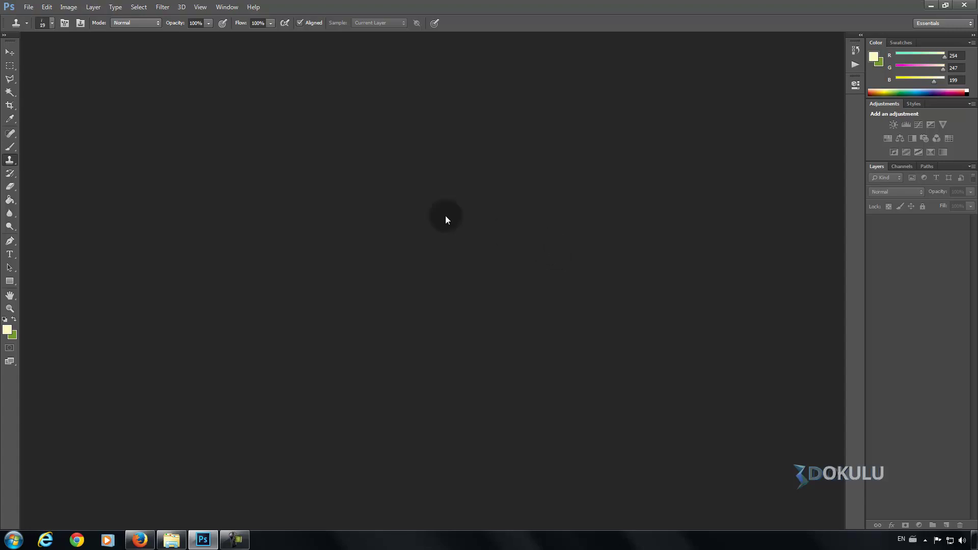
# Step: Bring up the Open dialog and browse into the renderTGA folder
pyautogui.click(28, 6)
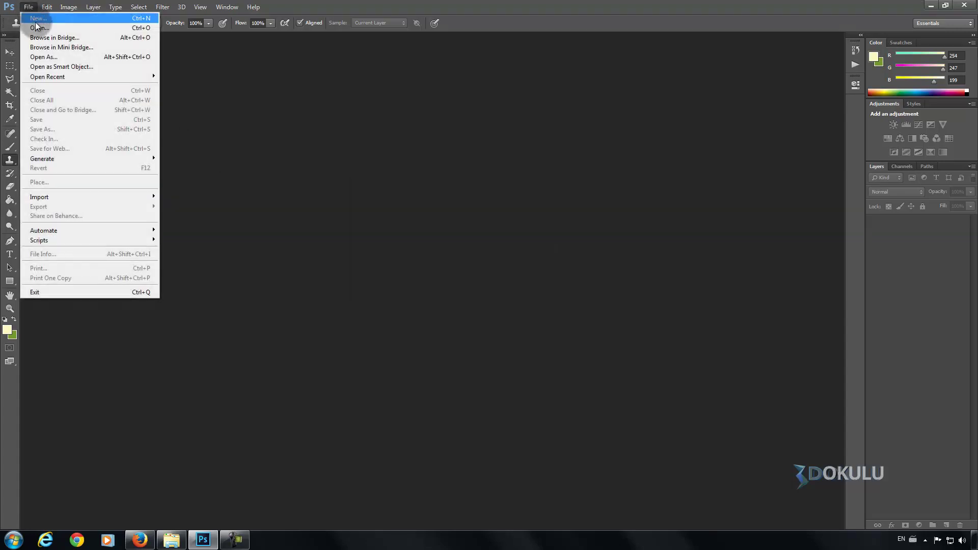
pyautogui.click(38, 28)
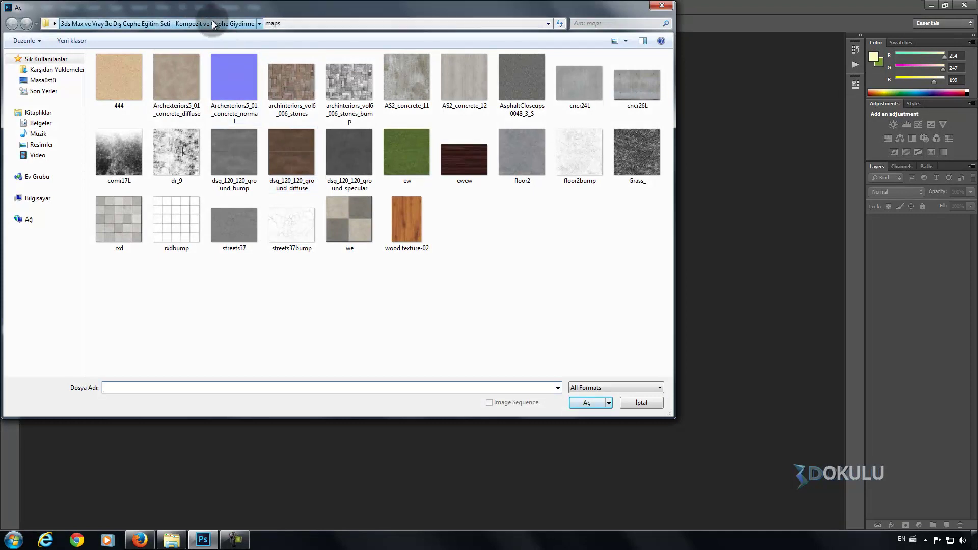
pyautogui.click(212, 23)
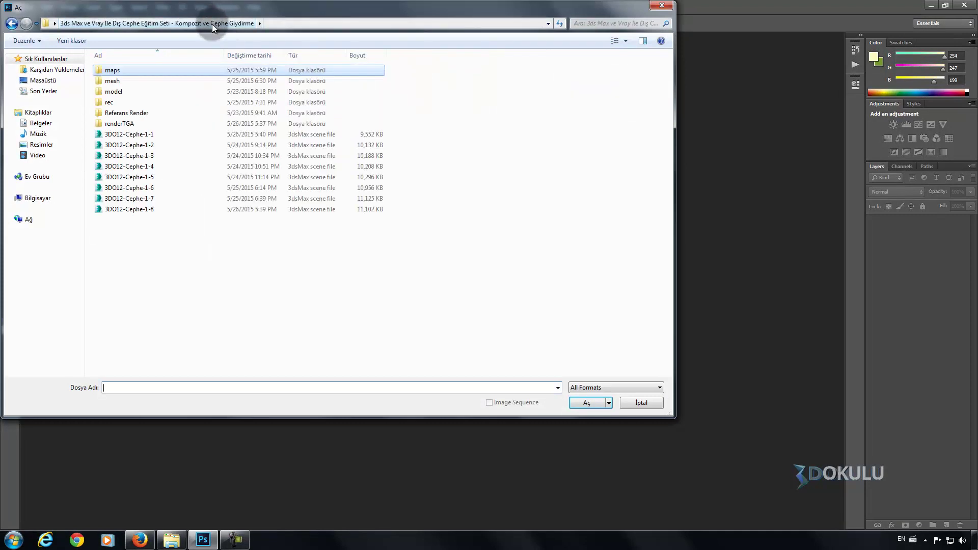
pyautogui.doubleClick(122, 123)
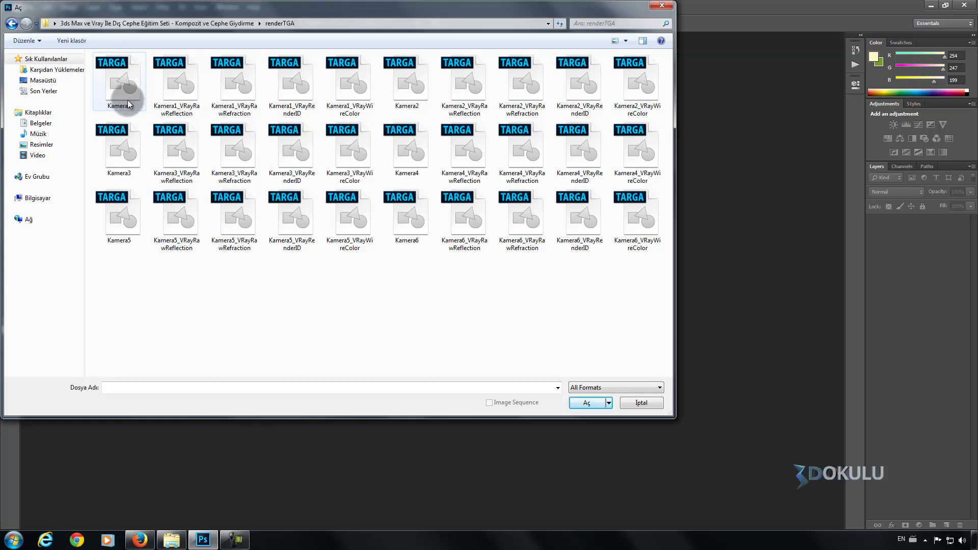
# Step: Select Kamera1 through Kamera6 together and open all six renders
pyautogui.click(134, 83)
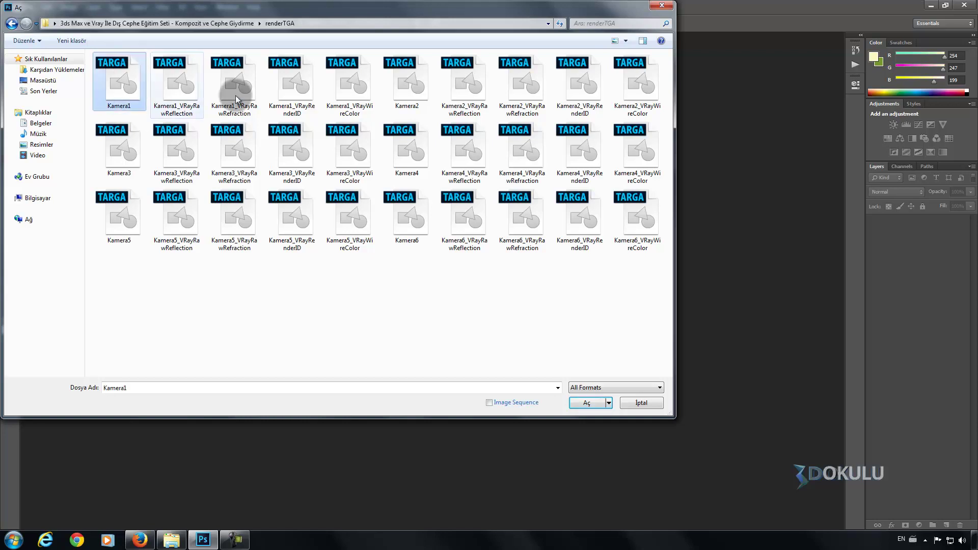
pyautogui.keyDown('ctrl'); pyautogui.click(417, 80); pyautogui.keyUp('ctrl')
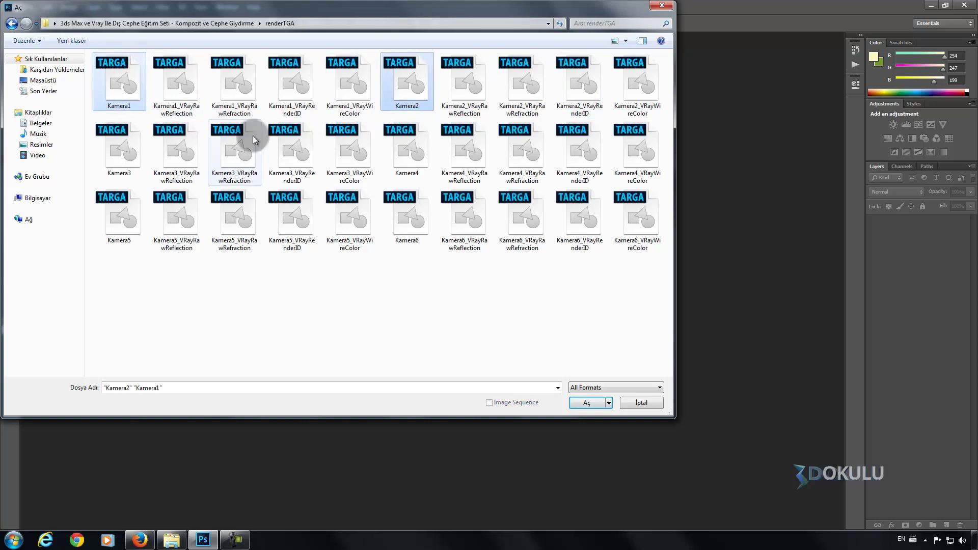
pyautogui.keyDown('ctrl'); pyautogui.click(106, 148); pyautogui.keyUp('ctrl')
pyautogui.keyDown('ctrl'); pyautogui.click(408, 152); pyautogui.keyUp('ctrl')
pyautogui.keyDown('ctrl'); pyautogui.click(413, 214); pyautogui.keyUp('ctrl')
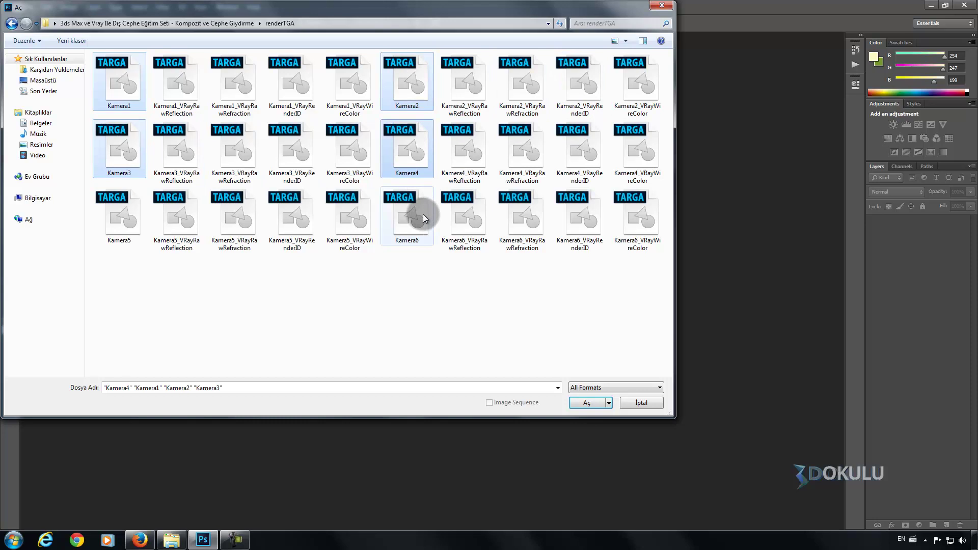
pyautogui.keyDown('ctrl'); pyautogui.click(116, 219); pyautogui.keyUp('ctrl')
pyautogui.click(588, 401)
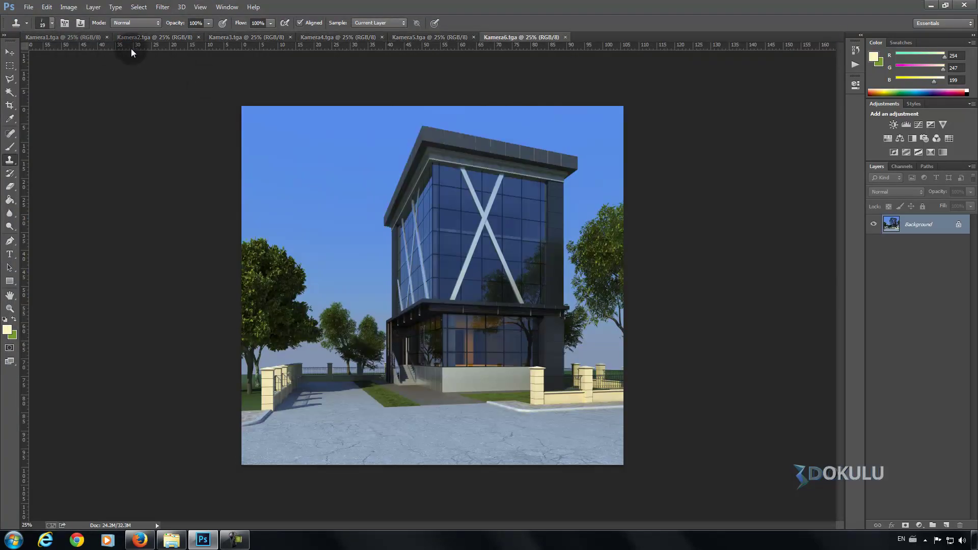
# Step: Switch to the Kamera2 render and zoom in on its panelled wall
pyautogui.click(151, 36)
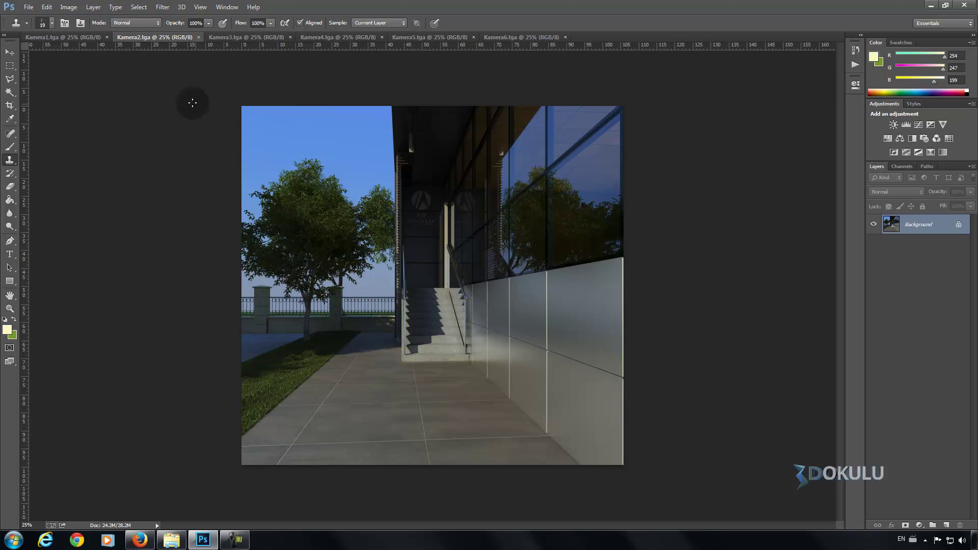
pyautogui.click(11, 53)
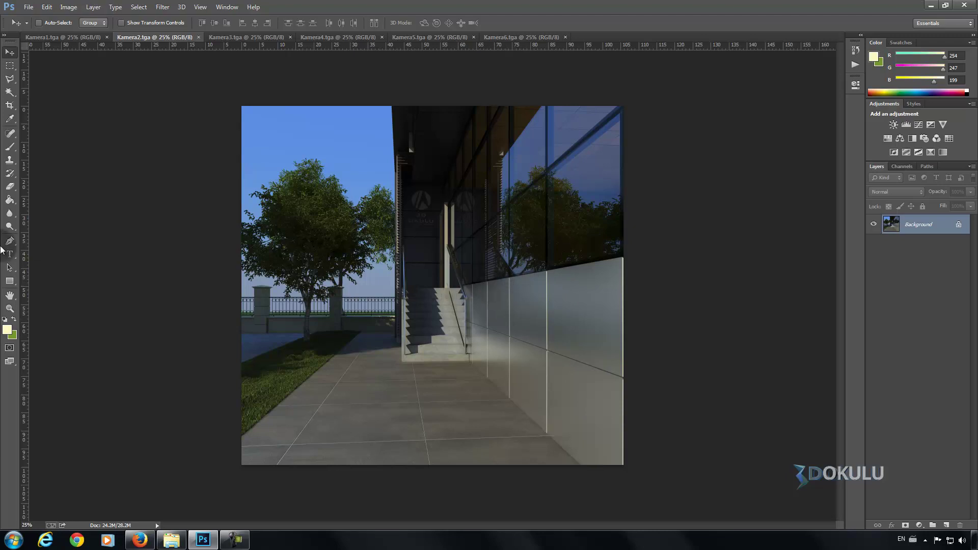
pyautogui.click(9, 308)
pyautogui.click(557, 320)
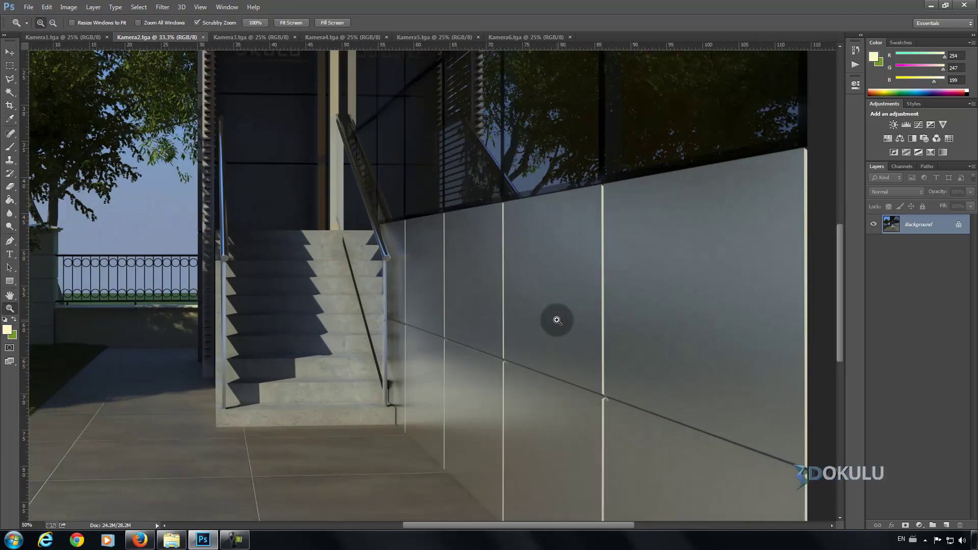
pyautogui.click(568, 309)
pyautogui.scroll(-2, 596, 255)
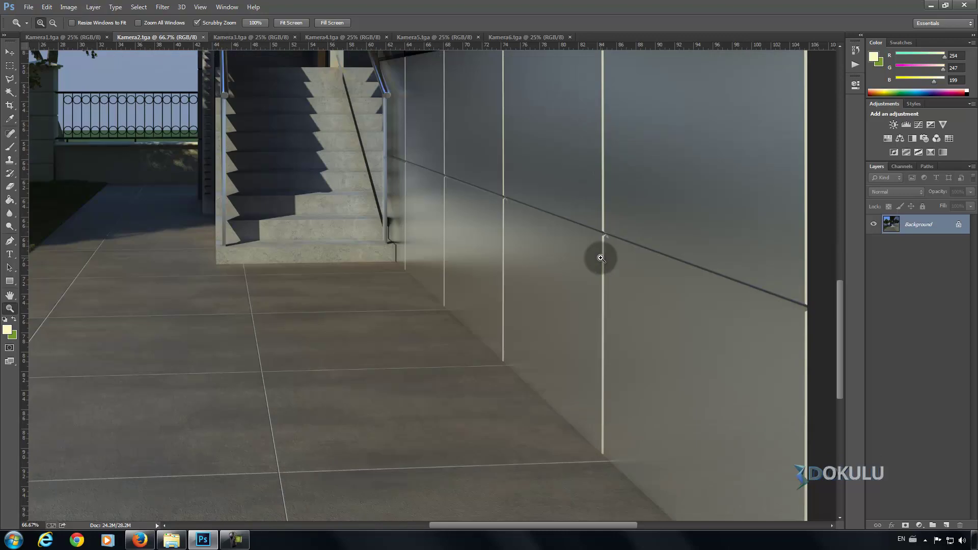
pyautogui.scroll(4, 585, 236)
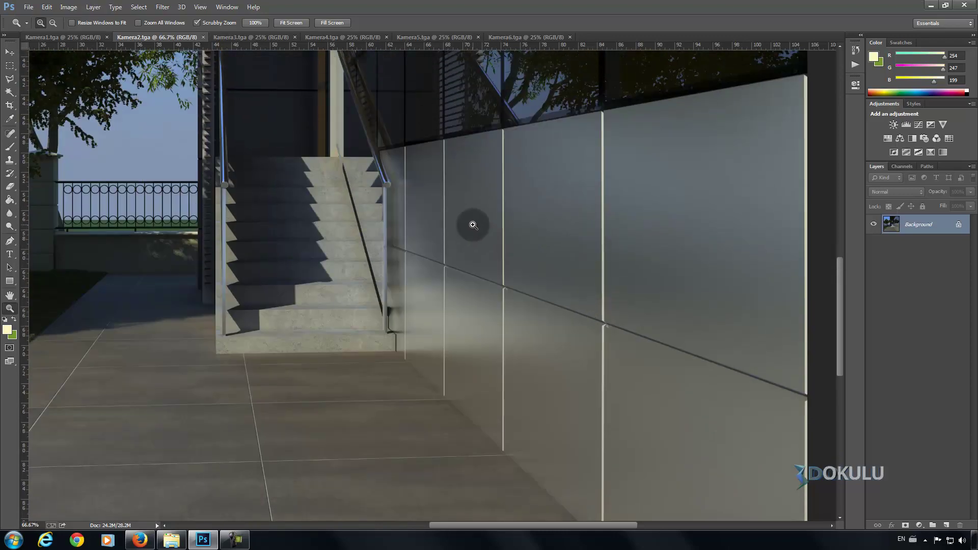
# Step: Inspect the wall panel joints at 100%, then fit the image on screen
pyautogui.click(509, 221)
pyautogui.scroll(-2, 529, 217)
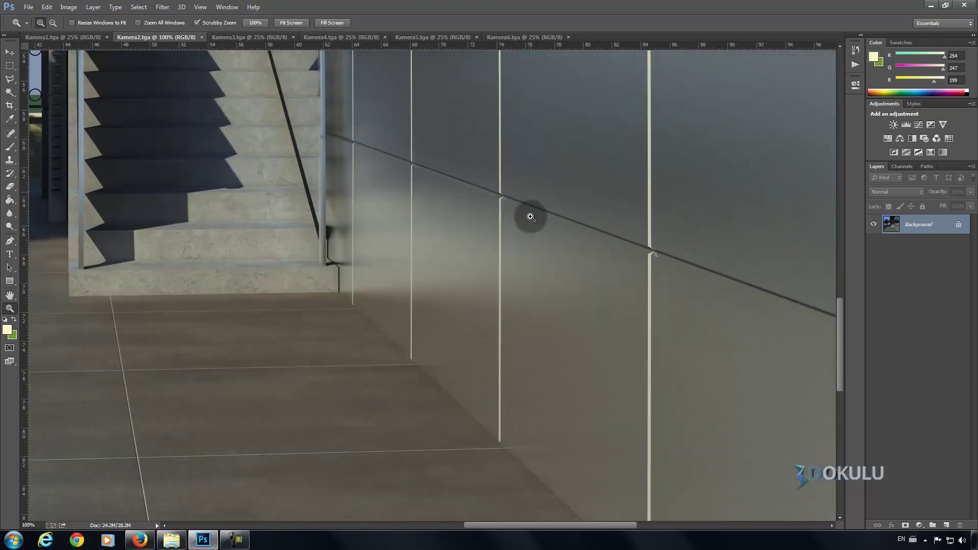
pyautogui.scroll(-2, 530, 211)
pyautogui.scroll(-2, 530, 209)
pyautogui.scroll(2, 528, 194)
pyautogui.scroll(2, 520, 171)
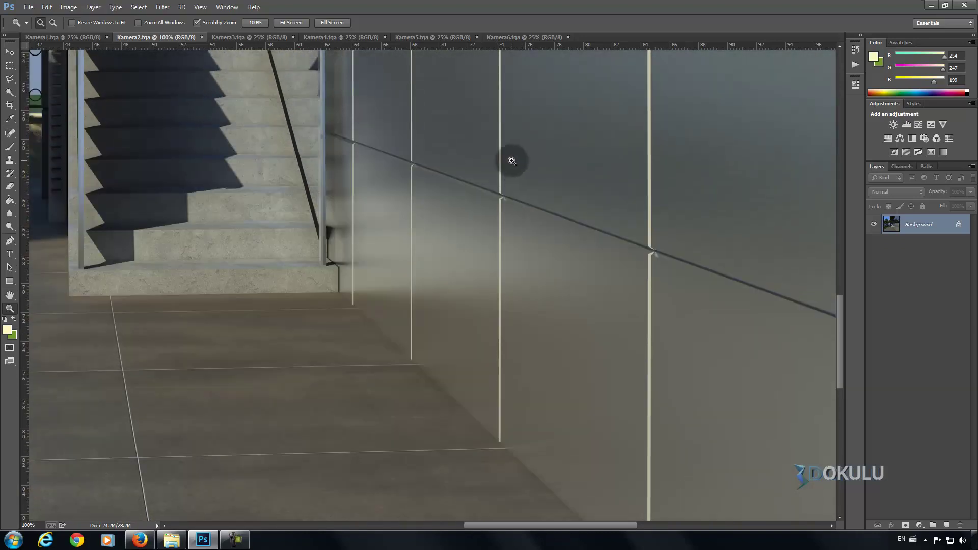
pyautogui.scroll(3, 509, 157)
pyautogui.rightClick(455, 138)
pyautogui.click(485, 145)
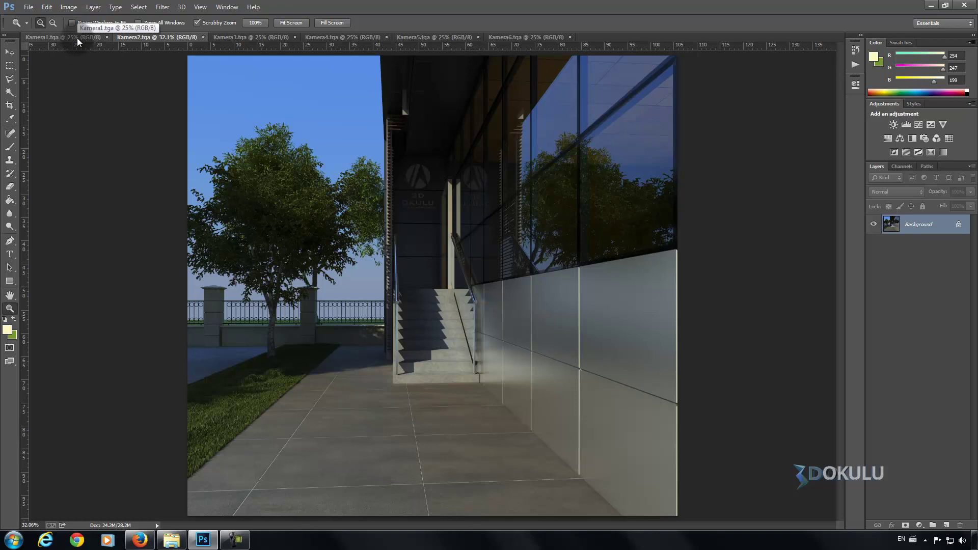
# Step: View Kamera1, Kamera3, Kamera4, Kamera5 and Kamera6 in turn, returning to Kamera1
pyautogui.click(78, 41)
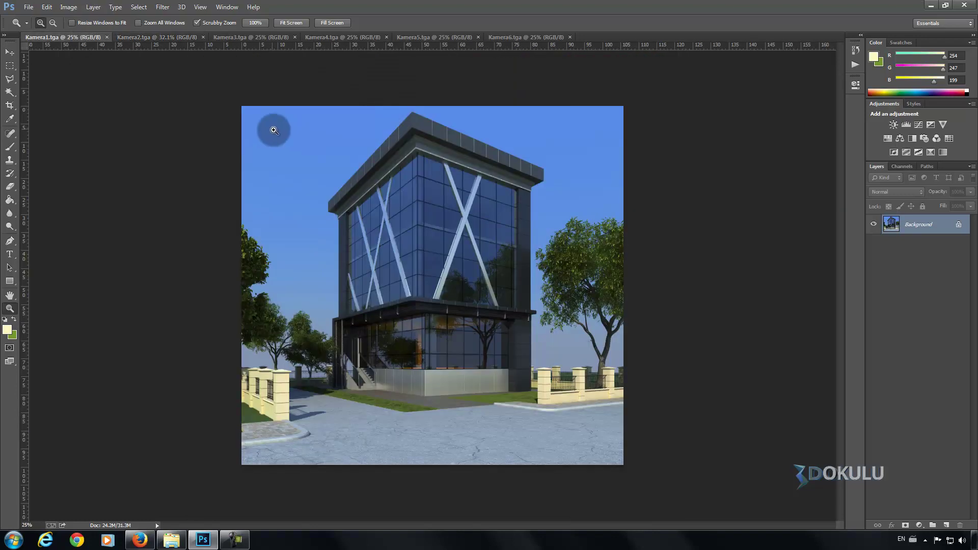
pyautogui.click(7, 53)
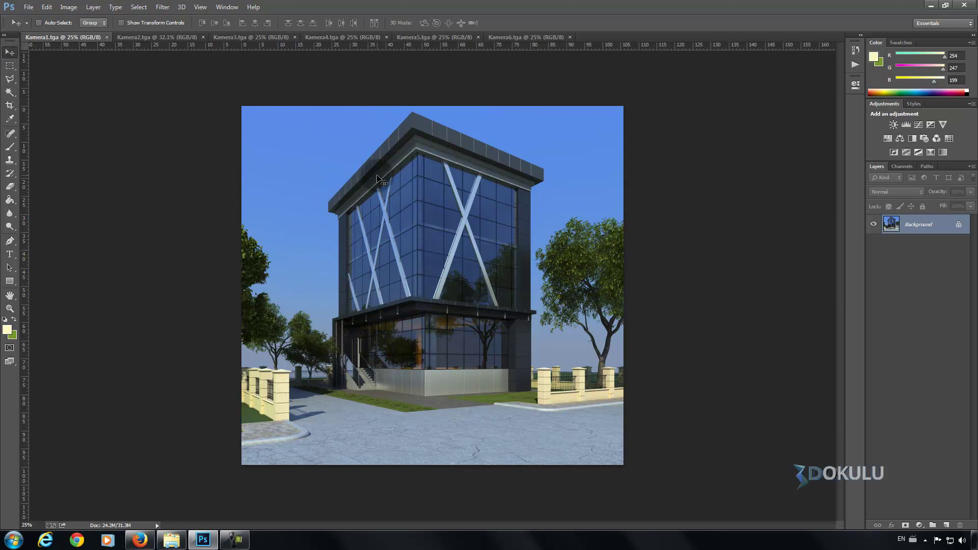
pyautogui.click(247, 37)
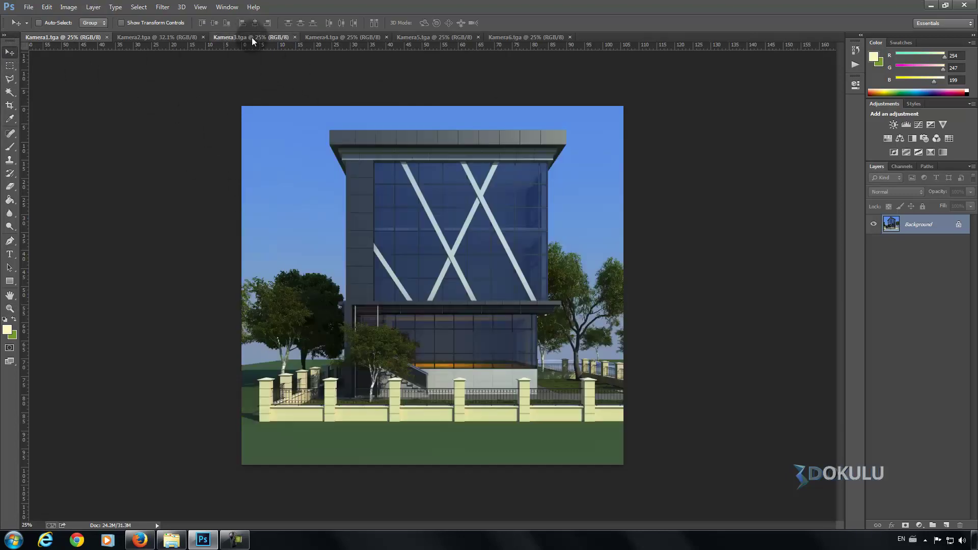
pyautogui.click(331, 39)
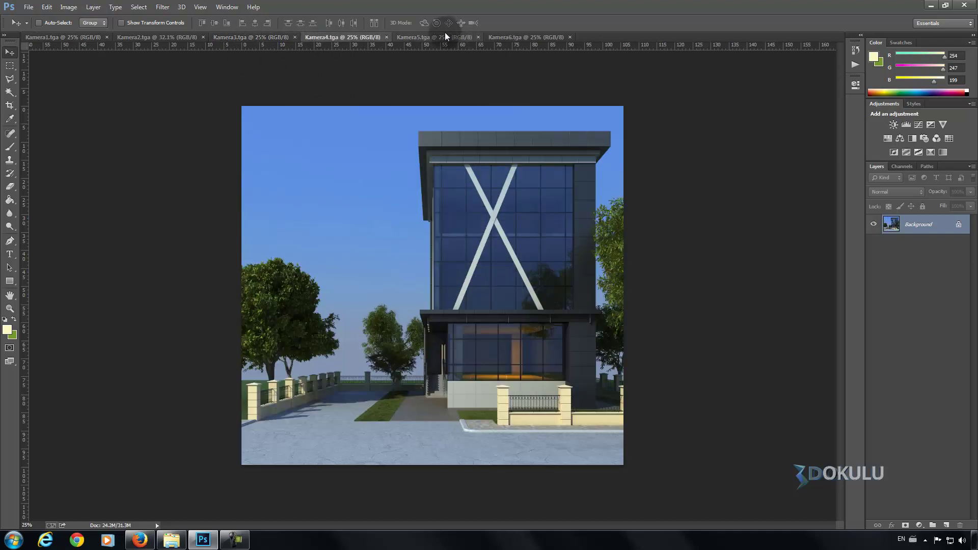
pyautogui.click(424, 38)
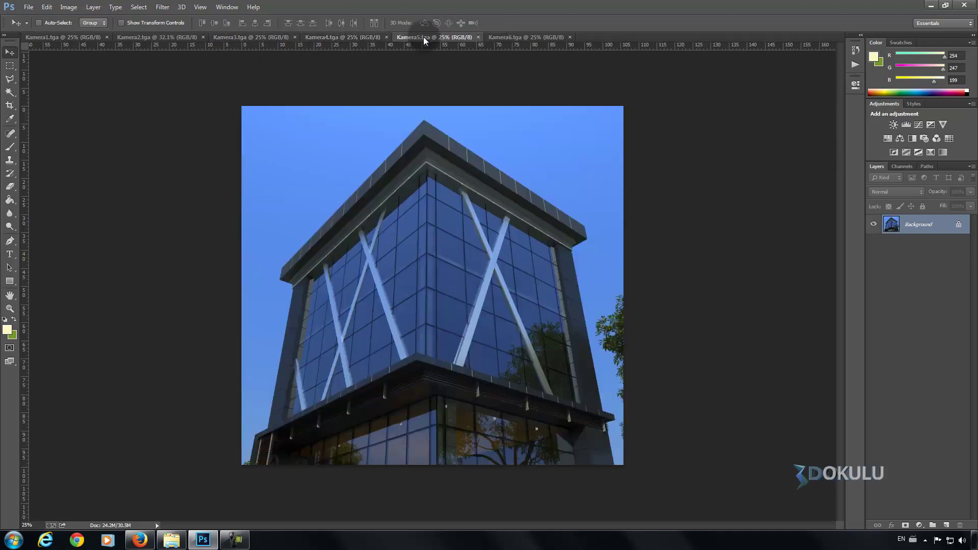
pyautogui.click(497, 38)
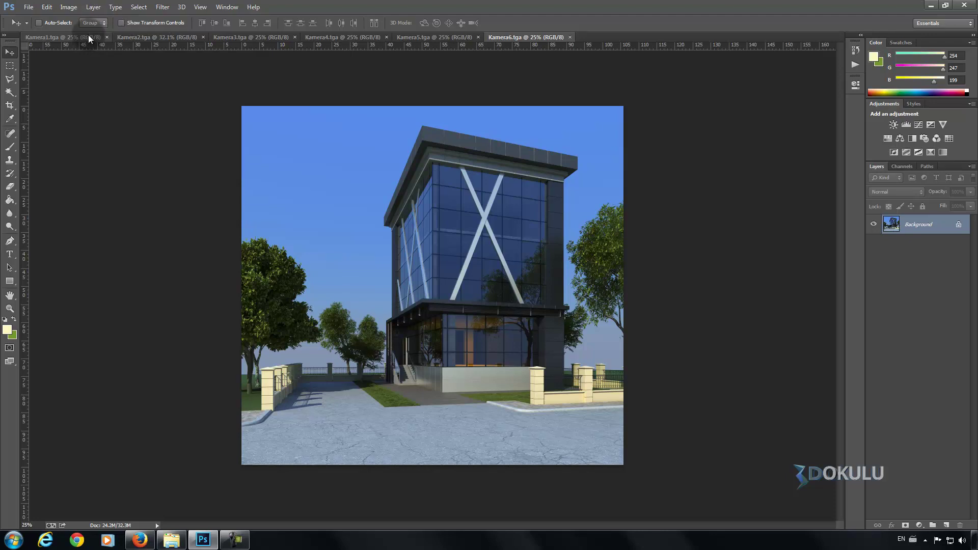
pyautogui.click(88, 38)
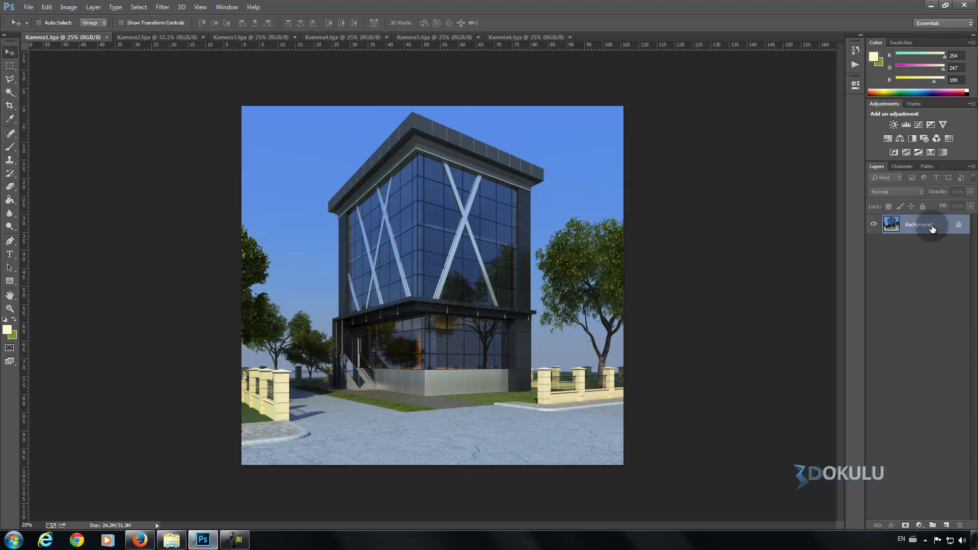
# Step: Duplicate the Background layer and make Background copy the working layer
pyautogui.moveTo(928, 229); pyautogui.dragTo(947, 525)
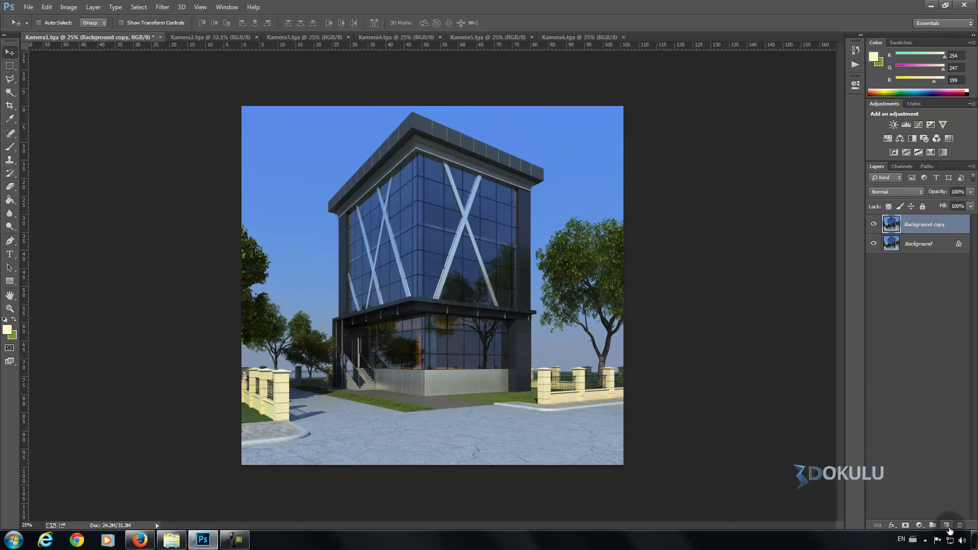
pyautogui.click(937, 244)
pyautogui.rightClick(937, 244)
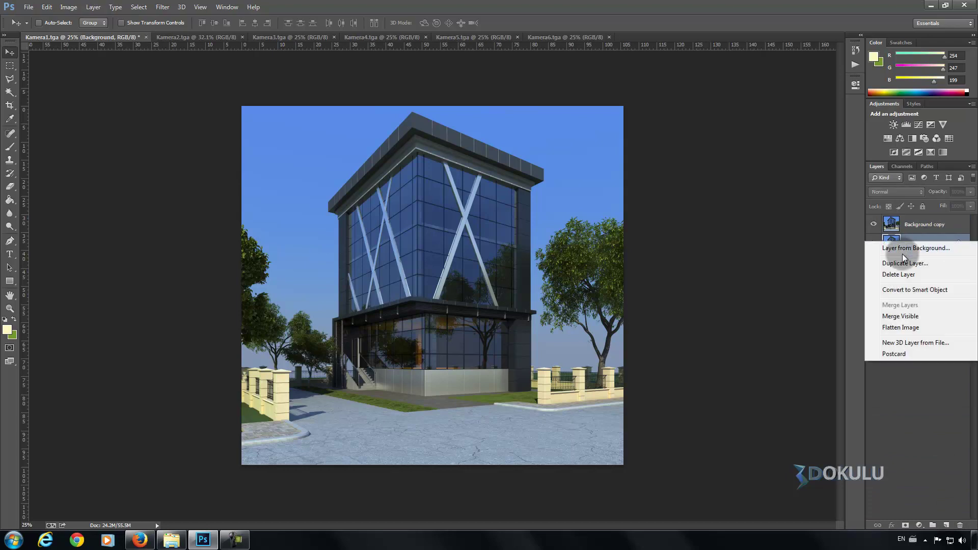
pyautogui.click(924, 224)
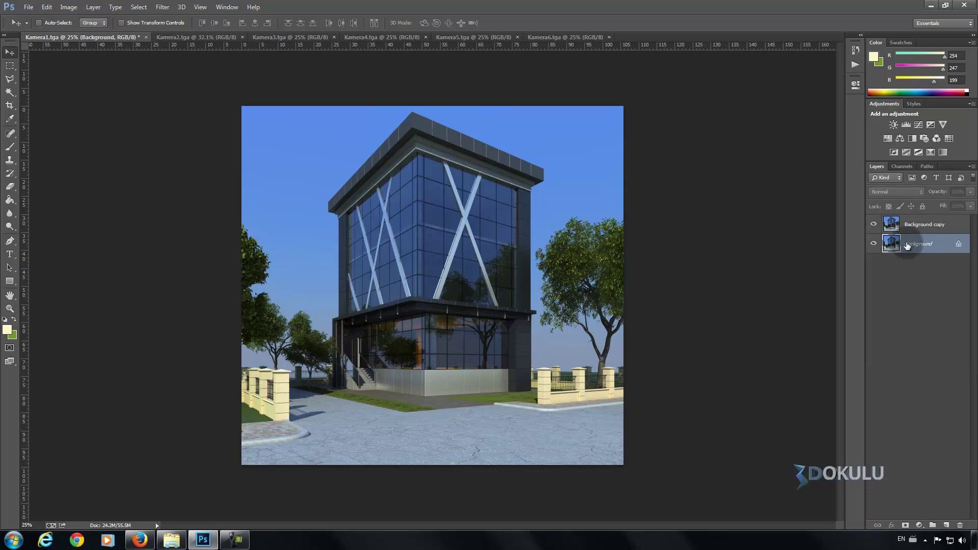
pyautogui.click(925, 225)
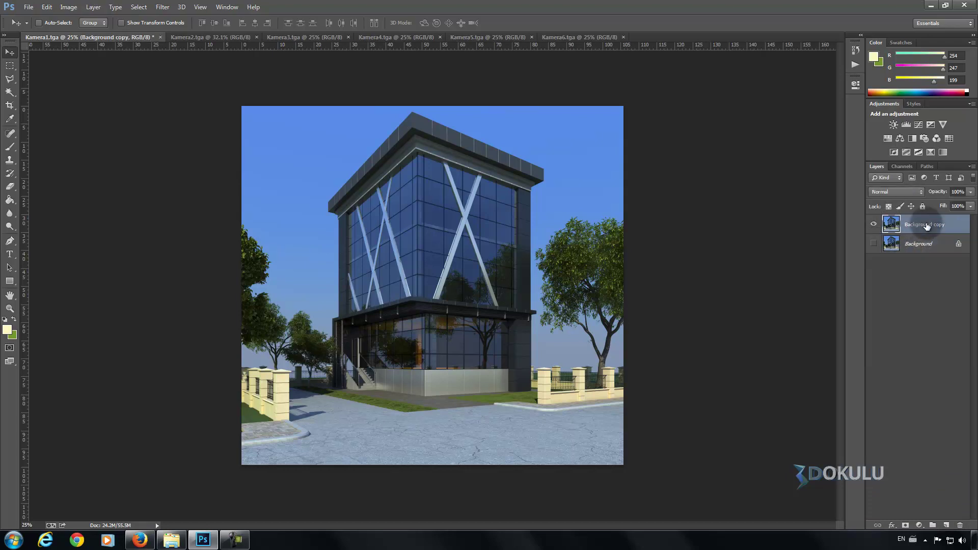
# Step: Load Alpha 1 as a selection, invert it and delete the sky
pyautogui.click(907, 168)
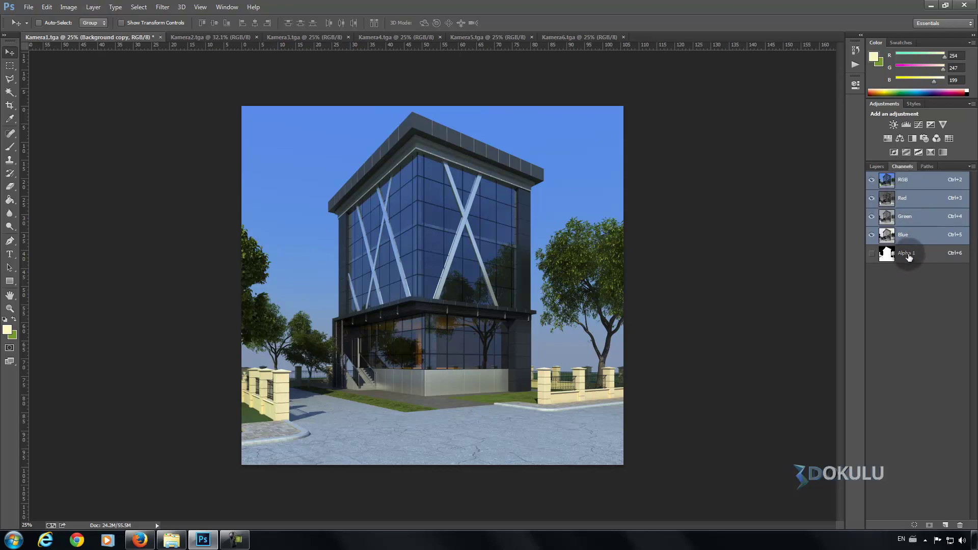
pyautogui.moveTo(907, 258); pyautogui.dragTo(898, 262)
pyautogui.moveTo(914, 258)
pyautogui.mouseDown()
pyautogui.moveTo(470, 261)
pyautogui.moveTo(464, 243)
pyautogui.mouseUp()
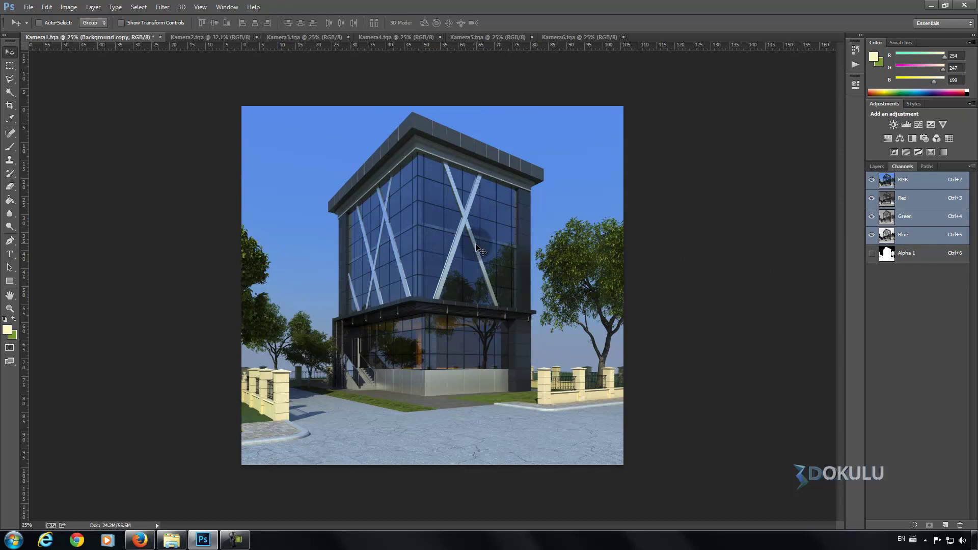
pyautogui.moveTo(468, 251); pyautogui.dragTo(908, 259)
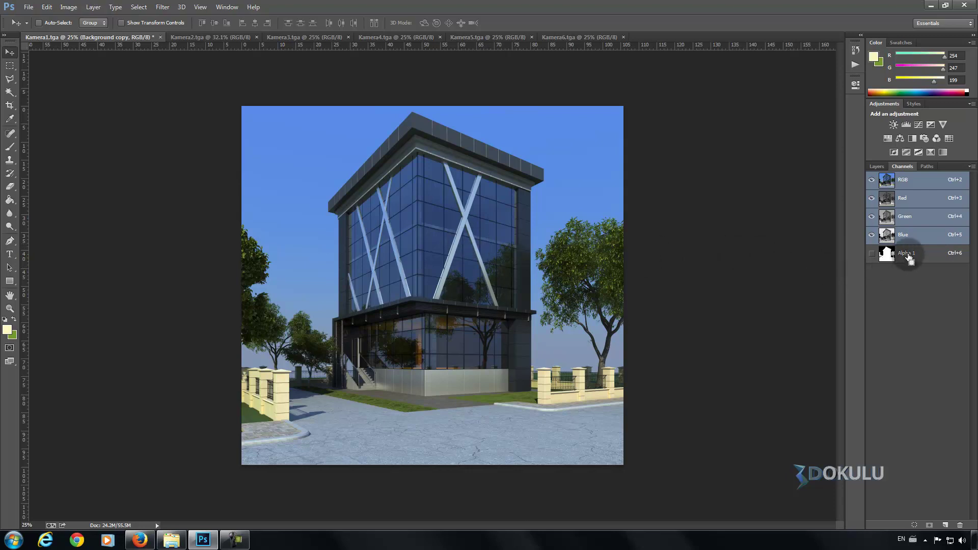
pyautogui.keyDown('ctrl'); pyautogui.click(910, 258); pyautogui.keyUp('ctrl')
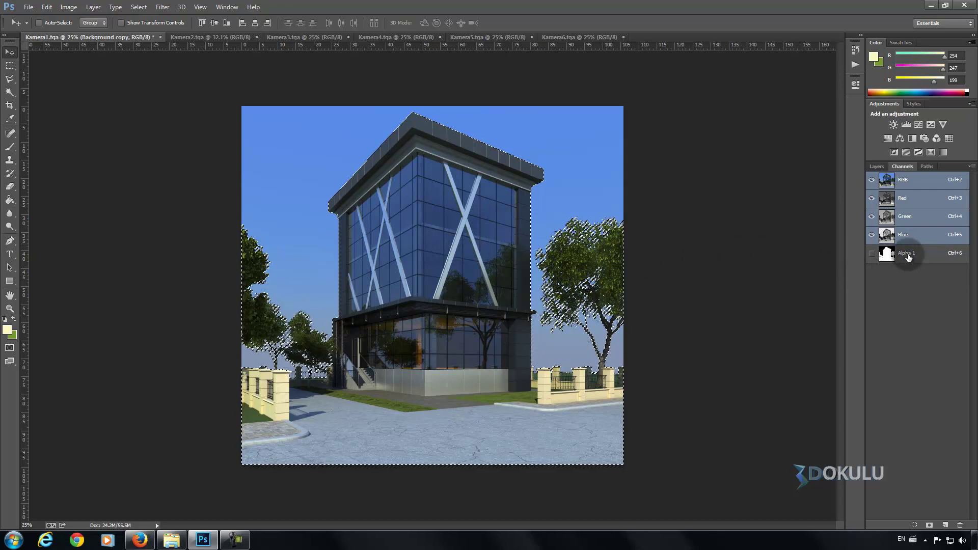
pyautogui.click(877, 167)
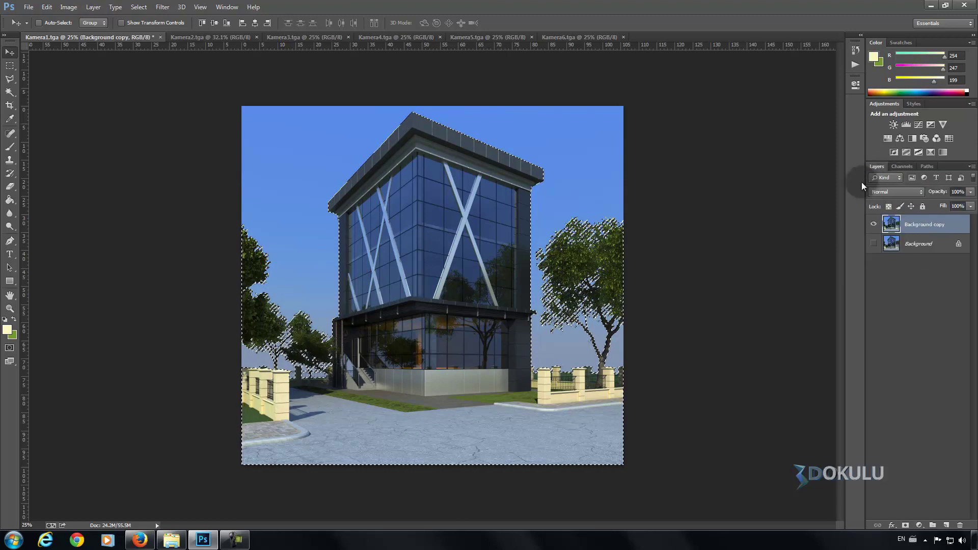
pyautogui.click(139, 6)
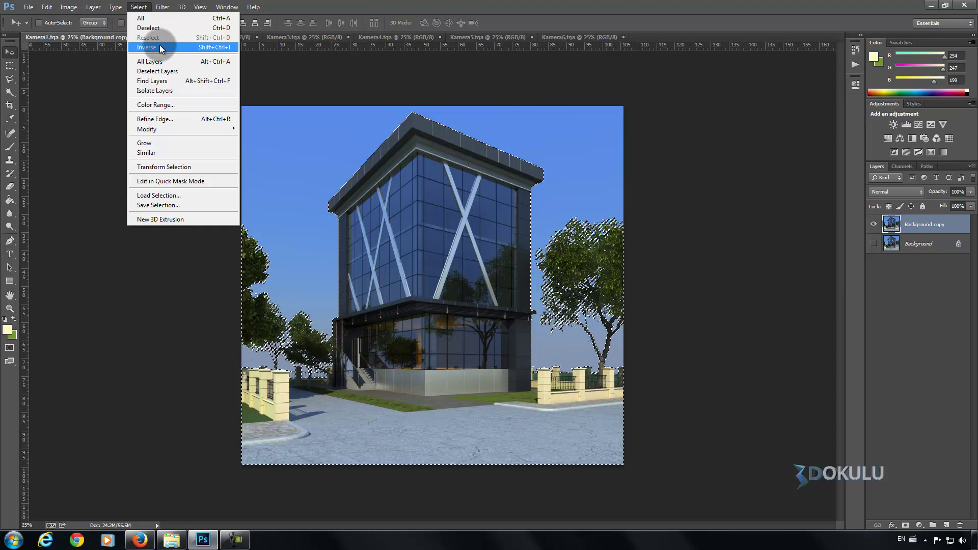
pyautogui.click(163, 47)
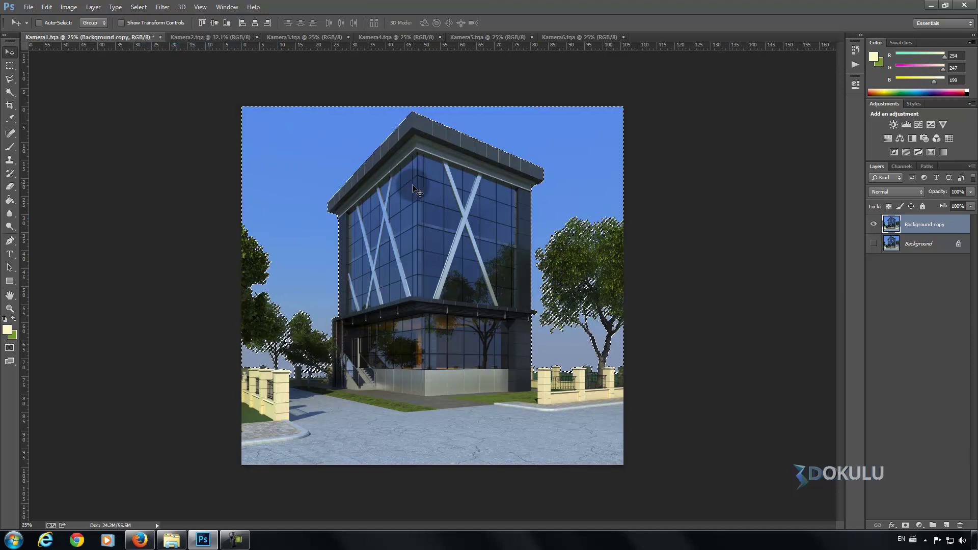
pyautogui.press('Delete')
pyautogui.hotkey('ctrl', 'd')
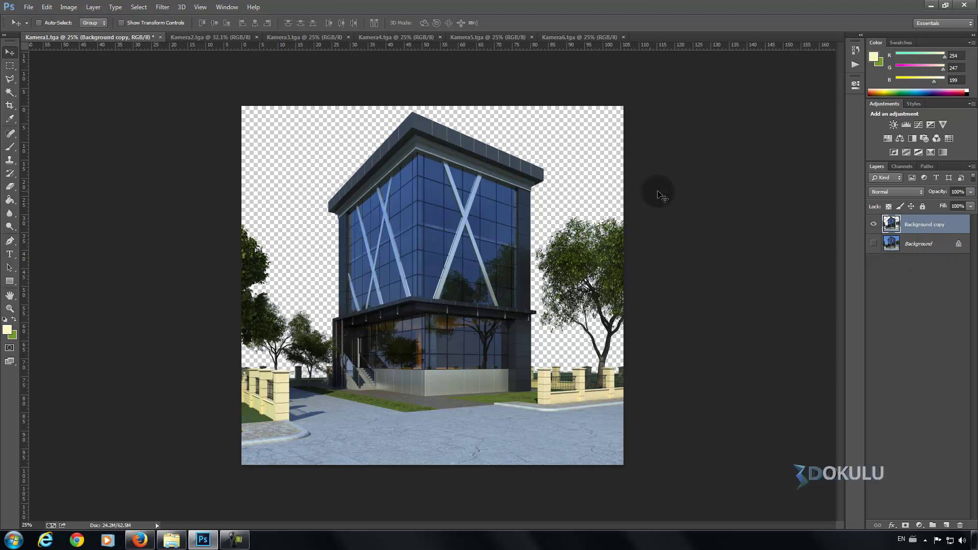
# Step: Apply Auto Color and then Auto Contrast to Kamera1's cut-out layer
pyautogui.click(68, 6)
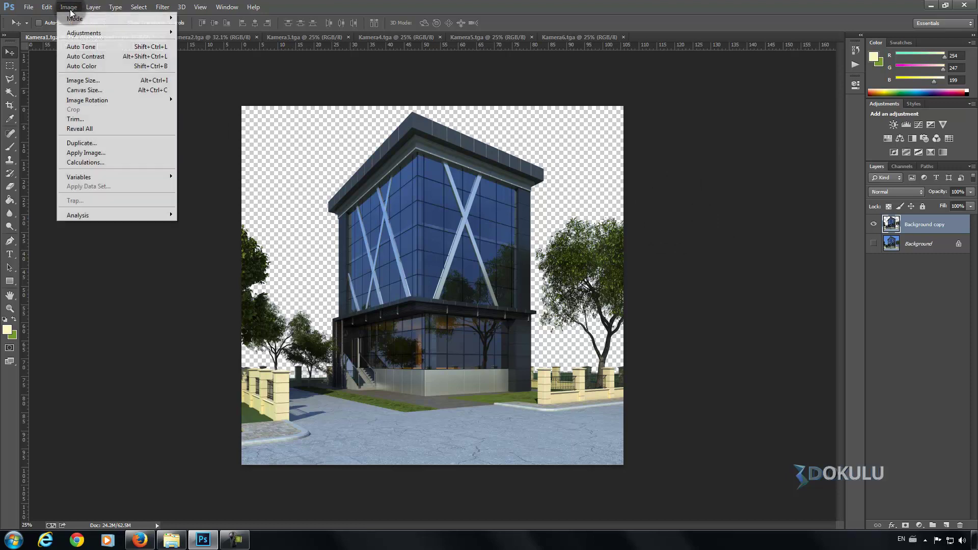
pyautogui.click(88, 67)
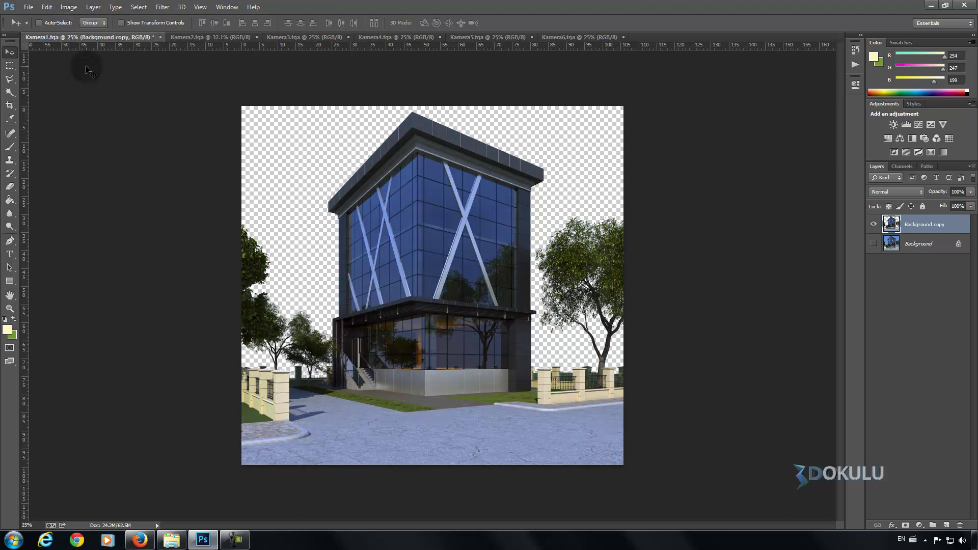
pyautogui.click(69, 7)
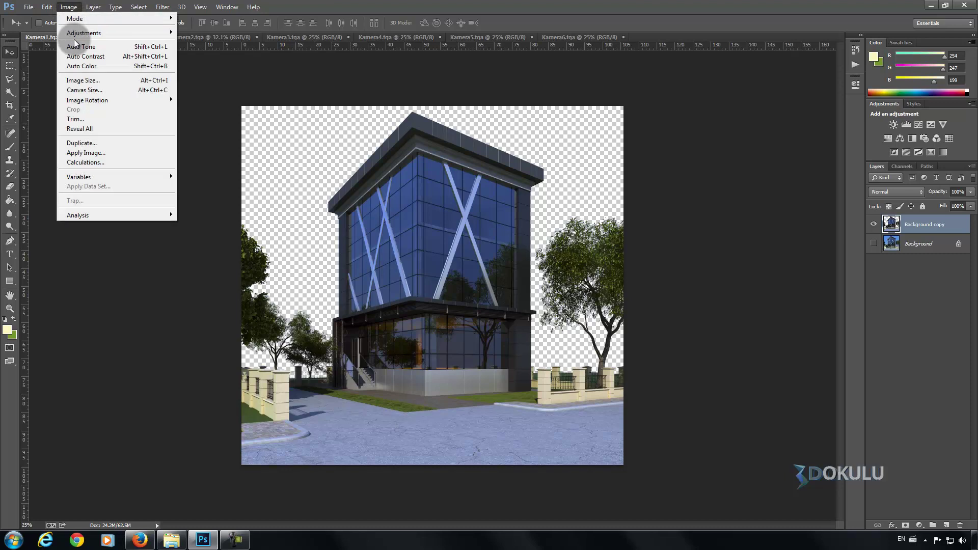
pyautogui.click(76, 58)
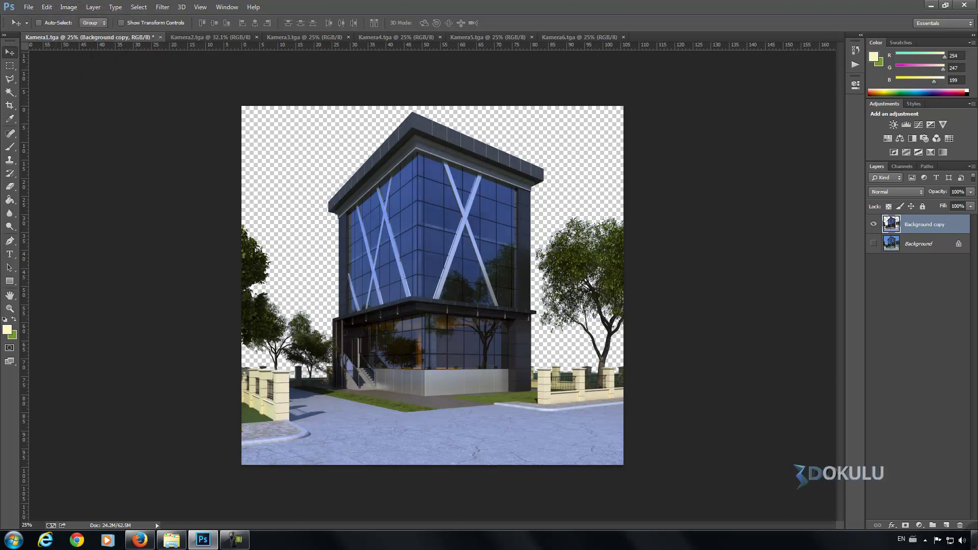
# Step: Add a Curves adjustment layer with its midpoint lifted slightly to brighten the render
pyautogui.click(920, 526)
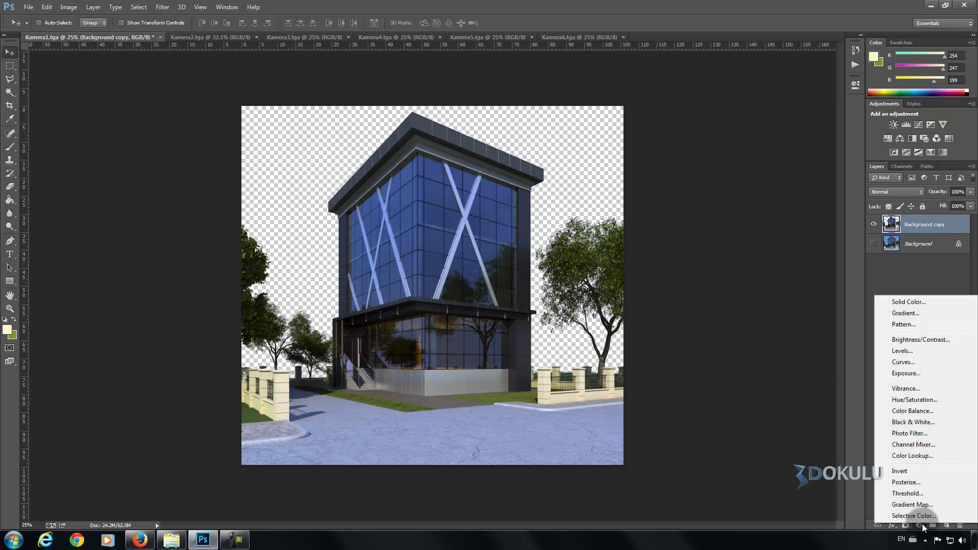
pyautogui.click(901, 367)
pyautogui.moveTo(793, 169); pyautogui.dragTo(793, 162)
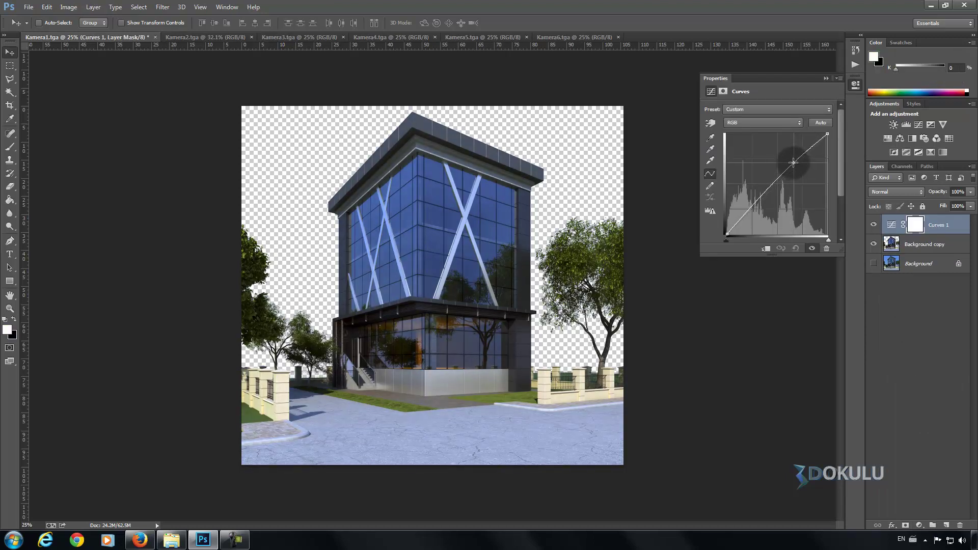
pyautogui.click(826, 78)
pyautogui.click(921, 526)
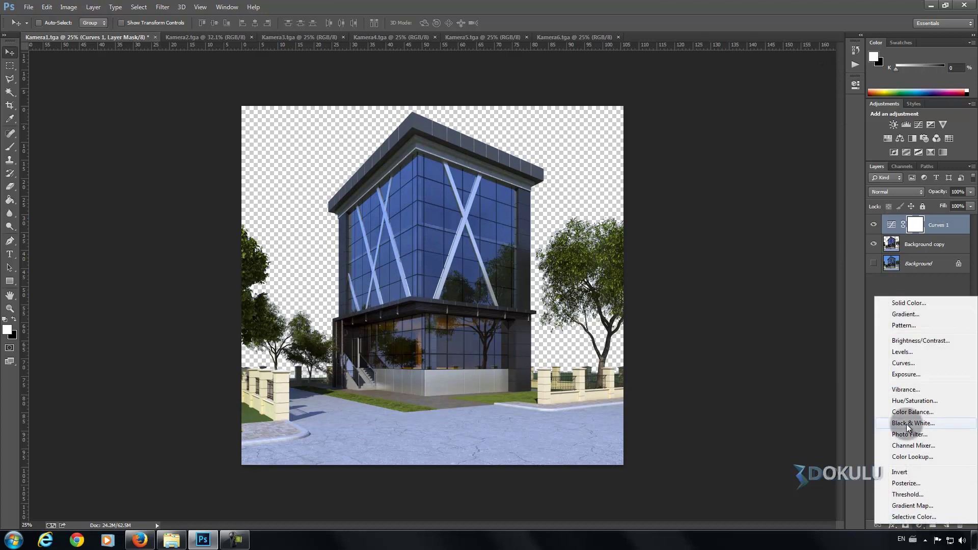
pyautogui.click(902, 351)
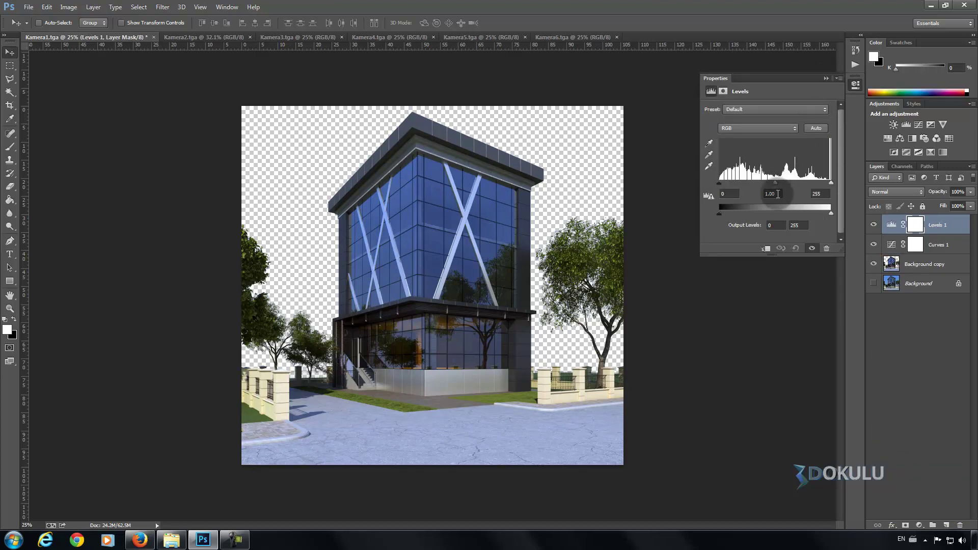
pyautogui.moveTo(832, 183)
pyautogui.mouseDown()
pyautogui.moveTo(793, 183)
pyautogui.moveTo(840, 188)
pyautogui.mouseUp()
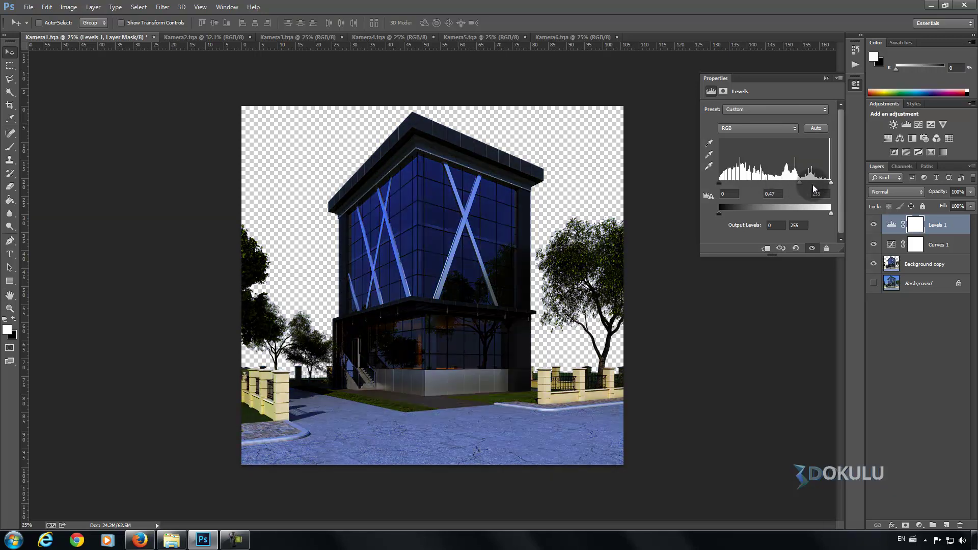
pyautogui.moveTo(830, 183); pyautogui.dragTo(791, 189)
pyautogui.moveTo(782, 191); pyautogui.dragTo(775, 193)
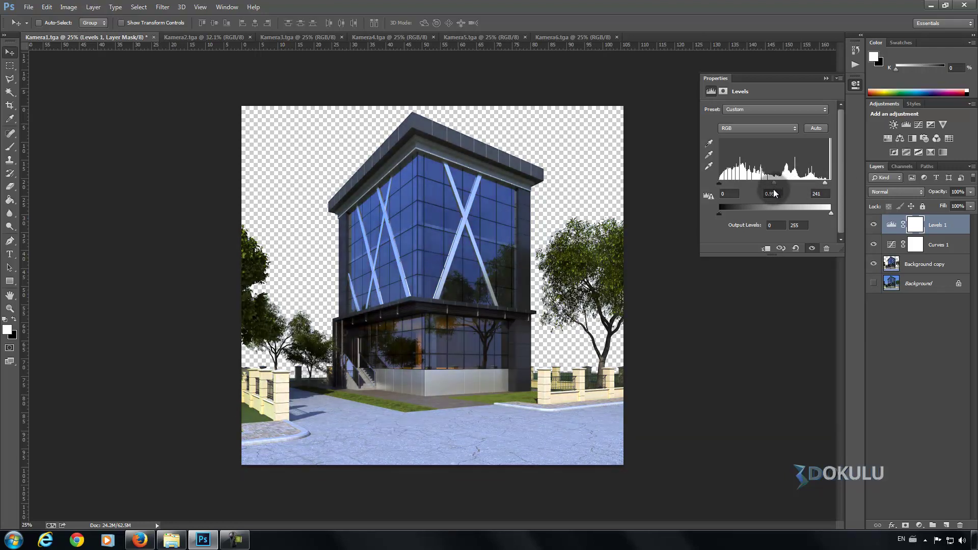
pyautogui.click(874, 226)
pyautogui.click(875, 225)
pyautogui.click(875, 226)
pyautogui.click(874, 226)
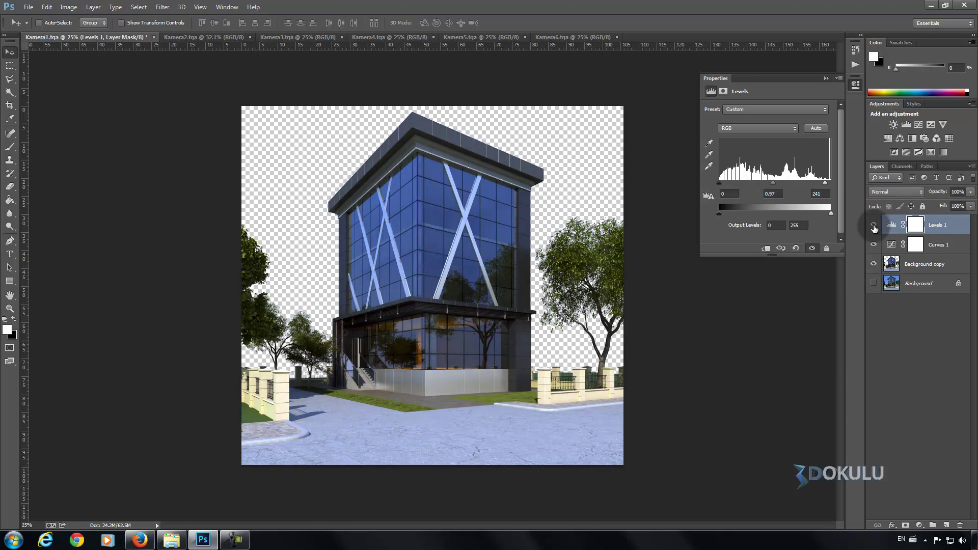
pyautogui.click(874, 227)
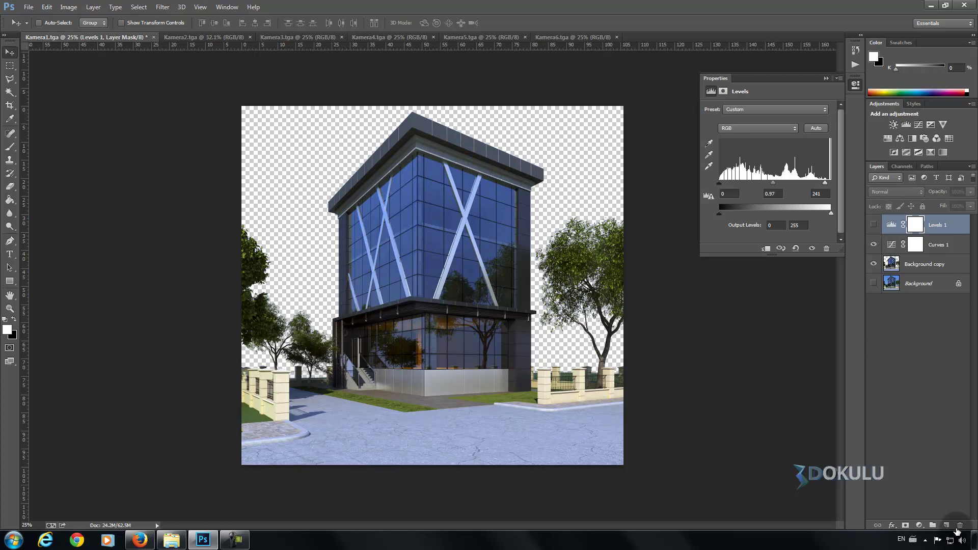
pyautogui.click(959, 527)
pyautogui.click(826, 78)
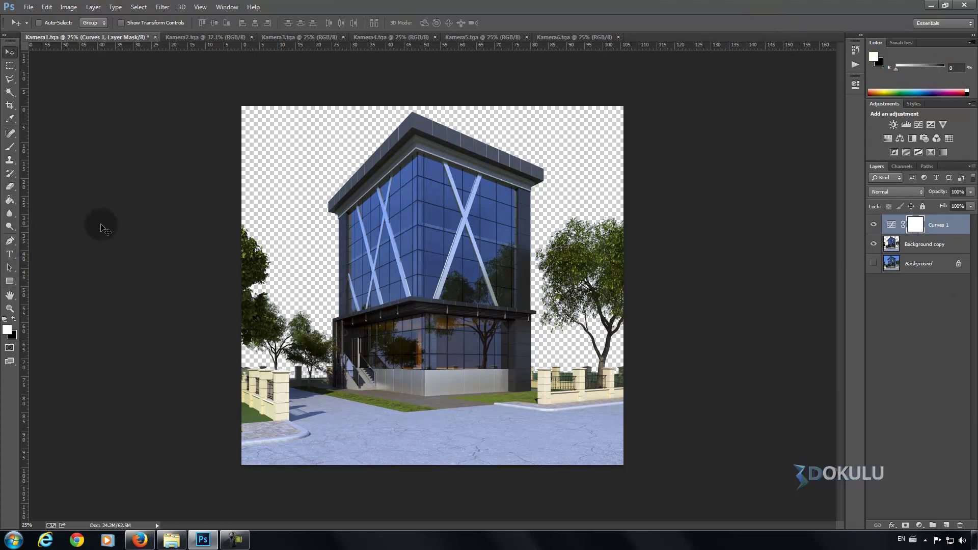
# Step: Open 12.jpg from the Desktop Textures > 10Sky folder
pyautogui.click(29, 7)
pyautogui.click(31, 24)
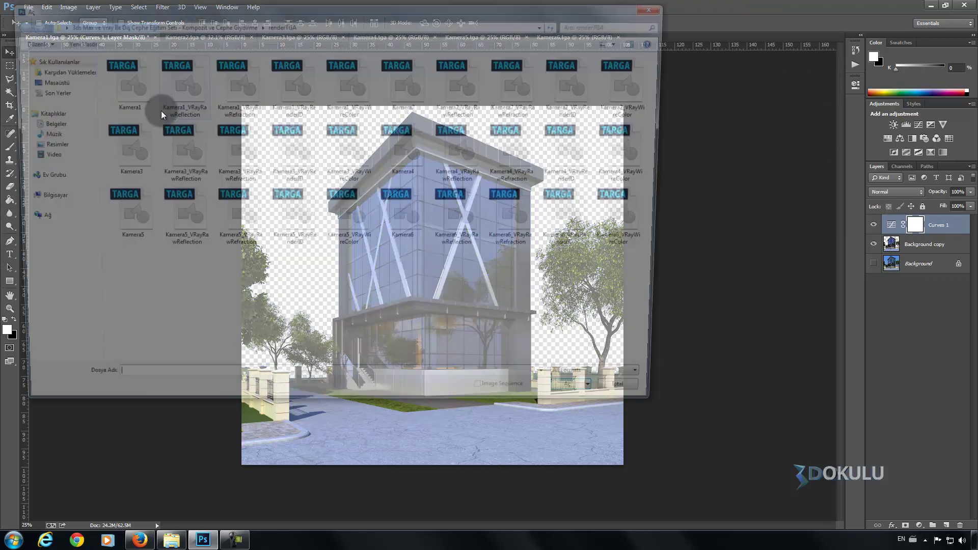
pyautogui.click(41, 80)
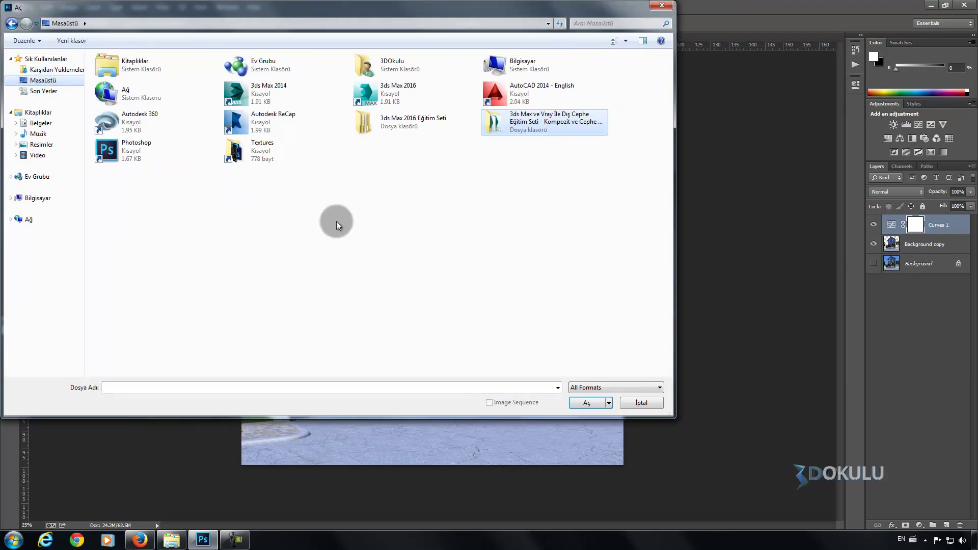
pyautogui.doubleClick(246, 156)
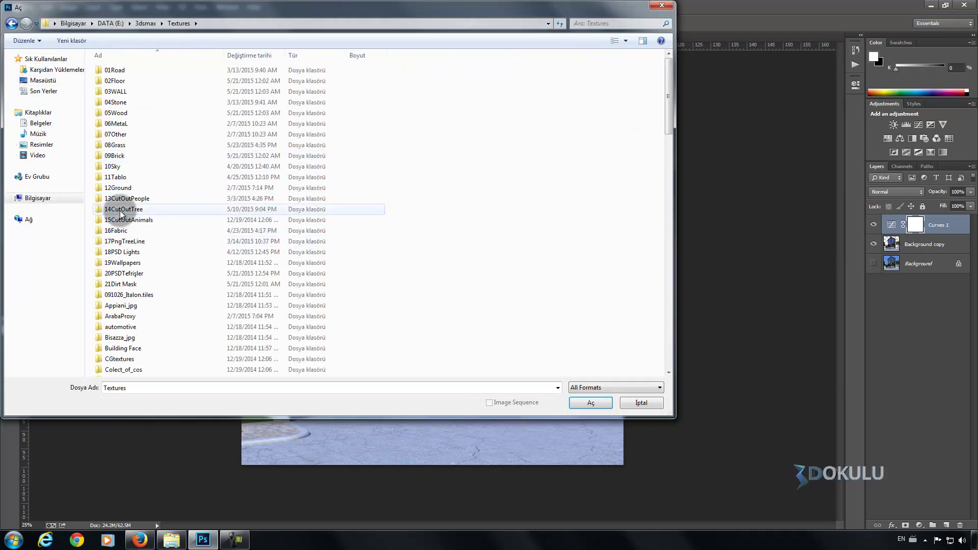
pyautogui.doubleClick(118, 167)
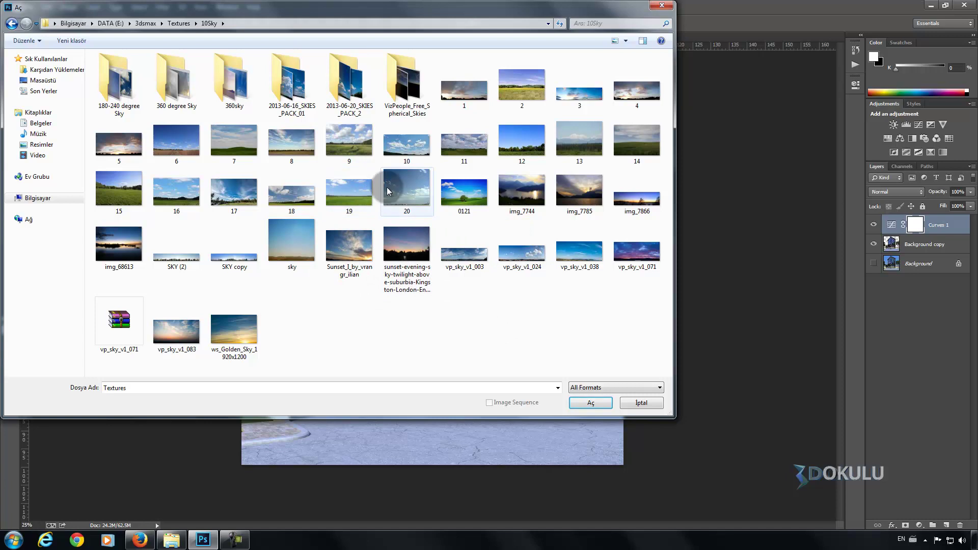
pyautogui.doubleClick(519, 138)
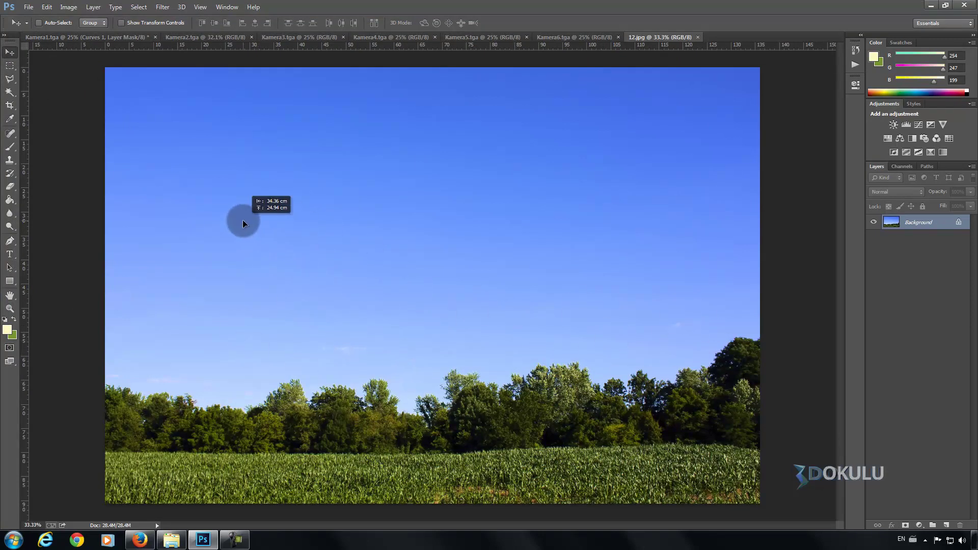
# Step: Bring the 12.jpg sky into Kamera1 beneath the cut-out, enlarge it and shift it lower
pyautogui.moveTo(139, 75)
pyautogui.mouseDown()
pyautogui.moveTo(81, 45)
pyautogui.moveTo(414, 161)
pyautogui.moveTo(431, 322)
pyautogui.mouseUp()
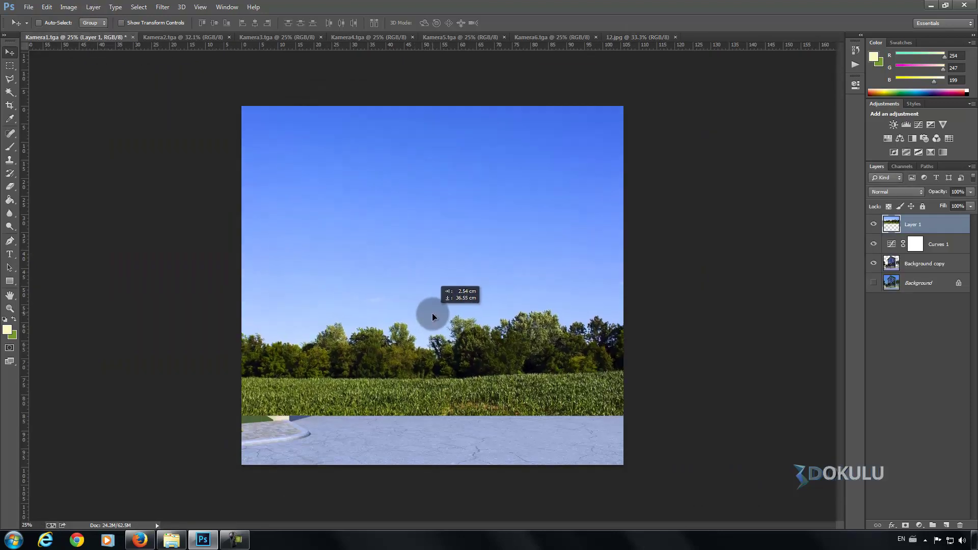
pyautogui.moveTo(917, 264); pyautogui.dragTo(919, 235)
pyautogui.moveTo(525, 257)
pyautogui.mouseDown()
pyautogui.moveTo(527, 276)
pyautogui.moveTo(529, 250)
pyautogui.mouseUp()
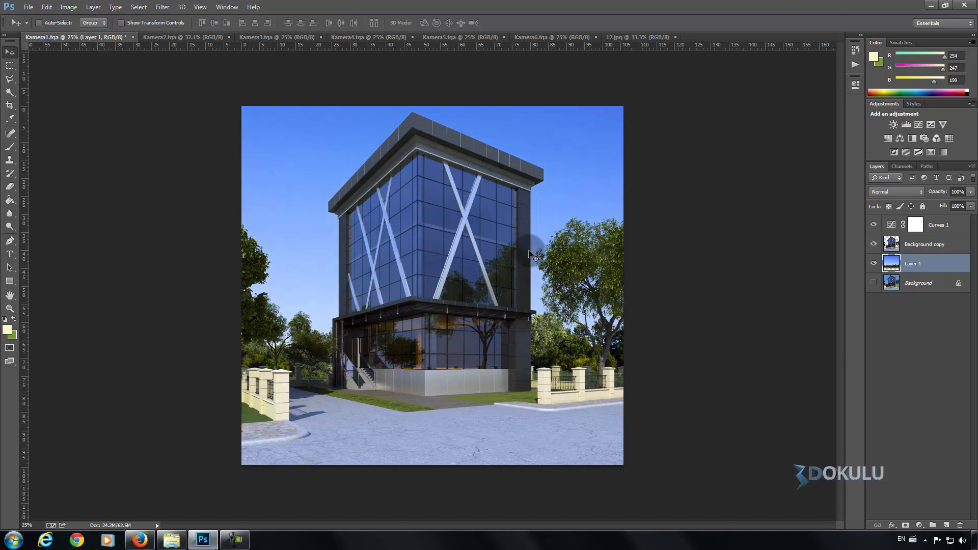
pyautogui.hotkey('ctrl', 't')
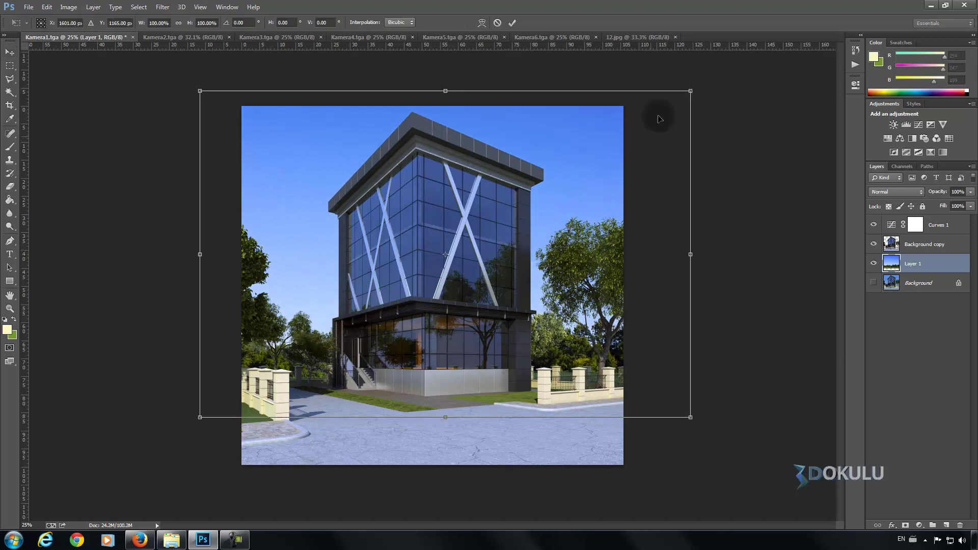
pyautogui.moveTo(689, 92)
pyautogui.mouseDown()
pyautogui.moveTo(652, 106)
pyautogui.moveTo(665, 100)
pyautogui.mouseUp()
pyautogui.press('Return')
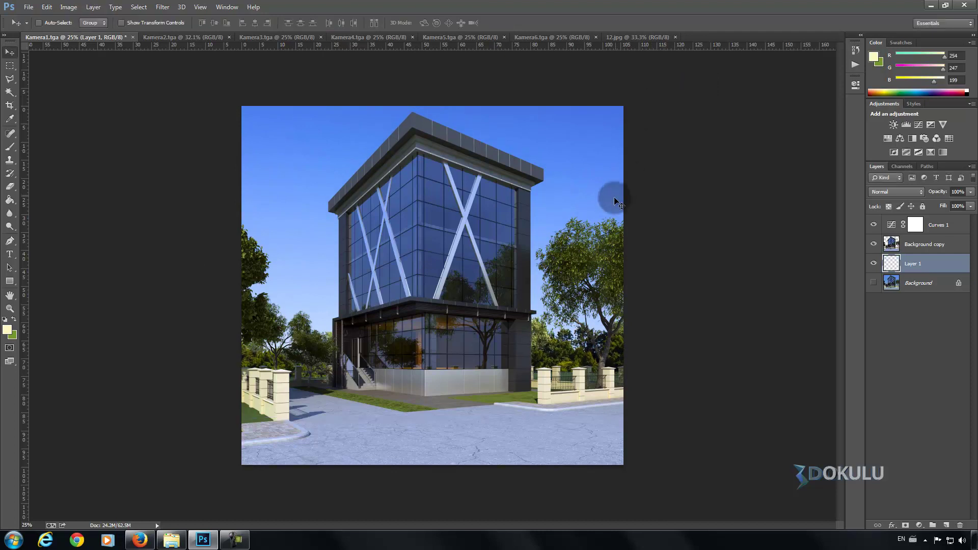
pyautogui.moveTo(576, 296); pyautogui.dragTo(579, 307)
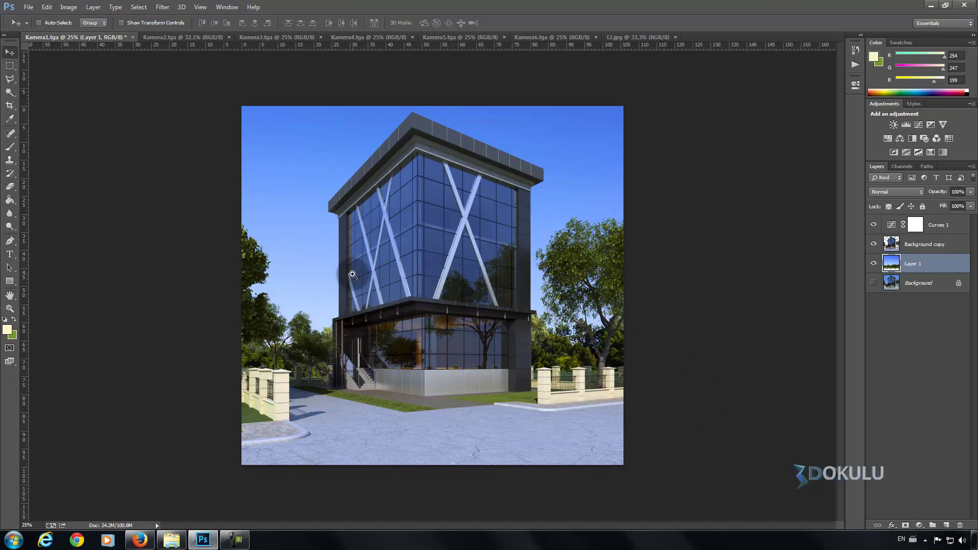
# Step: Fit Kamera1 on screen, select the Background copy layer and pick the Magic Wand
pyautogui.scroll(1, 302, 222)
pyautogui.scroll(2, 301, 204)
pyautogui.scroll(-2, 302, 194)
pyautogui.scroll(-3, 434, 236)
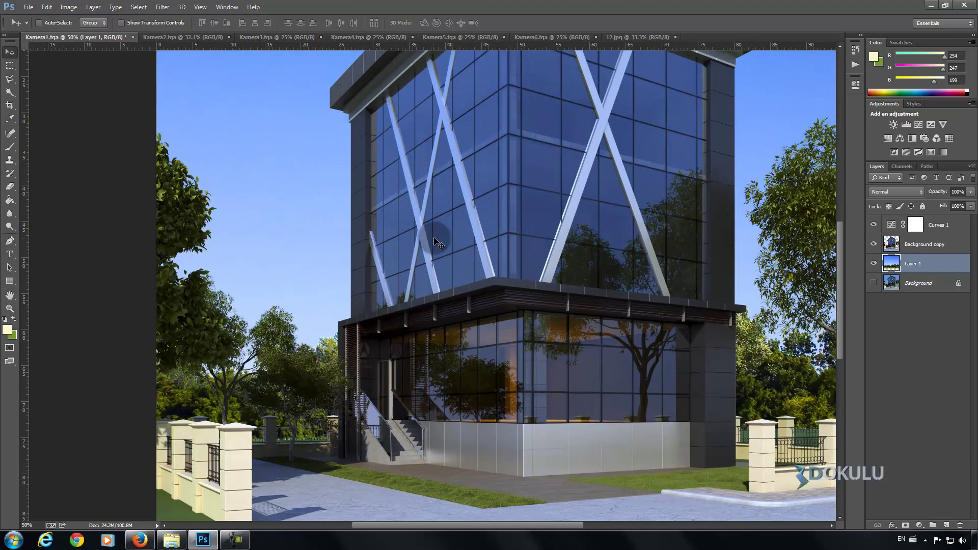
pyautogui.rightClick(592, 204)
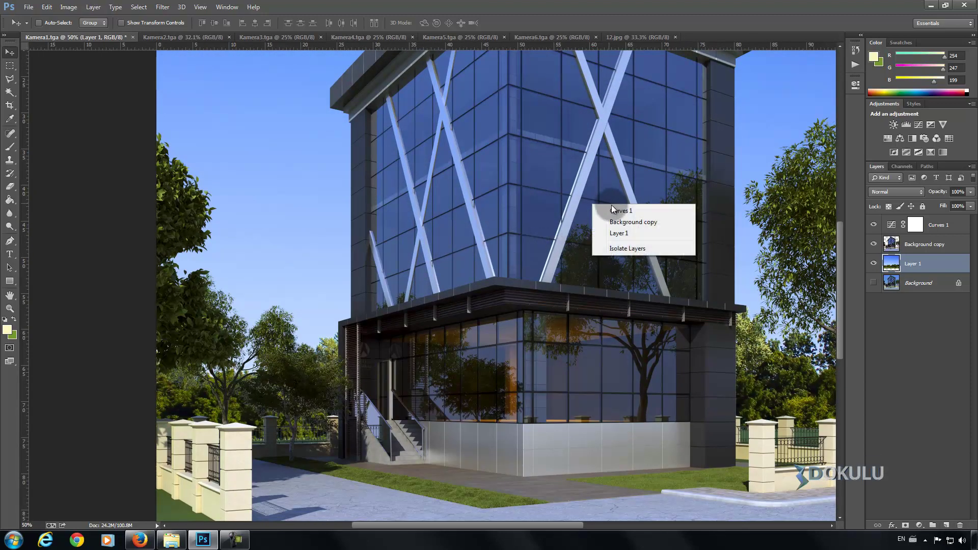
pyautogui.rightClick(470, 205)
pyautogui.click(506, 262)
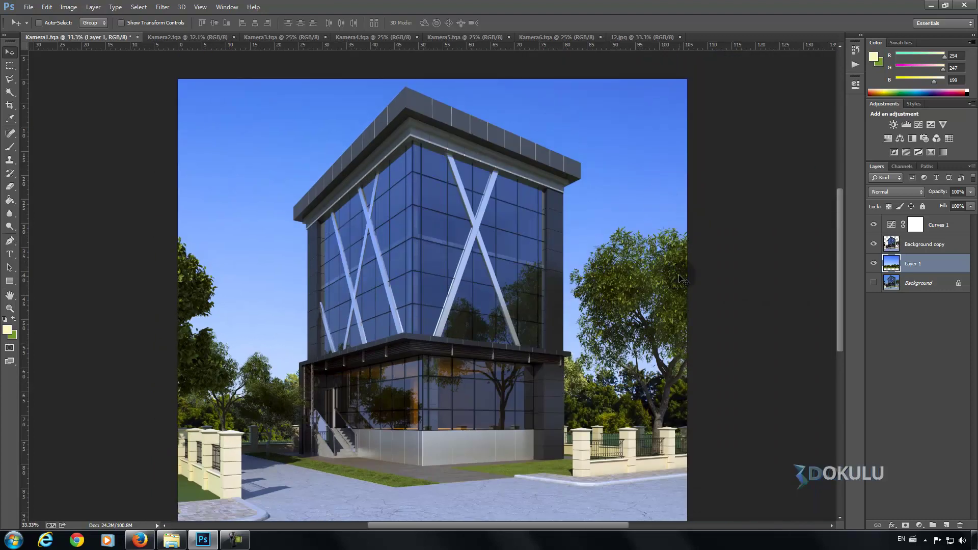
pyautogui.scroll(-2, 704, 312)
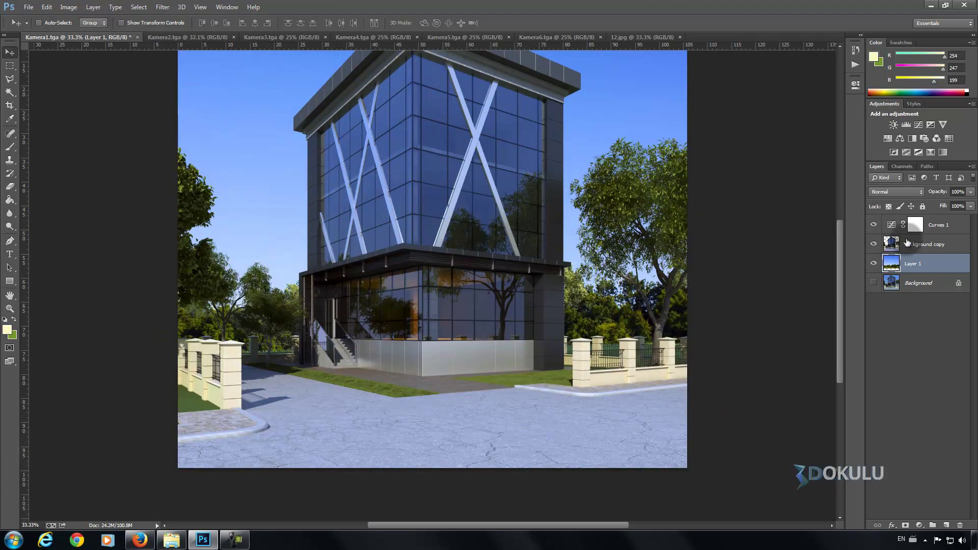
pyautogui.click(910, 247)
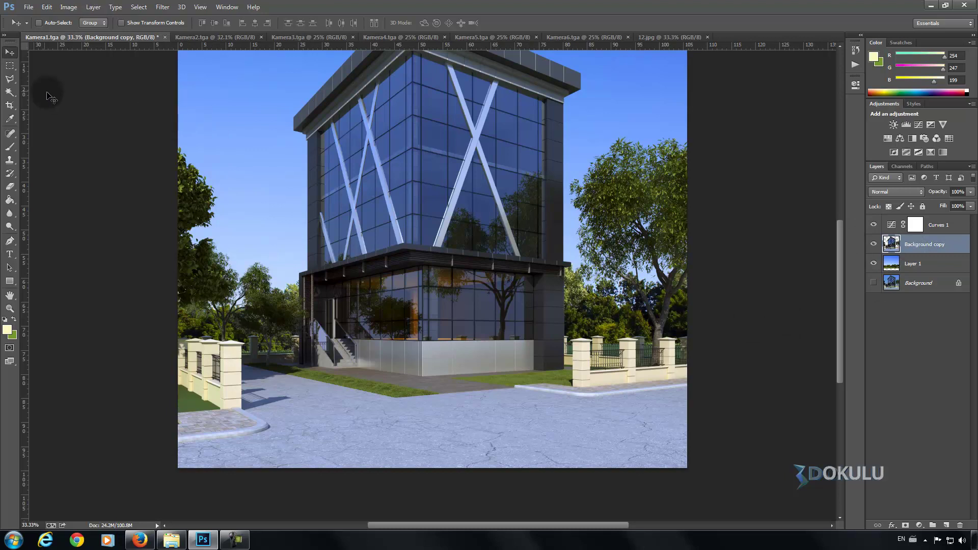
pyautogui.click(9, 93)
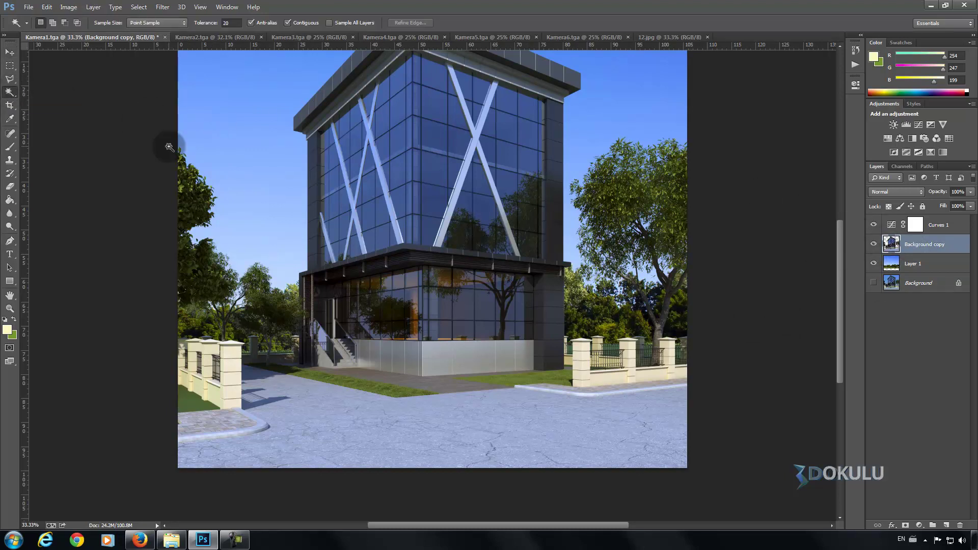
# Step: Close the Kamera2–Kamera6 renders and 12.jpg, then start opening another file
pyautogui.click(216, 36)
pyautogui.click(262, 37)
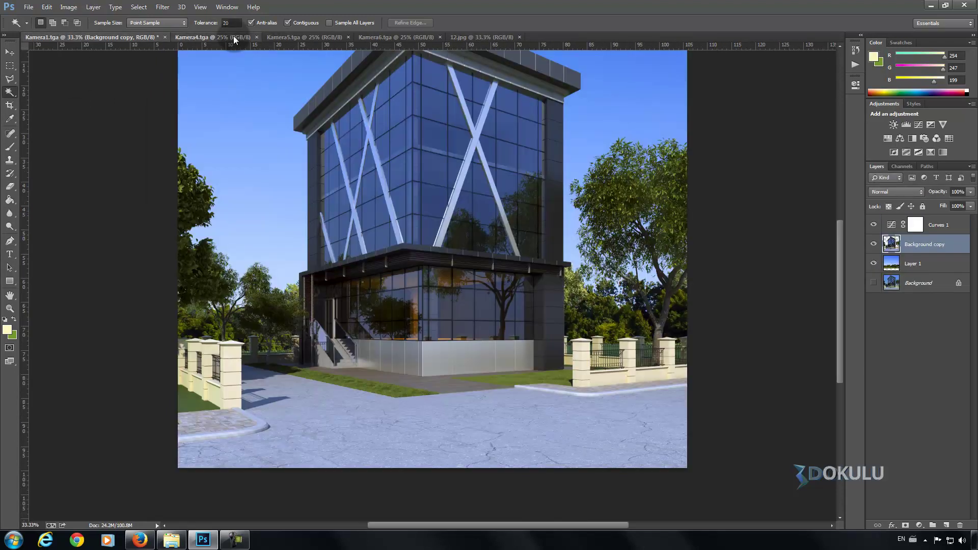
pyautogui.click(234, 36)
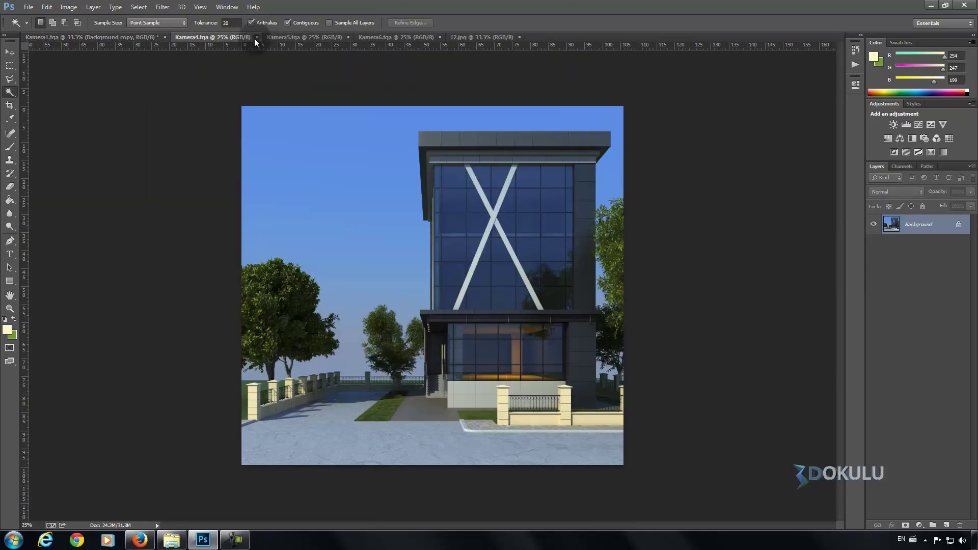
pyautogui.click(237, 37)
pyautogui.click(232, 37)
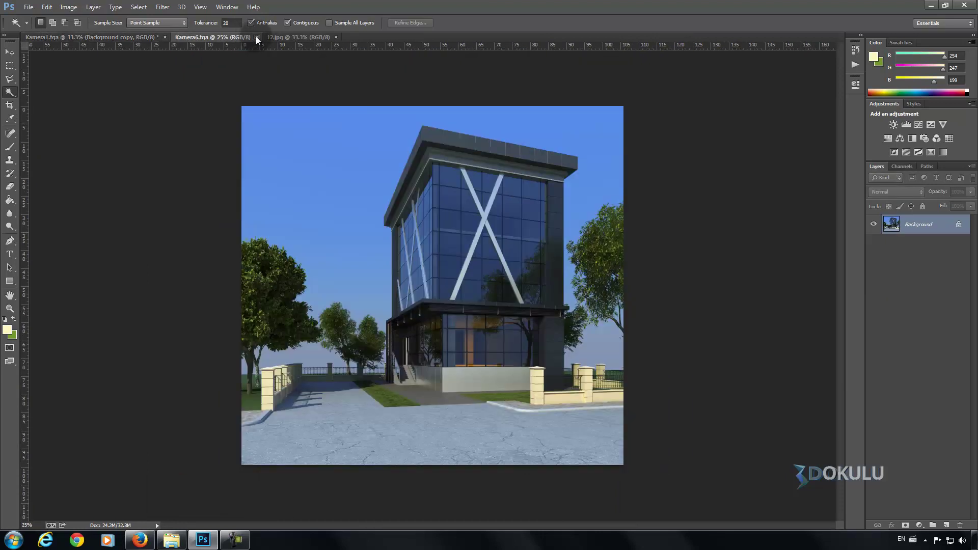
pyautogui.click(218, 36)
pyautogui.click(243, 38)
pyautogui.click(28, 7)
pyautogui.click(36, 20)
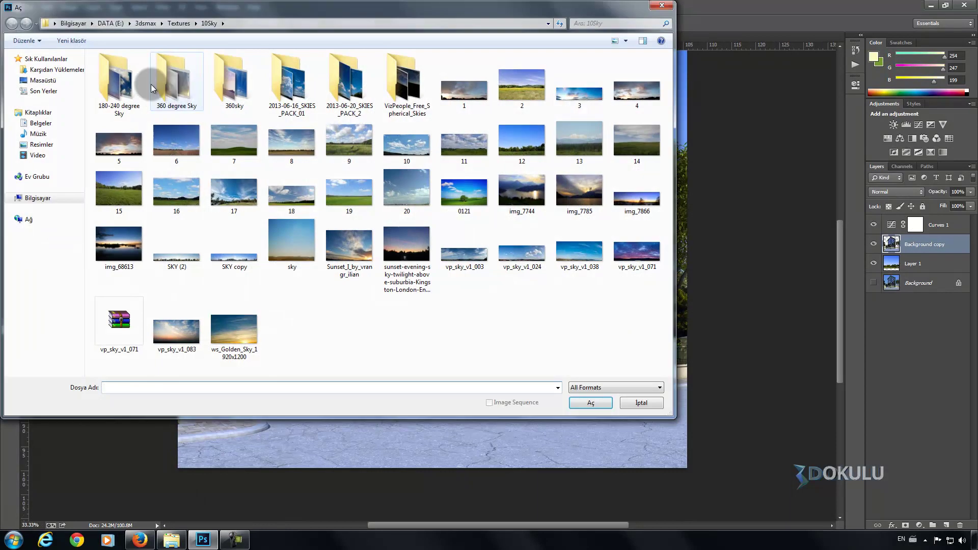
# Step: From Desktop > training folder > renderTGA, open Kamera1's four VRay pass files
pyautogui.click(43, 80)
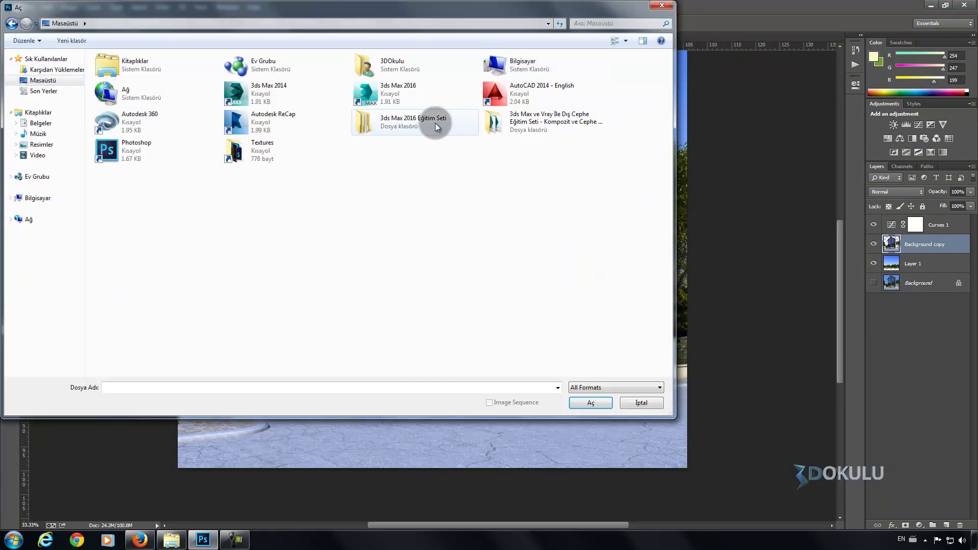
pyautogui.doubleClick(516, 128)
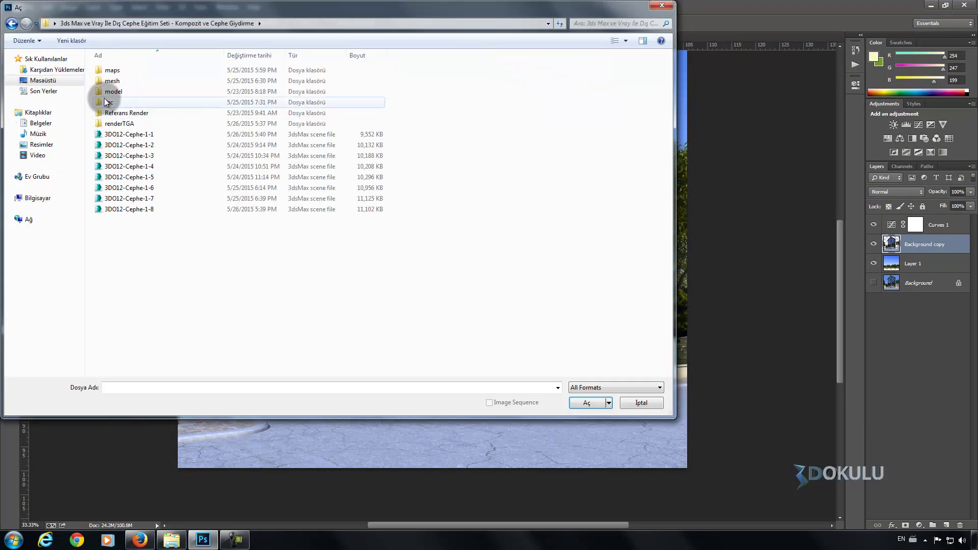
pyautogui.click(122, 126)
pyautogui.doubleClick(122, 126)
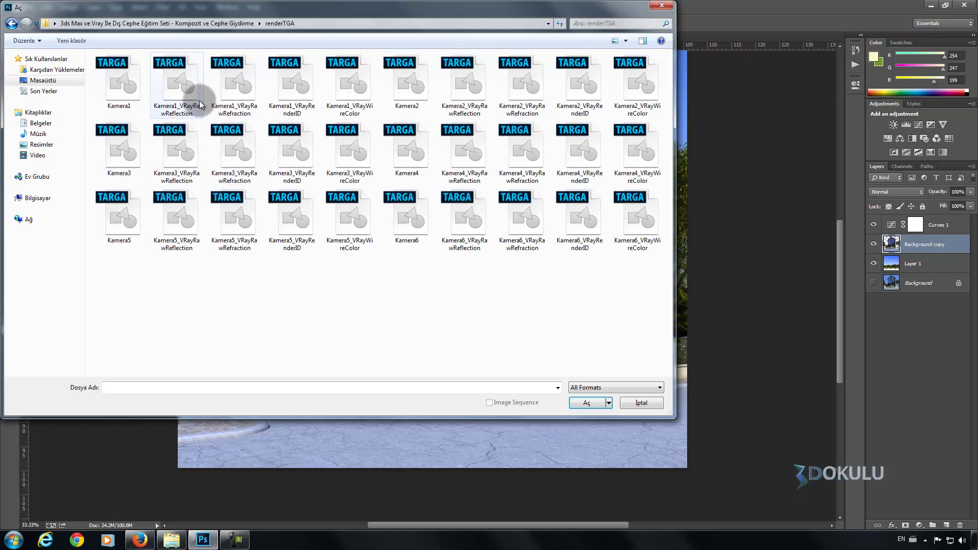
pyautogui.click(176, 82)
pyautogui.keyDown('ctrl'); pyautogui.click(243, 94); pyautogui.keyUp('ctrl')
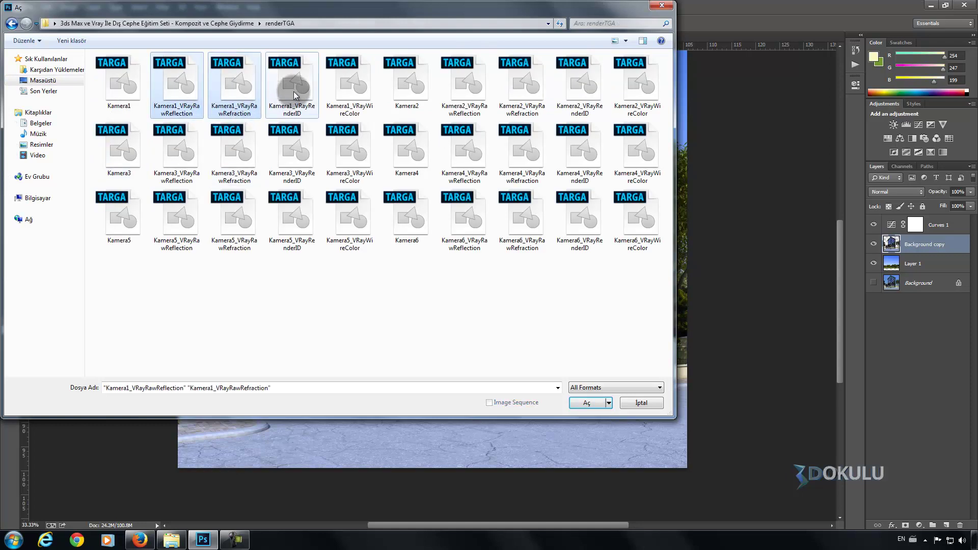
pyautogui.keyDown('ctrl'); pyautogui.click(293, 87); pyautogui.keyUp('ctrl')
pyautogui.keyDown('ctrl'); pyautogui.click(350, 87); pyautogui.keyUp('ctrl')
pyautogui.click(572, 406)
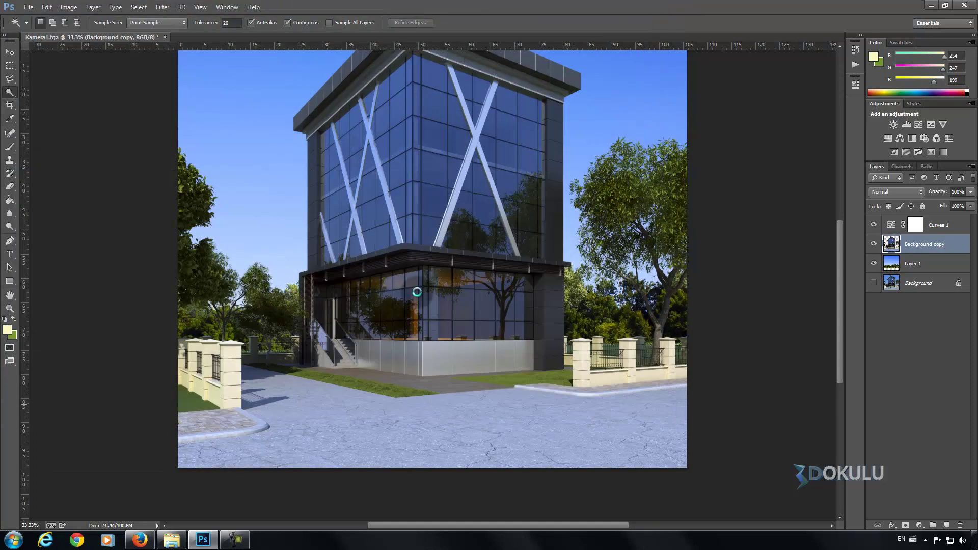
# Step: Copy the reflection pass into Kamera1 as Layer 2 and close its source file
pyautogui.click(10, 52)
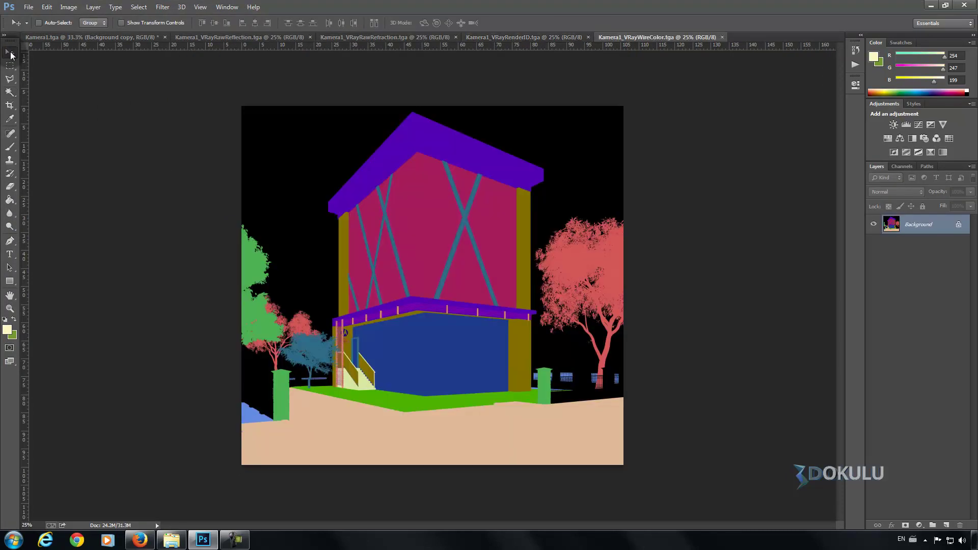
pyautogui.click(194, 38)
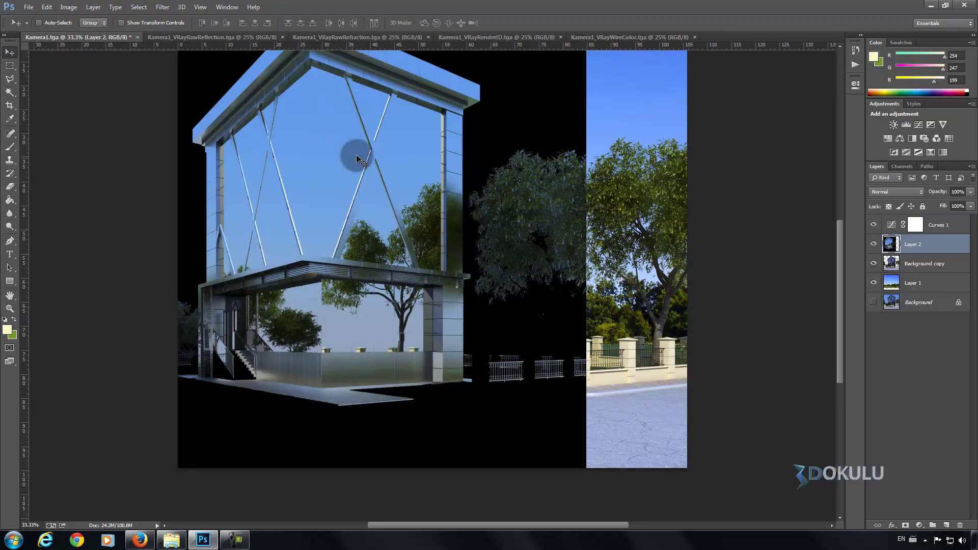
pyautogui.moveTo(120, 42)
pyautogui.mouseDown()
pyautogui.moveTo(368, 160)
pyautogui.moveTo(432, 158)
pyautogui.mouseUp()
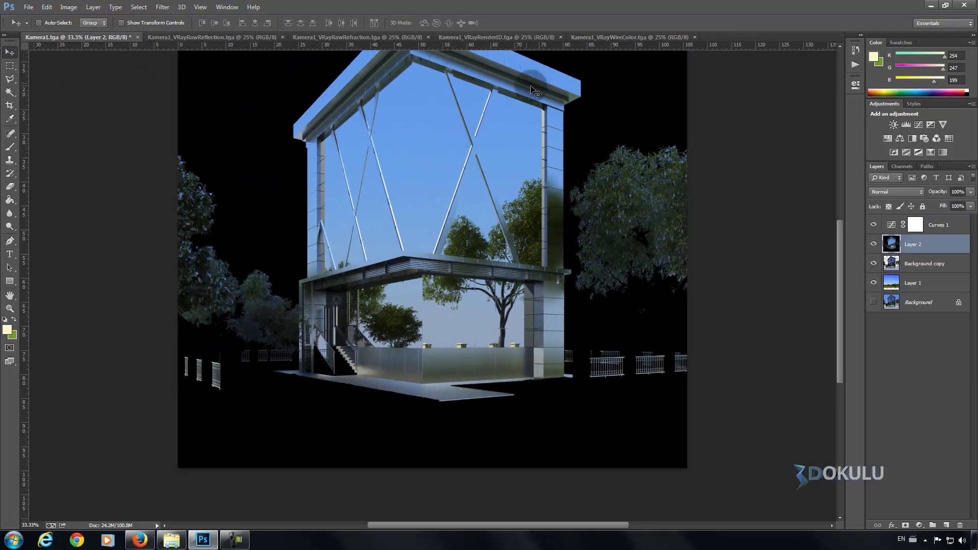
pyautogui.click(213, 33)
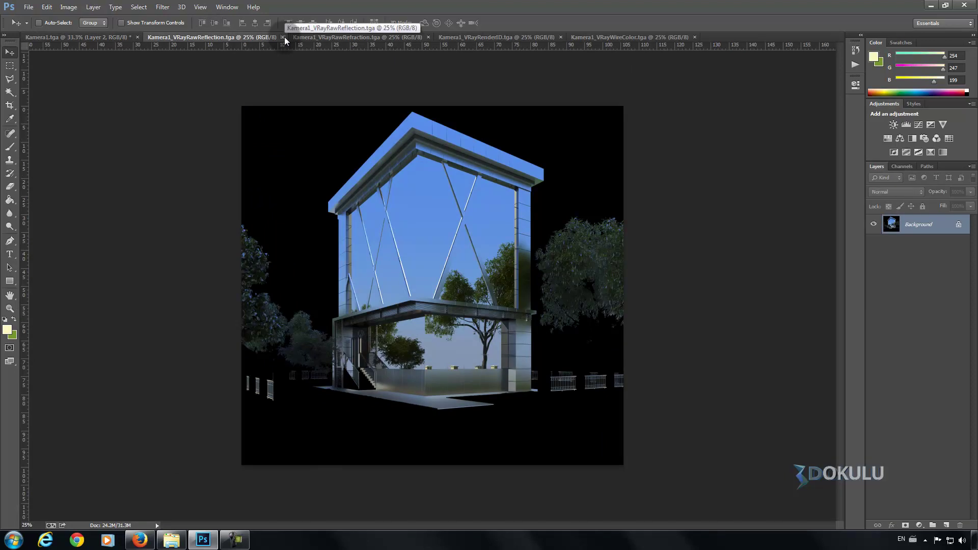
pyautogui.click(283, 37)
# Step: Add the refraction pass as Layer 3, hide Layer 2, and align Layer 3 with the building
pyautogui.moveTo(209, 128); pyautogui.dragTo(349, 152)
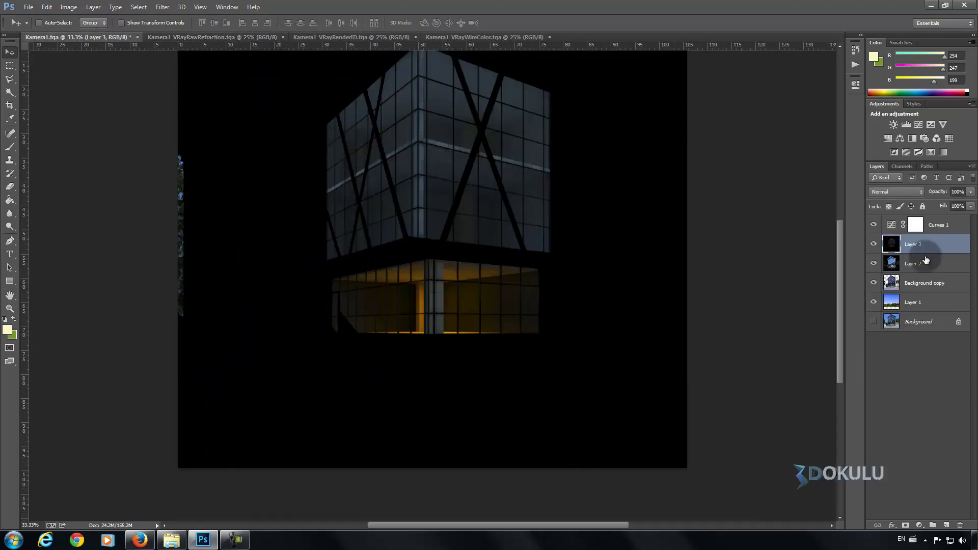
pyautogui.click(874, 264)
pyautogui.moveTo(413, 202); pyautogui.dragTo(406, 209)
pyautogui.rightClick(409, 194)
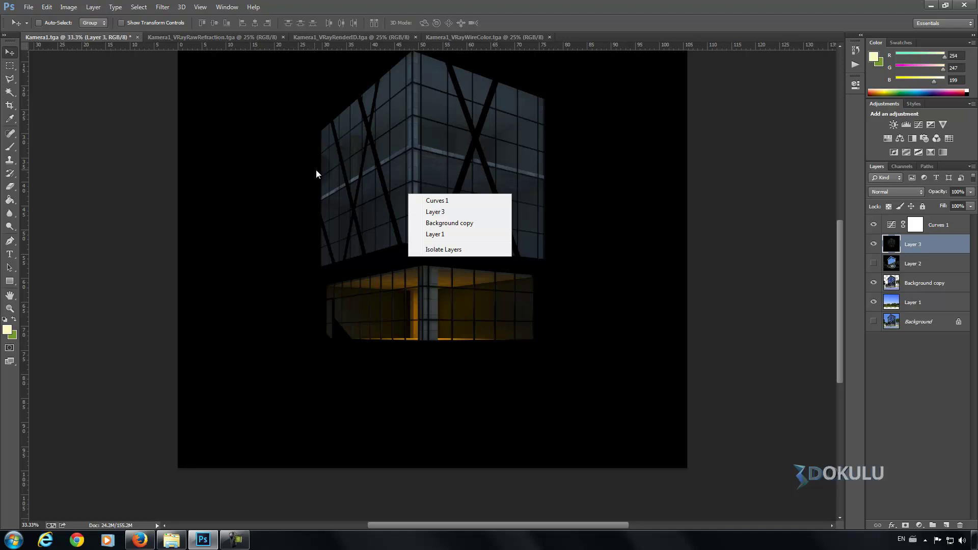
pyautogui.press('Escape')
# Step: Zoom out, close the refraction file, and copy the render ID pass in as Layer 4
pyautogui.click(9, 309)
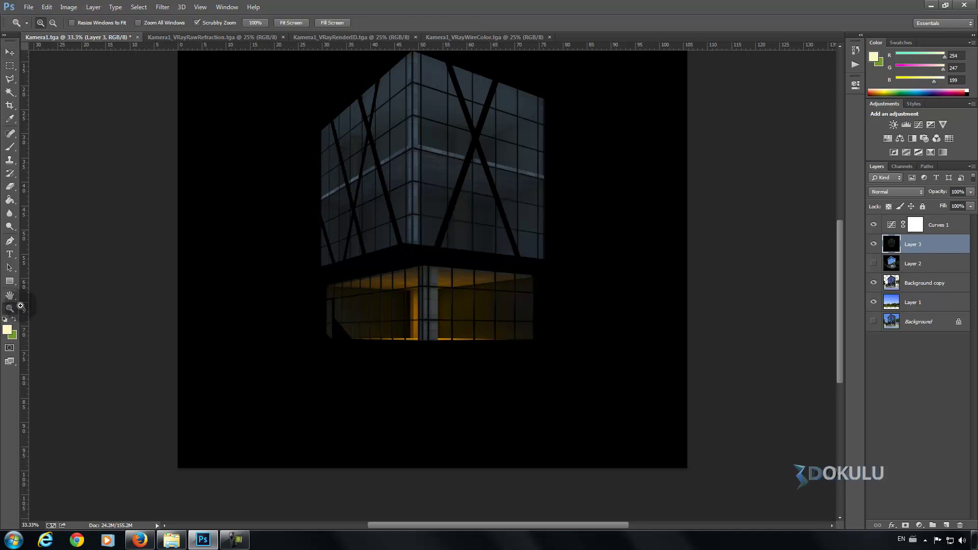
pyautogui.rightClick(337, 208)
pyautogui.click(357, 271)
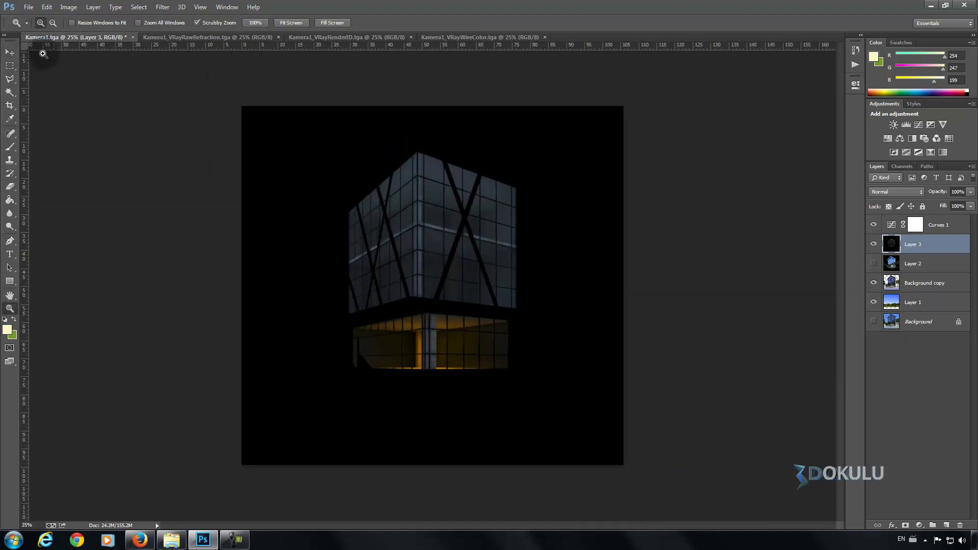
pyautogui.press('v')
pyautogui.click(215, 38)
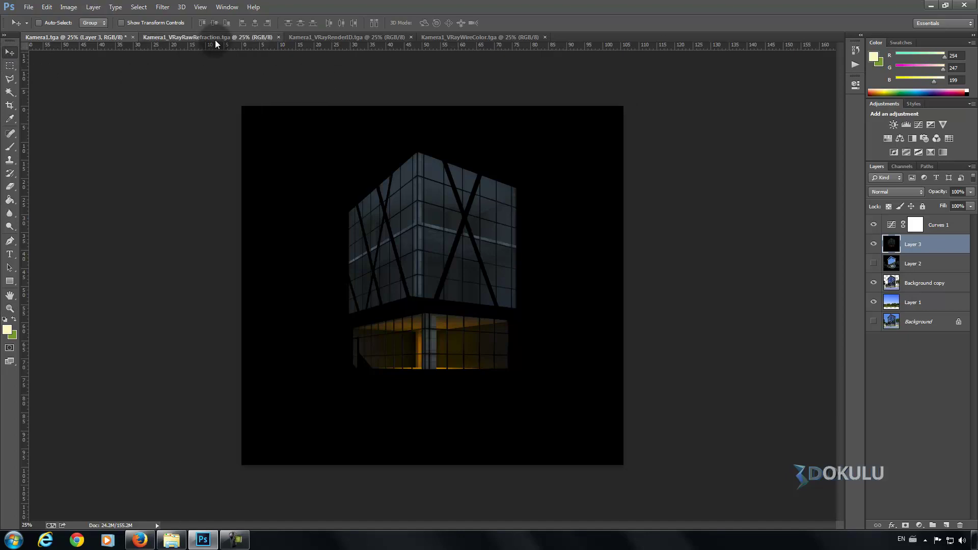
pyautogui.click(277, 38)
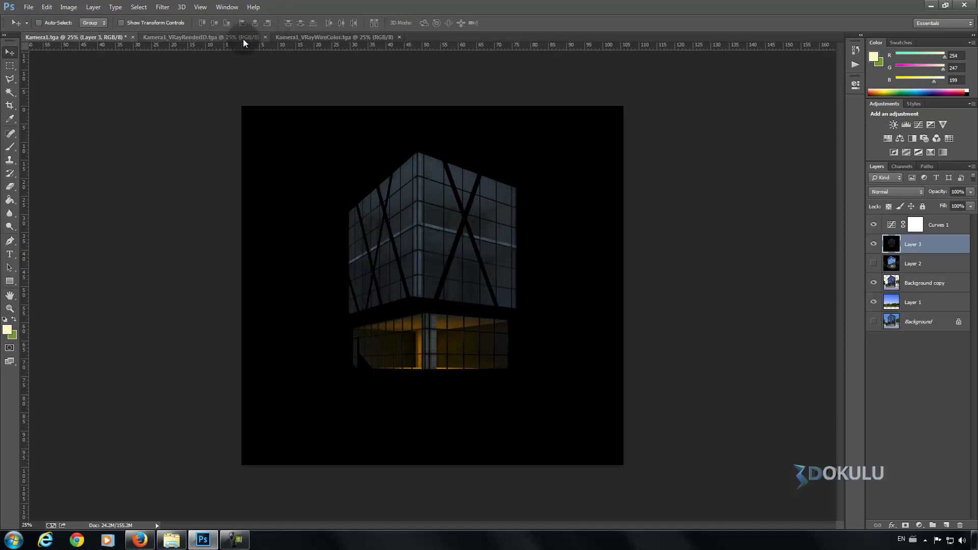
pyautogui.moveTo(385, 181)
pyautogui.mouseDown()
pyautogui.moveTo(113, 51)
pyautogui.moveTo(425, 219)
pyautogui.mouseUp()
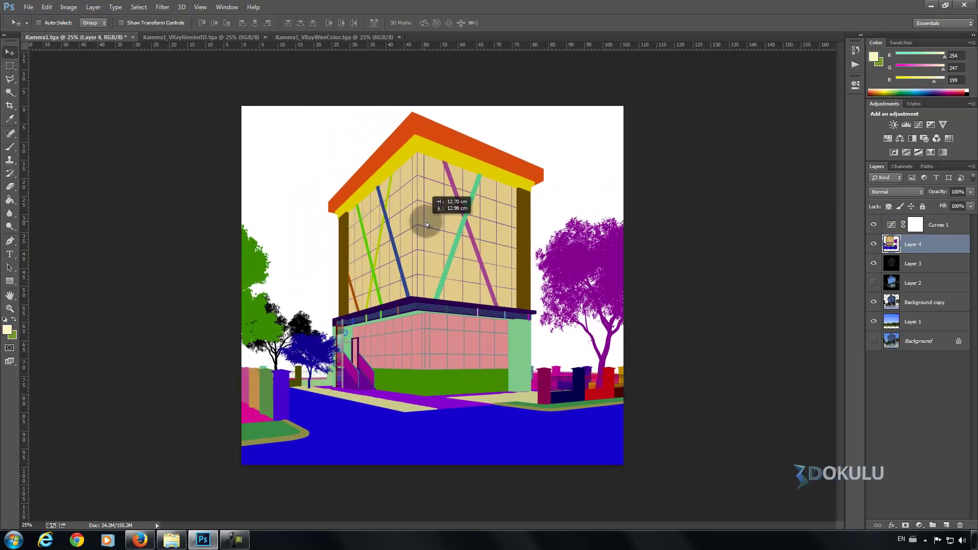
# Step: Add the wire colour pass as Layer 5, close the render ID file, and hide both ID layers
pyautogui.click(316, 35)
pyautogui.click(246, 36)
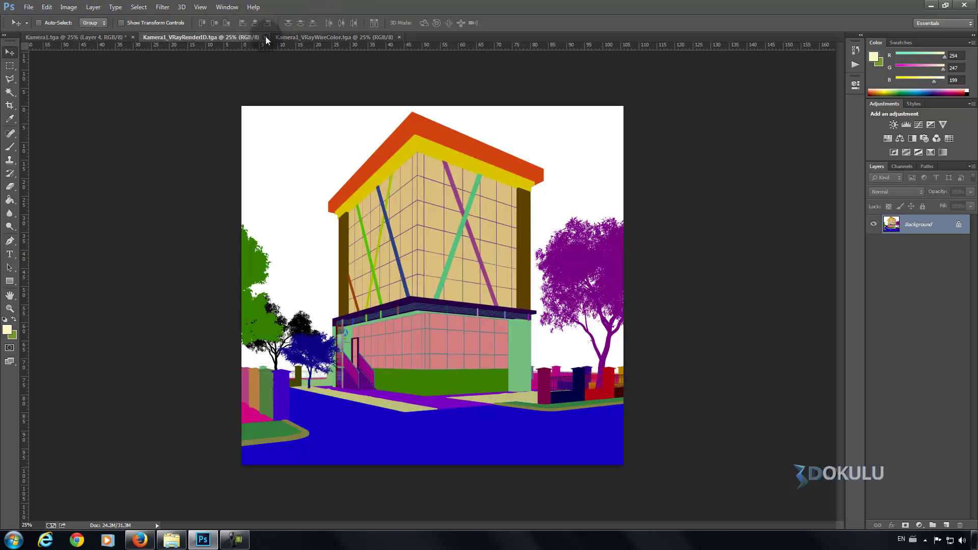
pyautogui.click(265, 37)
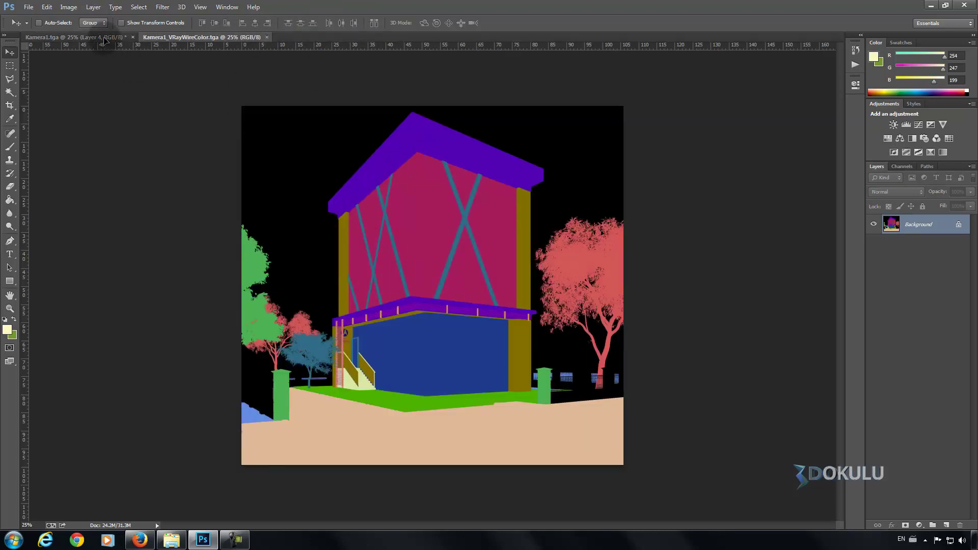
pyautogui.moveTo(135, 67)
pyautogui.mouseDown()
pyautogui.moveTo(419, 227)
pyautogui.moveTo(368, 238)
pyautogui.mouseUp()
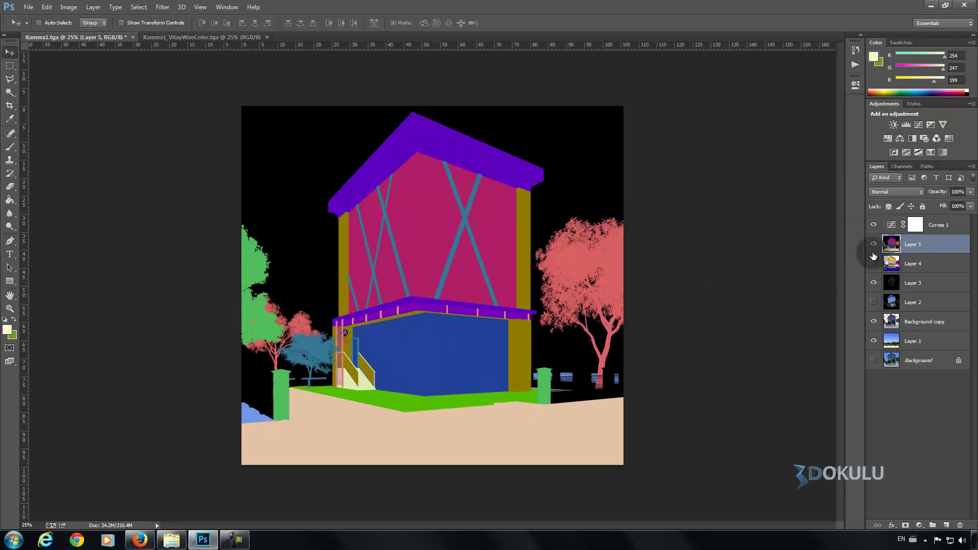
pyautogui.moveTo(874, 260); pyautogui.dragTo(875, 244)
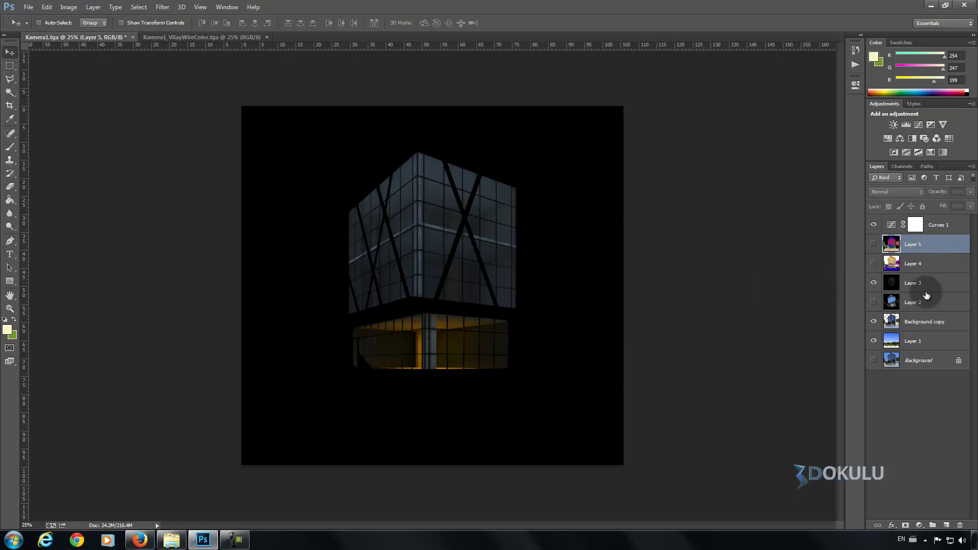
# Step: Hide Layer 3, show and select Layer 2, and nudge it up to remove the blue top strip
pyautogui.click(874, 282)
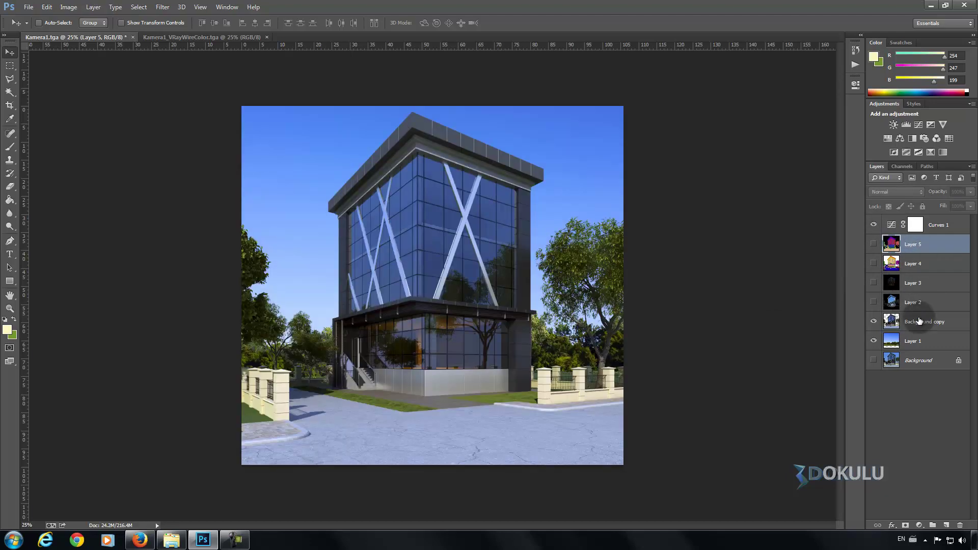
pyautogui.click(915, 305)
pyautogui.click(874, 302)
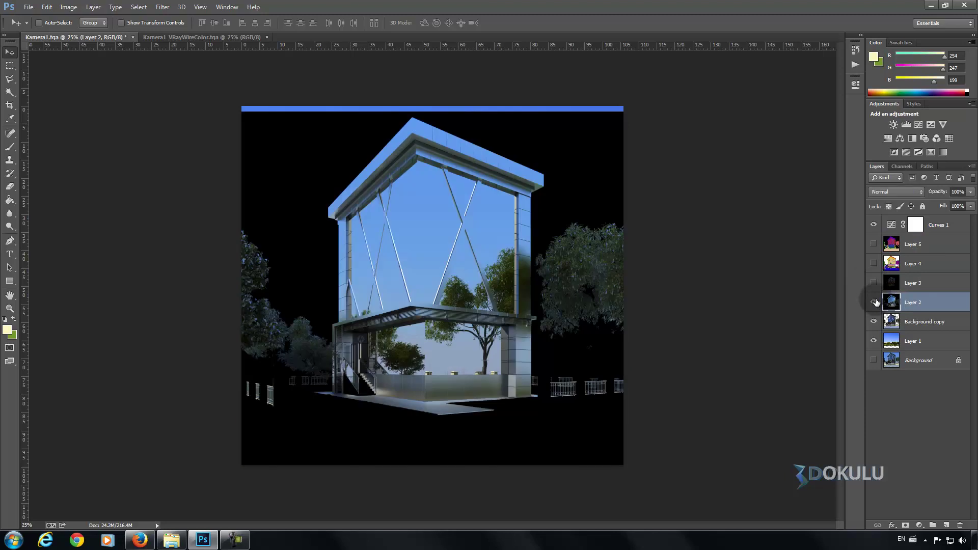
pyautogui.rightClick(503, 215)
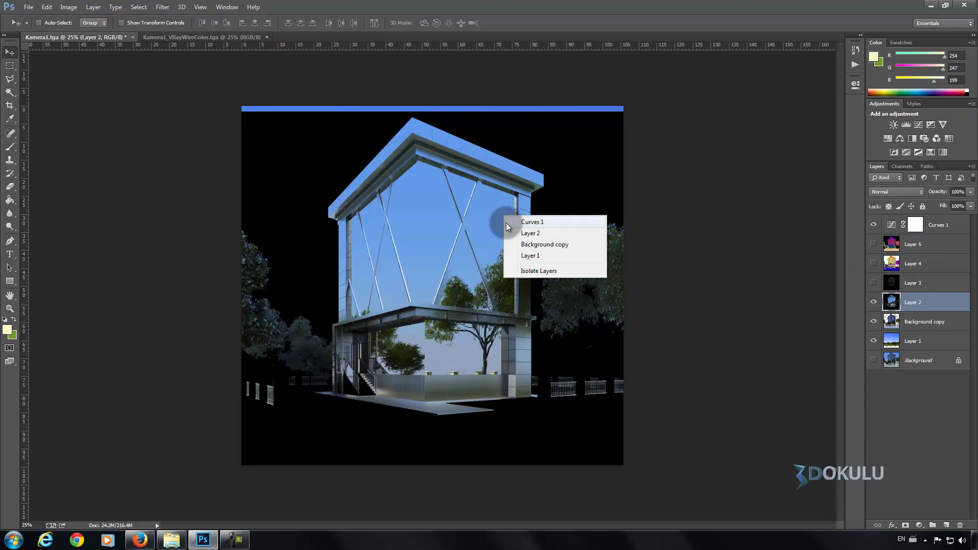
pyautogui.click(714, 278)
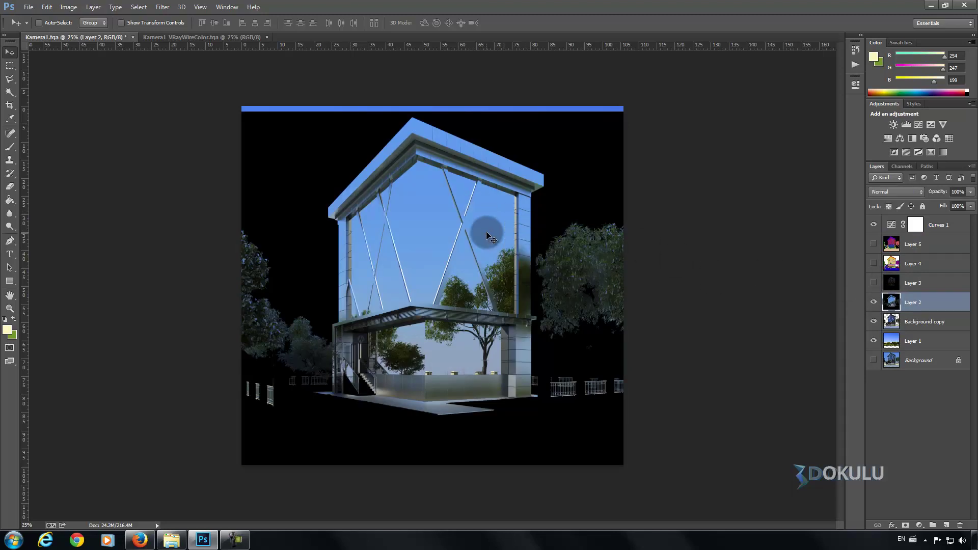
pyautogui.moveTo(486, 234); pyautogui.dragTo(488, 227)
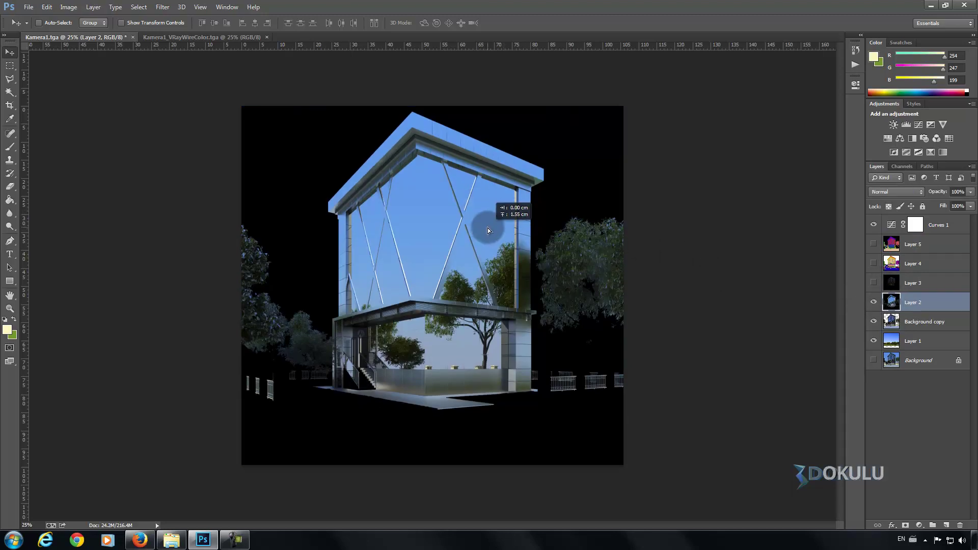
# Step: Delete Layer 2's black background using the inverted Alpha 1 channel selection
pyautogui.click(902, 166)
pyautogui.keyDown('ctrl'); pyautogui.click(887, 252); pyautogui.keyUp('ctrl')
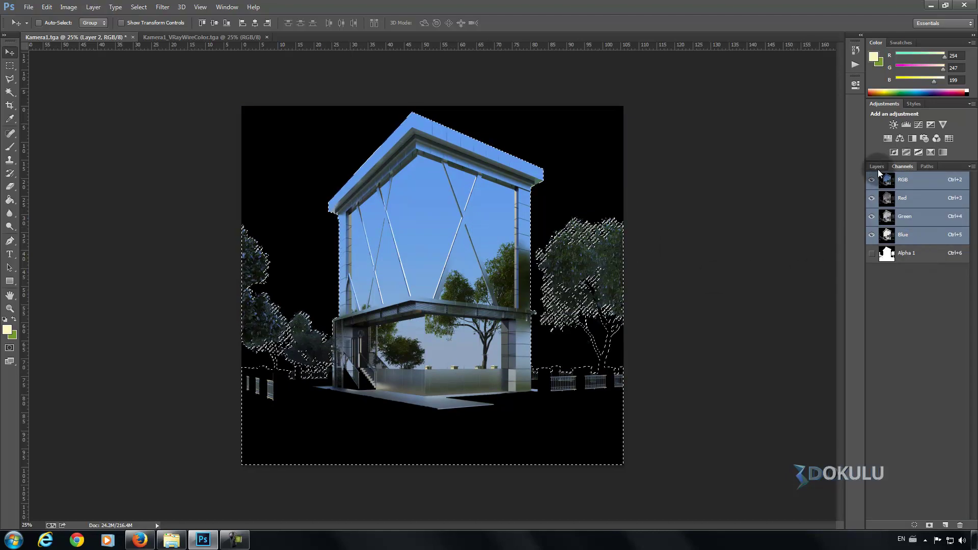
pyautogui.click(877, 168)
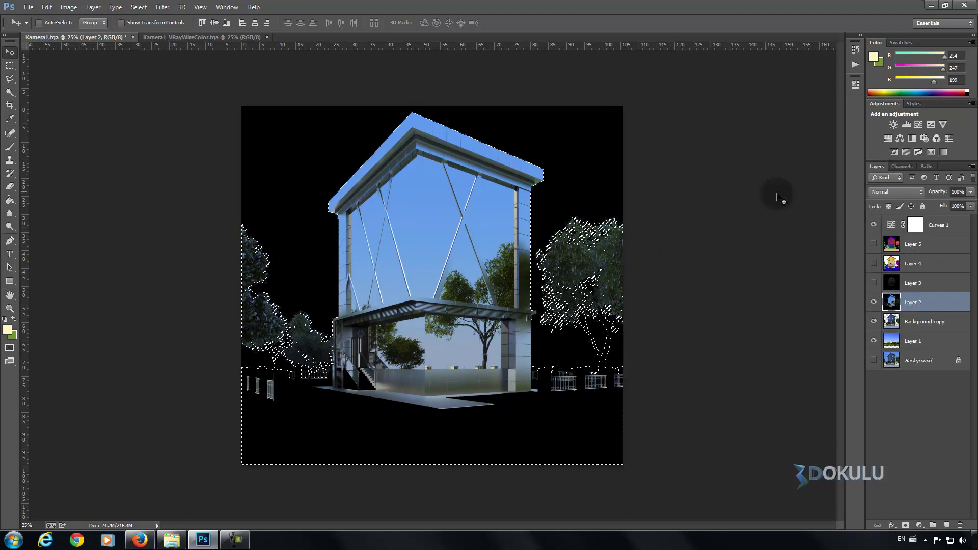
pyautogui.click(133, 11)
pyautogui.click(149, 48)
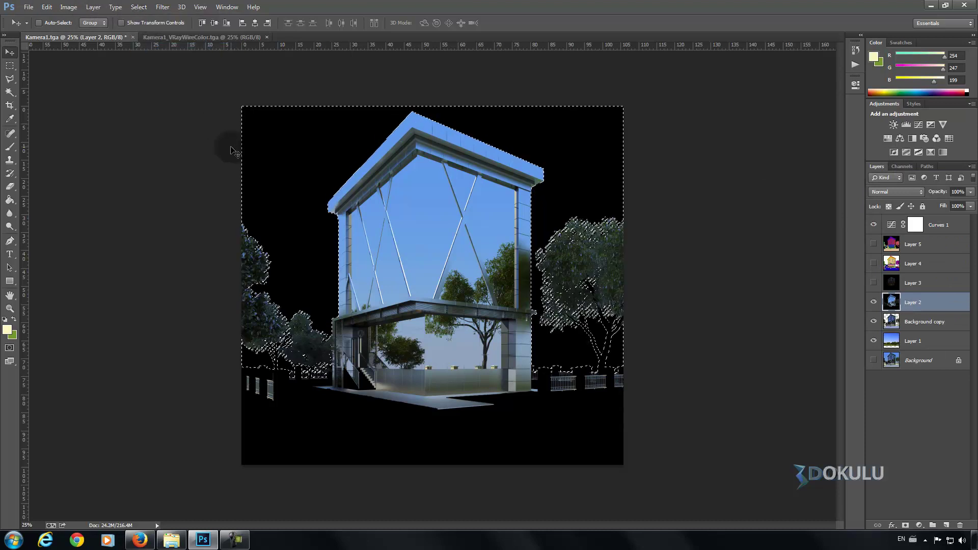
pyautogui.press('Delete')
pyautogui.hotkey('ctrl', 'd')
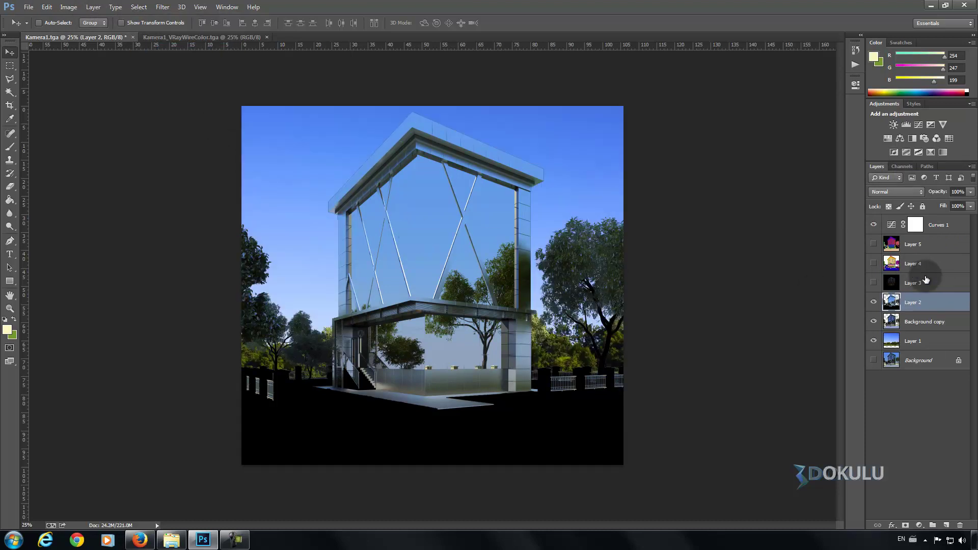
# Step: Delete Layer 3's background via inverted Alpha 1, then hide Layer 3 and reselect Layer 2
pyautogui.click(924, 284)
pyautogui.click(873, 284)
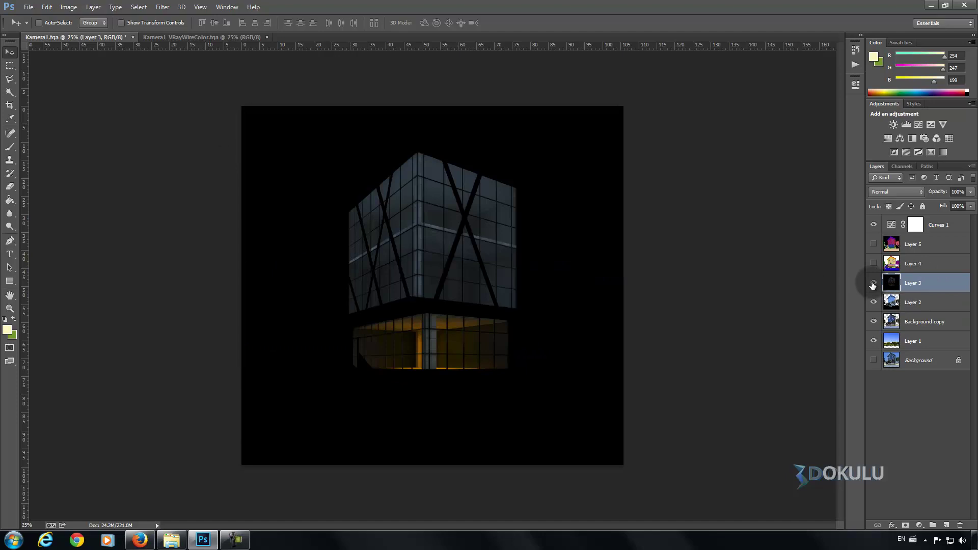
pyautogui.click(900, 167)
pyautogui.keyDown('ctrl'); pyautogui.click(914, 259); pyautogui.keyUp('ctrl')
pyautogui.click(881, 167)
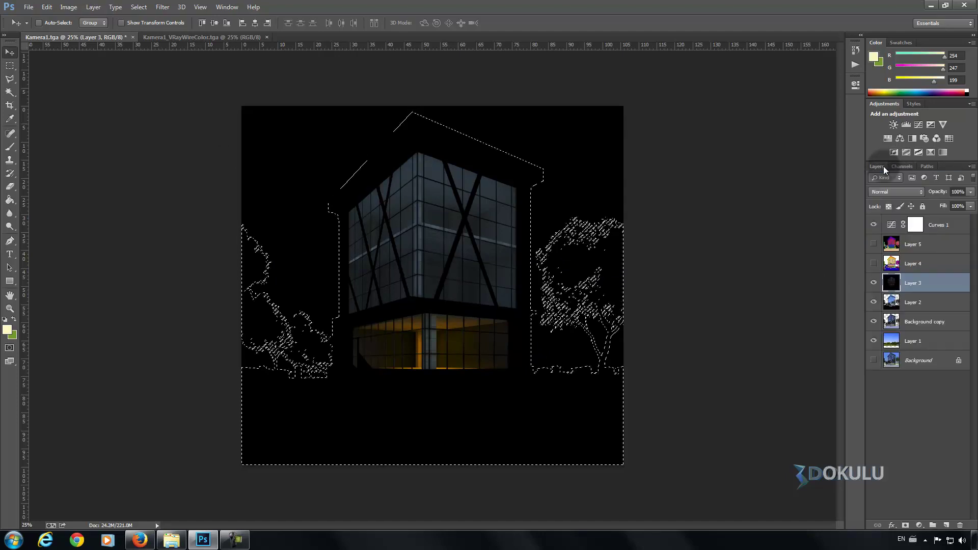
pyautogui.click(130, 7)
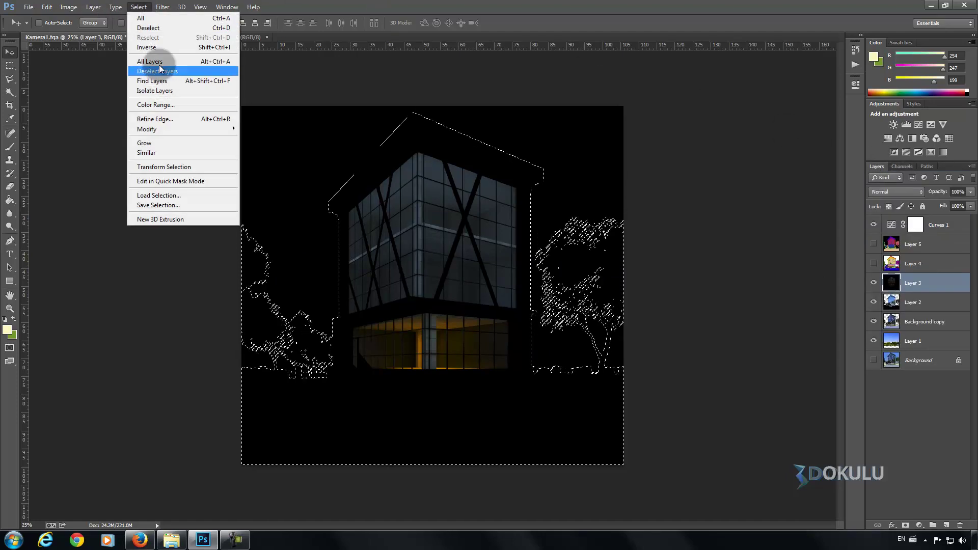
pyautogui.click(153, 48)
pyautogui.press('Delete')
pyautogui.hotkey('ctrl', 'd')
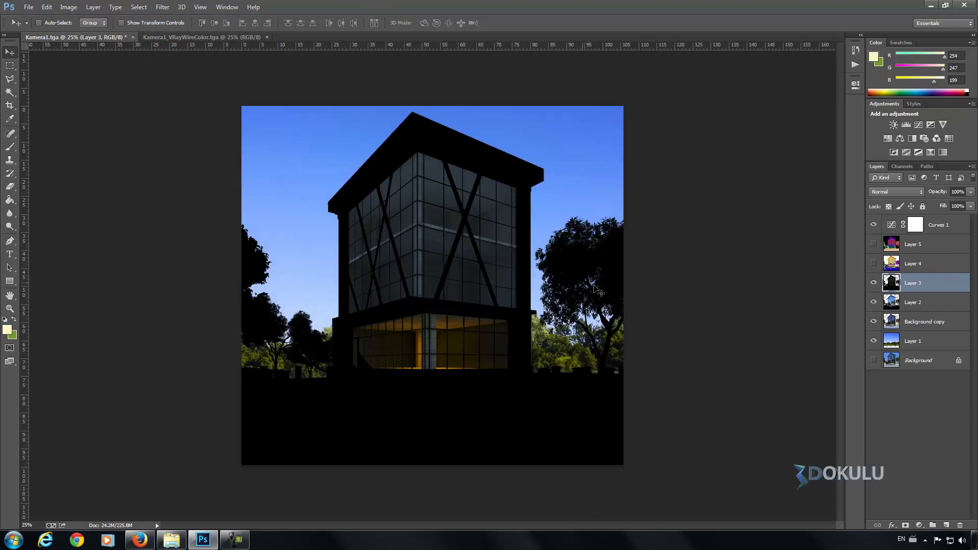
pyautogui.click(874, 283)
pyautogui.click(912, 302)
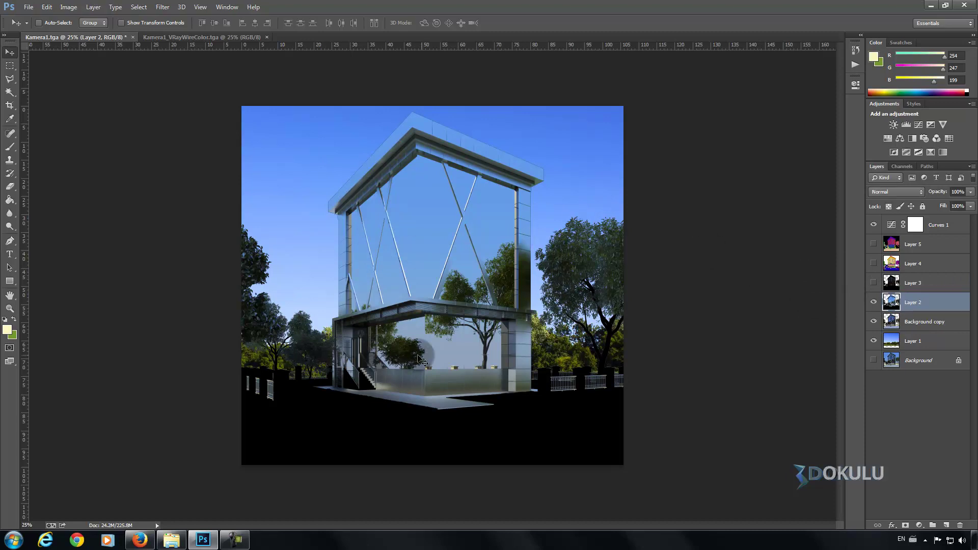
# Step: Fit Kamera1 to the window and set Layer 2's blend mode to Screen
pyautogui.click(450, 304)
pyautogui.click(450, 303)
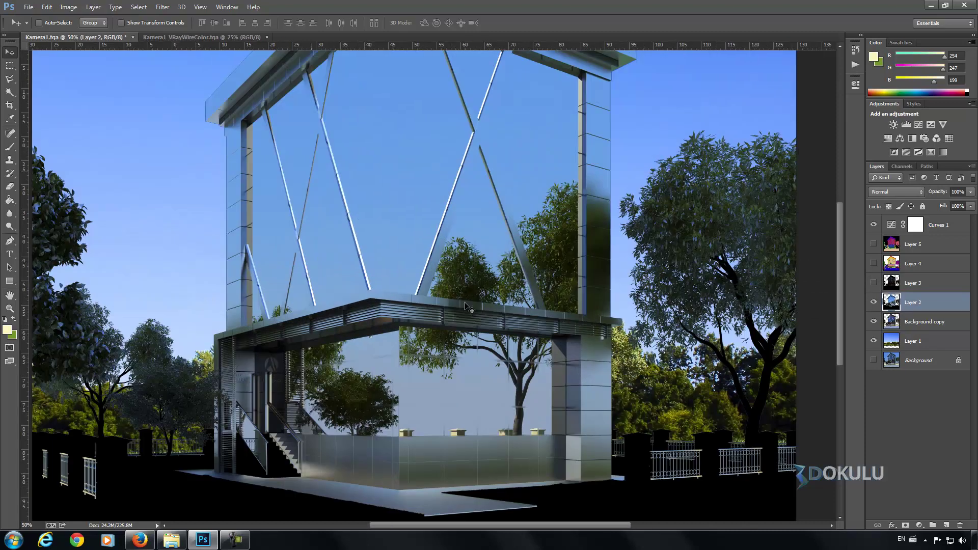
pyautogui.scroll(-3, 760, 234)
pyautogui.rightClick(594, 206)
pyautogui.click(622, 212)
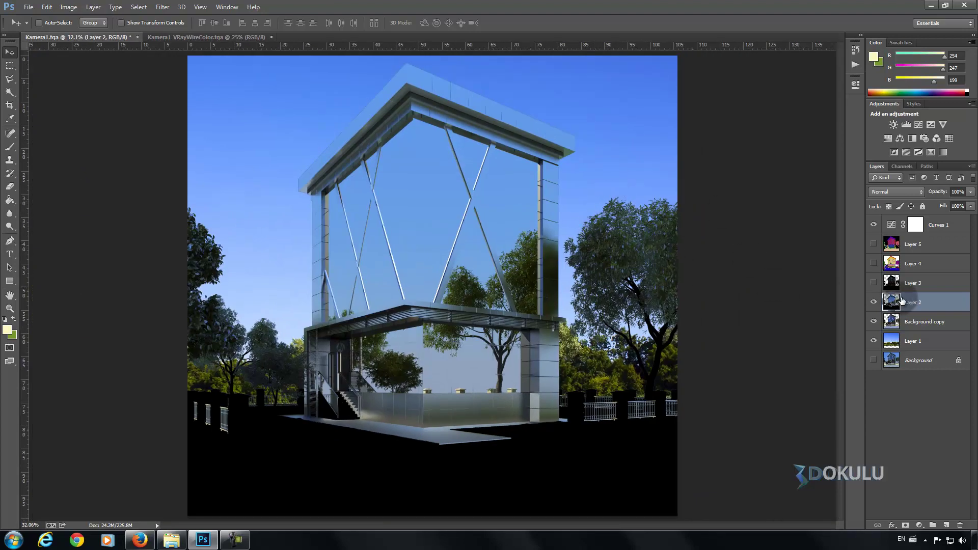
pyautogui.click(900, 193)
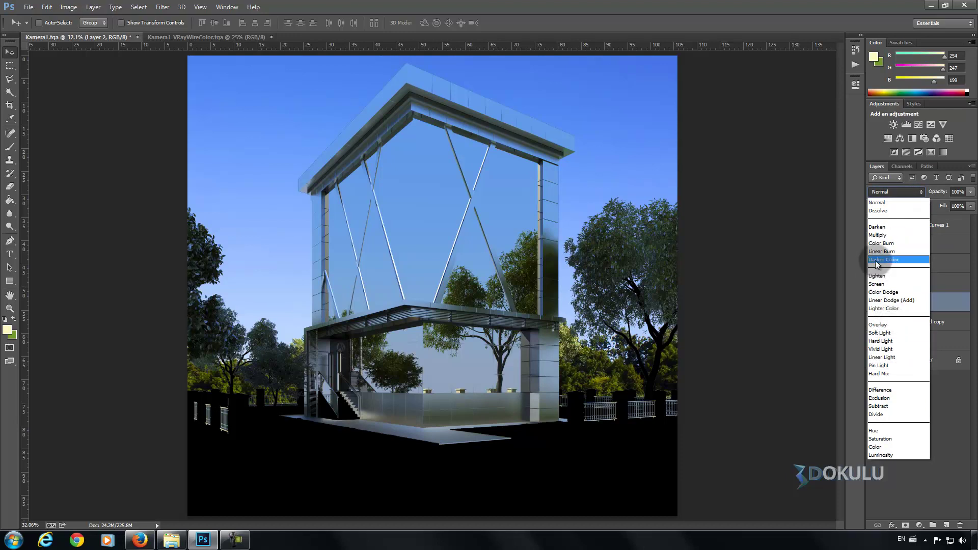
pyautogui.click(883, 284)
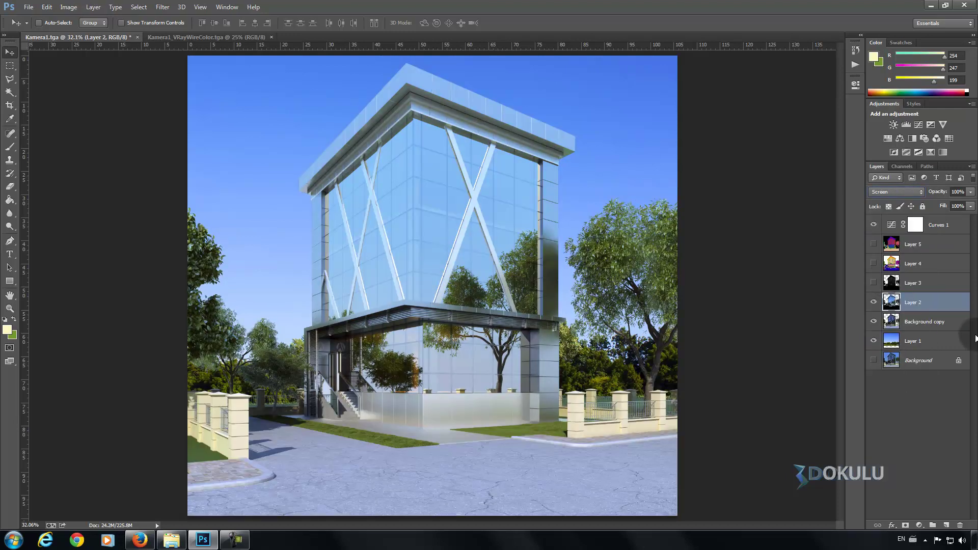
# Step: Add a layer mask to Layer 2 and set up a soft round 507 px eraser brush
pyautogui.click(905, 526)
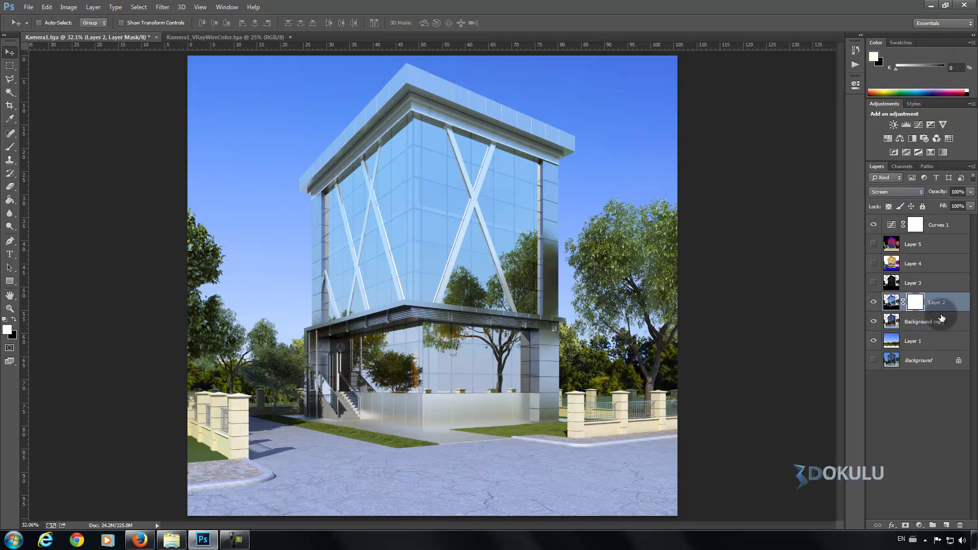
pyautogui.click(10, 186)
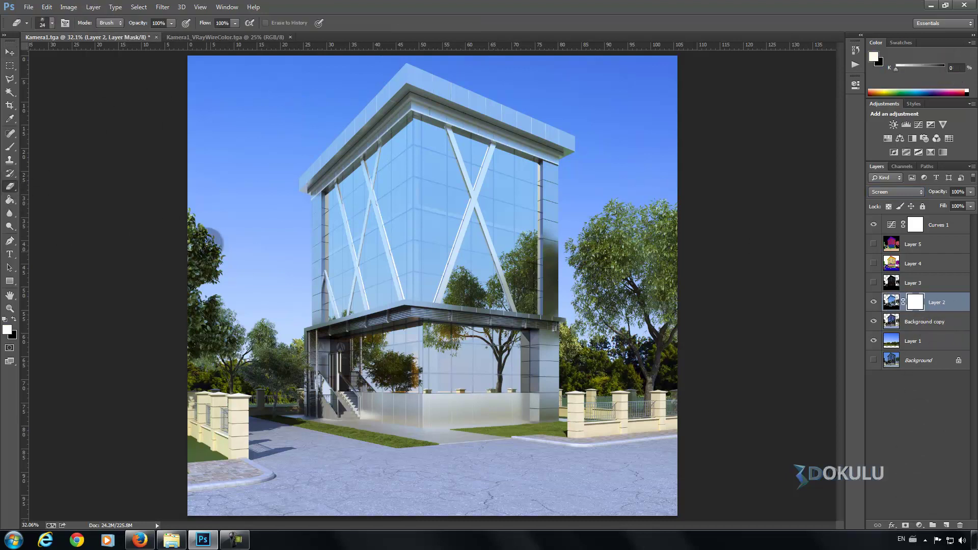
pyautogui.rightClick(232, 234)
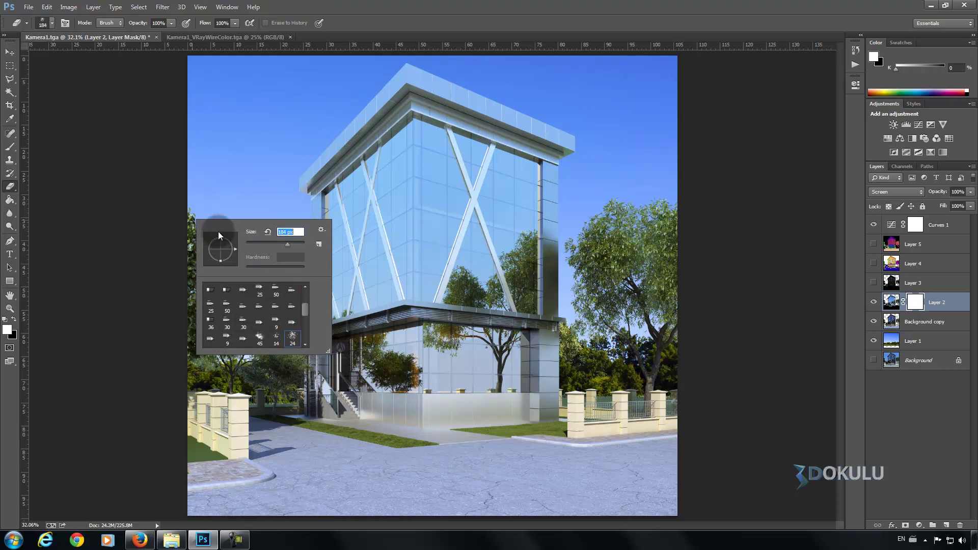
pyautogui.scroll(3, 306, 296)
pyautogui.click(211, 291)
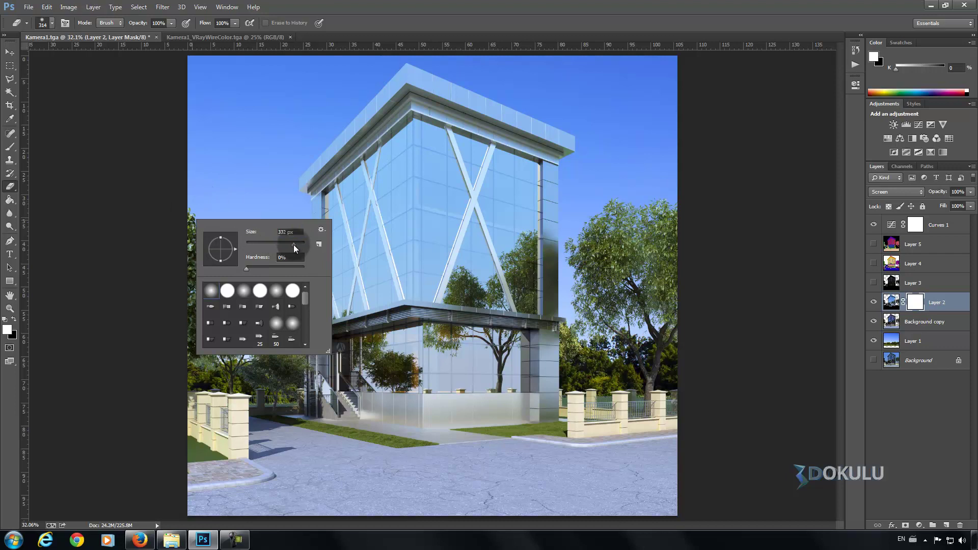
pyautogui.moveTo(297, 245); pyautogui.dragTo(299, 246)
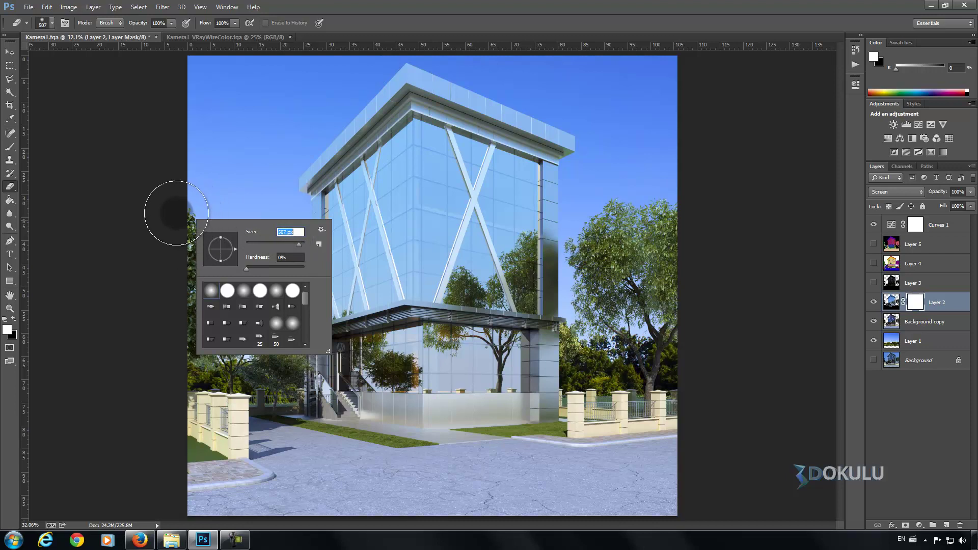
pyautogui.press('Return')
# Step: At 43% opacity, paint Layer 2's mask to fade it over the left and right trees
pyautogui.moveTo(166, 288); pyautogui.dragTo(198, 294)
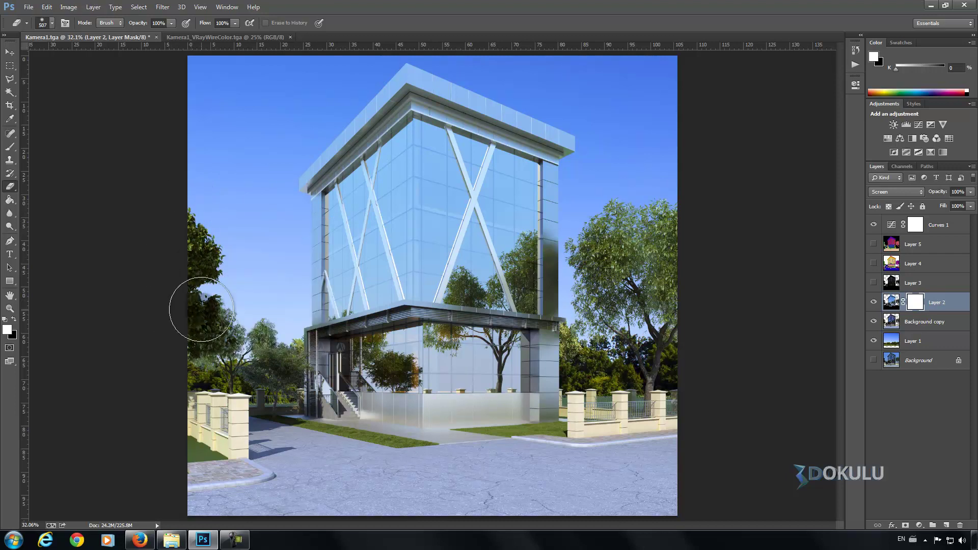
pyautogui.hotkey('ctrl', 'z')
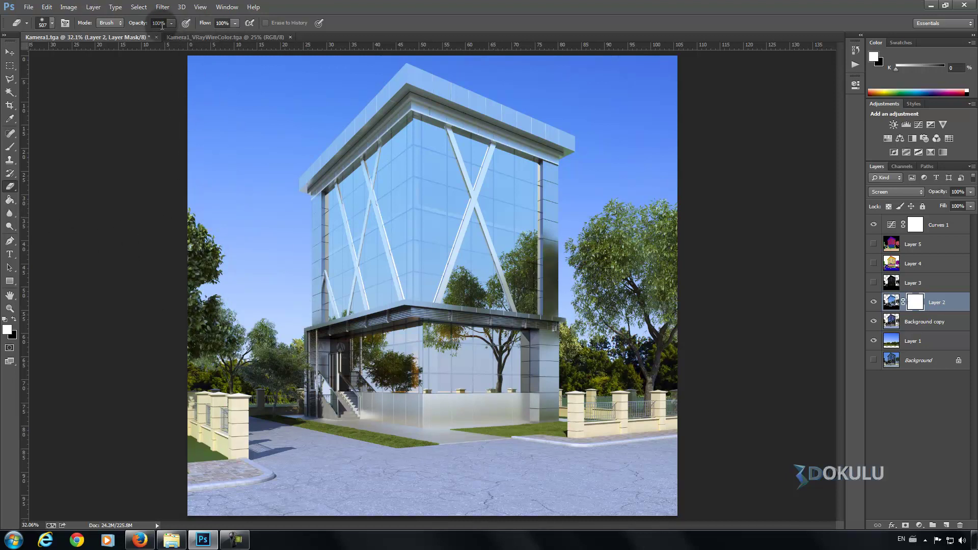
pyautogui.moveTo(141, 33); pyautogui.dragTo(143, 34)
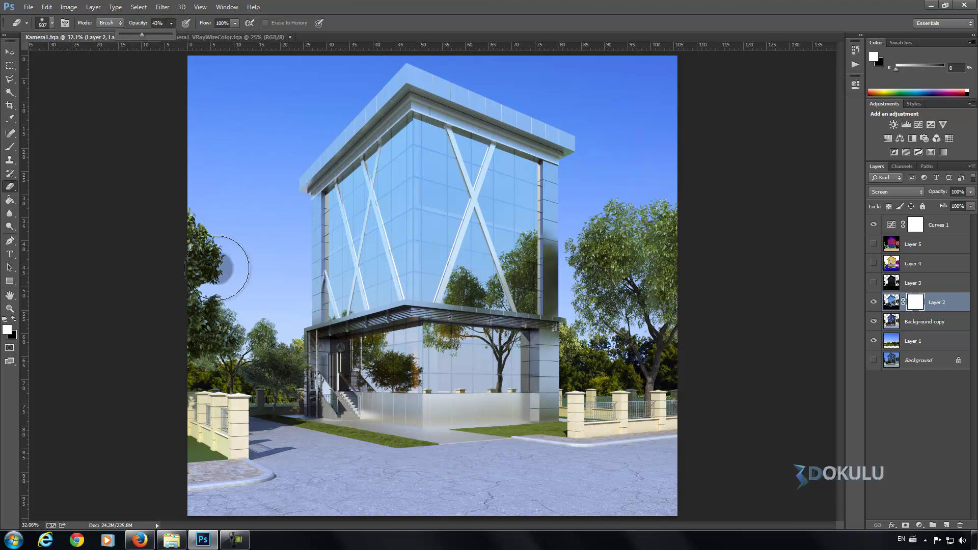
pyautogui.moveTo(216, 338); pyautogui.dragTo(317, 399)
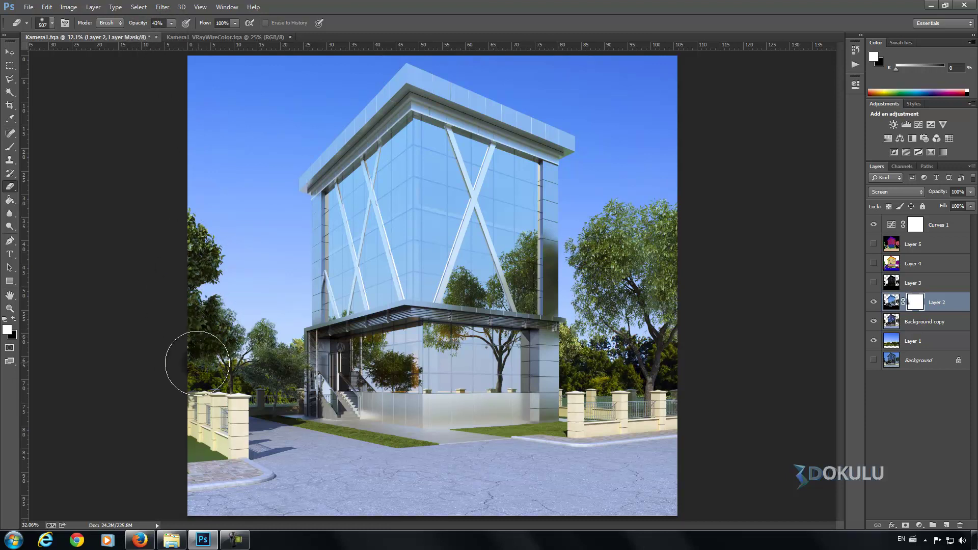
pyautogui.moveTo(720, 240); pyautogui.dragTo(641, 254)
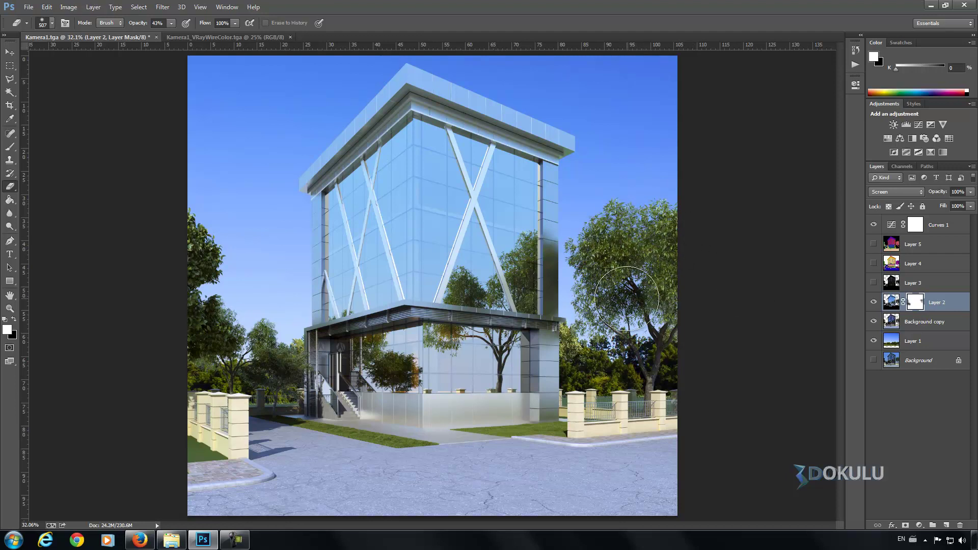
pyautogui.moveTo(622, 230); pyautogui.dragTo(662, 232)
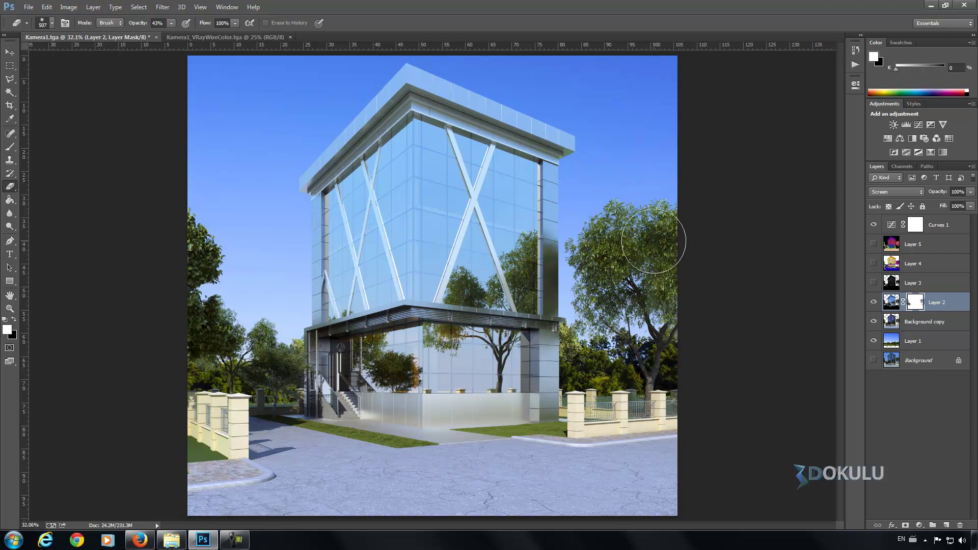
pyautogui.click(9, 51)
# Step: Lower Layer 2's fill to about 15%, toggling it to compare the glass
pyautogui.click(873, 302)
pyautogui.doubleClick(910, 303)
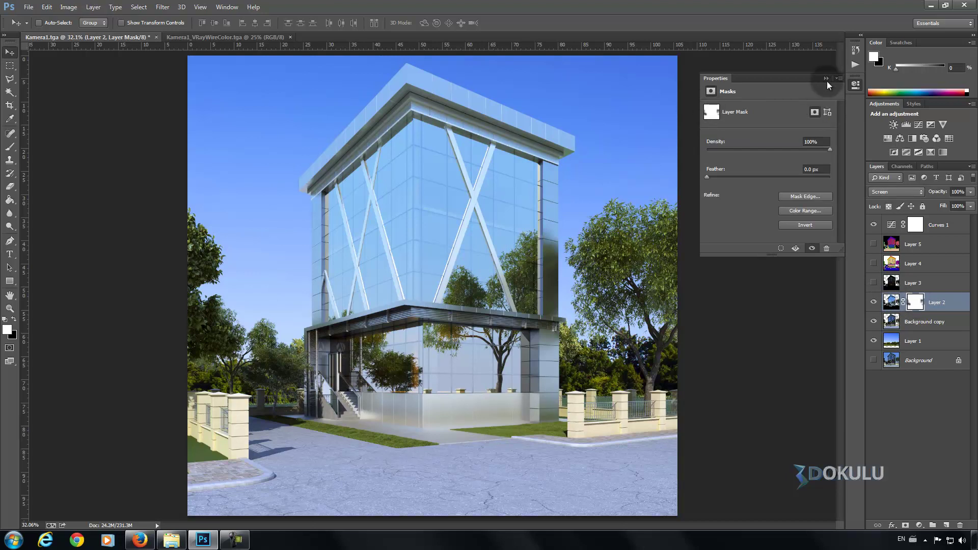
pyautogui.click(826, 78)
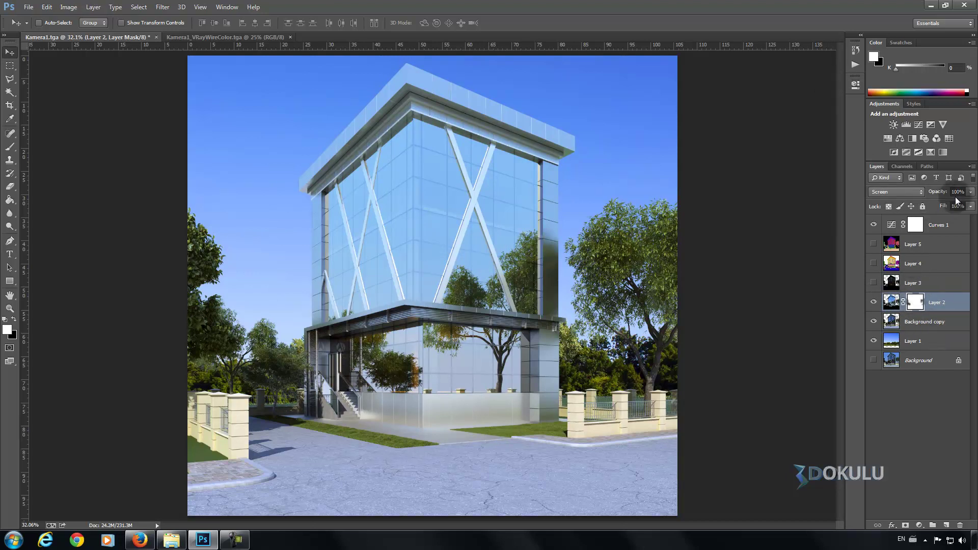
pyautogui.moveTo(940, 214); pyautogui.dragTo(933, 219)
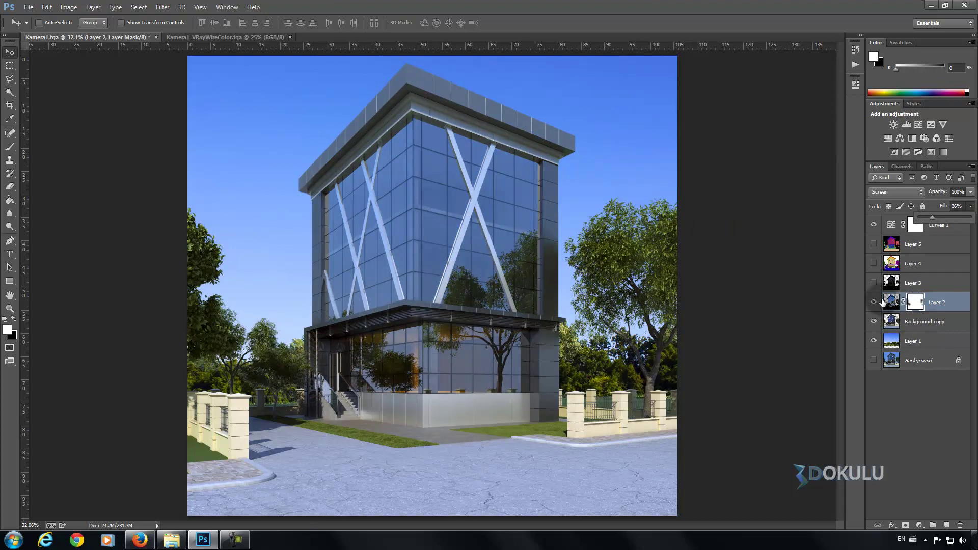
pyautogui.click(875, 302)
pyautogui.click(875, 302)
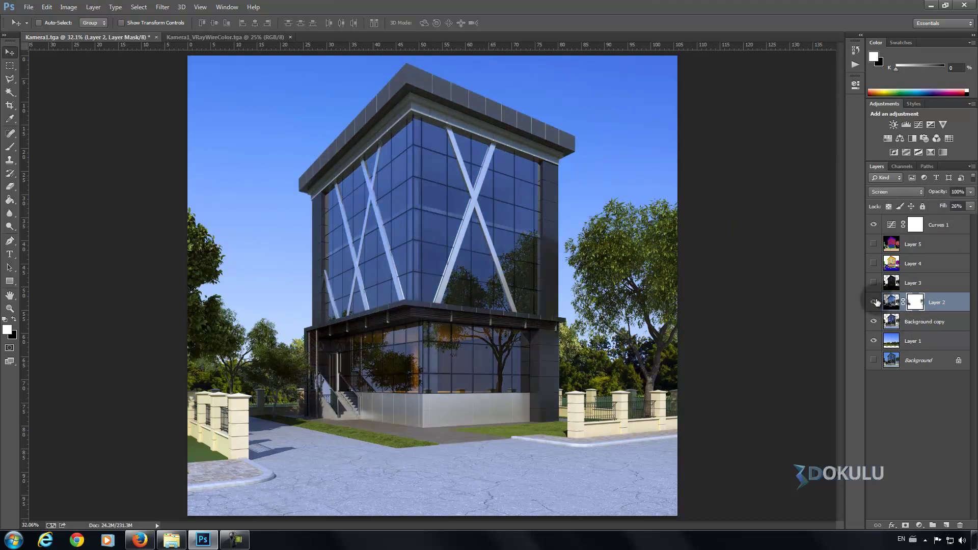
pyautogui.moveTo(930, 219); pyautogui.dragTo(931, 216)
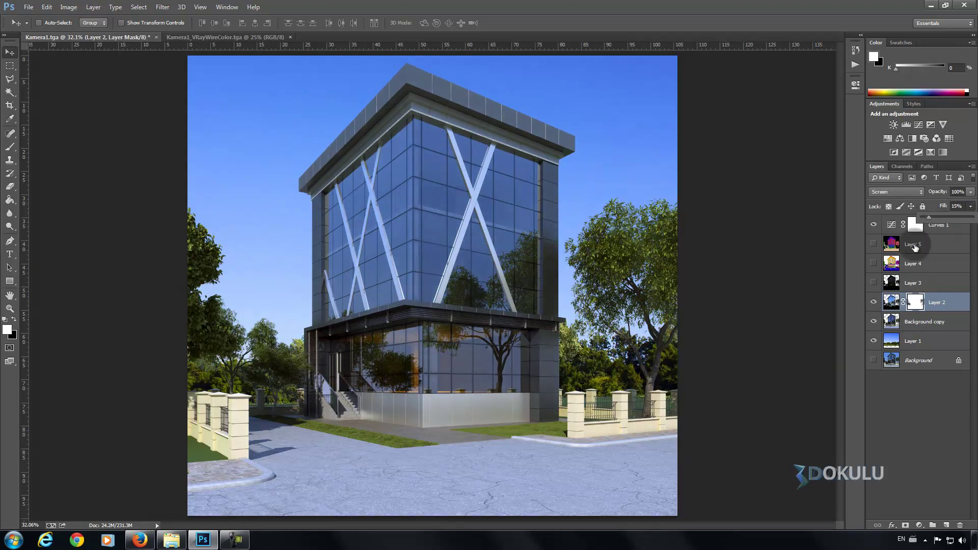
pyautogui.click(875, 302)
pyautogui.click(875, 302)
pyautogui.click(875, 302)
pyautogui.click(875, 302)
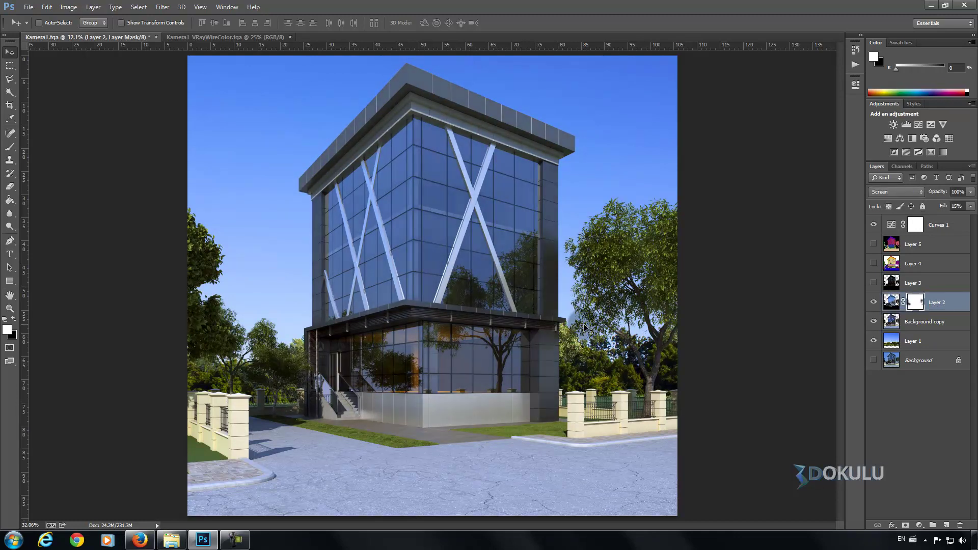
# Step: Erase Layer 2's mask across the pavement in front of the building
pyautogui.click(9, 186)
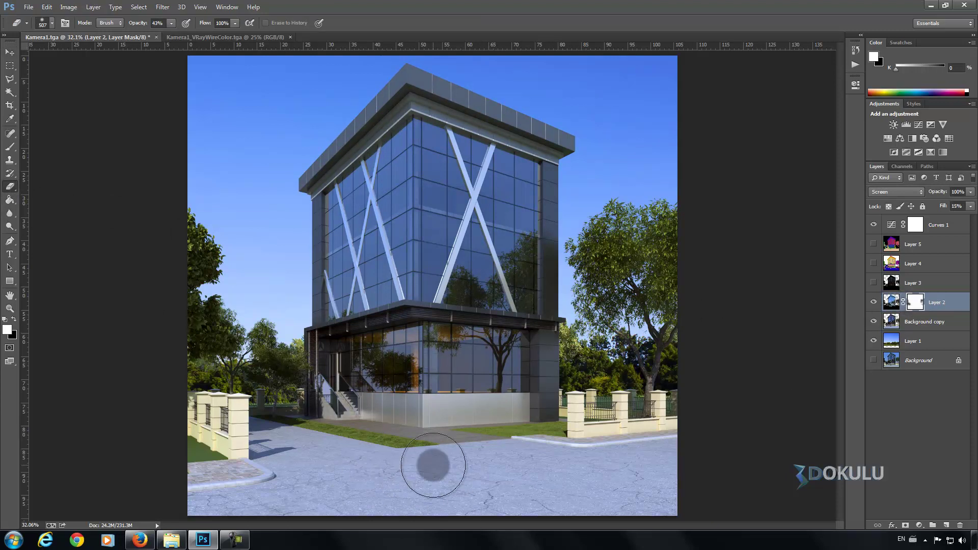
pyautogui.moveTo(366, 469); pyautogui.dragTo(426, 454)
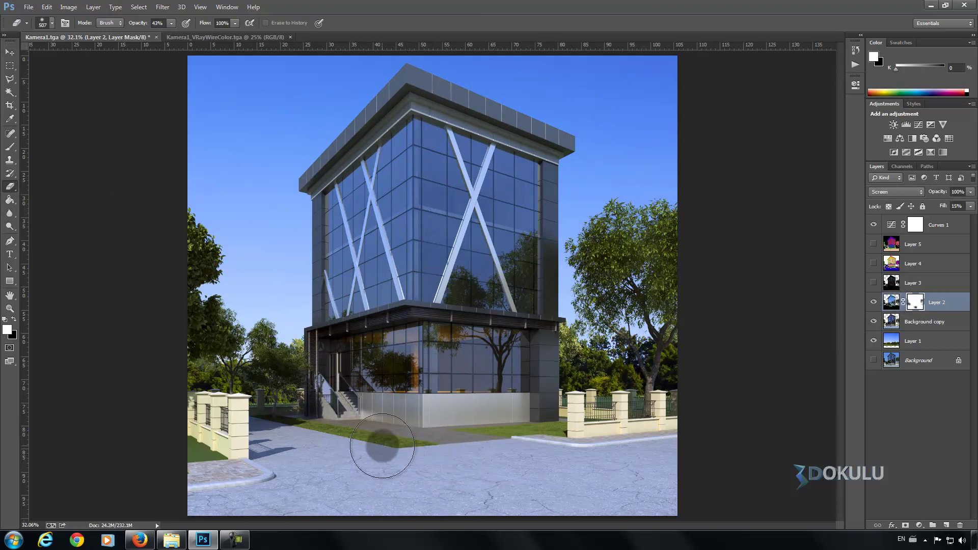
pyautogui.moveTo(426, 454); pyautogui.dragTo(535, 428)
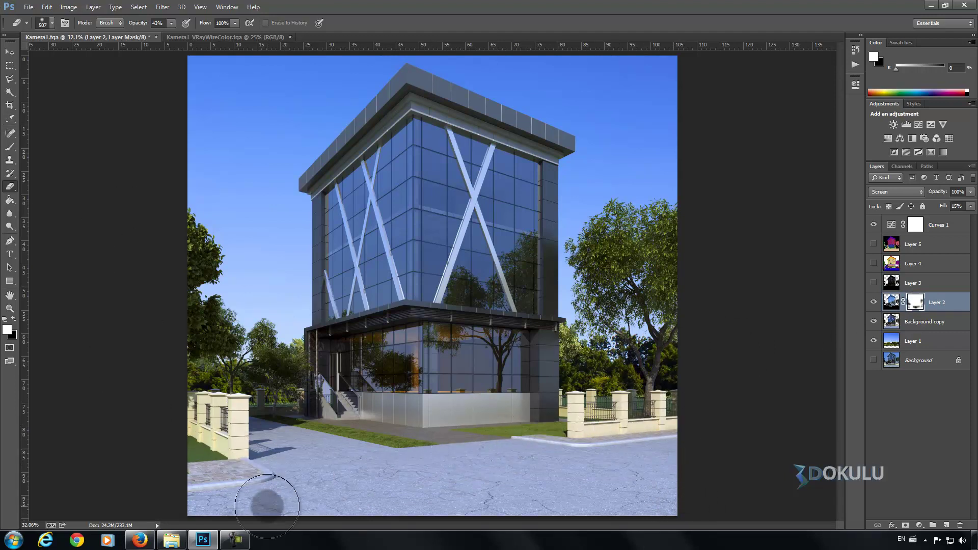
pyautogui.click(9, 54)
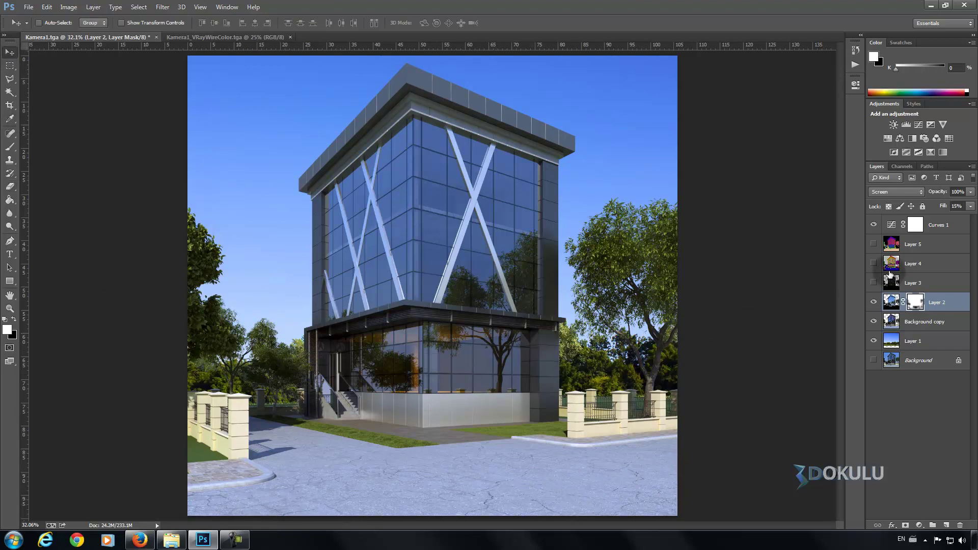
# Step: Show Layer 3, blend it in Screen mode at 100% fill, and add a white layer mask
pyautogui.click(873, 283)
pyautogui.click(915, 283)
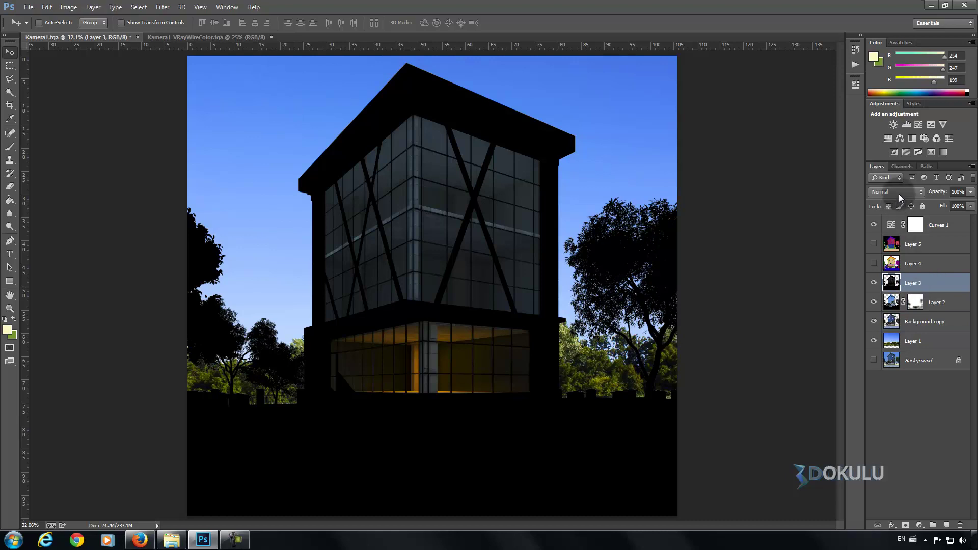
pyautogui.click(898, 193)
pyautogui.click(883, 284)
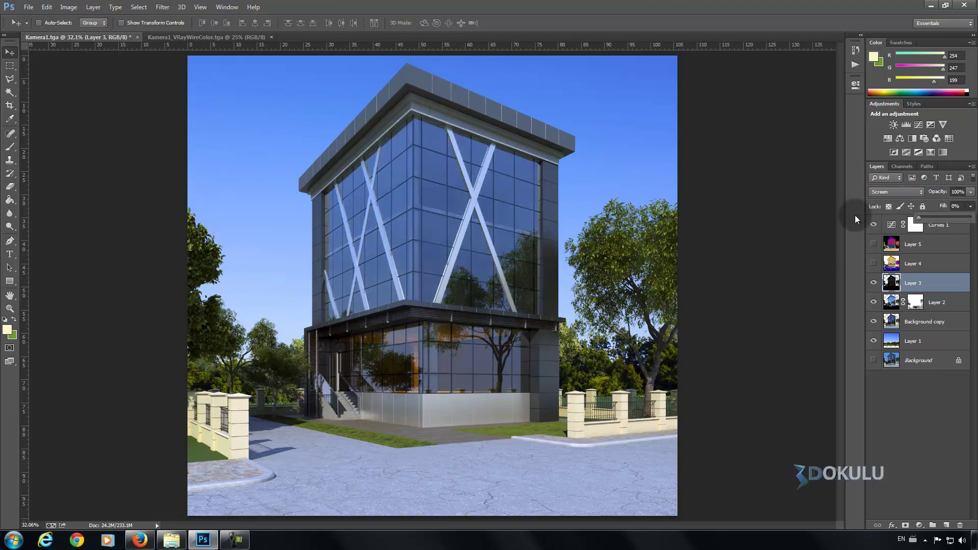
pyautogui.moveTo(917, 217)
pyautogui.mouseDown()
pyautogui.moveTo(973, 218)
pyautogui.moveTo(971, 240)
pyautogui.moveTo(971, 224)
pyautogui.mouseUp()
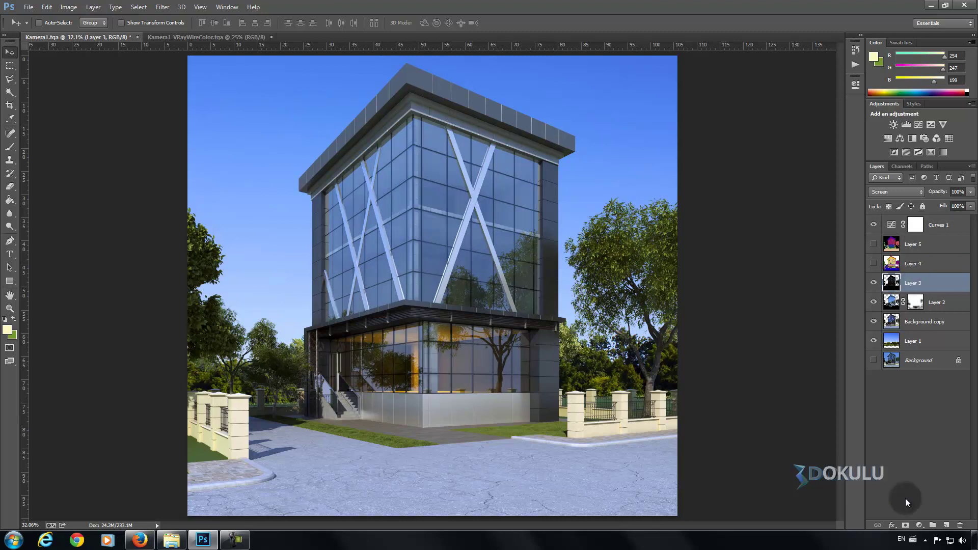
pyautogui.click(907, 526)
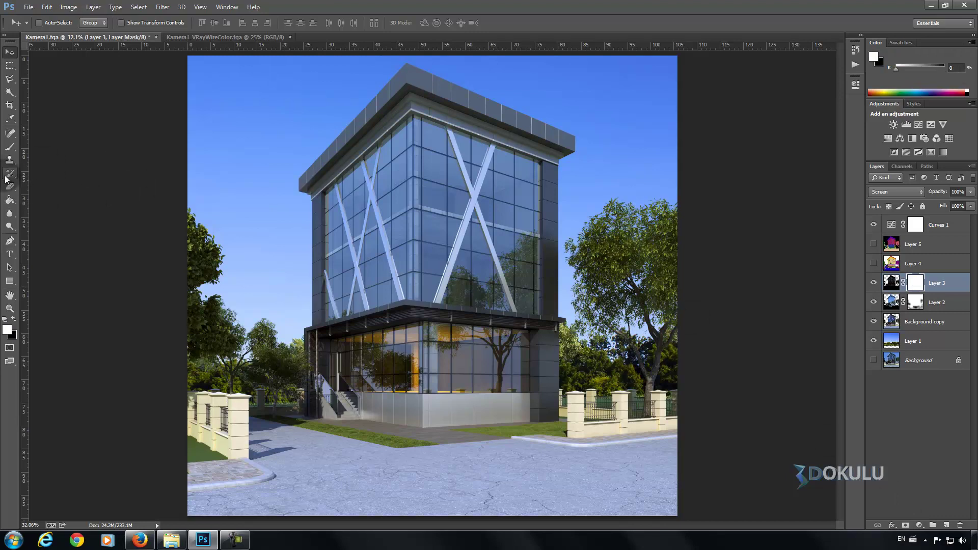
# Step: Set up a large soft eraser brush and lower Layer 3's fill to 25%
pyautogui.click(11, 188)
pyautogui.rightClick(530, 190)
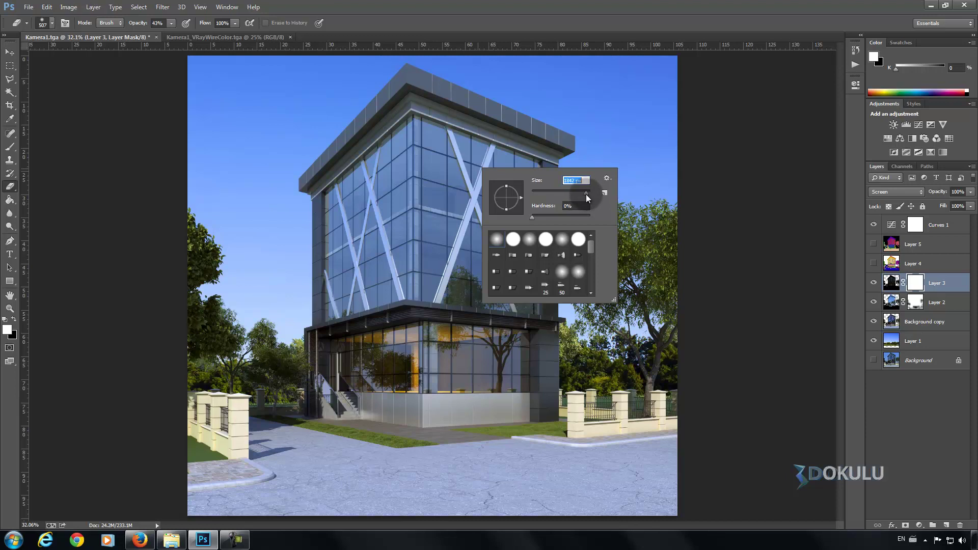
pyautogui.moveTo(586, 194); pyautogui.dragTo(586, 194)
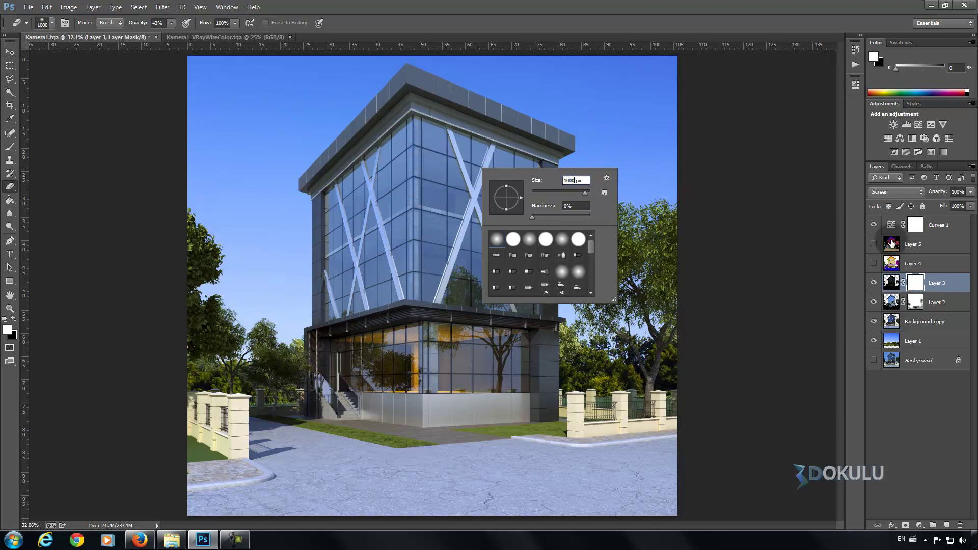
pyautogui.click(970, 206)
pyautogui.moveTo(950, 220); pyautogui.dragTo(961, 219)
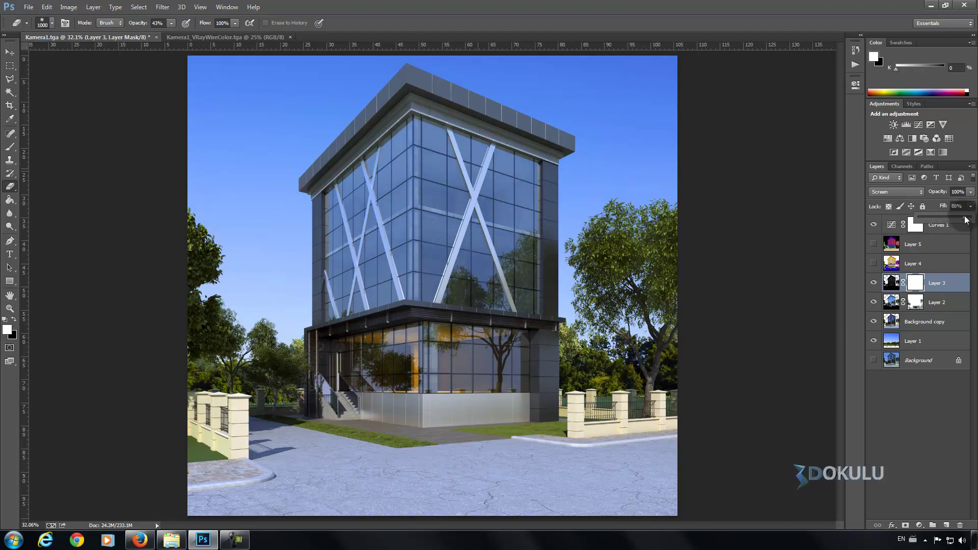
pyautogui.click(930, 218)
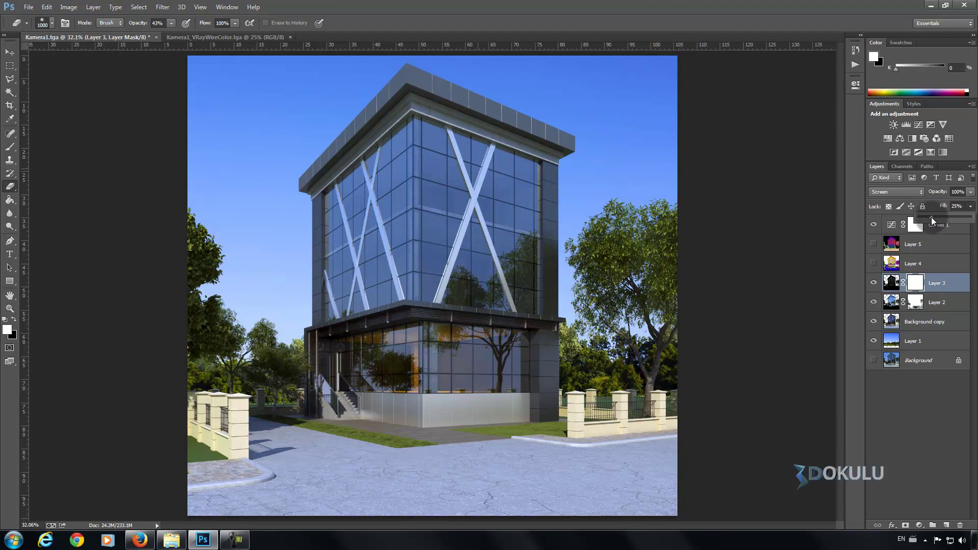
pyautogui.click(493, 381)
# Step: Erase parts of Layer 3's mask on the glass, set fill to 23%, and compare
pyautogui.moveTo(494, 381)
pyautogui.mouseDown()
pyautogui.moveTo(524, 379)
pyautogui.moveTo(463, 93)
pyautogui.mouseUp()
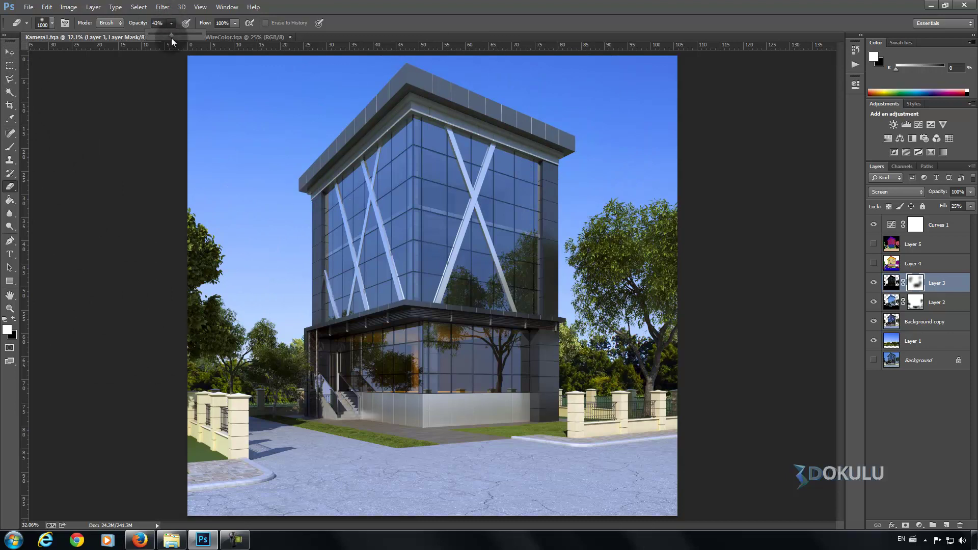
pyautogui.click(8, 52)
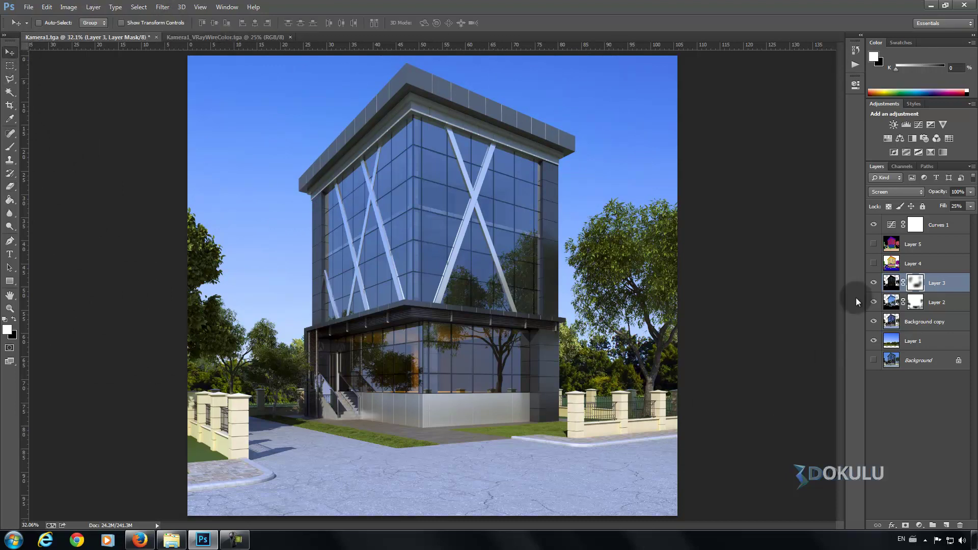
pyautogui.click(971, 206)
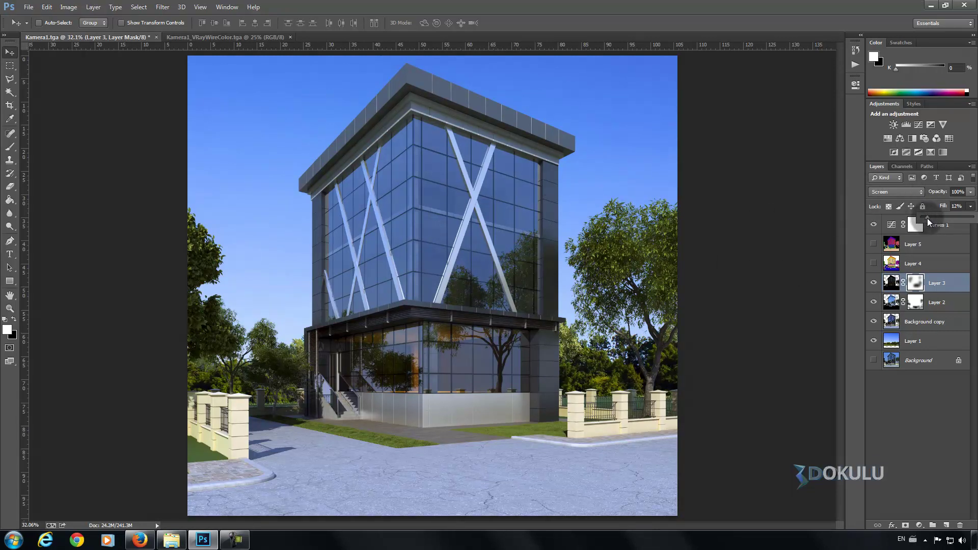
pyautogui.click(872, 283)
pyautogui.click(873, 283)
pyautogui.click(872, 284)
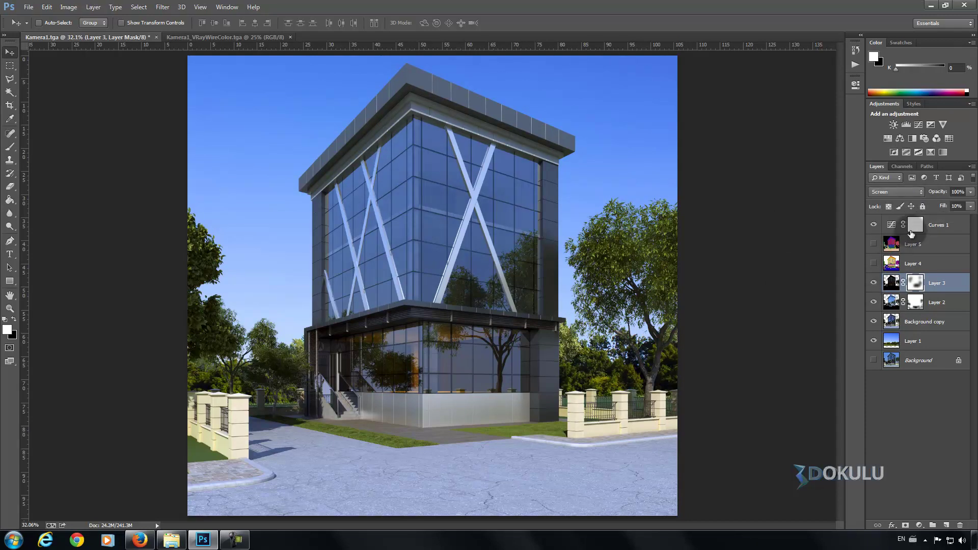
pyautogui.click(874, 284)
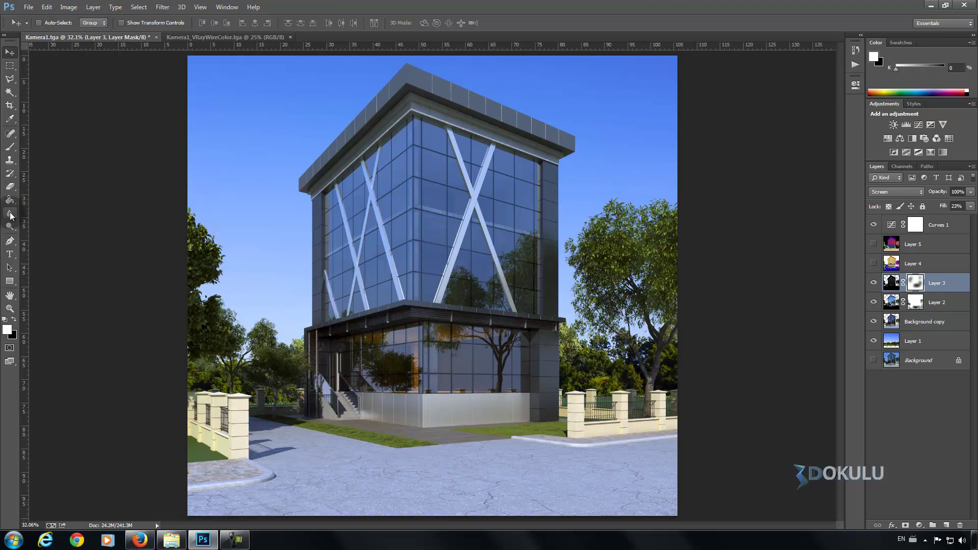
# Step: Open OLI_TREE_LINE_1 from the Textures > 17PngTreeLine folder
pyautogui.click(29, 7)
pyautogui.click(31, 29)
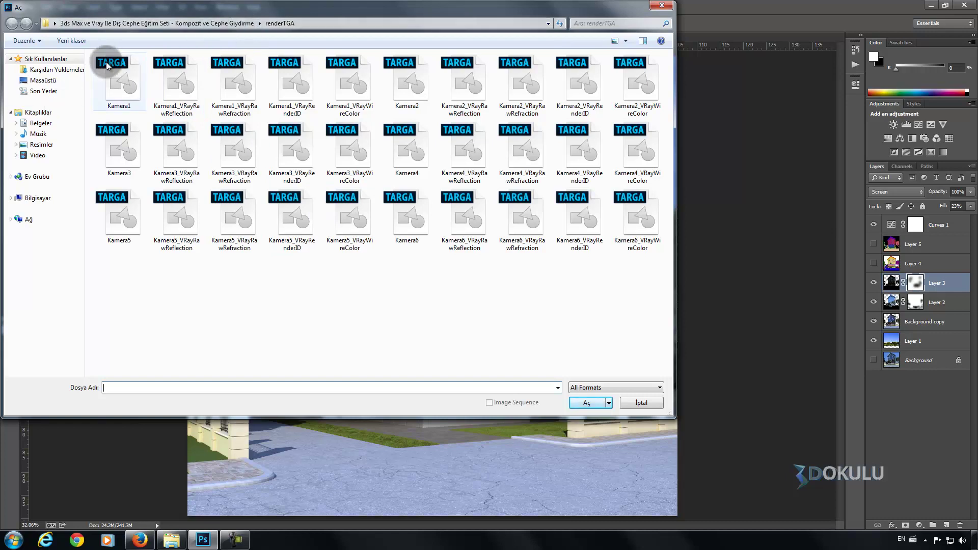
pyautogui.click(43, 81)
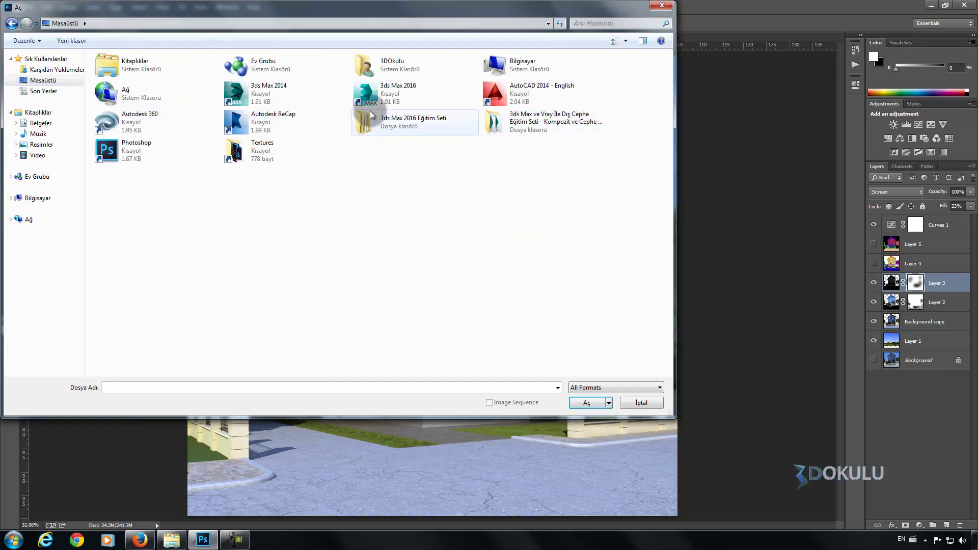
pyautogui.doubleClick(236, 150)
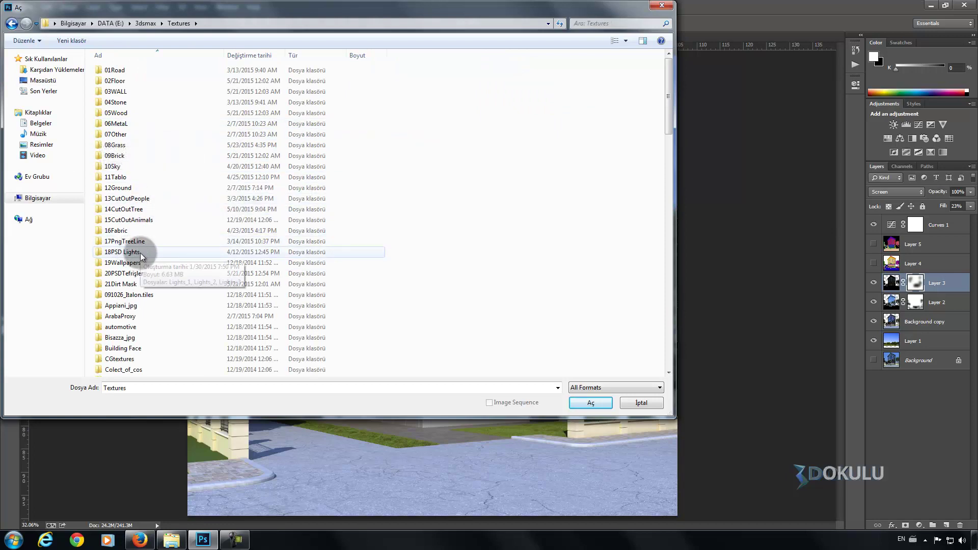
pyautogui.moveTo(123, 241)
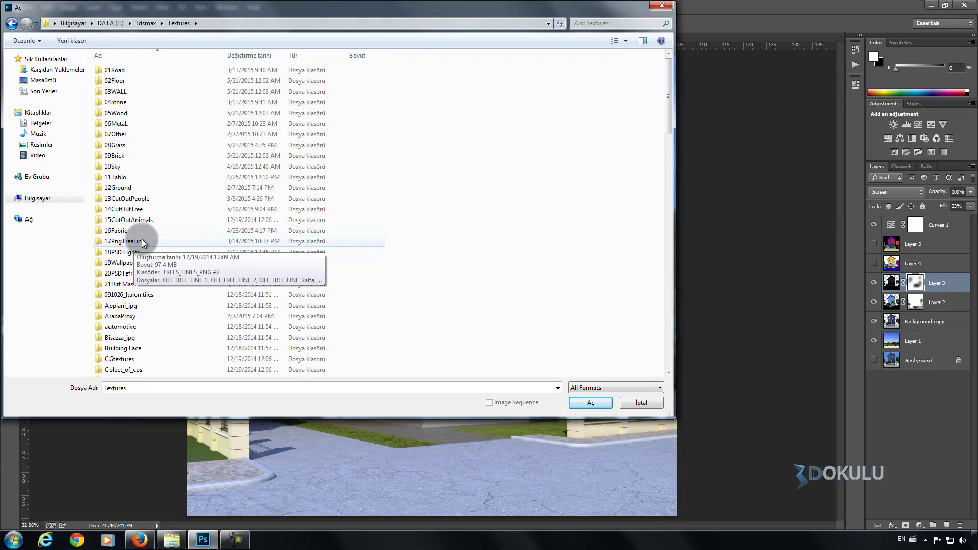
pyautogui.doubleClick(142, 242)
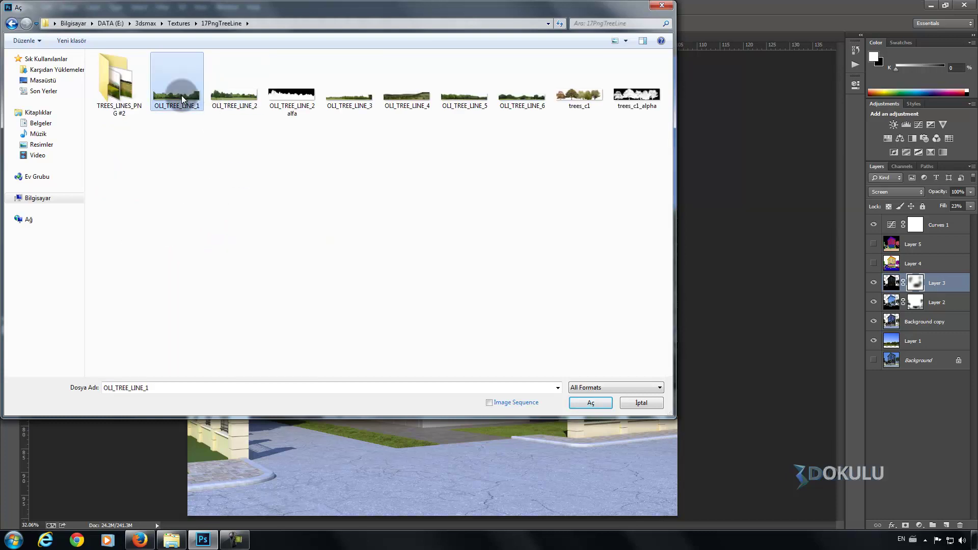
pyautogui.doubleClick(179, 95)
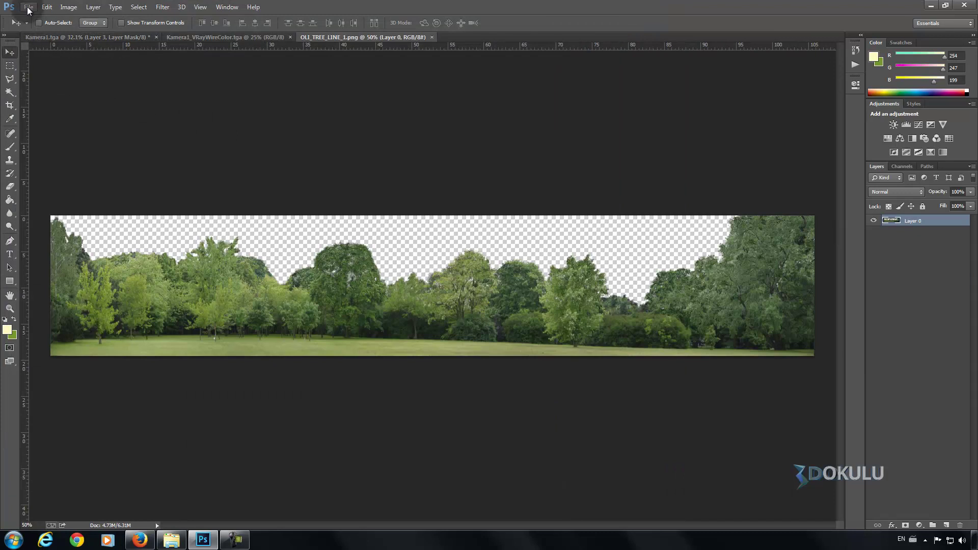
# Step: Copy the tree line into Kamera1, try reordering it, then delete that Layer 6
pyautogui.moveTo(189, 240)
pyautogui.mouseDown()
pyautogui.moveTo(347, 206)
pyautogui.moveTo(343, 366)
pyautogui.mouseUp()
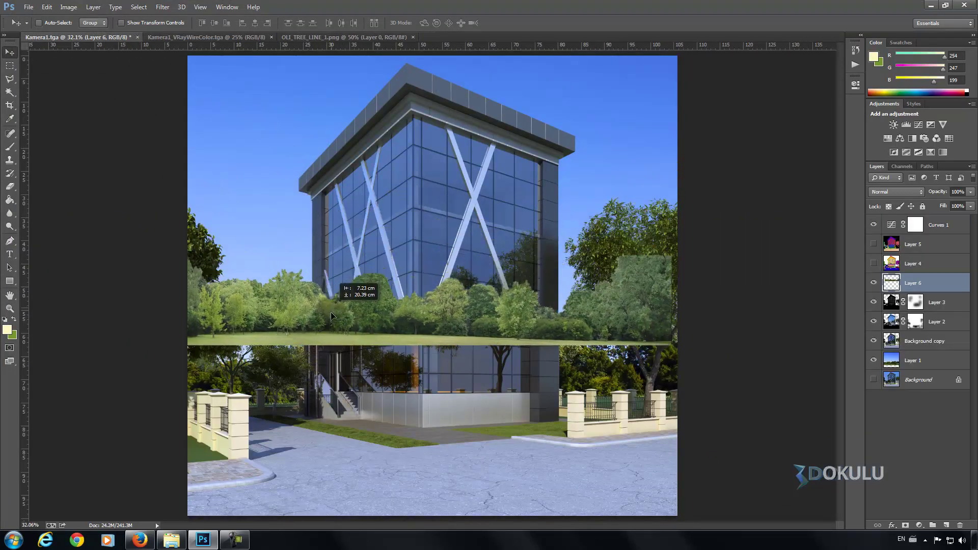
pyautogui.moveTo(913, 283); pyautogui.dragTo(912, 370)
pyautogui.moveTo(565, 347)
pyautogui.mouseDown()
pyautogui.moveTo(570, 359)
pyautogui.moveTo(605, 354)
pyautogui.moveTo(606, 361)
pyautogui.mouseUp()
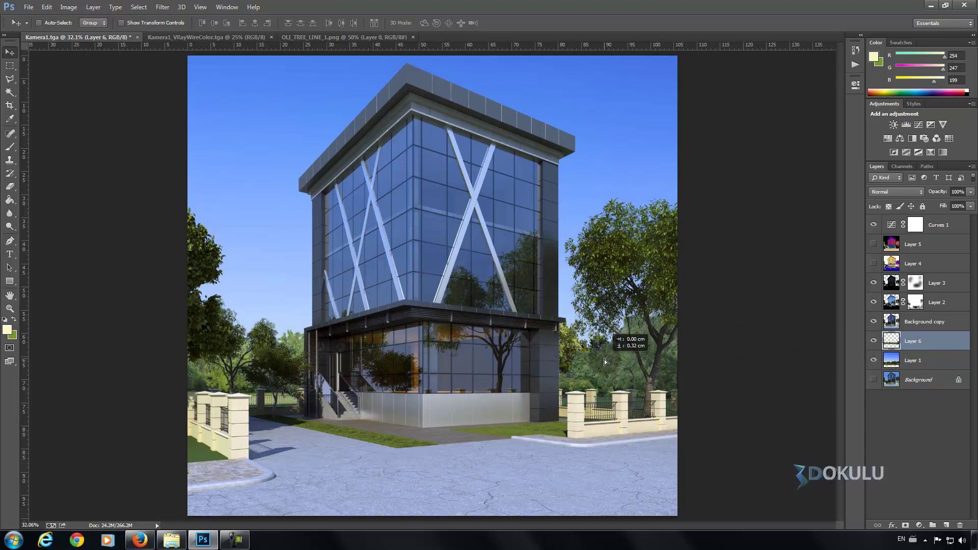
pyautogui.click(959, 526)
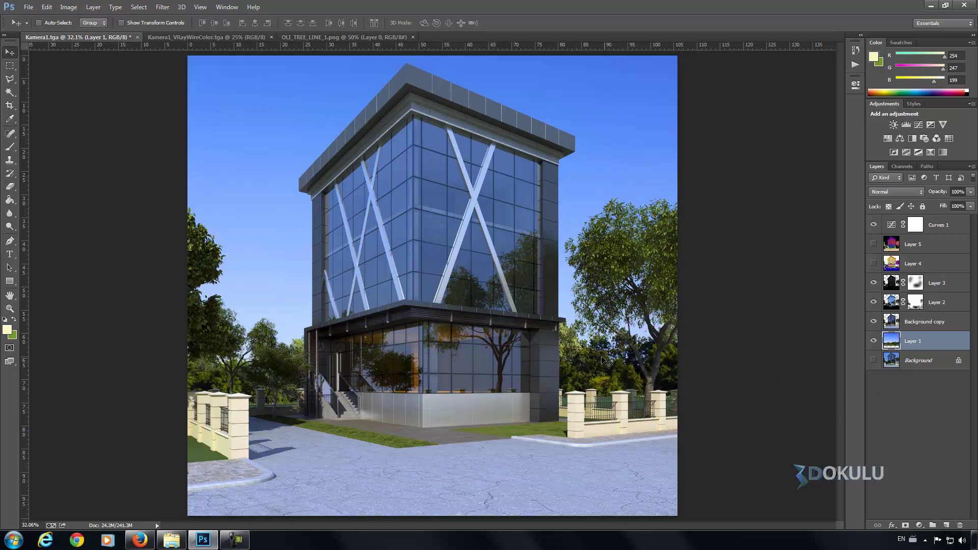
# Step: With the Magic Wand ready, show the render ID pass Layer 4 and make it active
pyautogui.moveTo(910, 342); pyautogui.dragTo(908, 330)
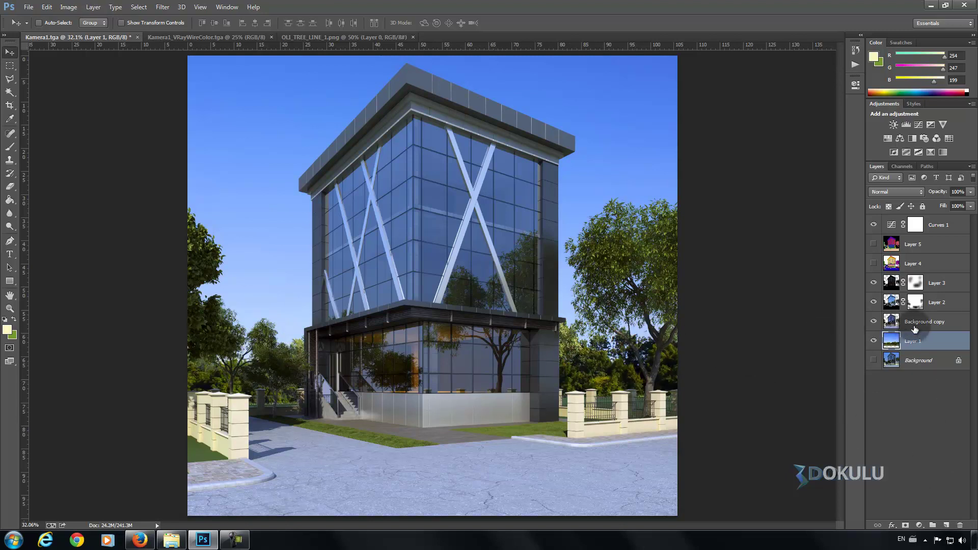
pyautogui.click(10, 91)
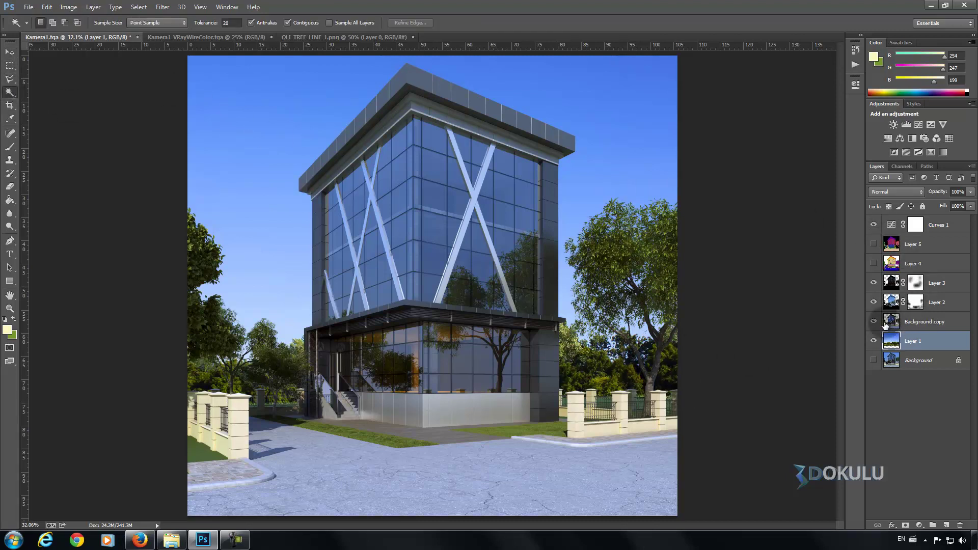
pyautogui.scroll(2, 198, 459)
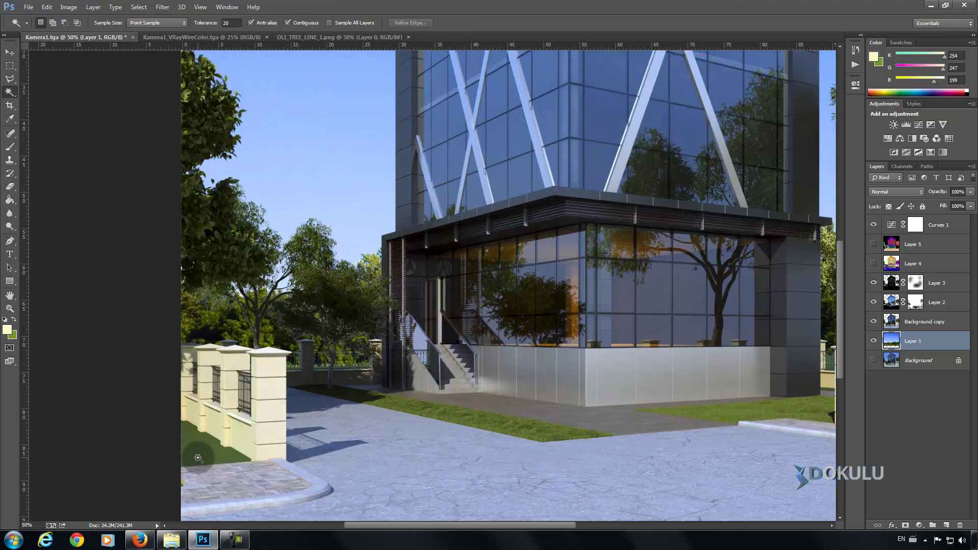
pyautogui.scroll(1, 198, 458)
pyautogui.click(874, 263)
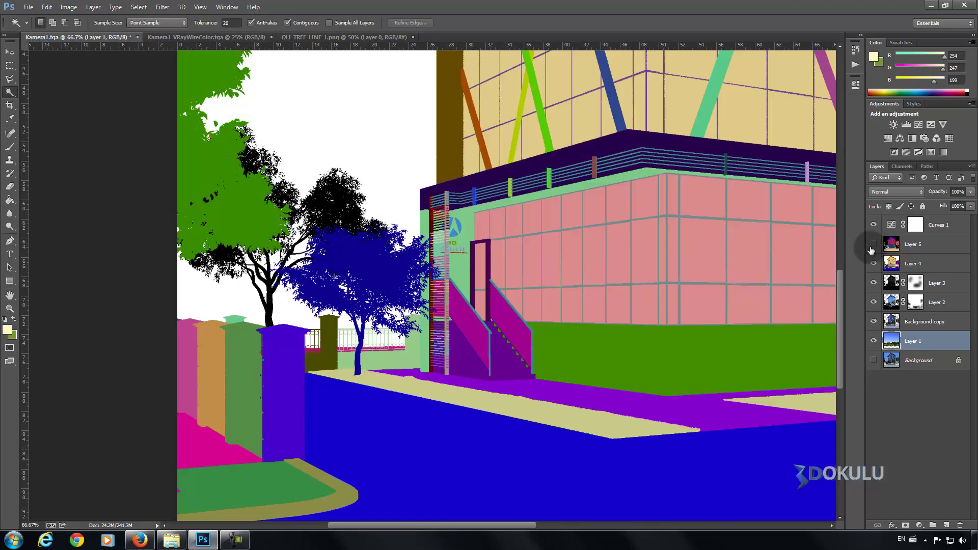
pyautogui.click(874, 245)
pyautogui.click(874, 244)
pyautogui.click(184, 442)
pyautogui.click(913, 245)
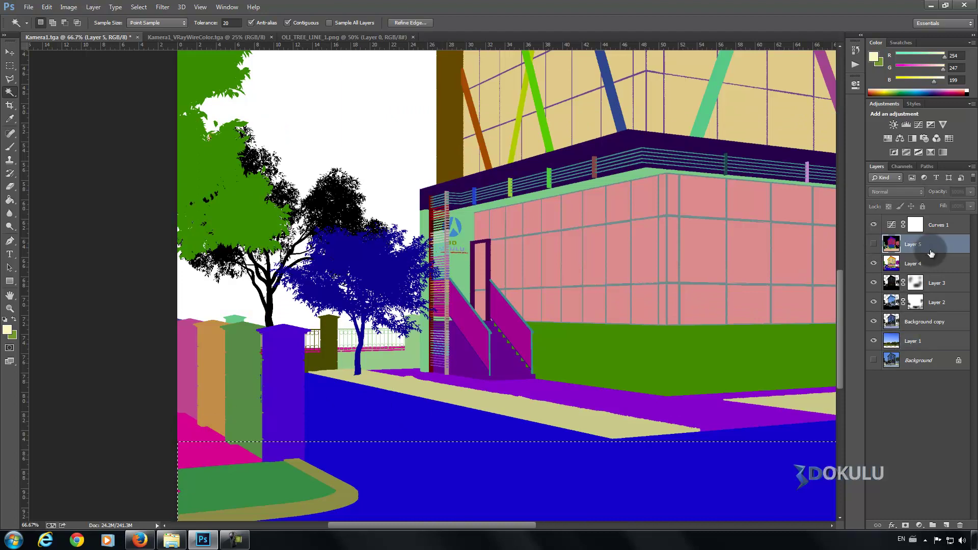
pyautogui.click(913, 264)
# Step: Select the magenta lawn area at lower left and zoom out to the whole image
pyautogui.click(206, 447)
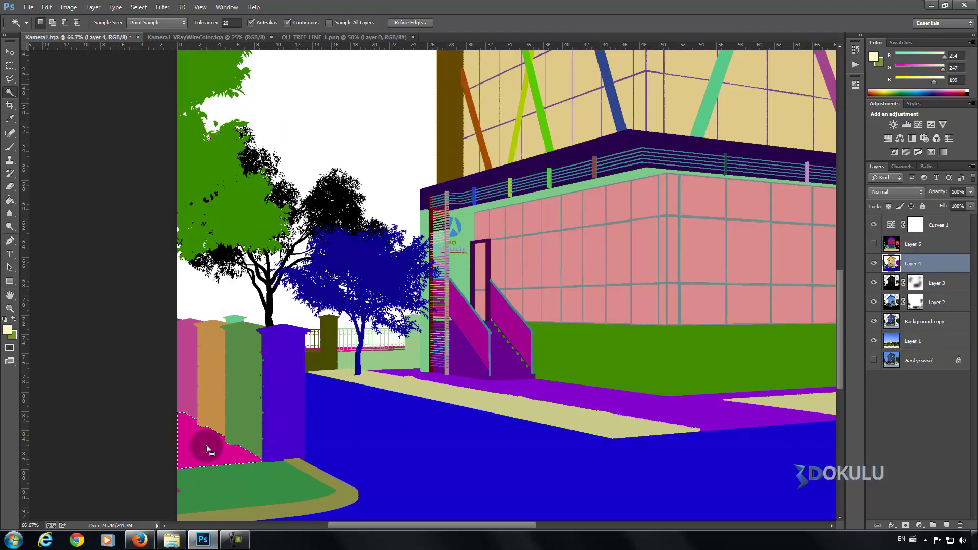
pyautogui.click(210, 424)
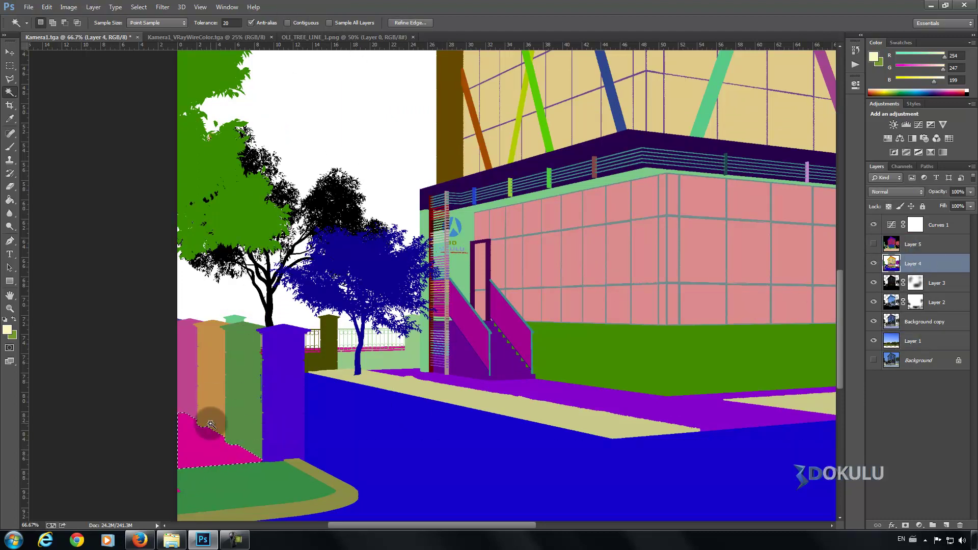
pyautogui.rightClick(513, 323)
pyautogui.click(548, 393)
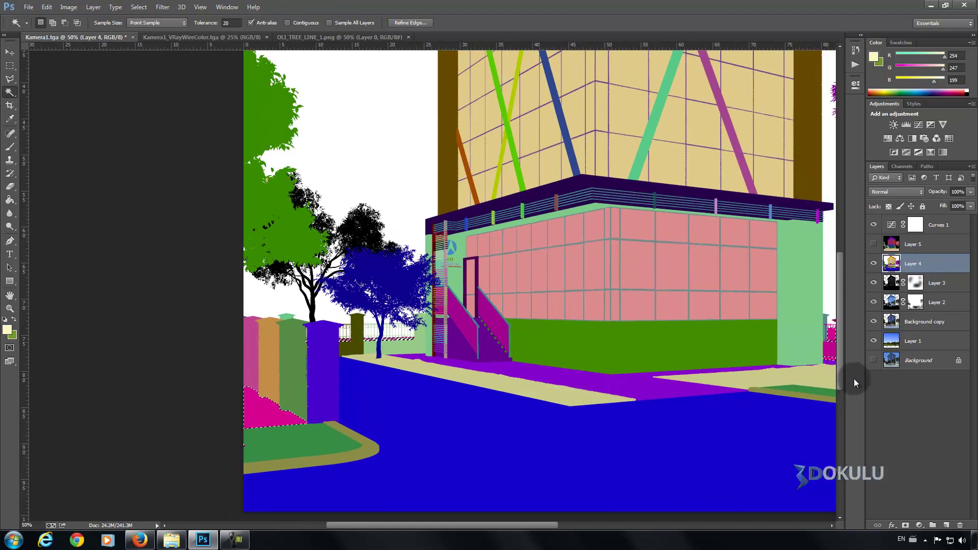
pyautogui.rightClick(784, 352)
pyautogui.click(814, 419)
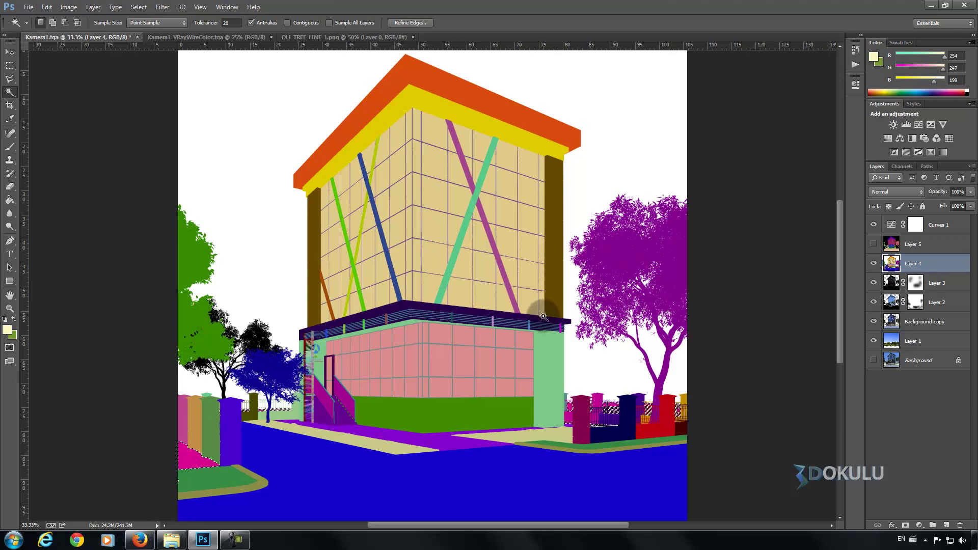
# Step: Hide Layer 4 and add a new empty Layer 6 above Background copy
pyautogui.click(10, 52)
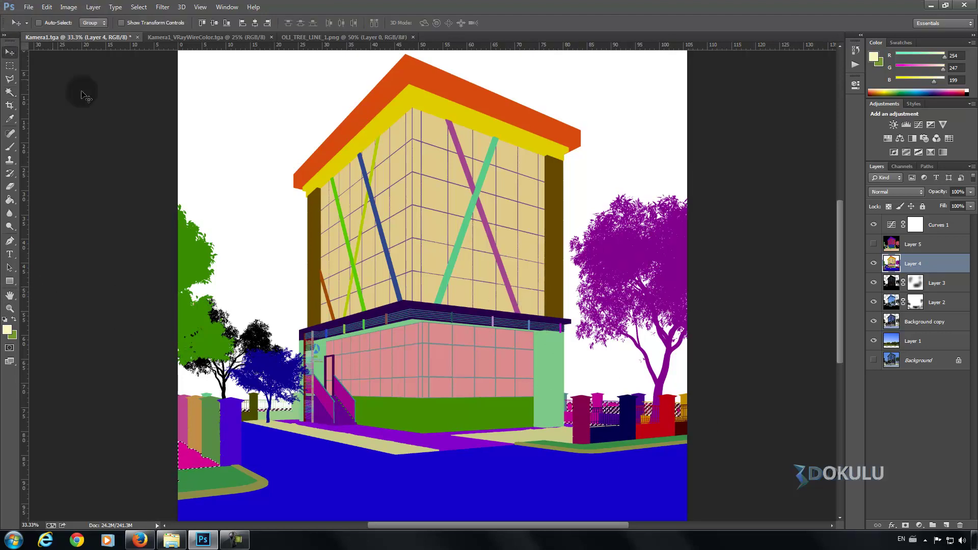
pyautogui.click(874, 263)
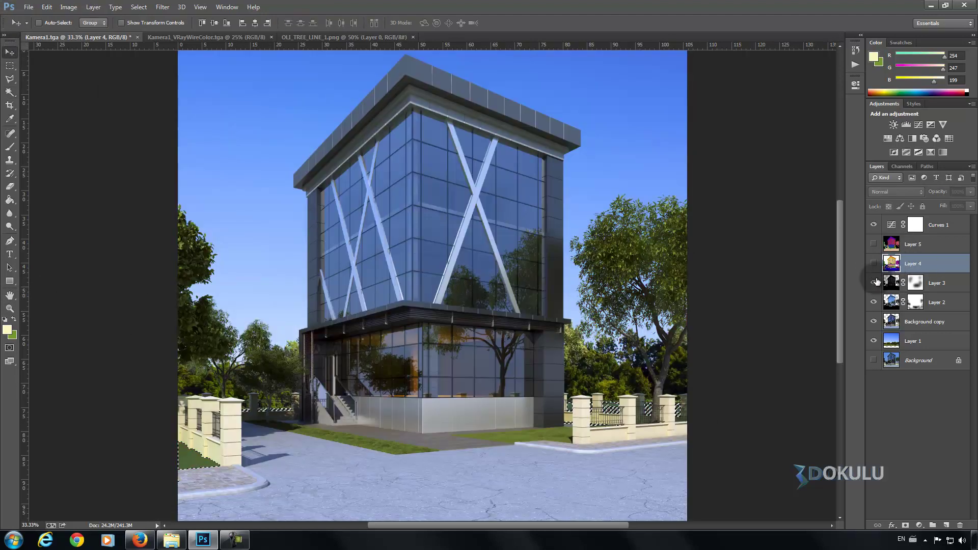
pyautogui.click(925, 328)
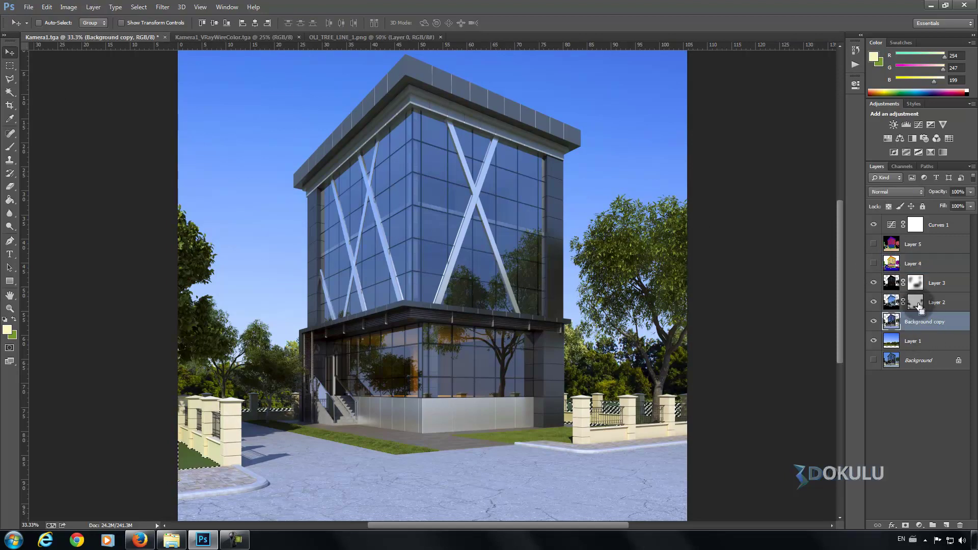
pyautogui.hotkey('ctrl', 'd')
pyautogui.hotkey('ctrl', 'shift', 'alt', 'n')
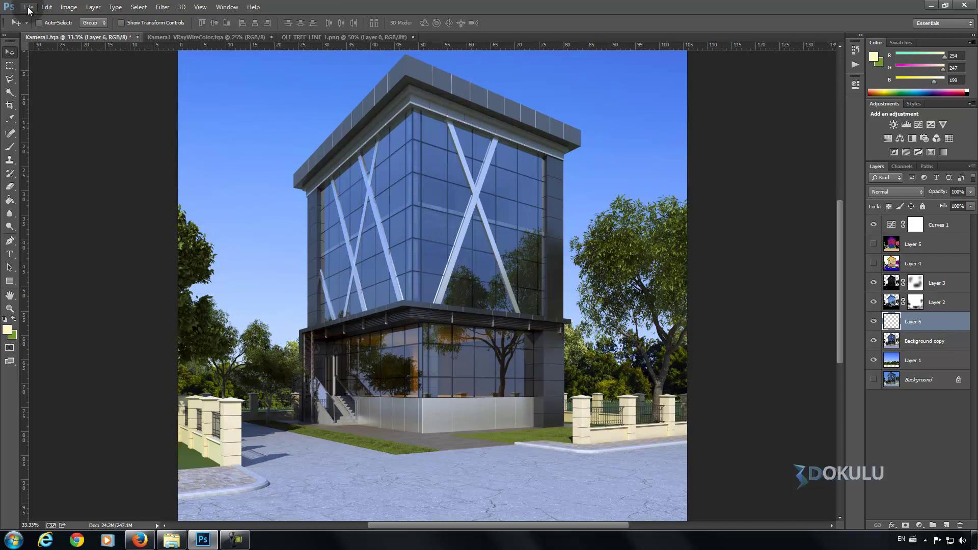
# Step: Open the vsh_ground67.jpg grass photo from the Textures/08Grass folder
pyautogui.click(29, 8)
pyautogui.click(31, 22)
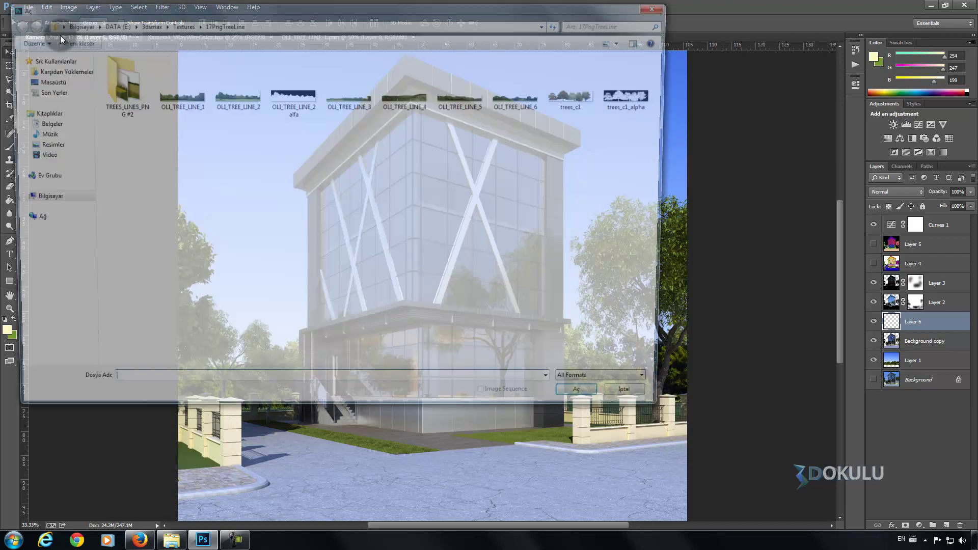
pyautogui.click(179, 23)
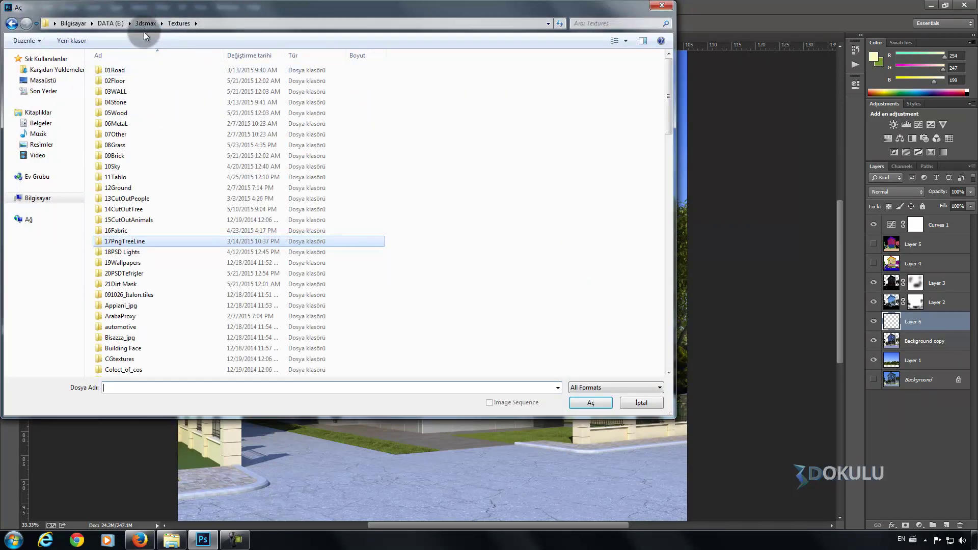
pyautogui.doubleClick(118, 145)
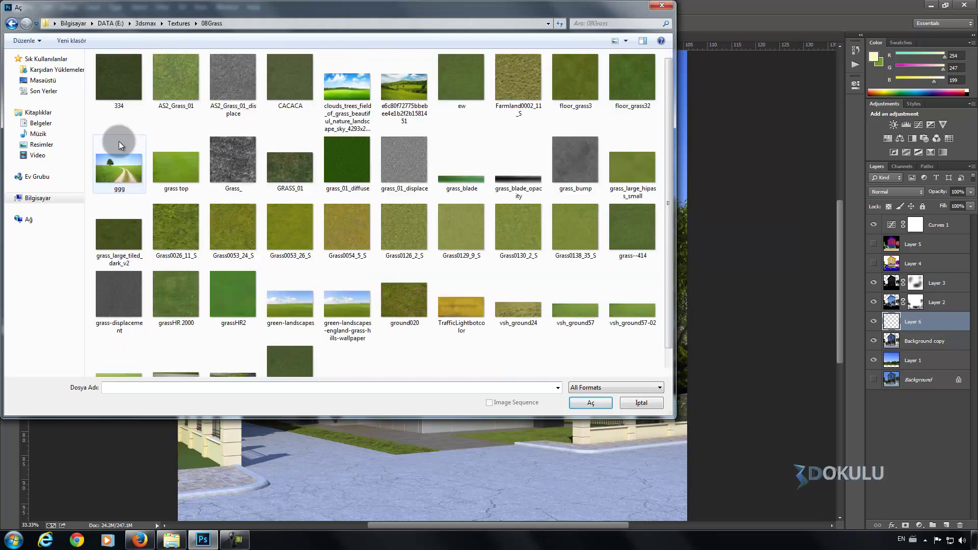
pyautogui.scroll(-1, 387, 306)
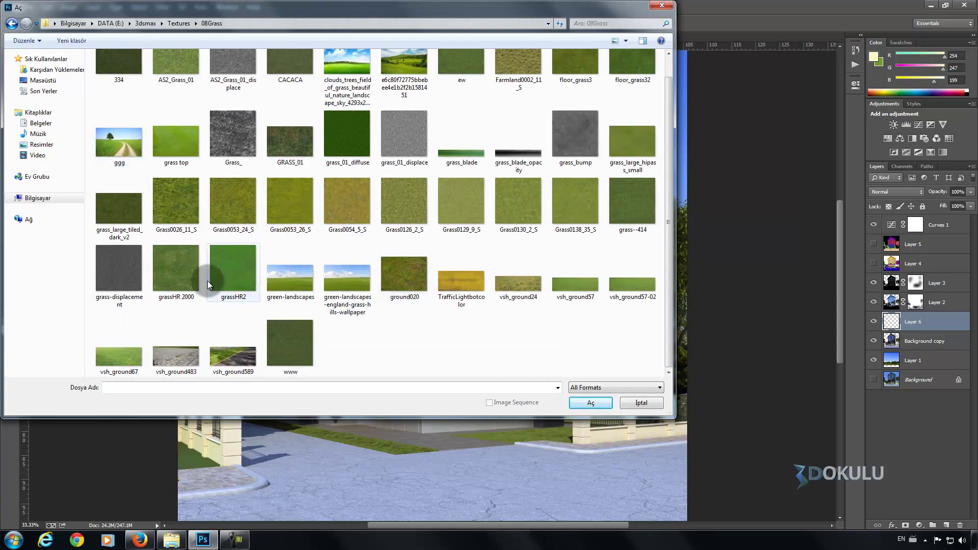
pyautogui.click(131, 352)
pyautogui.doubleClick(130, 346)
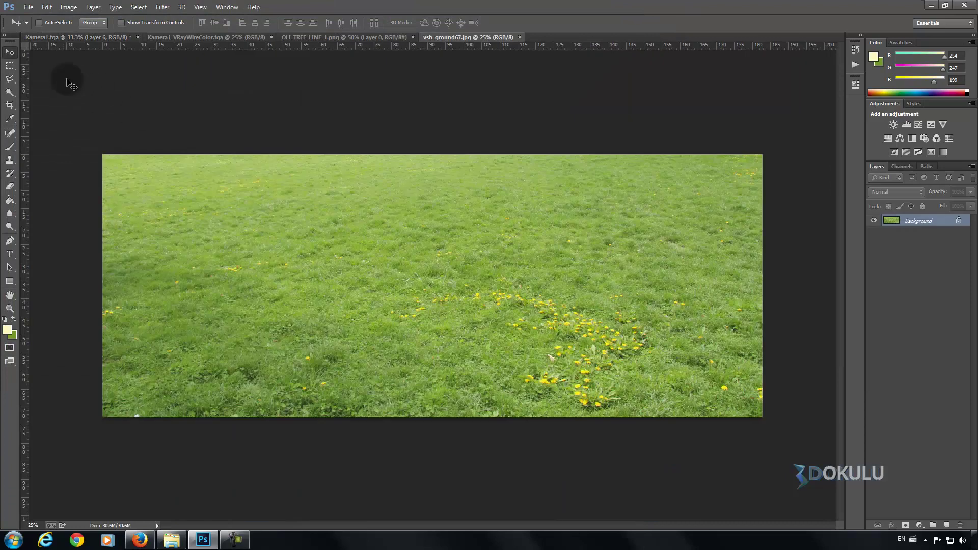
# Step: Drag the grass photo into the render and scale it into a patch on the left lawn
pyautogui.moveTo(623, 347)
pyautogui.mouseDown()
pyautogui.moveTo(315, 60)
pyautogui.moveTo(84, 27)
pyautogui.moveTo(527, 431)
pyautogui.mouseUp()
pyautogui.hotkey('ctrl', 't')
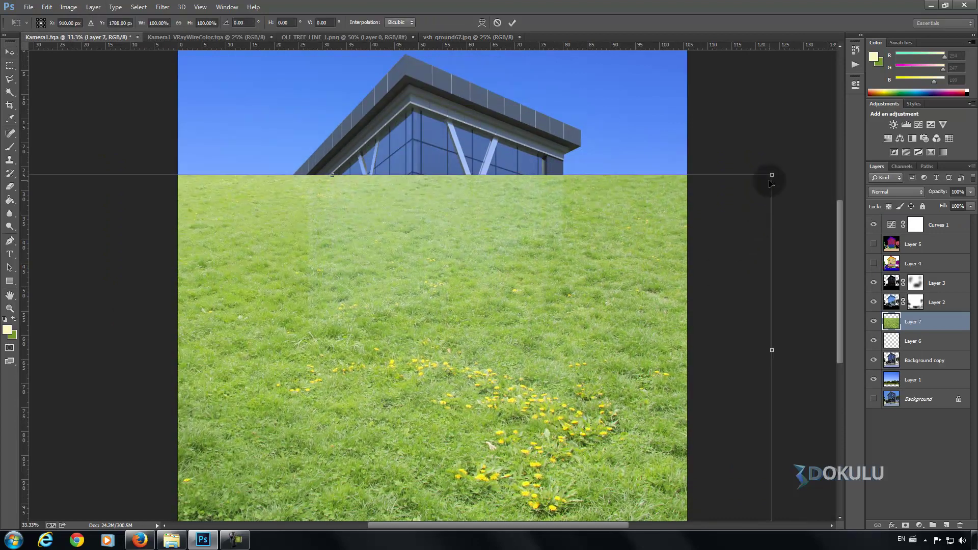
pyautogui.moveTo(771, 175)
pyautogui.mouseDown()
pyautogui.moveTo(282, 425)
pyautogui.moveTo(281, 449)
pyautogui.mouseUp()
pyautogui.moveTo(328, 421); pyautogui.dragTo(217, 457)
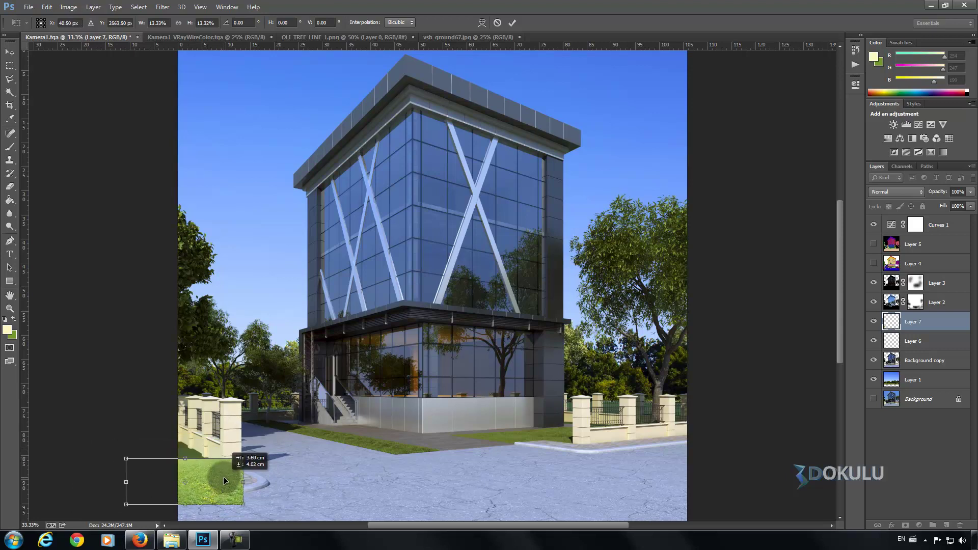
pyautogui.moveTo(116, 486); pyautogui.dragTo(102, 489)
pyautogui.moveTo(204, 472); pyautogui.dragTo(225, 461)
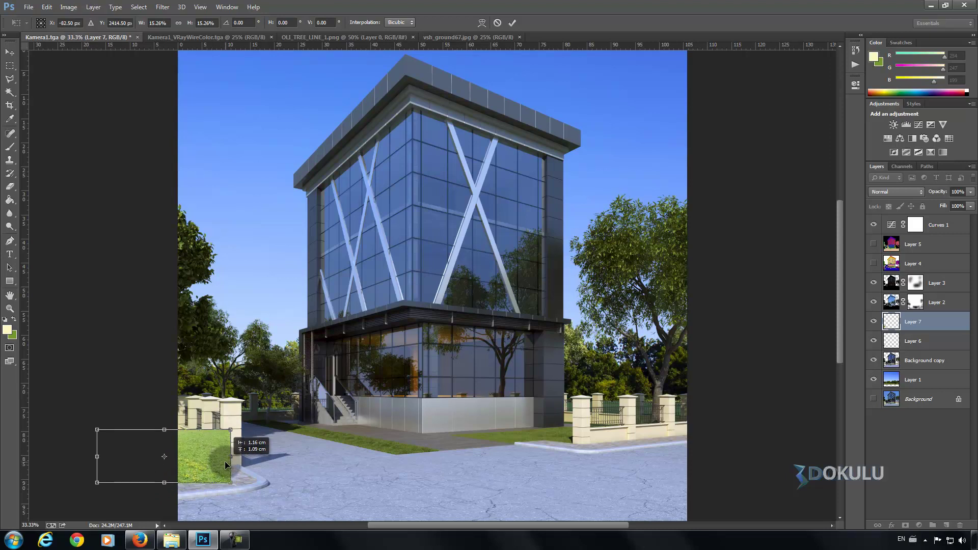
pyautogui.moveTo(225, 461); pyautogui.dragTo(216, 456)
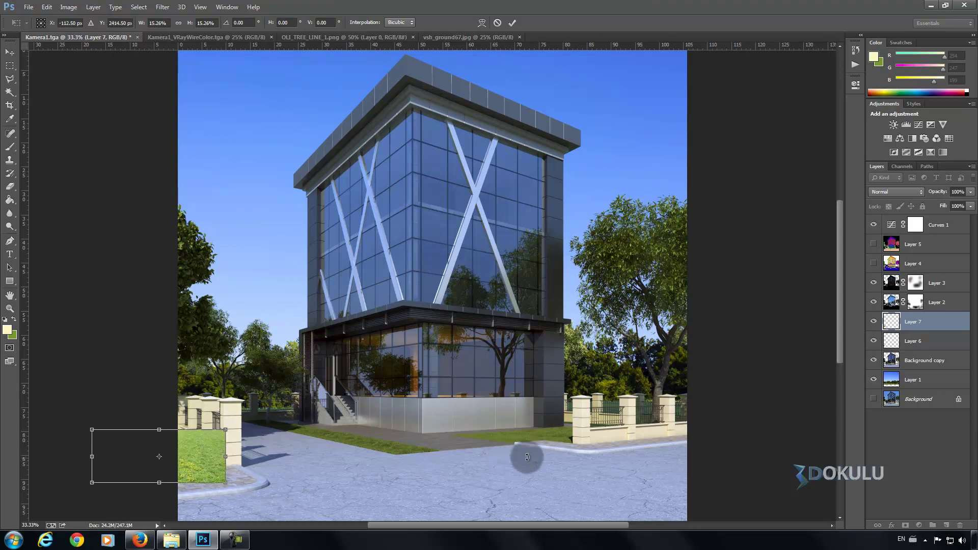
pyautogui.press('Return')
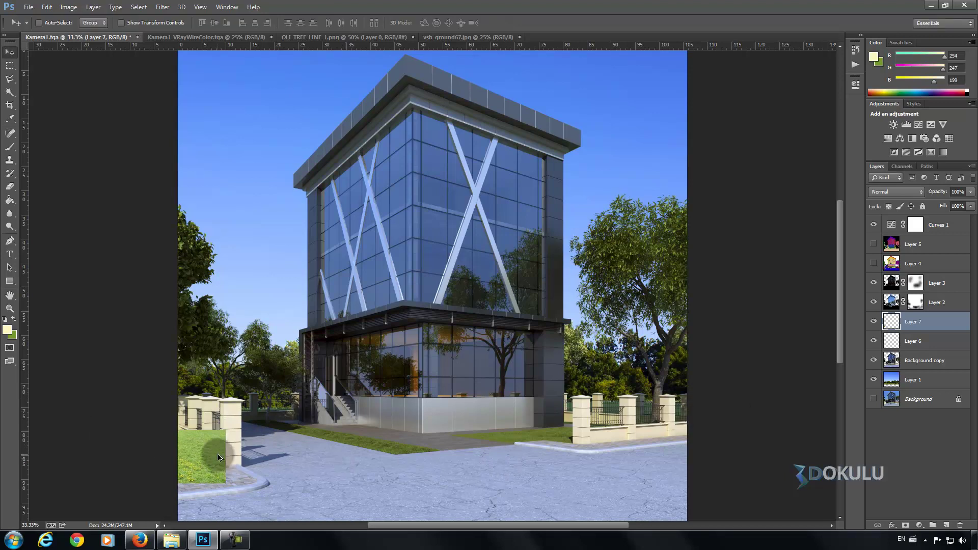
pyautogui.moveTo(206, 449)
pyautogui.mouseDown()
pyautogui.moveTo(299, 395)
pyautogui.moveTo(295, 412)
pyautogui.mouseUp()
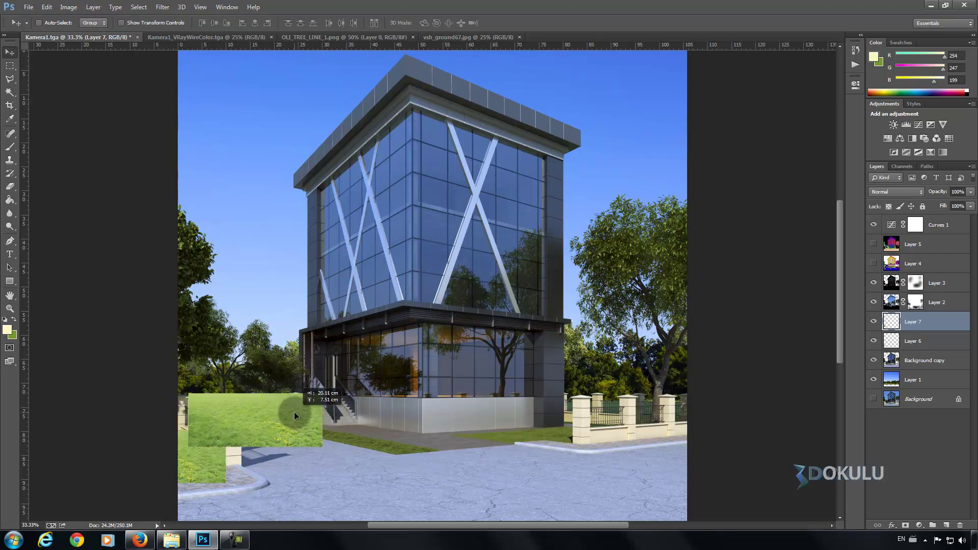
# Step: Duplicate the grass patch, shrink the copy to about 74%, and enlarge a copy over the right lawn
pyautogui.hotkey('ctrl', 'j')
pyautogui.hotkey('ctrl', 't')
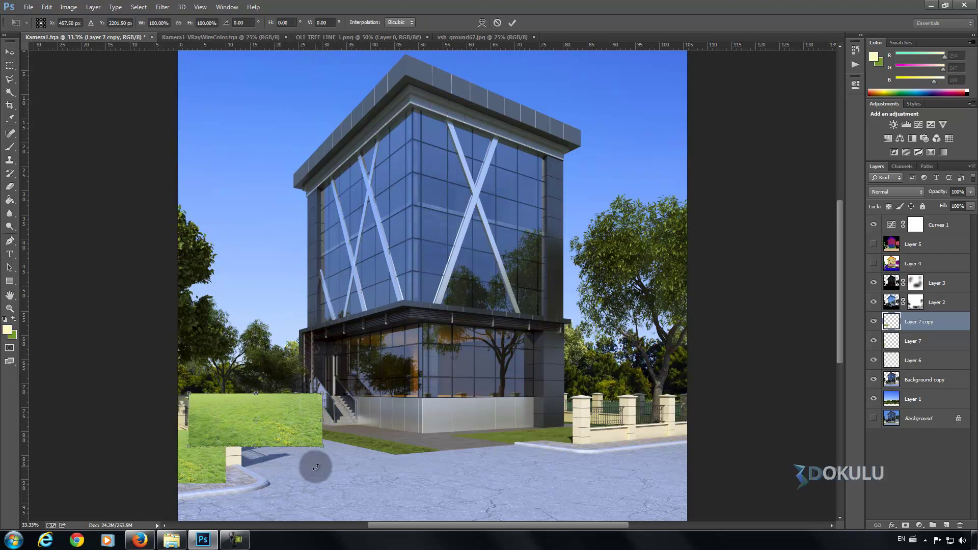
pyautogui.moveTo(322, 448); pyautogui.dragTo(288, 433)
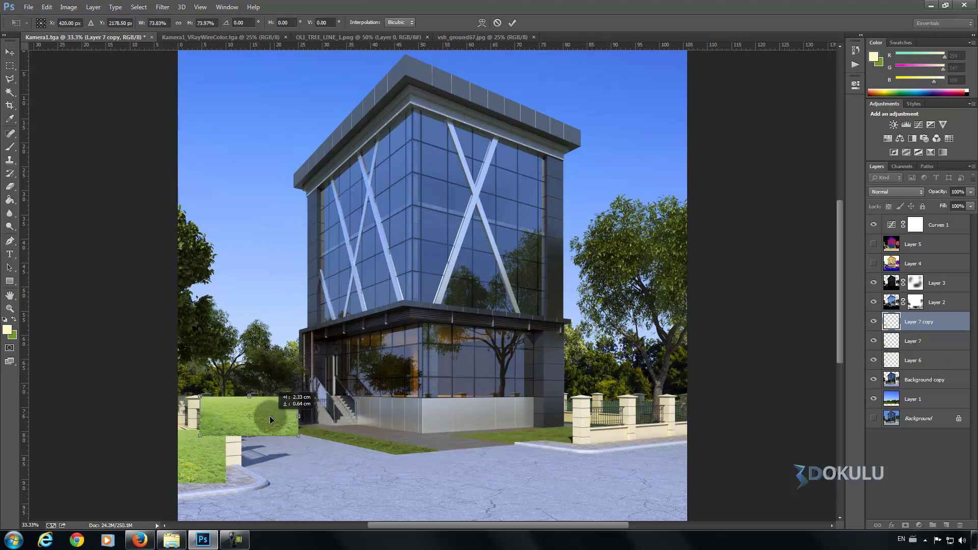
pyautogui.press('Return')
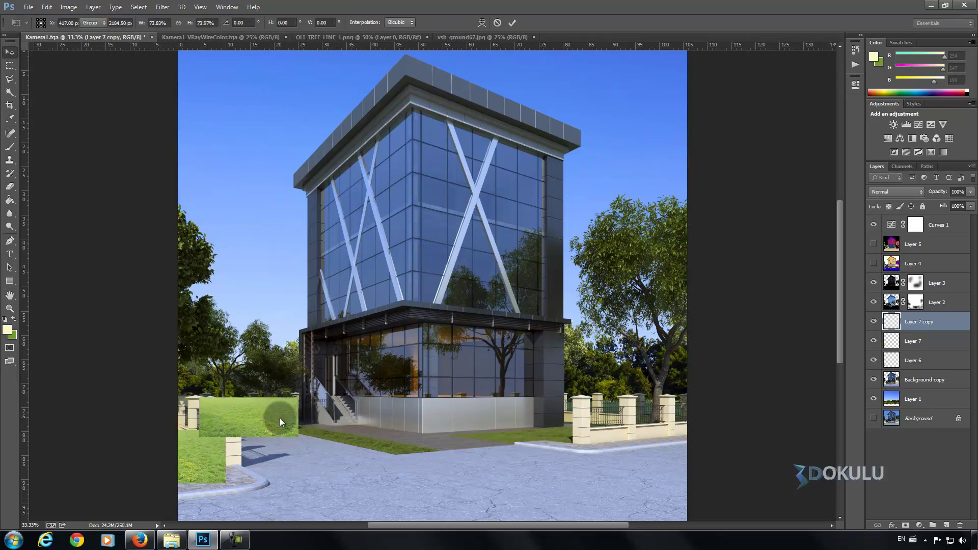
pyautogui.moveTo(277, 422); pyautogui.dragTo(618, 408)
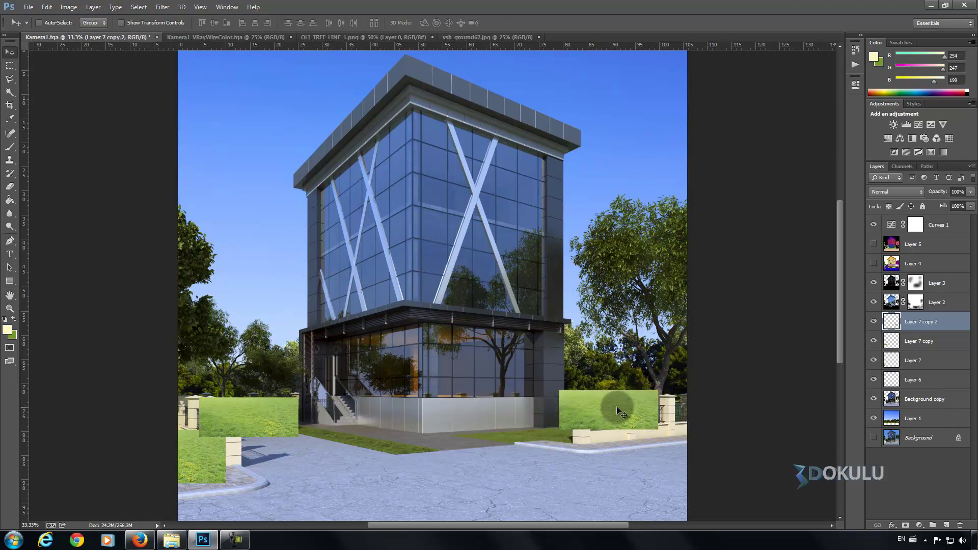
pyautogui.hotkey('ctrl', 't')
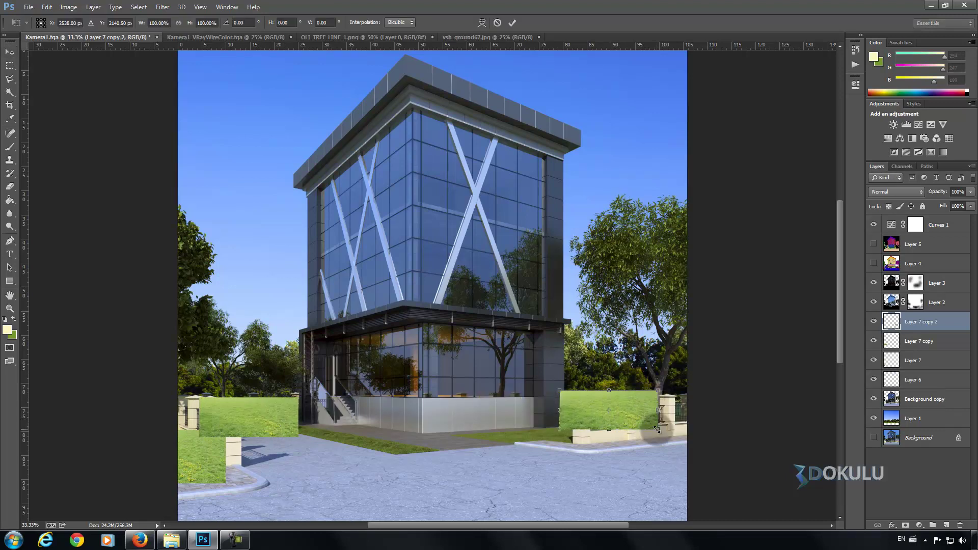
pyautogui.moveTo(666, 437); pyautogui.dragTo(698, 445)
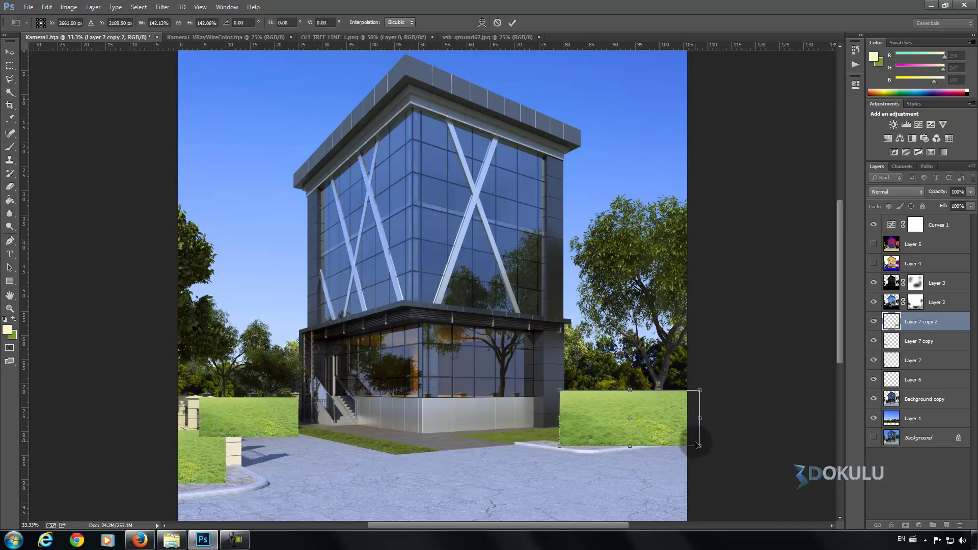
pyautogui.press('Return')
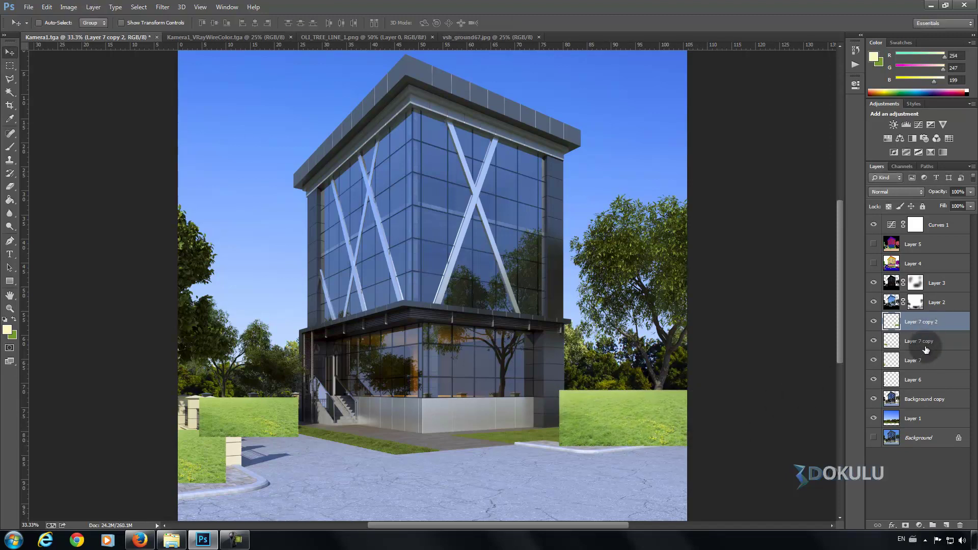
# Step: Merge the three grass patch layers into one and clip it to Layer 6
pyautogui.keyDown('shift'); pyautogui.click(922, 363); pyautogui.keyUp('shift')
pyautogui.rightClick(921, 337)
pyautogui.click(818, 369)
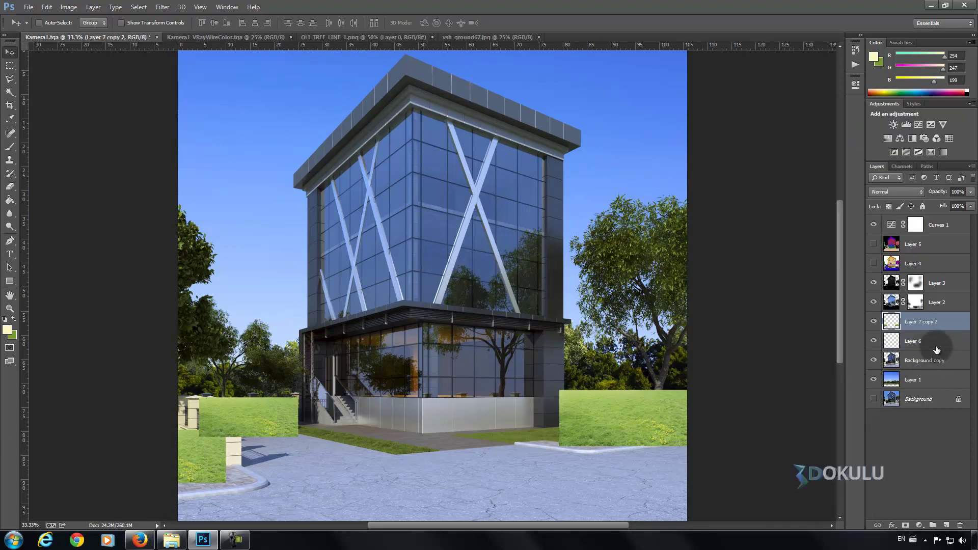
pyautogui.click(870, 322)
pyautogui.click(870, 322)
pyautogui.click(869, 322)
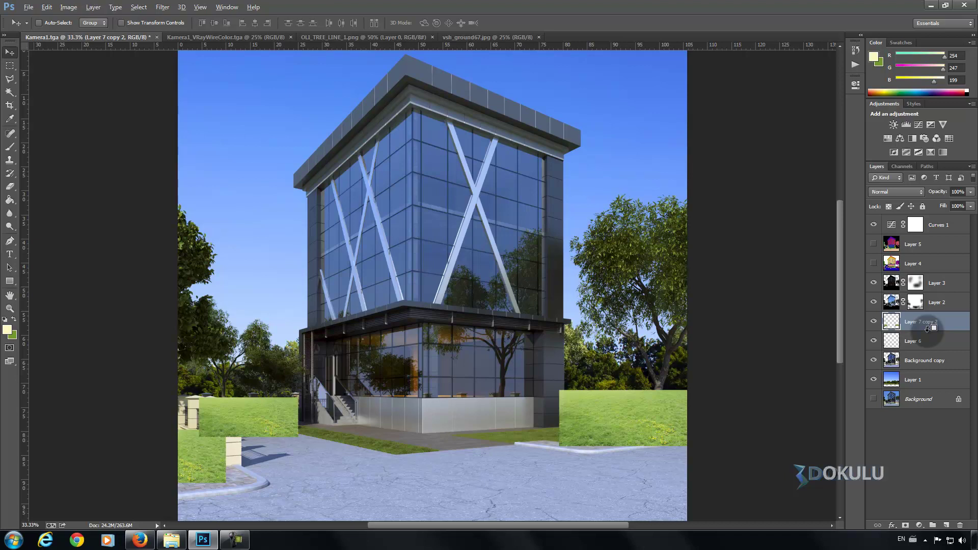
pyautogui.keyDown('alt'); pyautogui.click(928, 329); pyautogui.keyUp('alt')
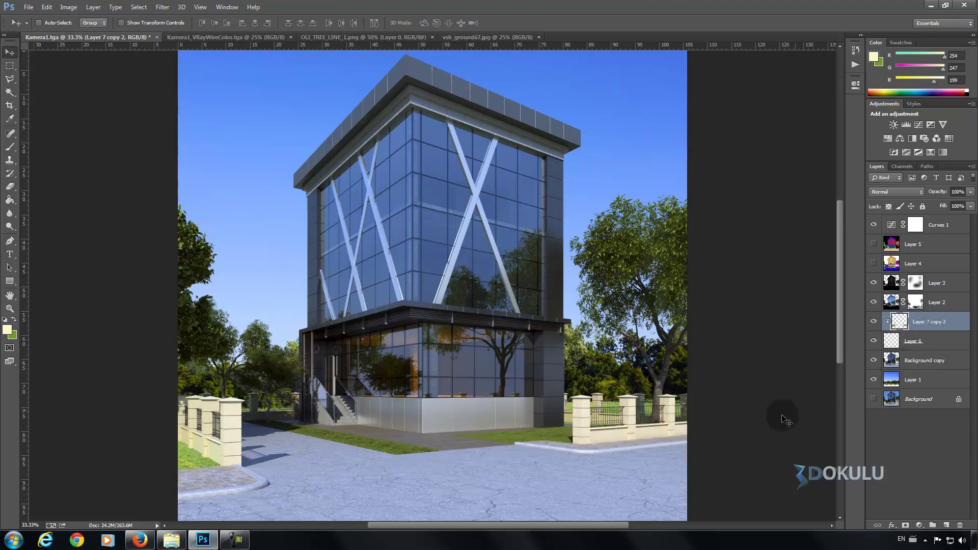
# Step: Show Layer 4's colour-ID pass and Magic Wand-select the beige walkway strips
pyautogui.scroll(2, 568, 421)
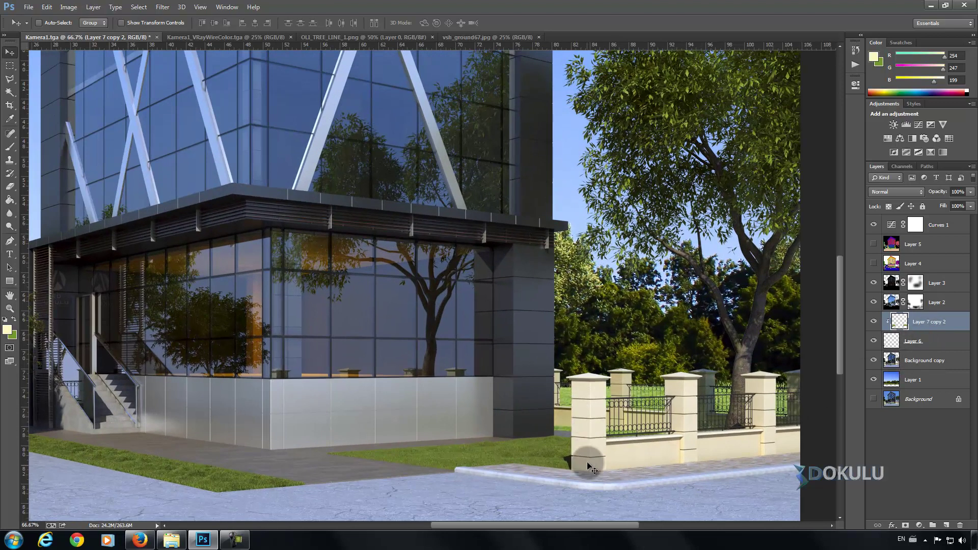
pyautogui.moveTo(527, 525); pyautogui.dragTo(403, 524)
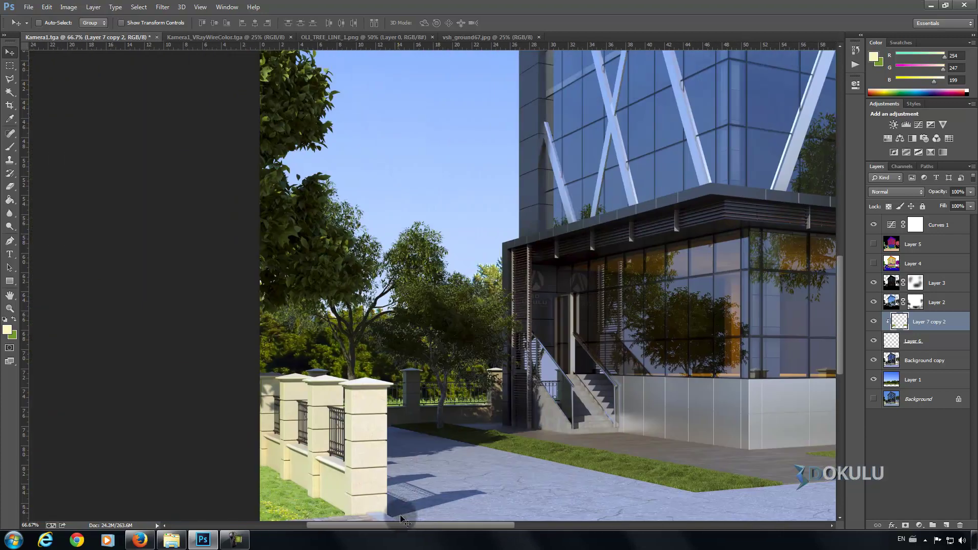
pyautogui.scroll(-3, 385, 456)
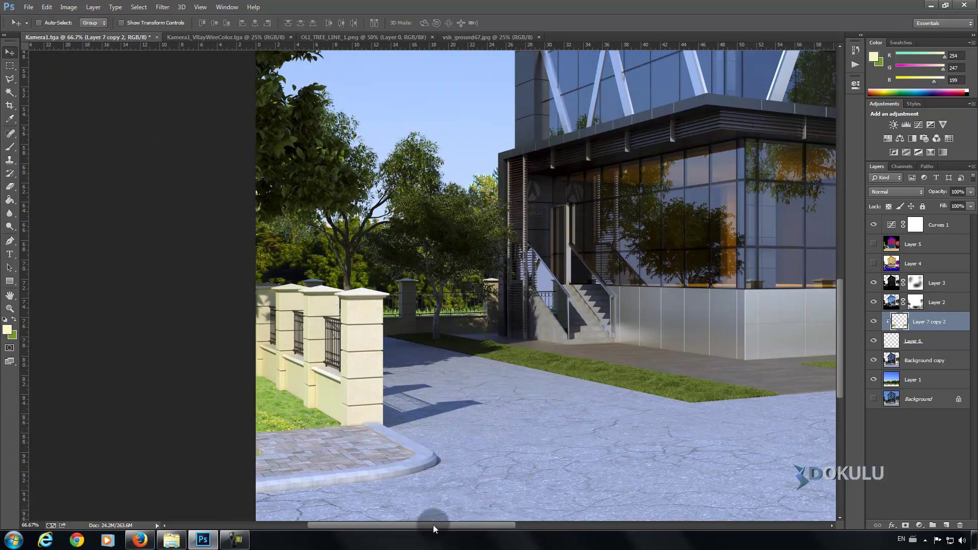
pyautogui.moveTo(433, 525); pyautogui.dragTo(448, 527)
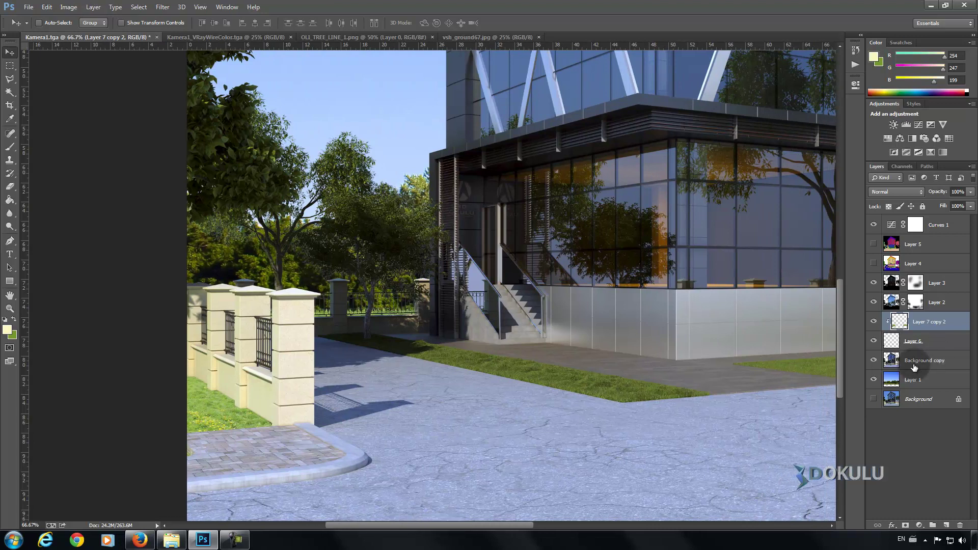
pyautogui.click(874, 264)
pyautogui.click(911, 261)
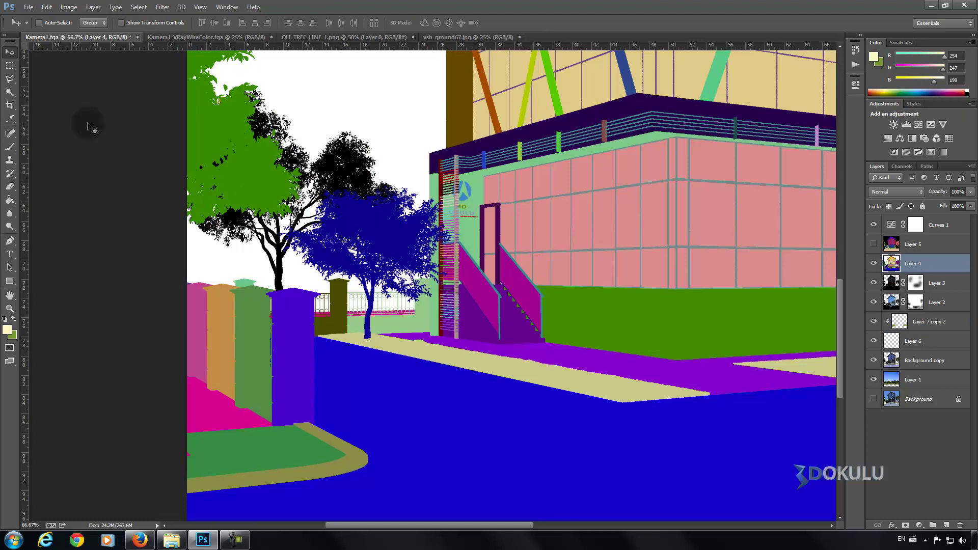
pyautogui.click(10, 93)
pyautogui.click(439, 357)
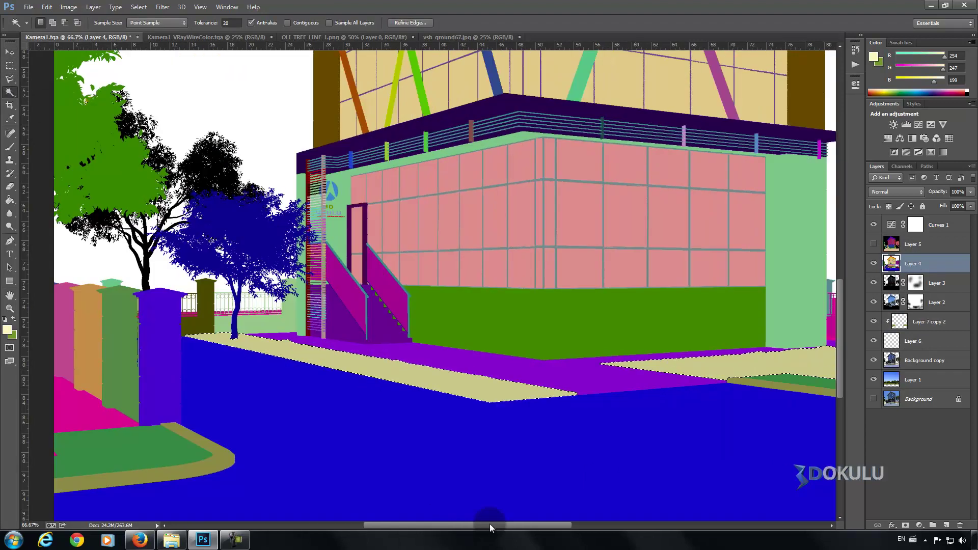
# Step: Hide Layer 4 and copy the selected strips from Background copy onto Layer 7
pyautogui.moveTo(452, 525); pyautogui.dragTo(509, 525)
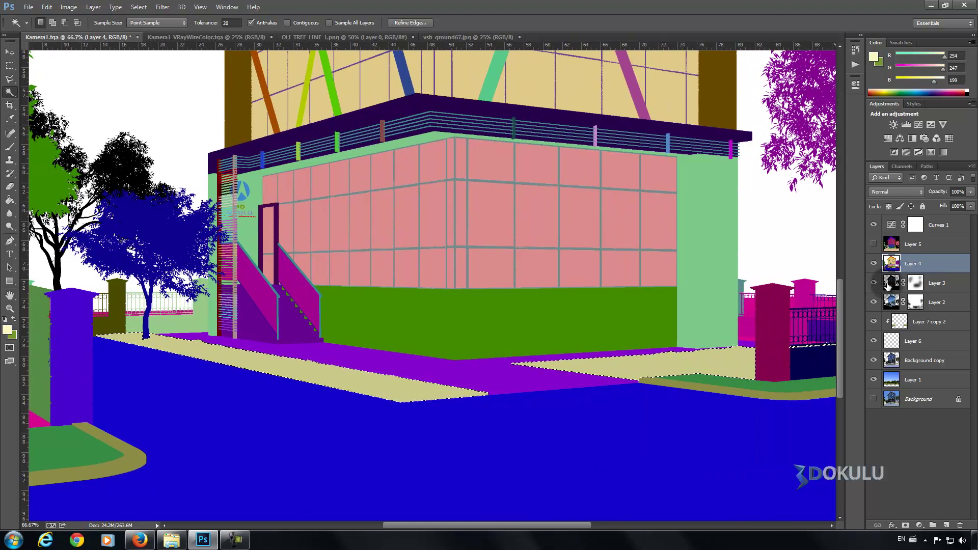
pyautogui.click(874, 263)
pyautogui.click(912, 361)
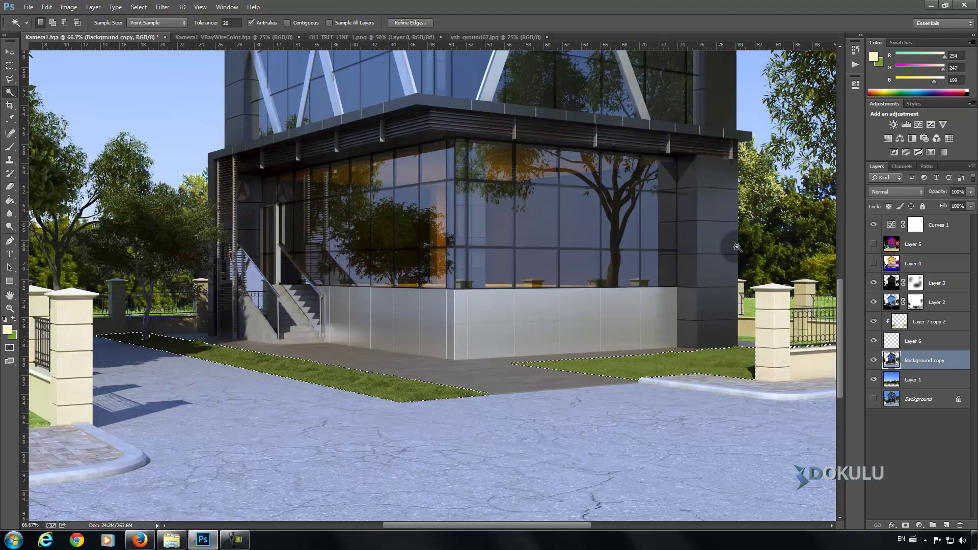
pyautogui.hotkey('ctrl', 'j')
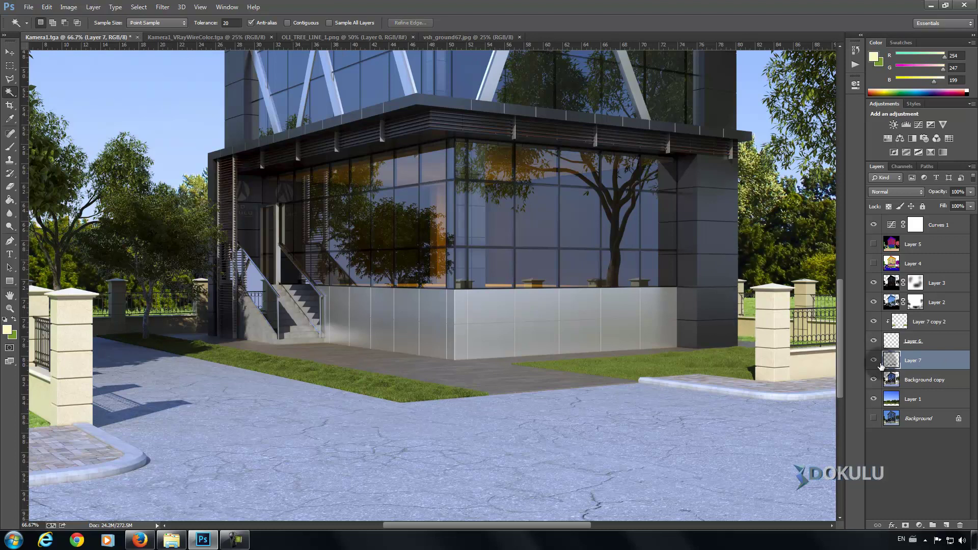
pyautogui.click(12, 54)
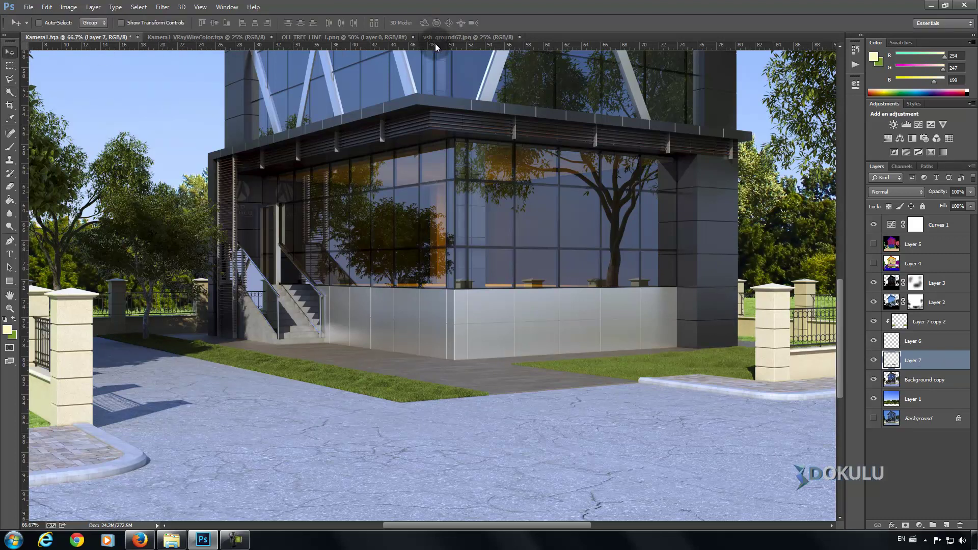
# Step: Drag the vsh_ground67 grass photo into Kamera1 and zoom out to the whole image
pyautogui.click(464, 35)
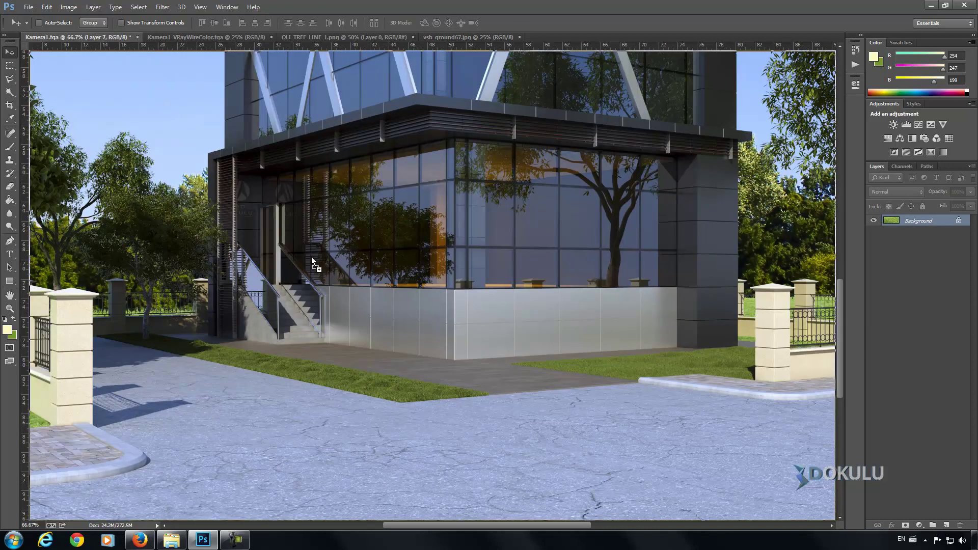
pyautogui.moveTo(105, 41); pyautogui.dragTo(324, 284)
pyautogui.rightClick(360, 271)
pyautogui.click(390, 338)
pyautogui.rightClick(385, 301)
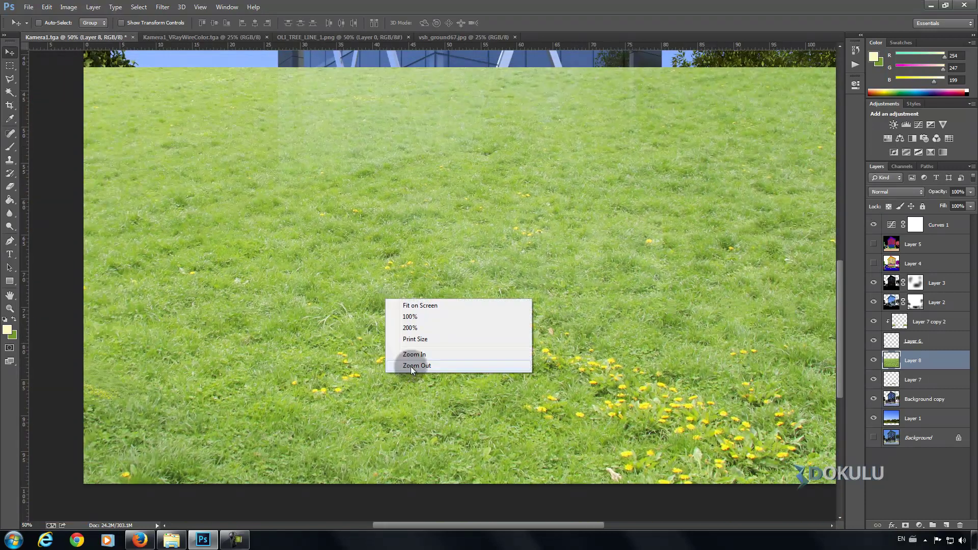
pyautogui.click(410, 362)
# Step: Scale the grass layer down and move it over the ground in front of the building
pyautogui.hotkey('ctrl', 't')
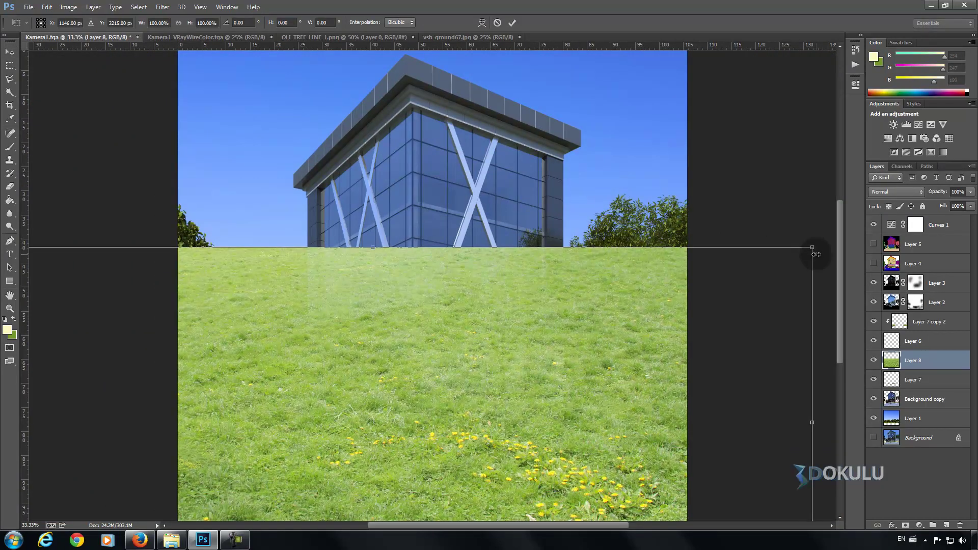
pyautogui.moveTo(813, 246)
pyautogui.mouseDown()
pyautogui.moveTo(230, 504)
pyautogui.moveTo(492, 399)
pyautogui.moveTo(515, 406)
pyautogui.moveTo(475, 462)
pyautogui.moveTo(462, 437)
pyautogui.mouseUp()
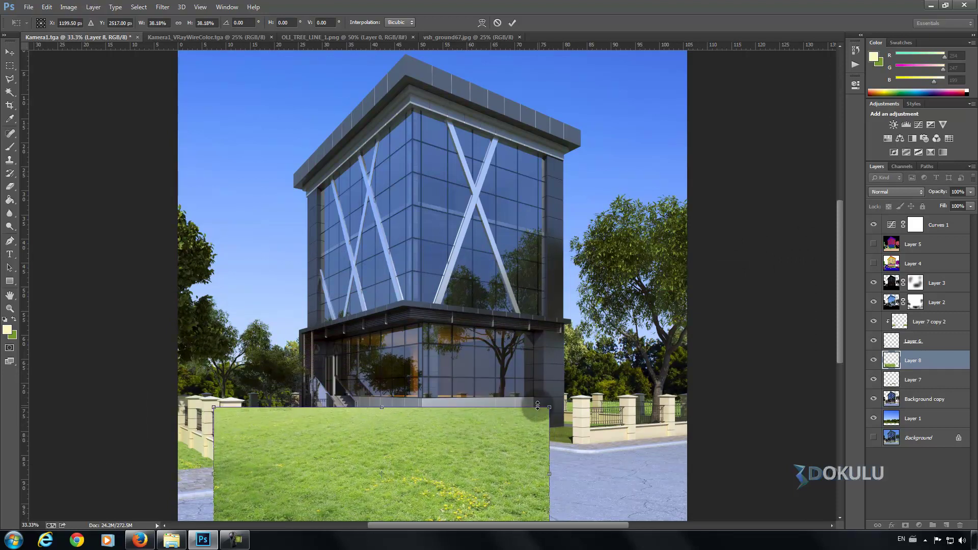
pyautogui.moveTo(547, 407); pyautogui.dragTo(464, 442)
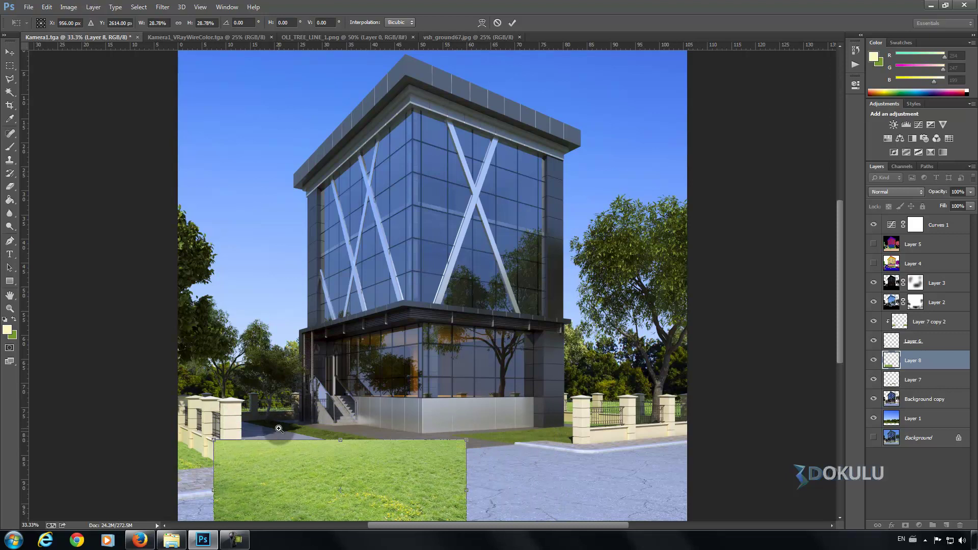
pyautogui.keyDown('ctrl'); pyautogui.click(280, 428); pyautogui.keyUp('ctrl')
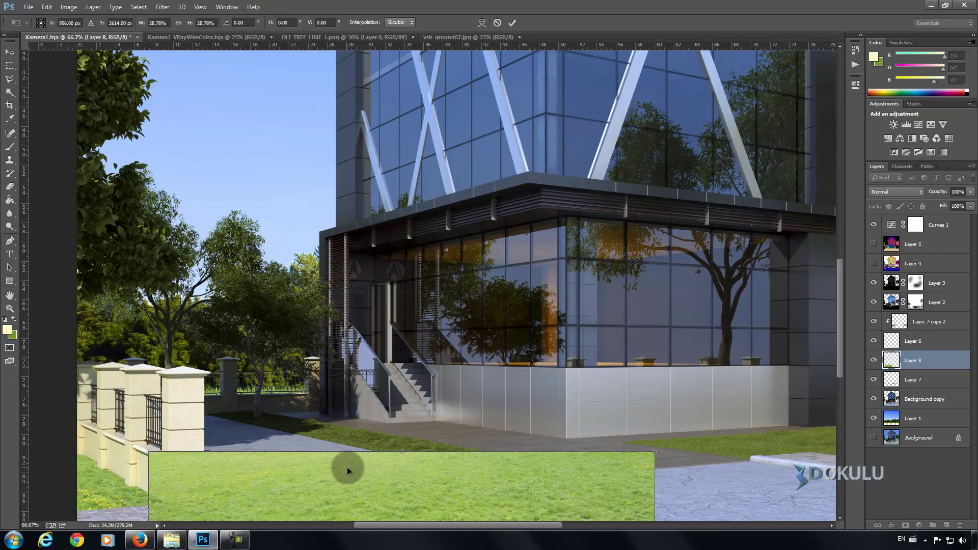
pyautogui.press('Return')
pyautogui.moveTo(355, 459); pyautogui.dragTo(359, 424)
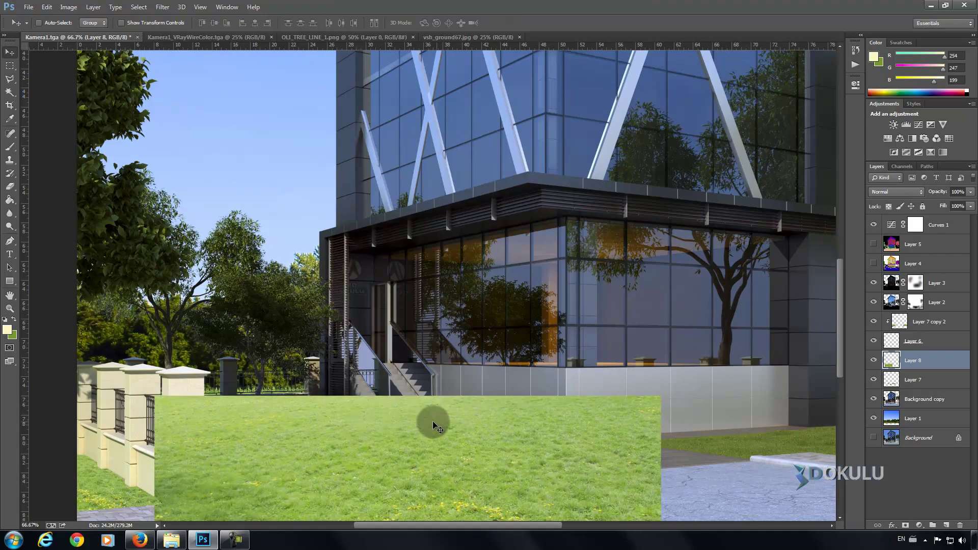
pyautogui.click(916, 364)
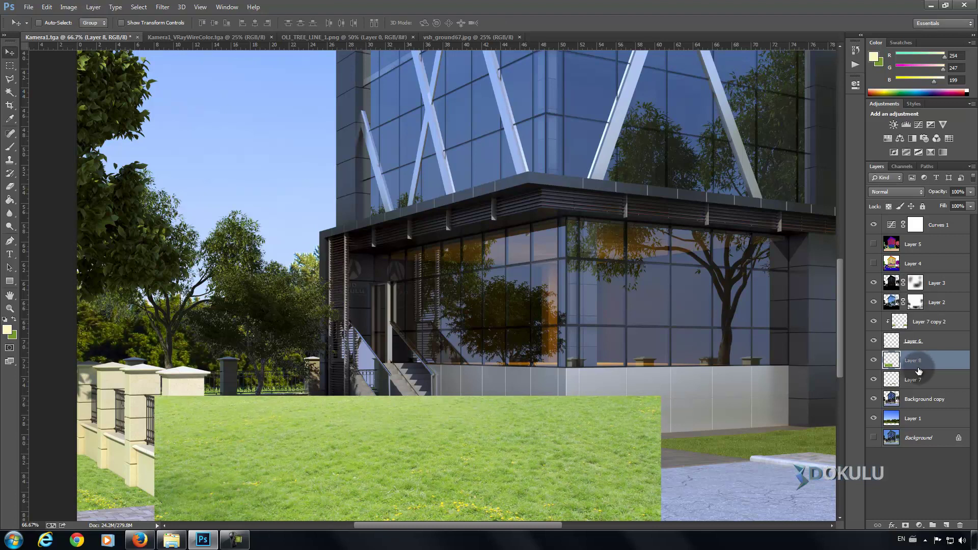
# Step: Try clipping grass Layer 8 to Layer 7, release it, and hide Layer 8
pyautogui.keyDown('alt'); pyautogui.click(932, 368); pyautogui.keyUp('alt')
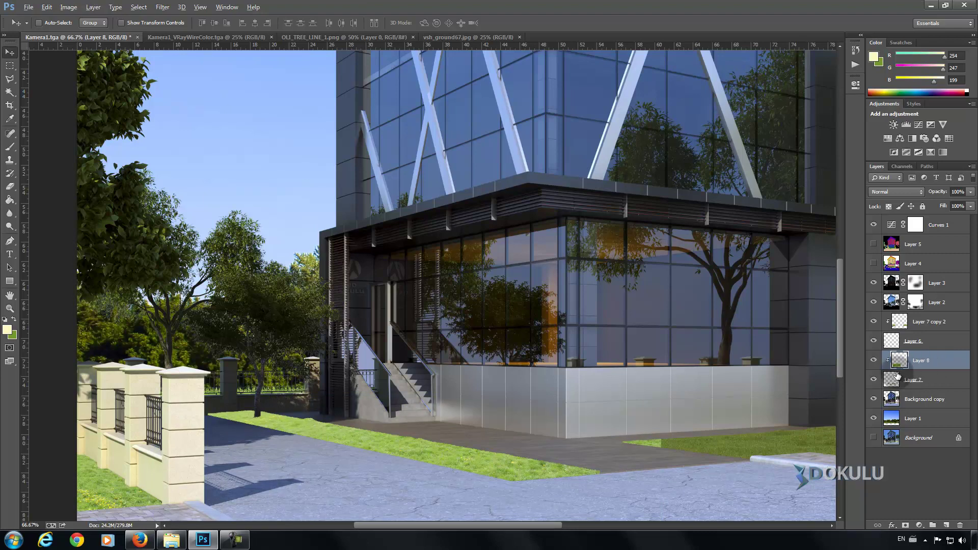
pyautogui.keyDown('alt'); pyautogui.click(932, 370); pyautogui.keyUp('alt')
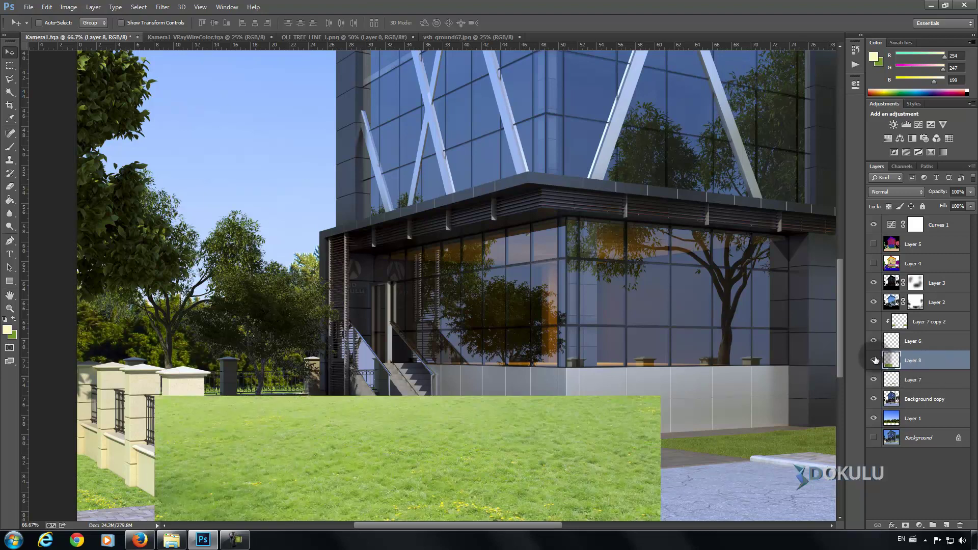
pyautogui.click(874, 361)
# Step: Magic Wand-select matching ground colours on Background copy
pyautogui.click(11, 94)
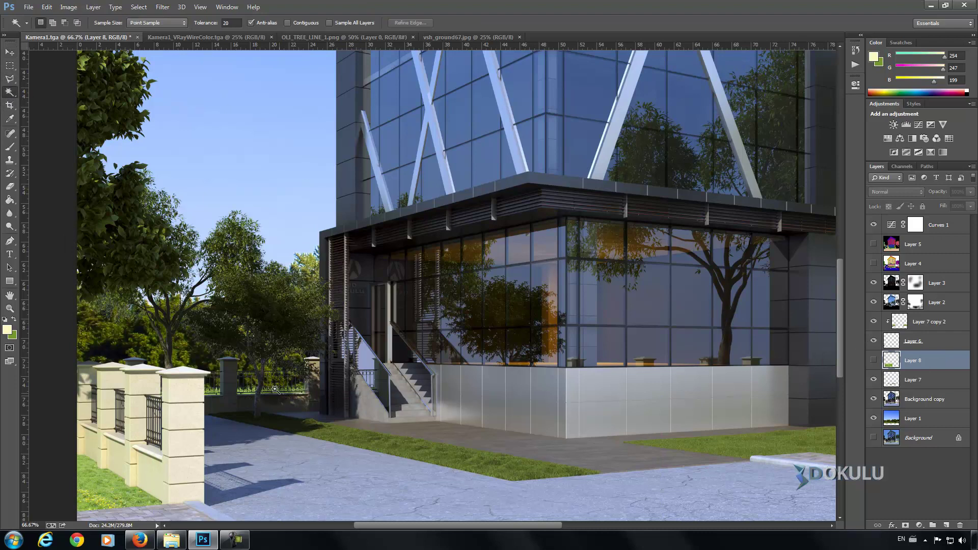
pyautogui.click(274, 422)
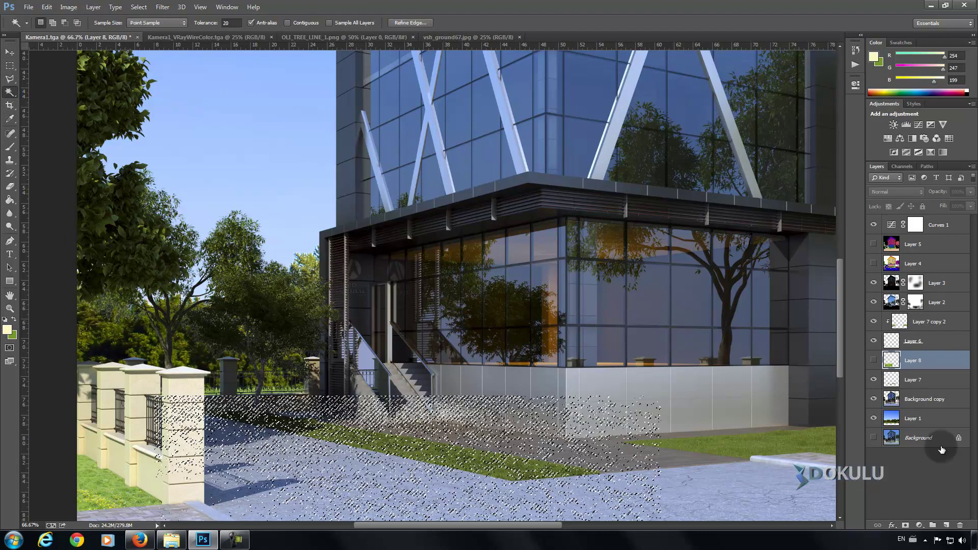
pyautogui.click(922, 400)
pyautogui.click(273, 420)
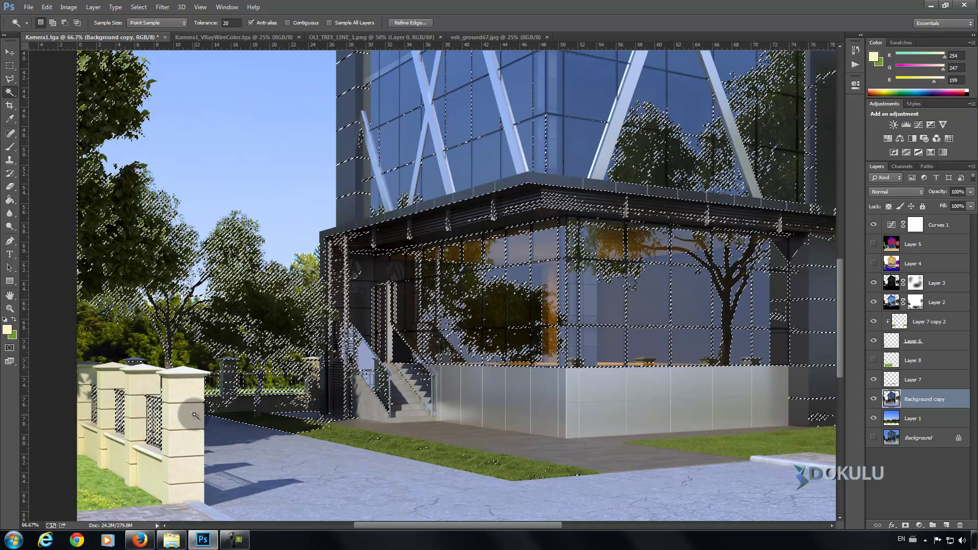
pyautogui.click(701, 432)
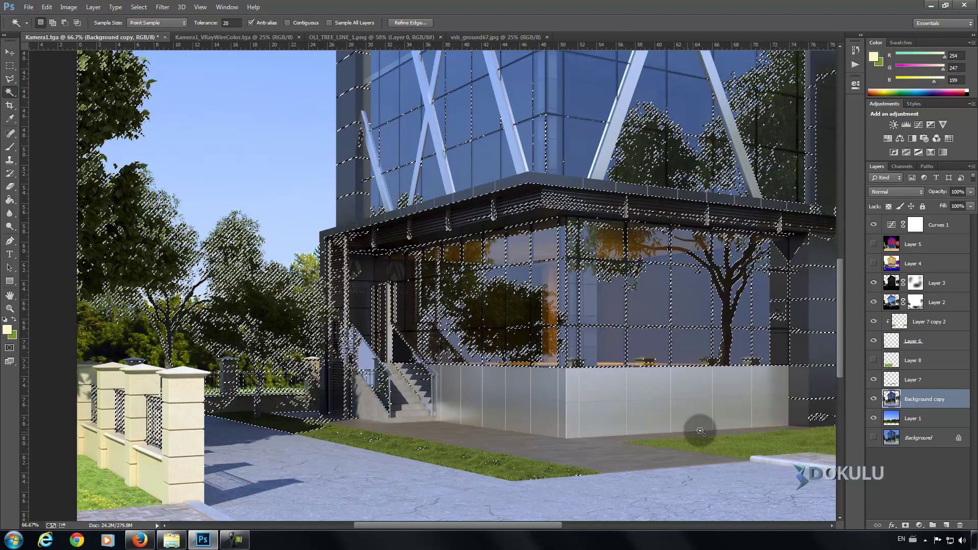
# Step: Toggle Layer 8 on to compare, hide it again, and clear the selection
pyautogui.click(897, 360)
pyautogui.click(874, 362)
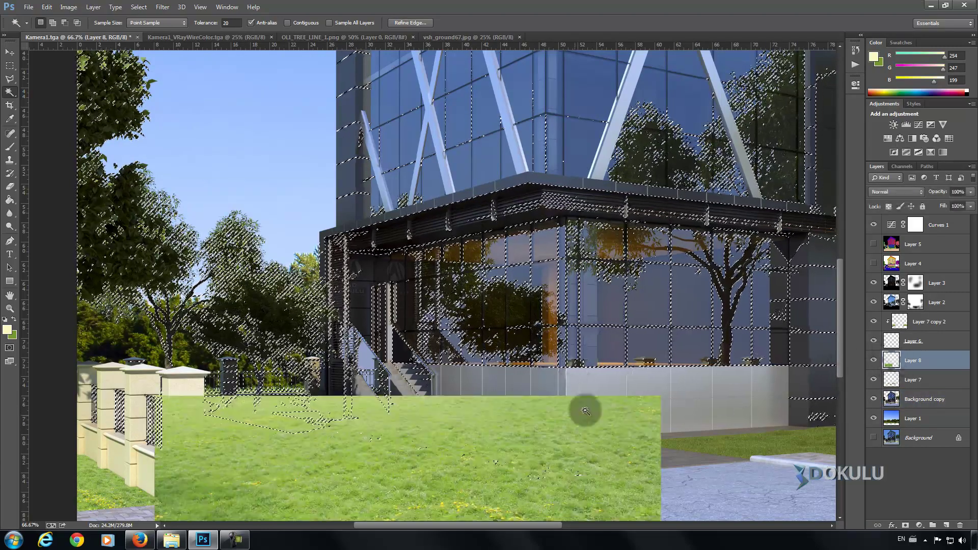
pyautogui.click(919, 525)
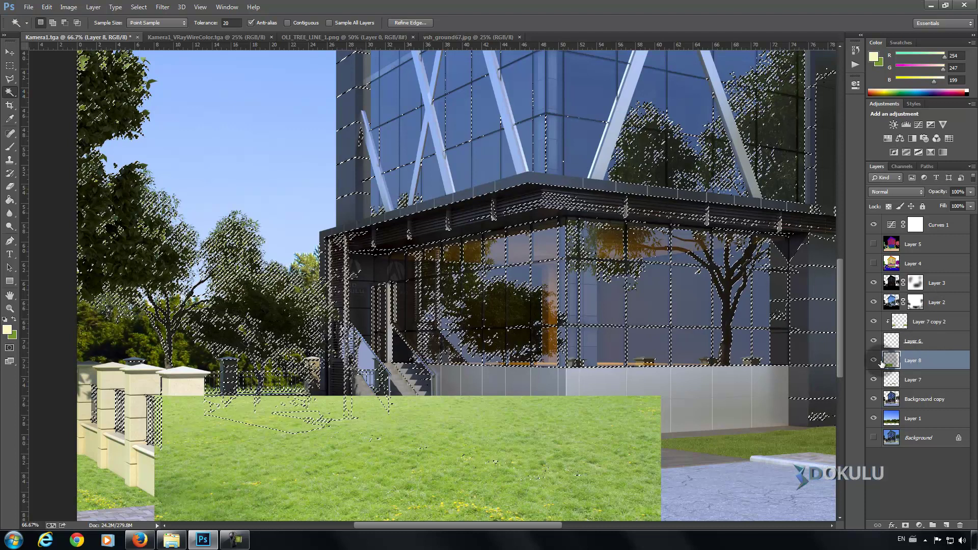
pyautogui.click(874, 360)
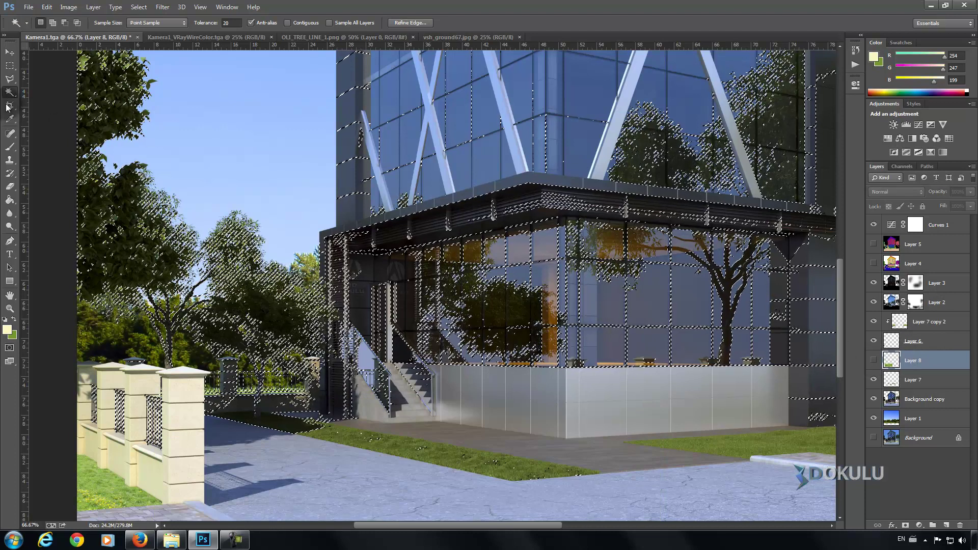
pyautogui.press('m')
pyautogui.hotkey('ctrl', 'd')
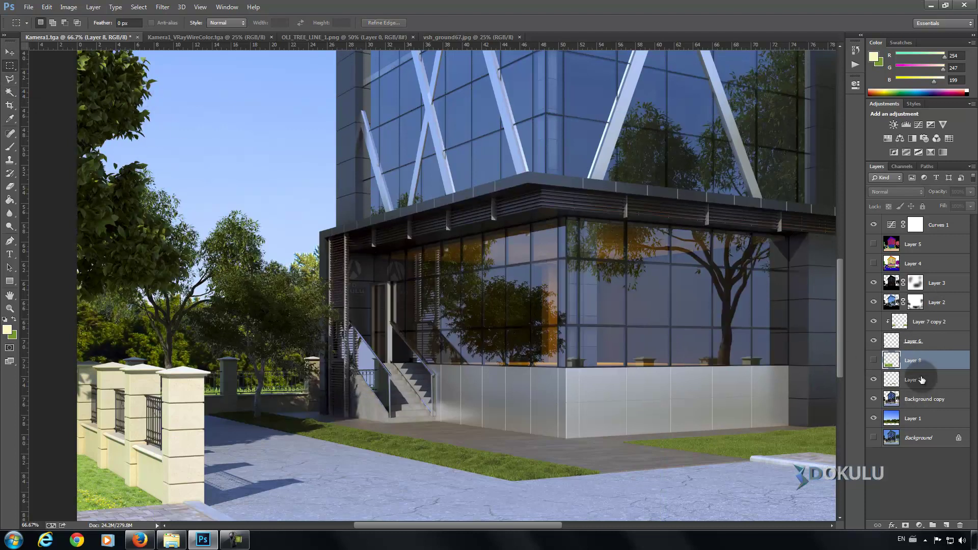
# Step: Delete Layer 8 and add a Brightness/Contrast clipped to Layer 7 with brightness around 30
pyautogui.moveTo(963, 529); pyautogui.dragTo(961, 526)
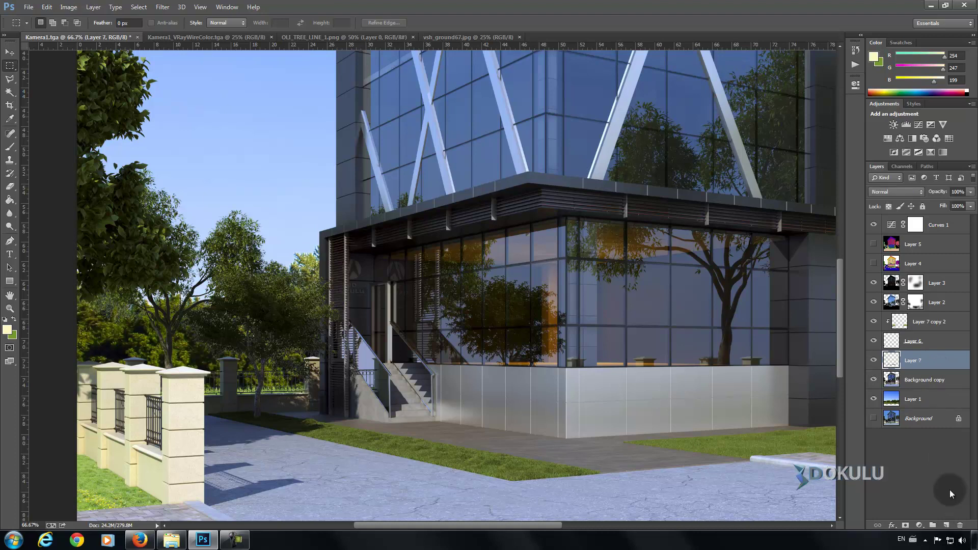
pyautogui.click(920, 526)
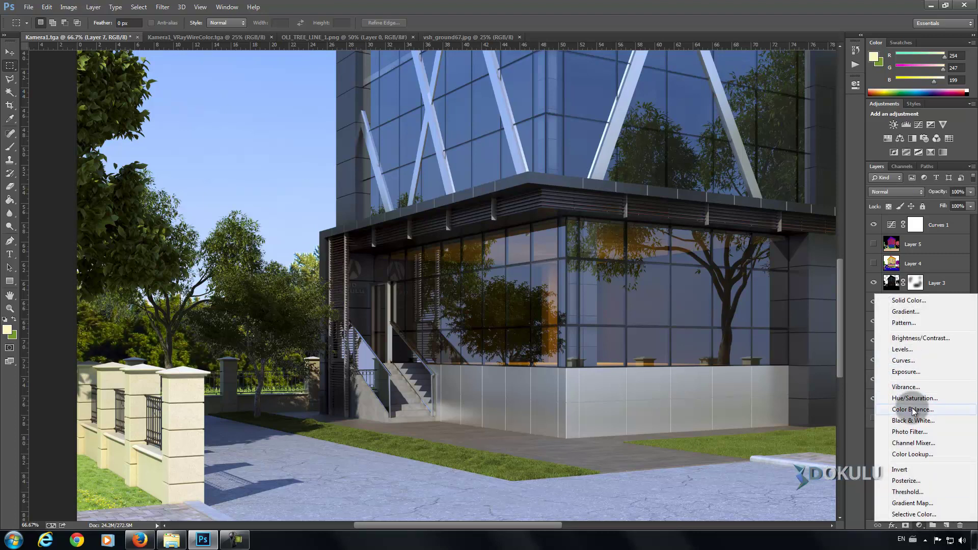
pyautogui.click(920, 339)
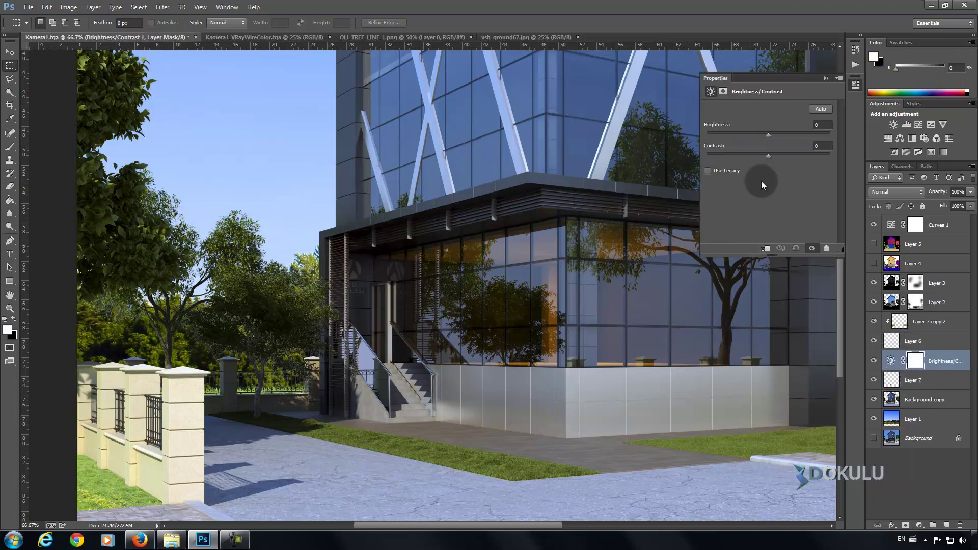
pyautogui.click(766, 250)
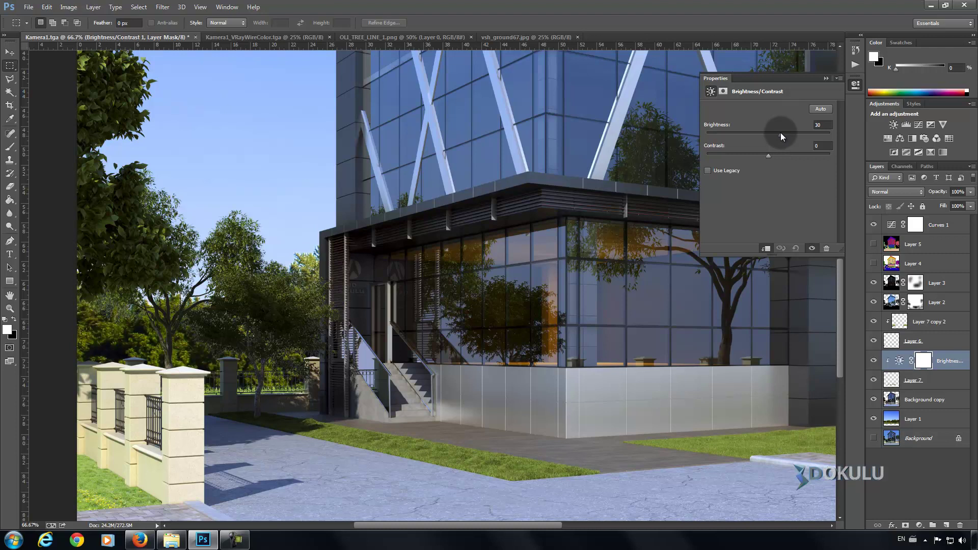
pyautogui.moveTo(784, 133); pyautogui.dragTo(786, 133)
pyautogui.click(827, 78)
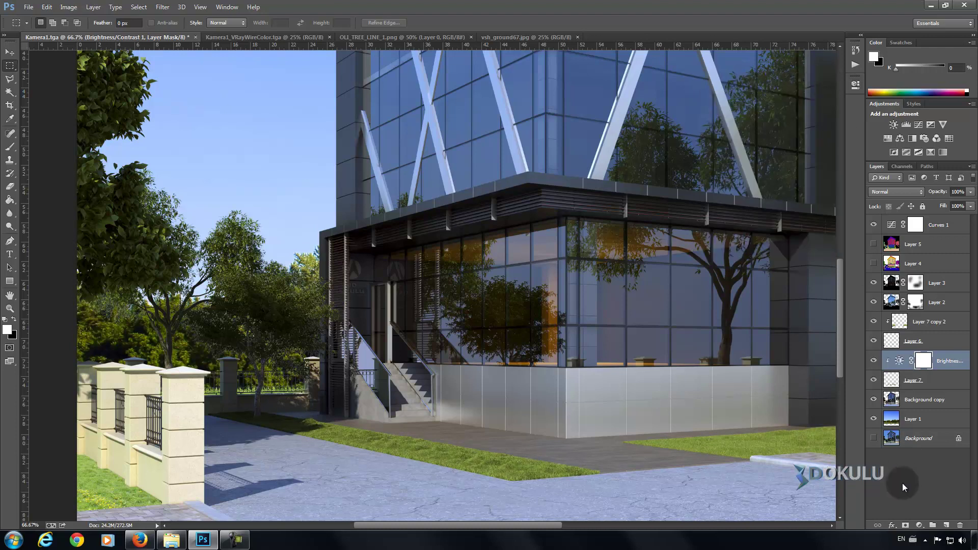
pyautogui.click(920, 525)
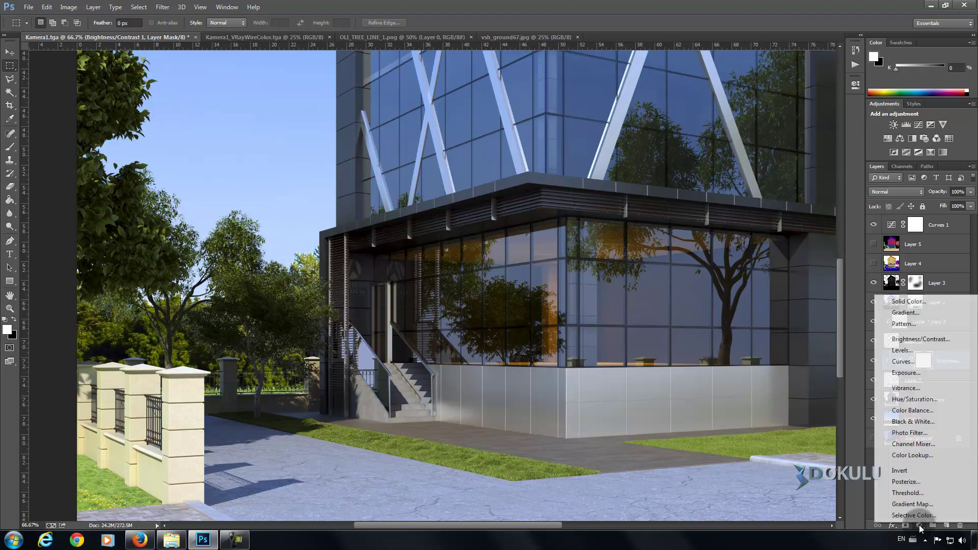
# Step: Add a Color Balance clipped to Layer 7: midtones Cyan-Red +1, Magenta-Green +20, Yellow-Blue +5
pyautogui.click(913, 410)
pyautogui.click(766, 249)
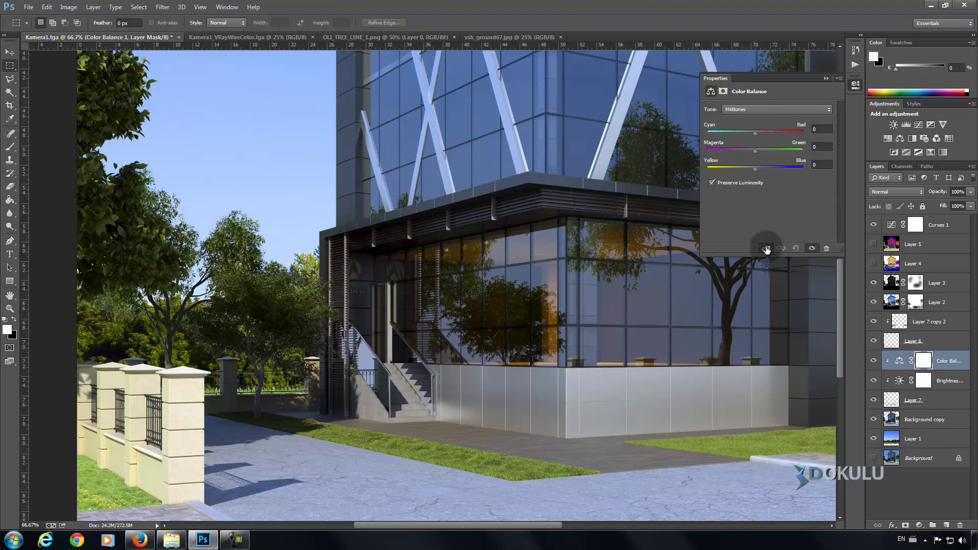
pyautogui.moveTo(779, 152)
pyautogui.mouseDown()
pyautogui.moveTo(712, 152)
pyautogui.moveTo(755, 162)
pyautogui.mouseUp()
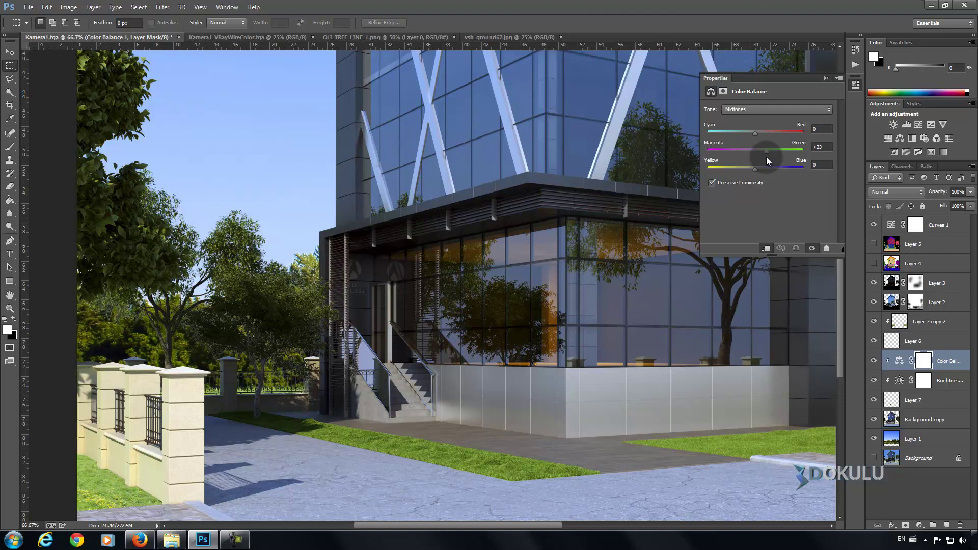
pyautogui.moveTo(756, 168)
pyautogui.mouseDown()
pyautogui.moveTo(745, 172)
pyautogui.moveTo(756, 172)
pyautogui.mouseUp()
pyautogui.moveTo(760, 171); pyautogui.dragTo(757, 171)
pyautogui.moveTo(756, 133); pyautogui.dragTo(751, 141)
# Step: Add a Hue/Saturation clipped to Layer 7 with Saturation -14, Lightness 0, and compare it on/off
pyautogui.click(920, 525)
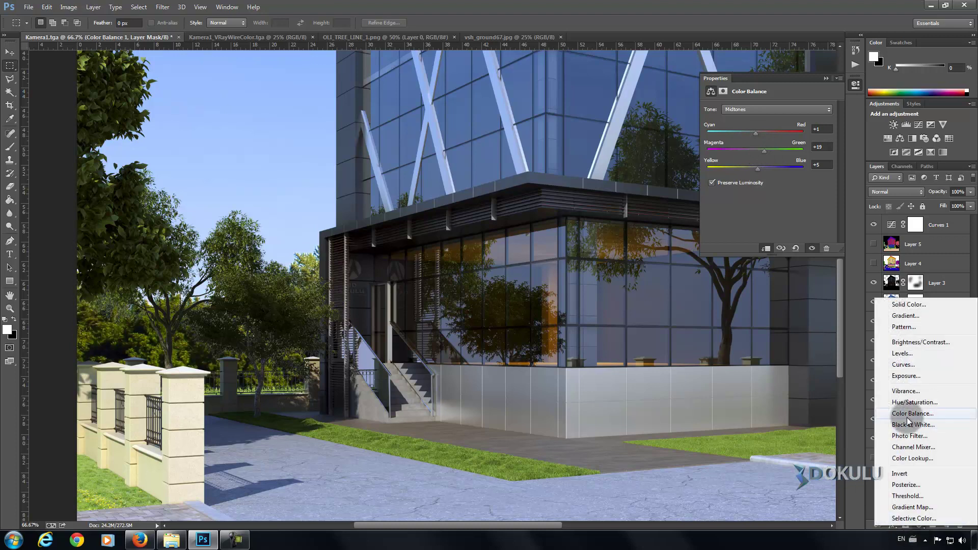
pyautogui.click(910, 403)
pyautogui.moveTo(768, 167); pyautogui.dragTo(758, 170)
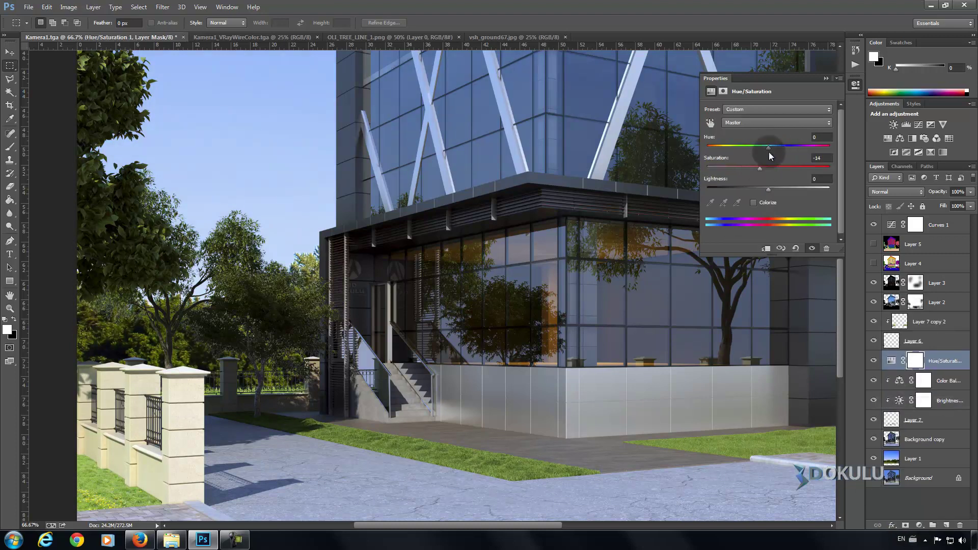
pyautogui.click(772, 188)
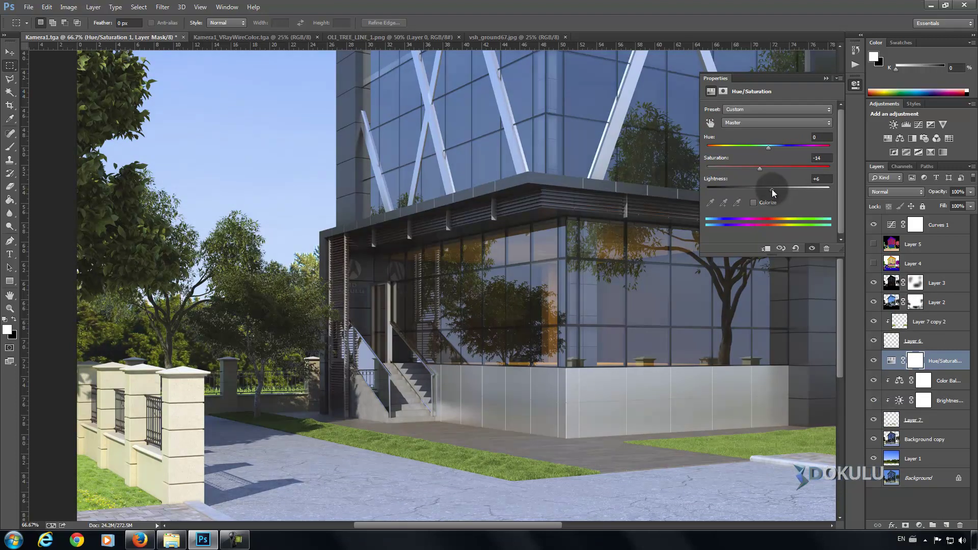
pyautogui.click(764, 253)
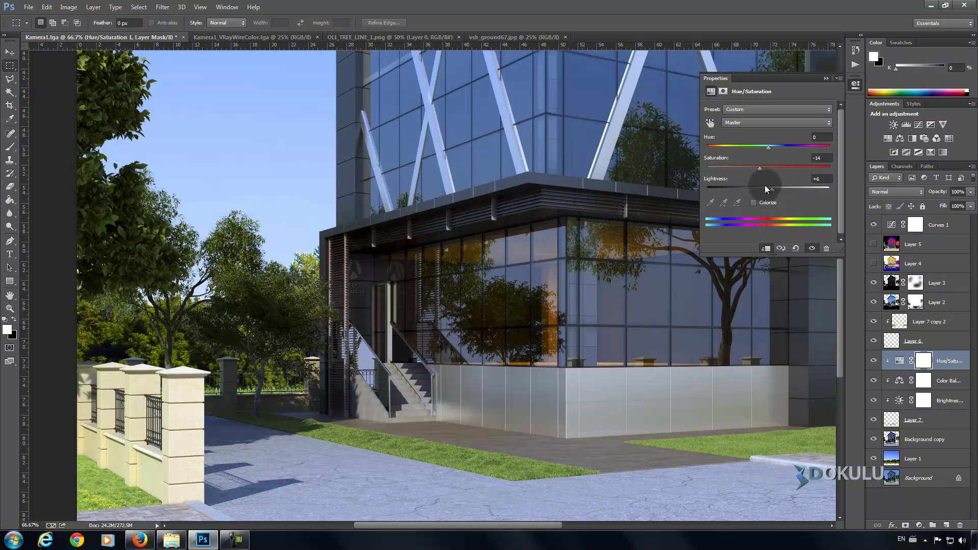
pyautogui.moveTo(770, 189); pyautogui.dragTo(769, 189)
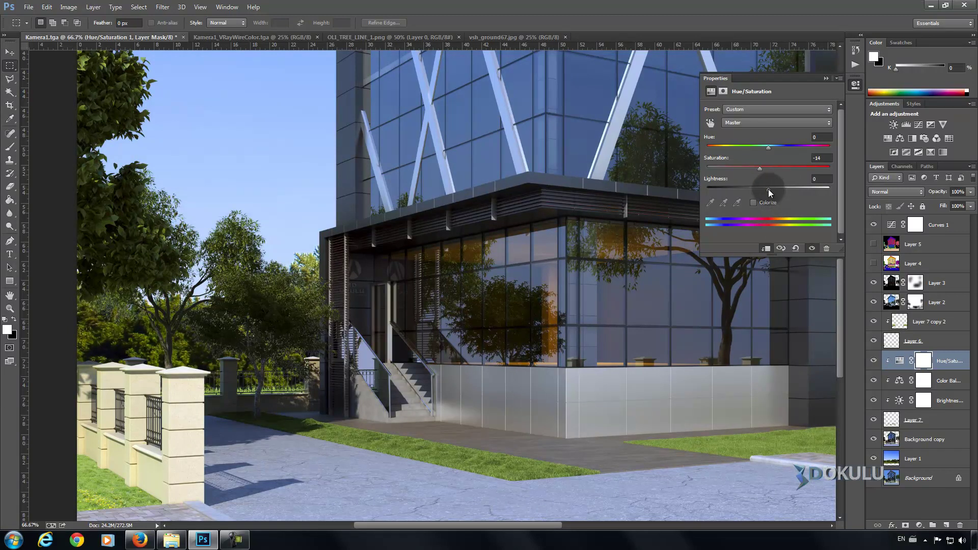
pyautogui.click(826, 78)
pyautogui.click(874, 361)
pyautogui.click(874, 361)
# Step: Magic Wand the blue ground on the colour-ID map and copy that paving from Background copy to Layer 8
pyautogui.rightClick(563, 340)
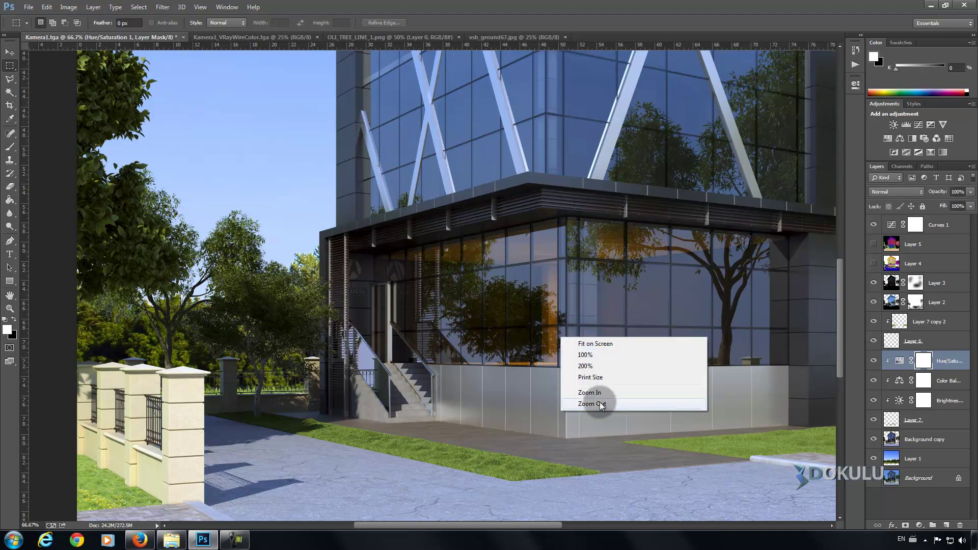
pyautogui.click(607, 395)
pyautogui.rightClick(491, 275)
pyautogui.click(514, 299)
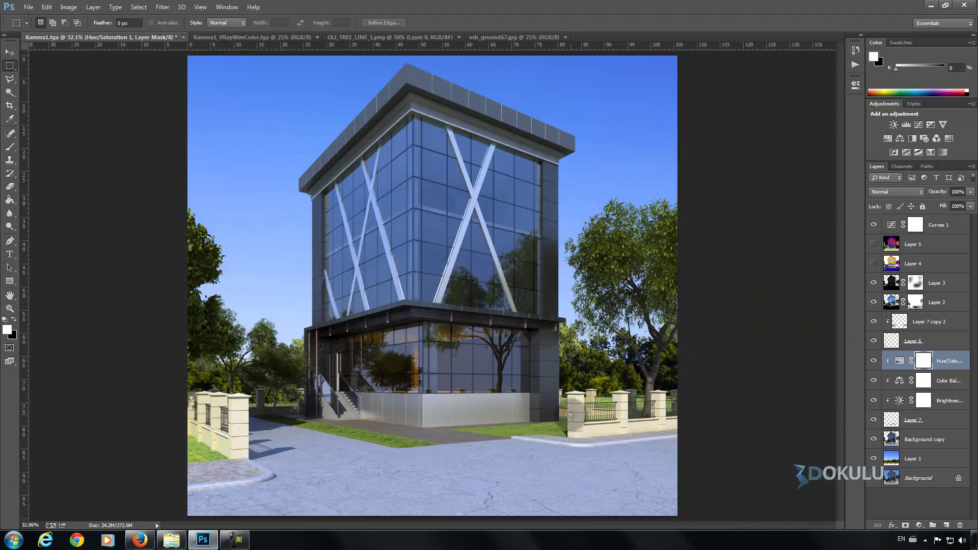
pyautogui.click(10, 92)
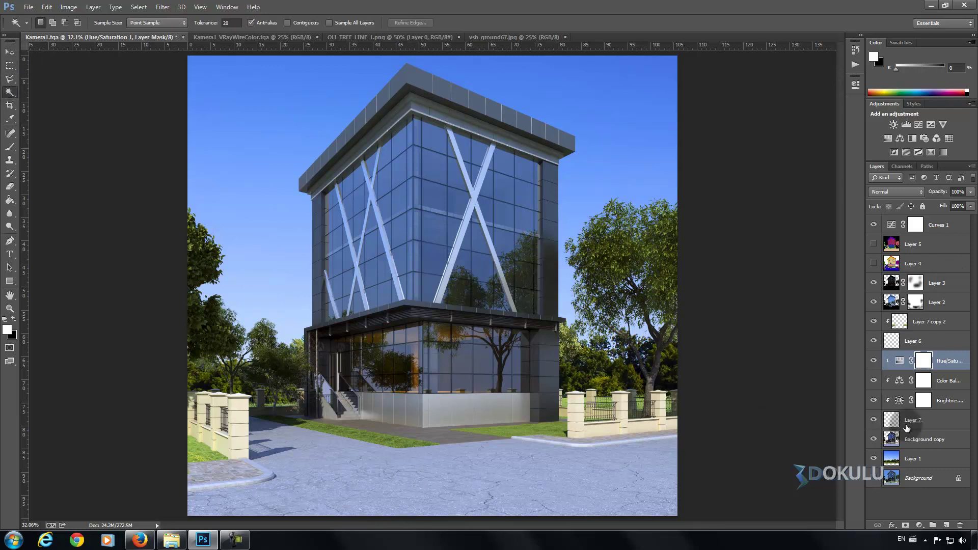
pyautogui.click(873, 264)
pyautogui.click(543, 479)
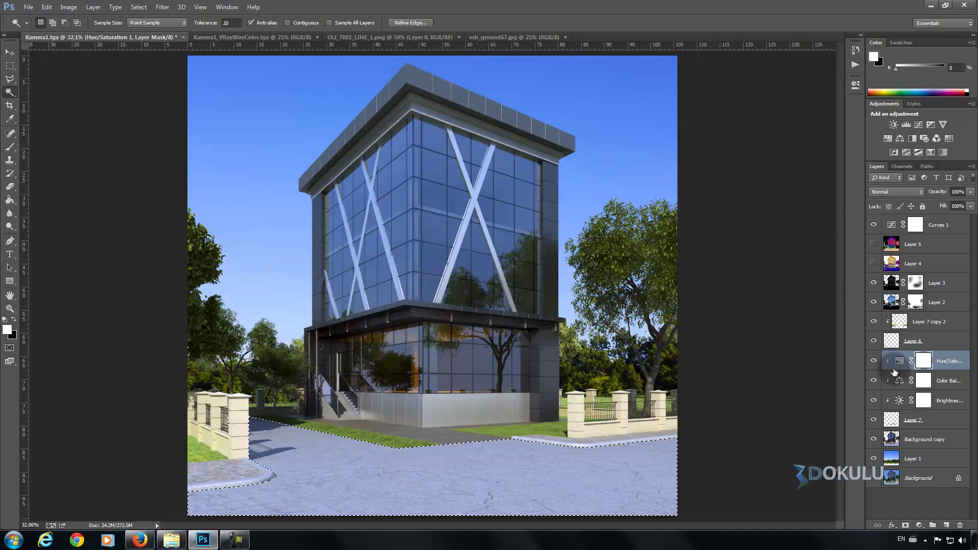
pyautogui.click(874, 263)
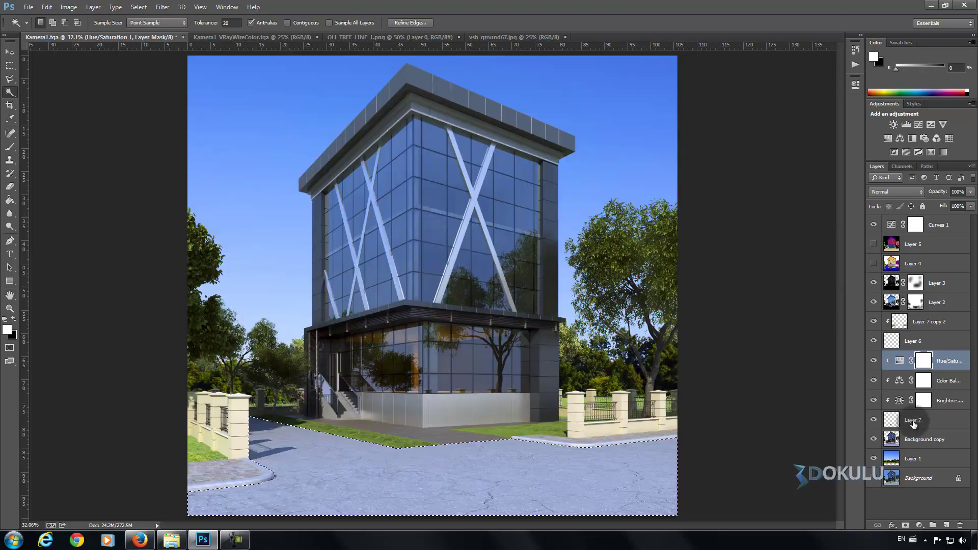
pyautogui.click(916, 440)
pyautogui.hotkey('ctrl', 'j')
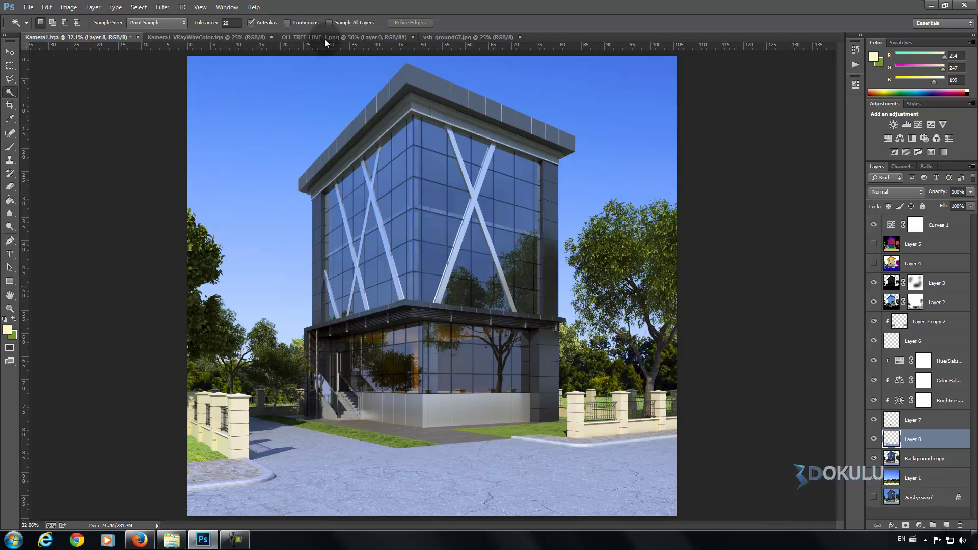
# Step: Apply Auto Color to Layer 8 to make the paving grey, then add a Brightness/Contrast adjustment
pyautogui.click(63, 7)
pyautogui.click(84, 66)
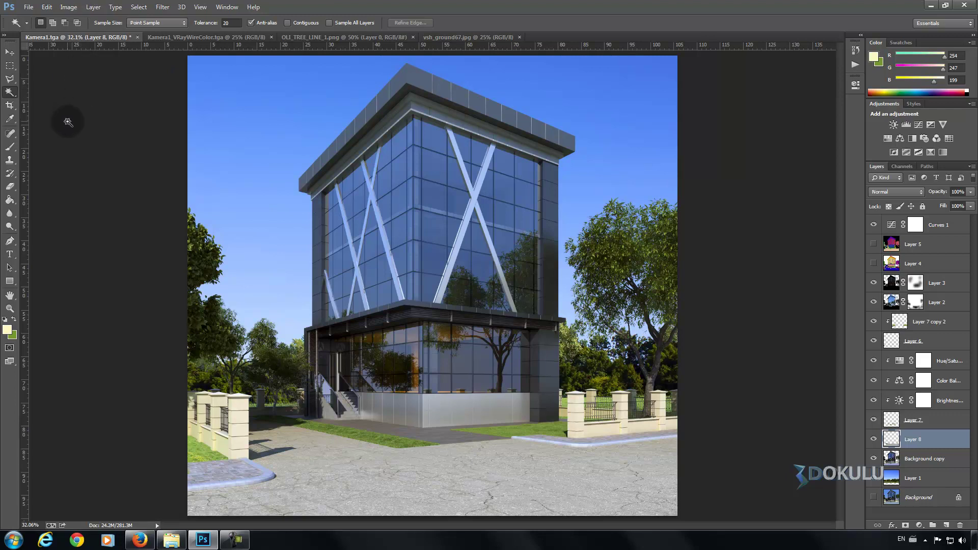
pyautogui.hotkey('ctrl', 'z')
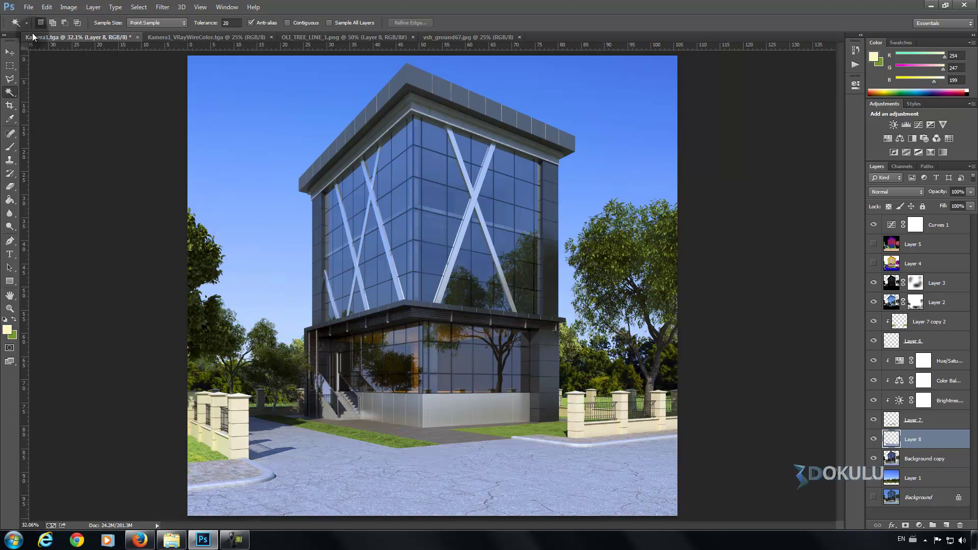
pyautogui.click(68, 8)
pyautogui.click(80, 66)
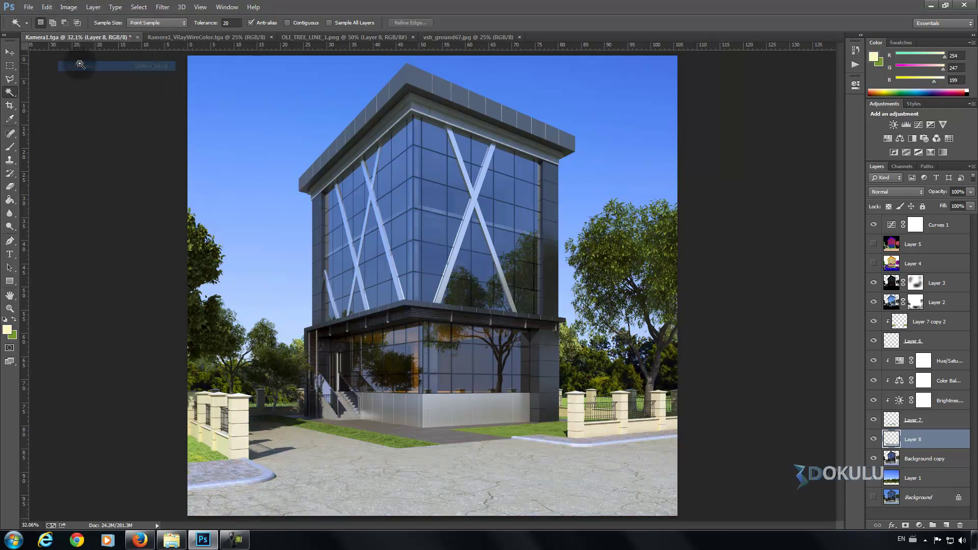
pyautogui.click(9, 52)
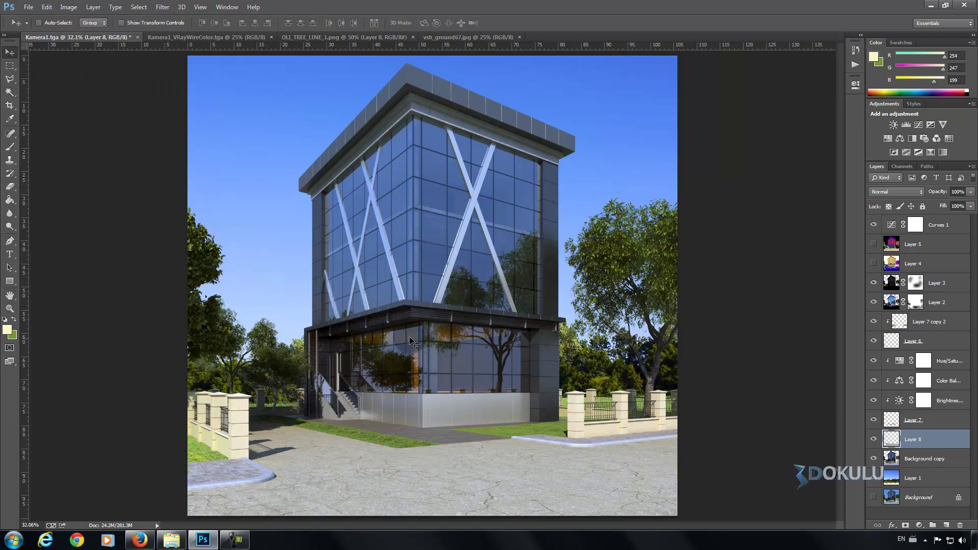
pyautogui.click(922, 526)
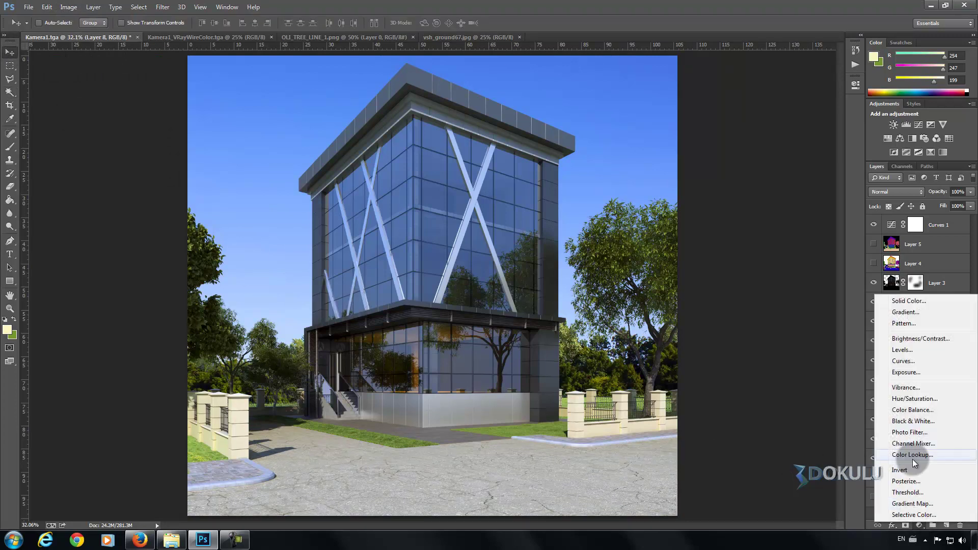
pyautogui.click(916, 340)
# Step: Clip the Brightness/Contrast to Layer 8 and raise its contrast to about 55
pyautogui.click(768, 251)
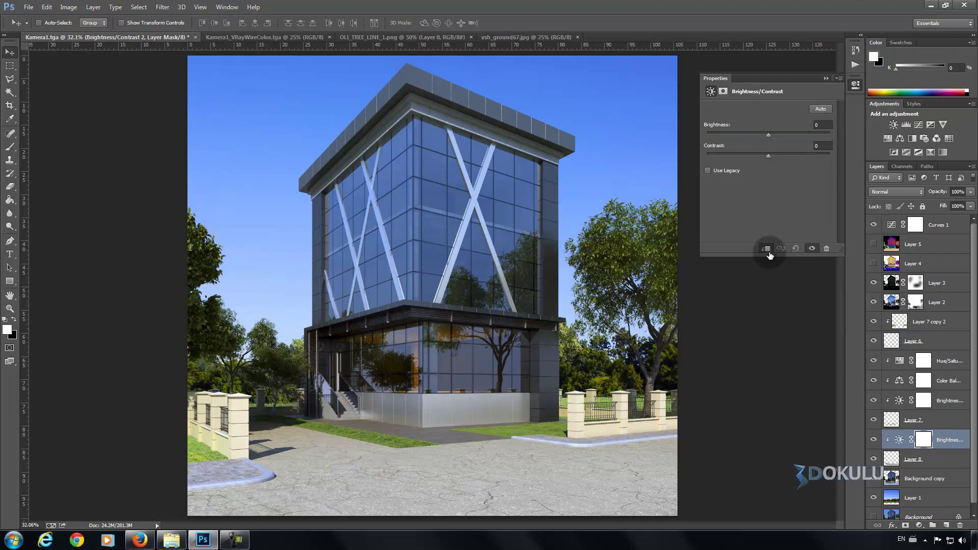
pyautogui.moveTo(765, 161)
pyautogui.mouseDown()
pyautogui.moveTo(806, 157)
pyautogui.moveTo(741, 156)
pyautogui.moveTo(767, 136)
pyautogui.mouseUp()
pyautogui.click(829, 79)
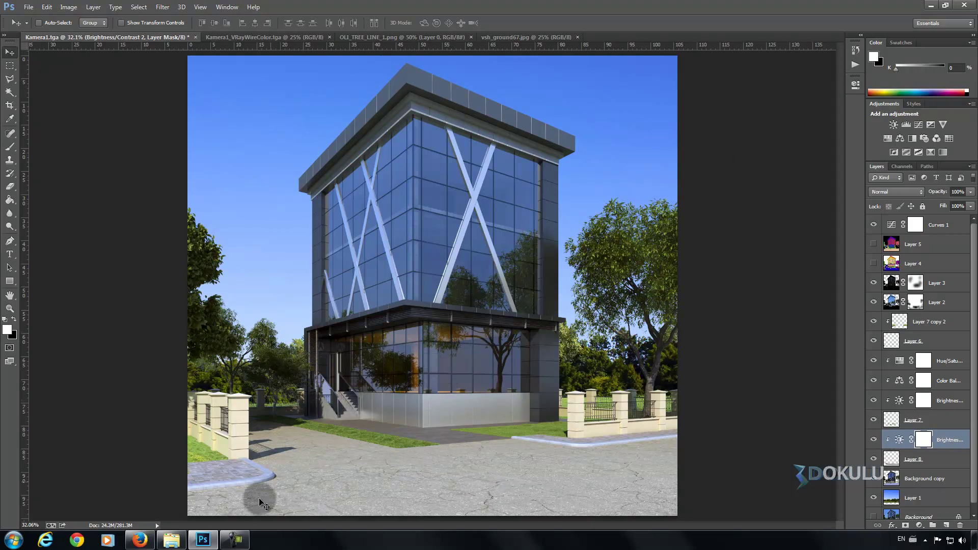
# Step: Zoom in on the bottom-left fence and pick the Clone Stamp tool
pyautogui.click(196, 455)
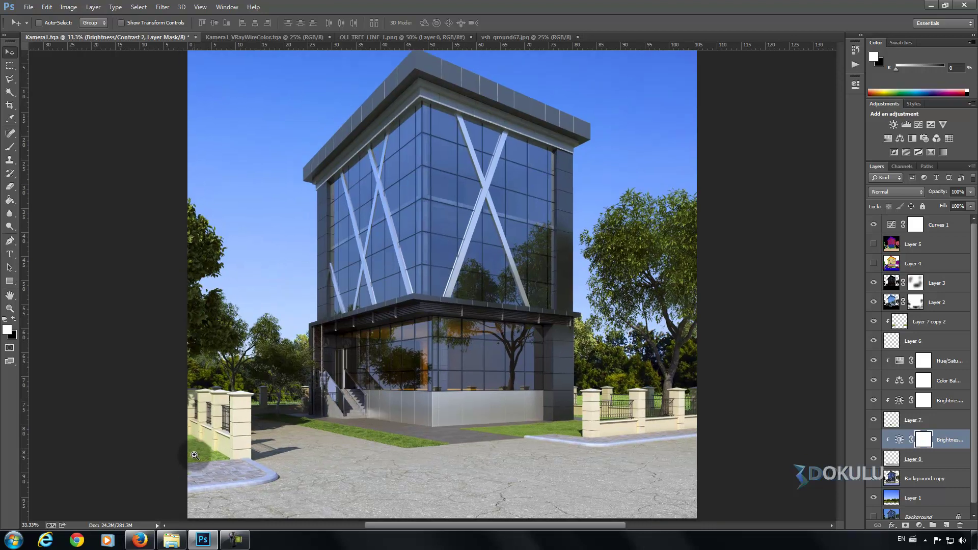
pyautogui.click(195, 455)
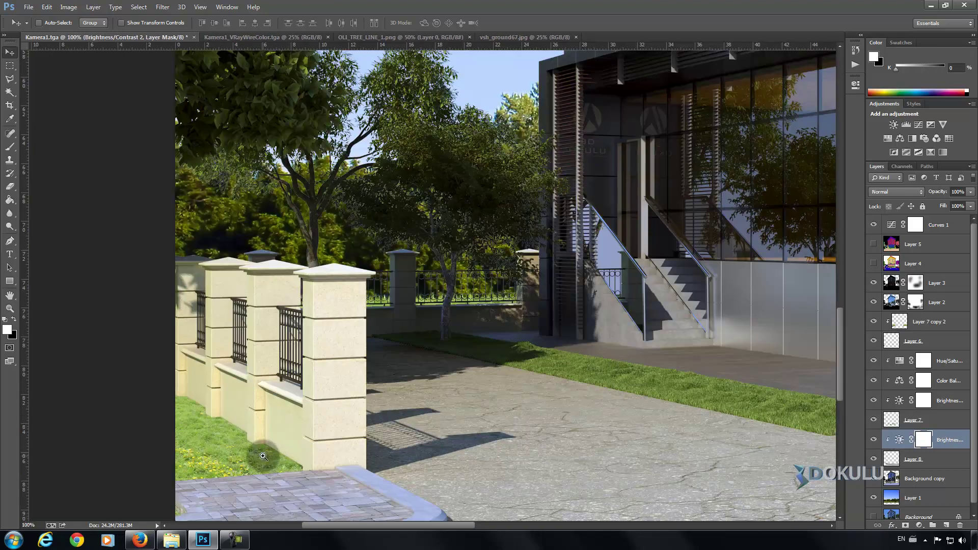
pyautogui.click(264, 457)
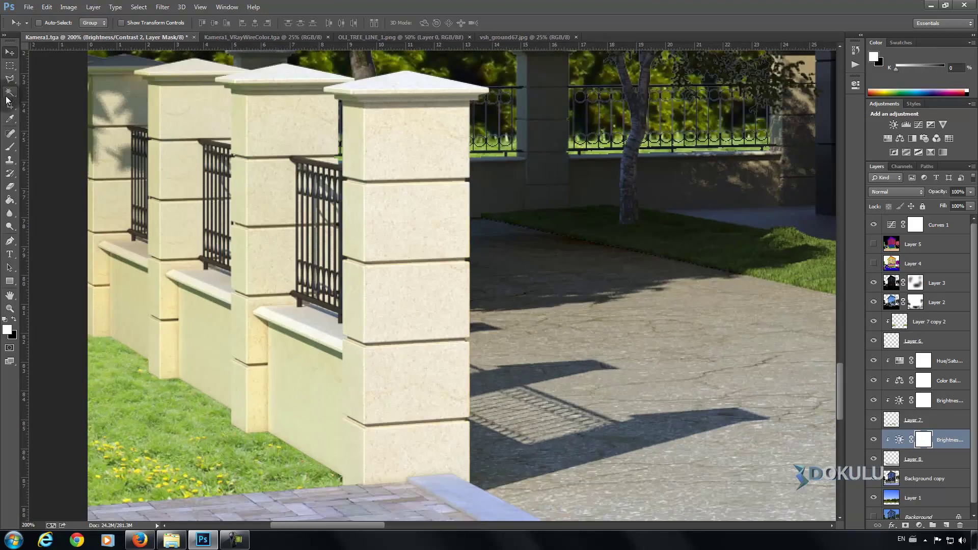
pyautogui.click(9, 161)
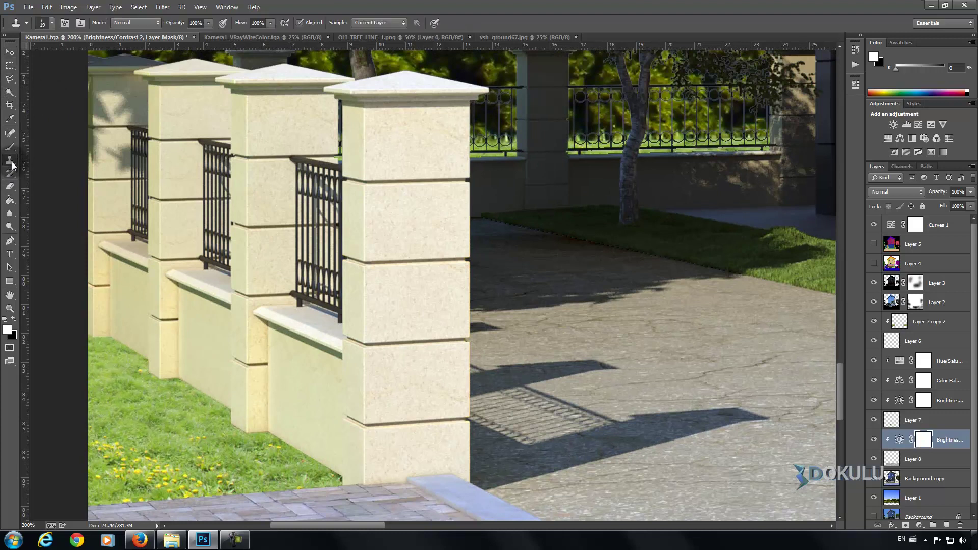
# Step: Toggle Layer 7 and Layer 7 copy 2 visibility, then make Layer 7 copy 2 active
pyautogui.moveTo(971, 392); pyautogui.dragTo(937, 378)
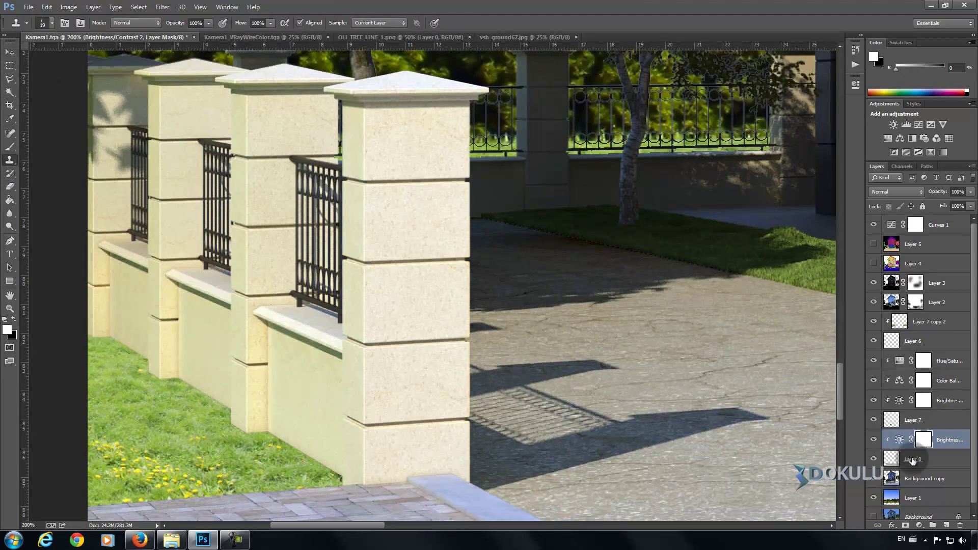
pyautogui.scroll(-1, 912, 456)
pyautogui.click(874, 412)
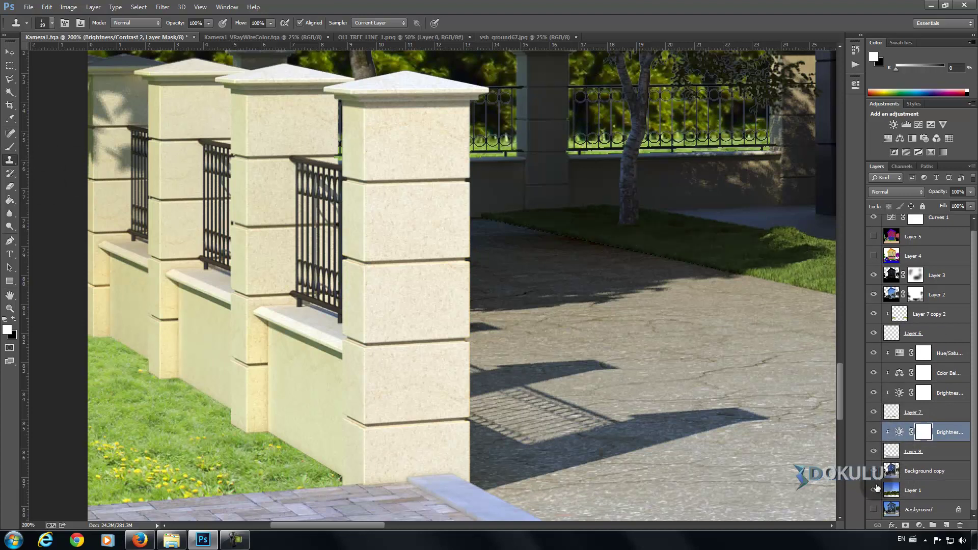
pyautogui.click(874, 314)
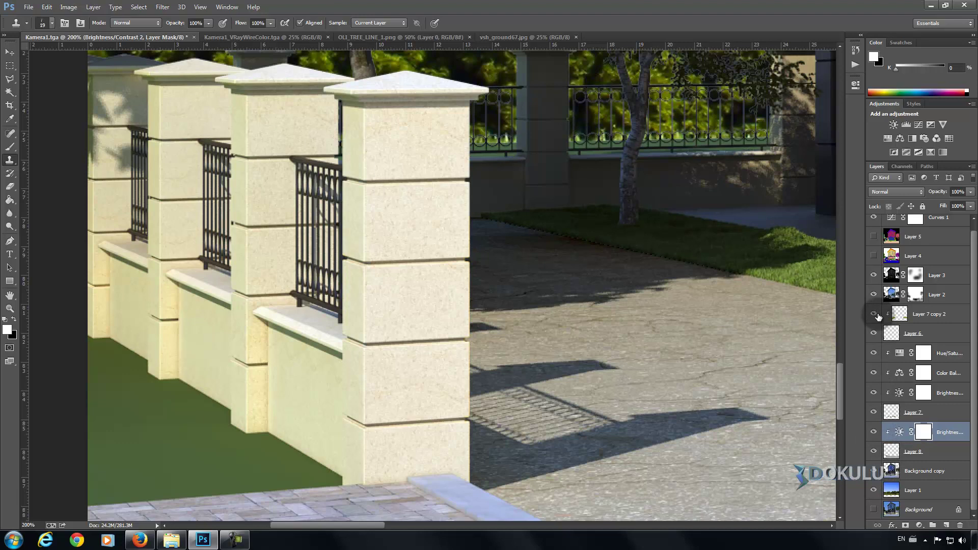
pyautogui.click(918, 316)
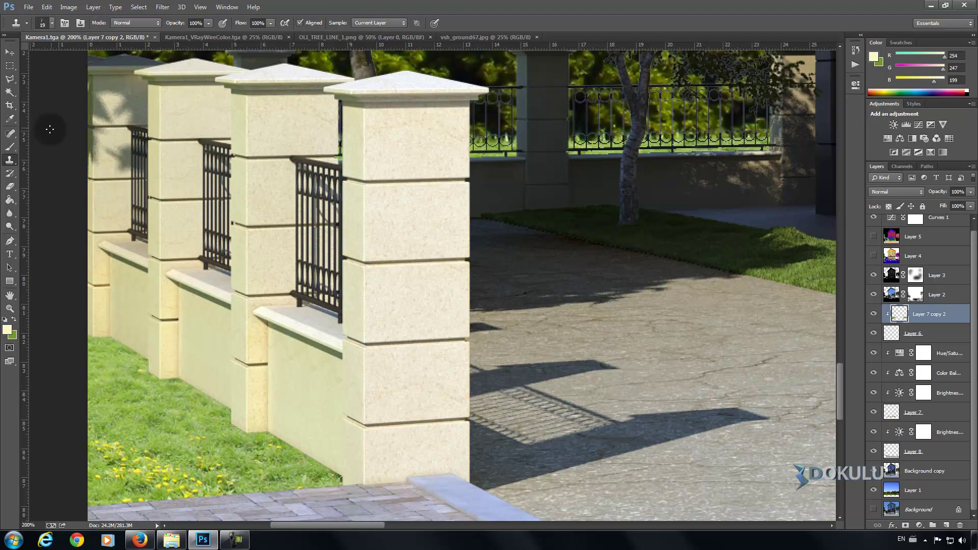
# Step: Choose a grass-blade brush preset and add a new empty layer
pyautogui.click(53, 23)
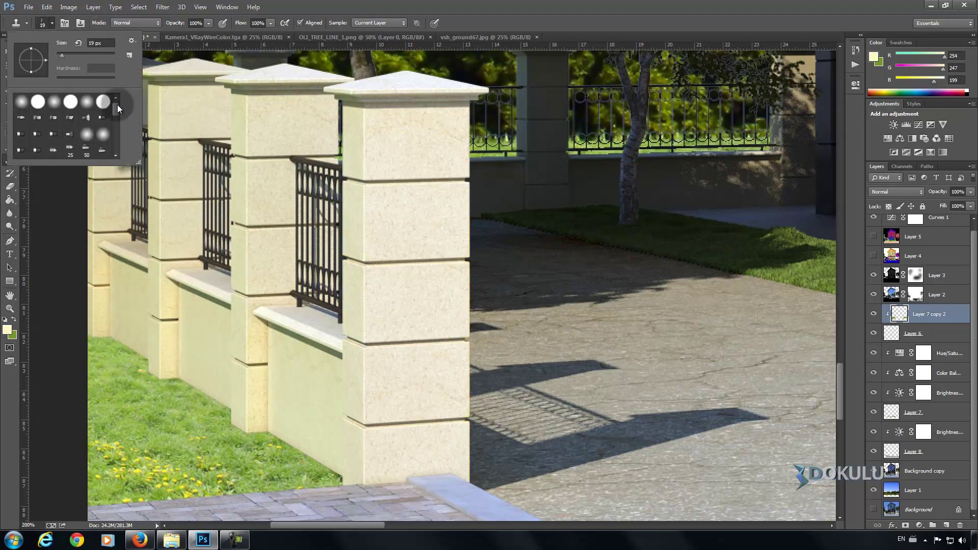
pyautogui.moveTo(138, 163); pyautogui.dragTo(271, 263)
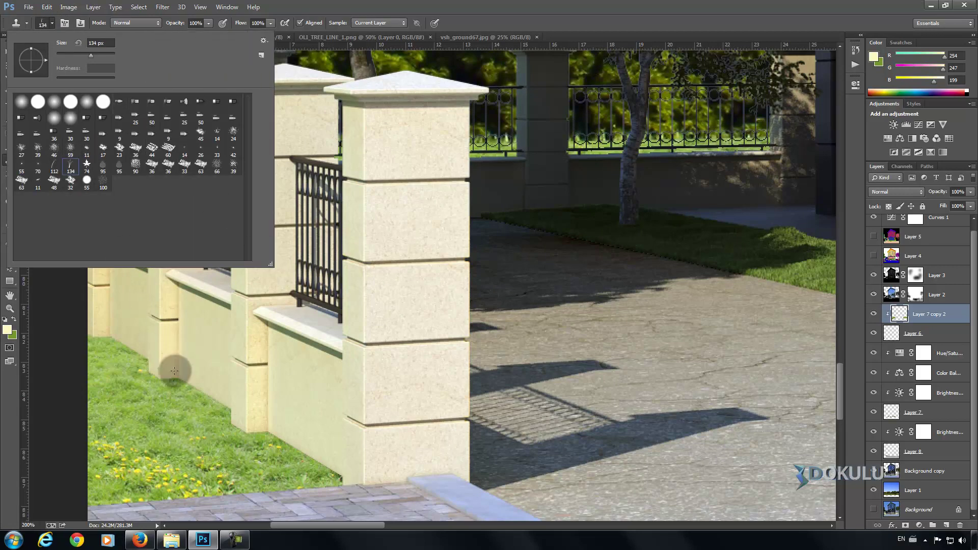
pyautogui.click(191, 390)
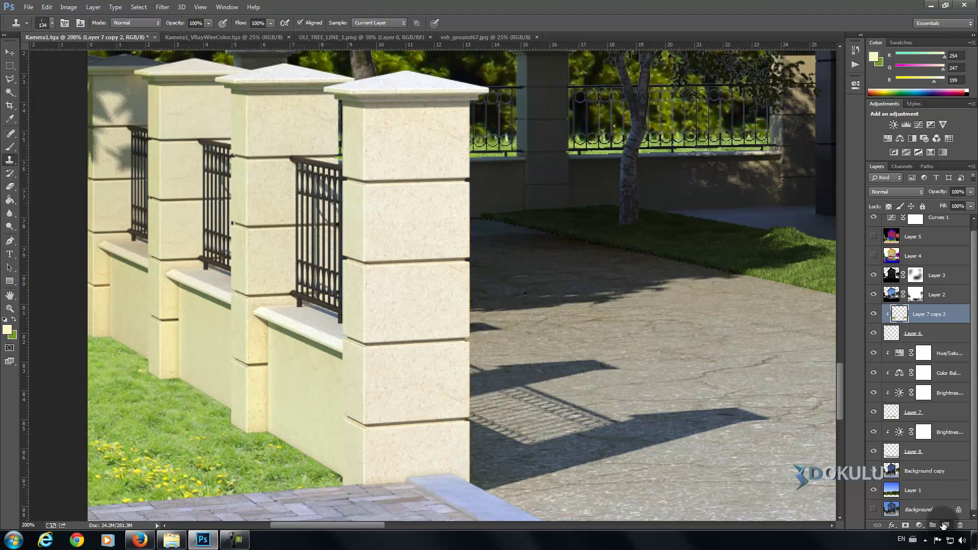
pyautogui.click(944, 525)
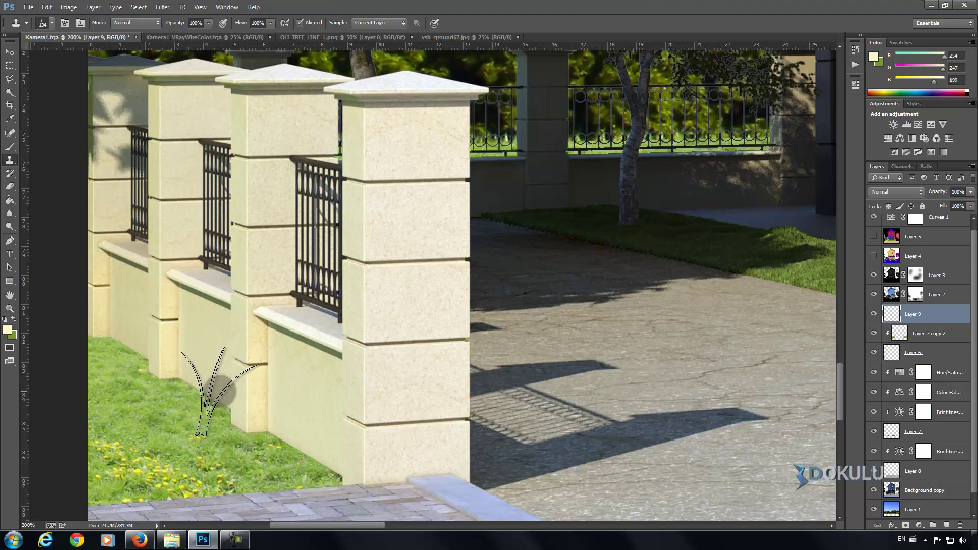
# Step: Shrink the clone brush, clone grass along the wall and pillar base, then undo it
pyautogui.press('.')
pyautogui.keyDown('alt'); pyautogui.rightClick(181, 331); pyautogui.keyUp('alt')
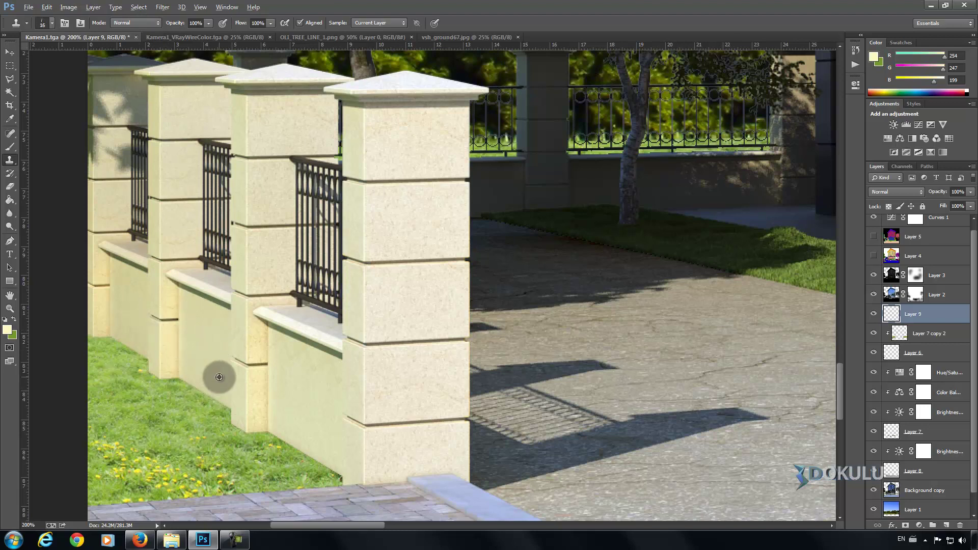
pyautogui.keyDown('alt'); pyautogui.rightClick(219, 377); pyautogui.keyUp('alt')
pyautogui.moveTo(233, 377); pyautogui.dragTo(180, 385)
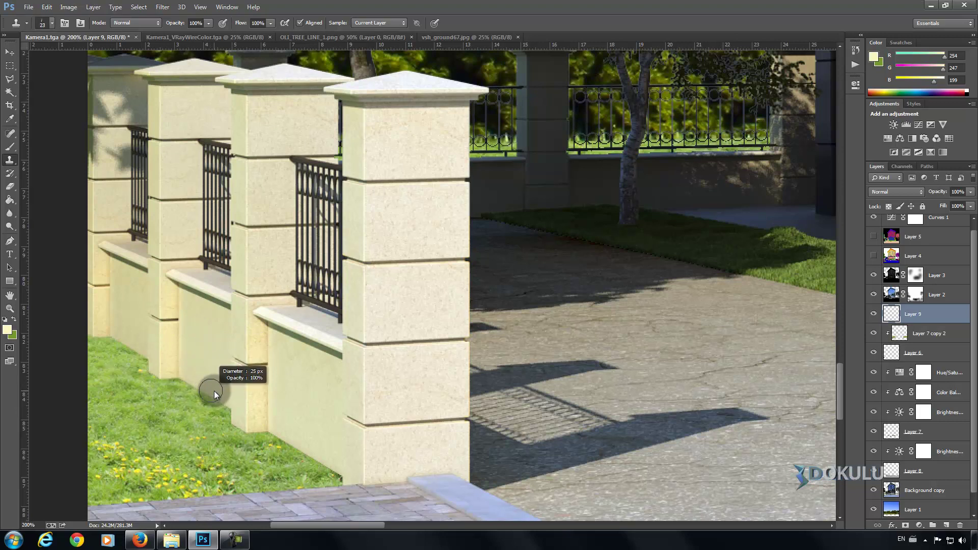
pyautogui.moveTo(209, 389)
pyautogui.mouseDown()
pyautogui.moveTo(182, 376)
pyautogui.moveTo(232, 408)
pyautogui.mouseUp()
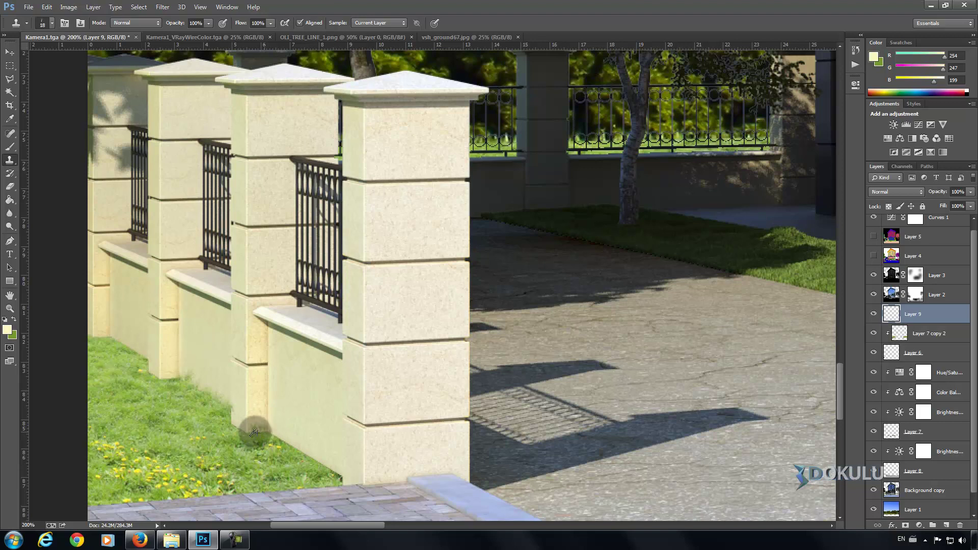
pyautogui.moveTo(263, 426)
pyautogui.mouseDown()
pyautogui.moveTo(234, 426)
pyautogui.moveTo(318, 454)
pyautogui.mouseUp()
pyautogui.hotkey('ctrl', 'z')
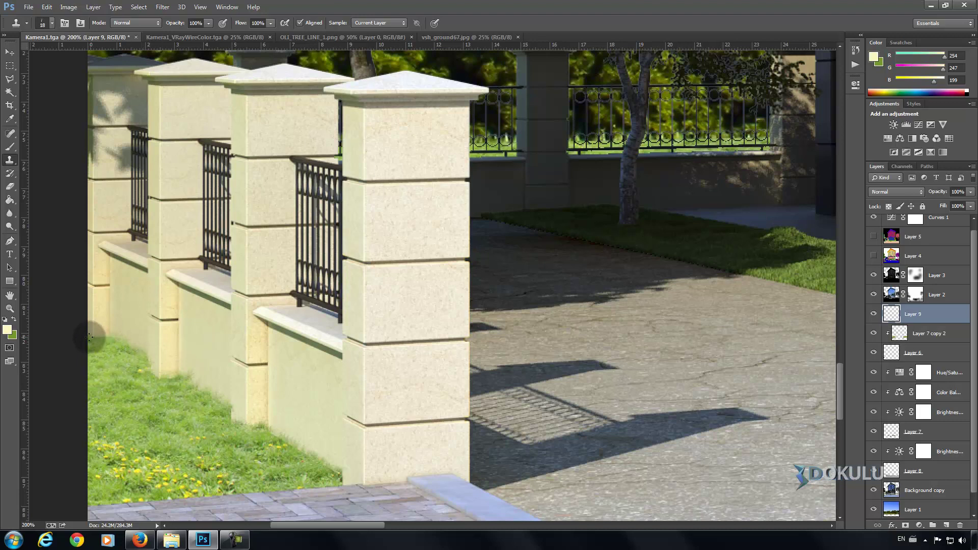
# Step: Switch to the Move tool, fit the image on screen, then zoom to 50% on the building
pyautogui.click(9, 52)
pyautogui.rightClick(380, 247)
pyautogui.click(402, 235)
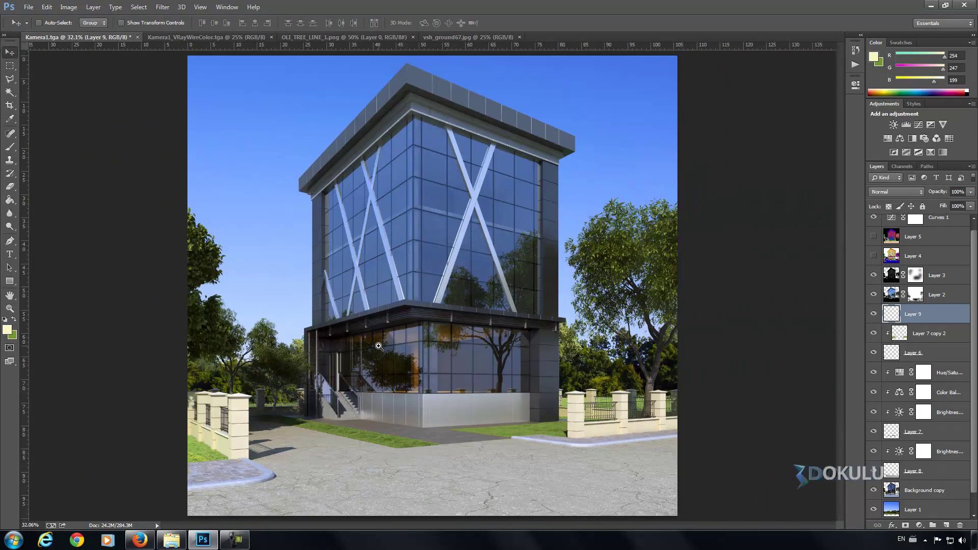
pyautogui.click(379, 346)
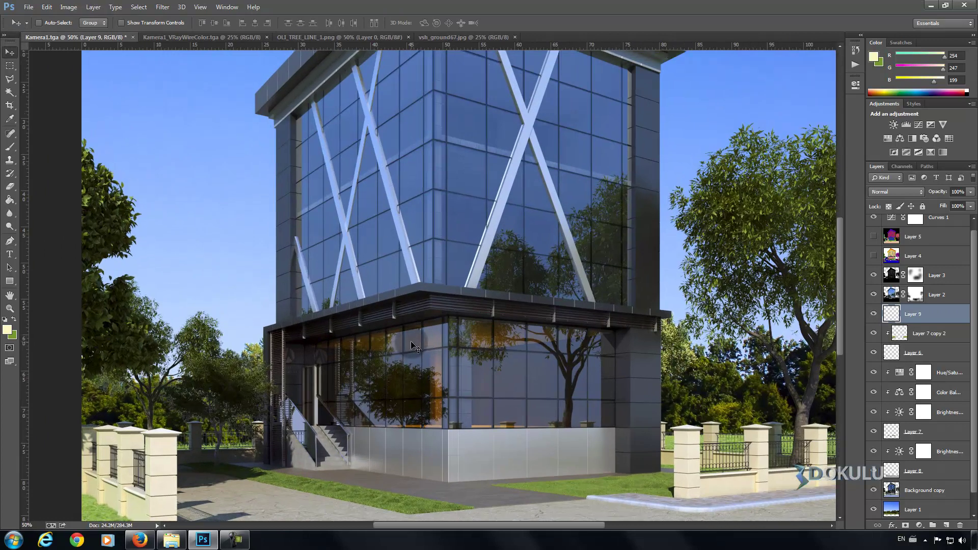
pyautogui.scroll(3, 411, 341)
pyautogui.scroll(2, 444, 346)
pyautogui.scroll(1, 479, 352)
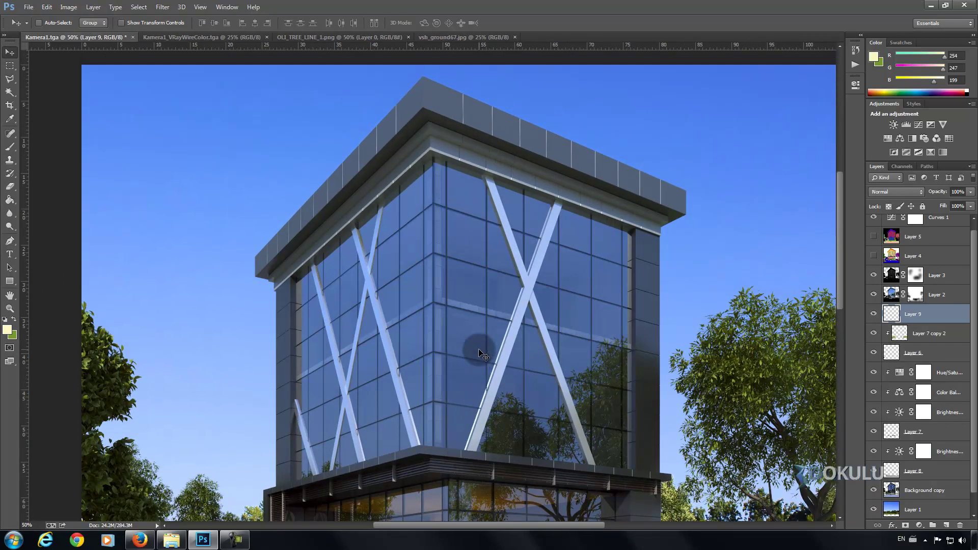
pyautogui.scroll(-1, 479, 351)
pyautogui.scroll(-2, 487, 372)
pyautogui.scroll(-2, 494, 392)
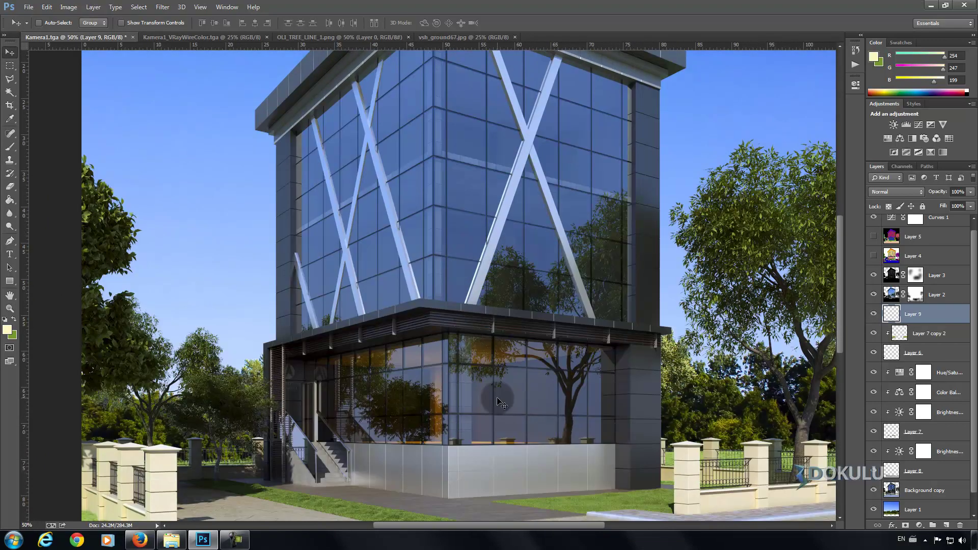
pyautogui.scroll(-1, 498, 401)
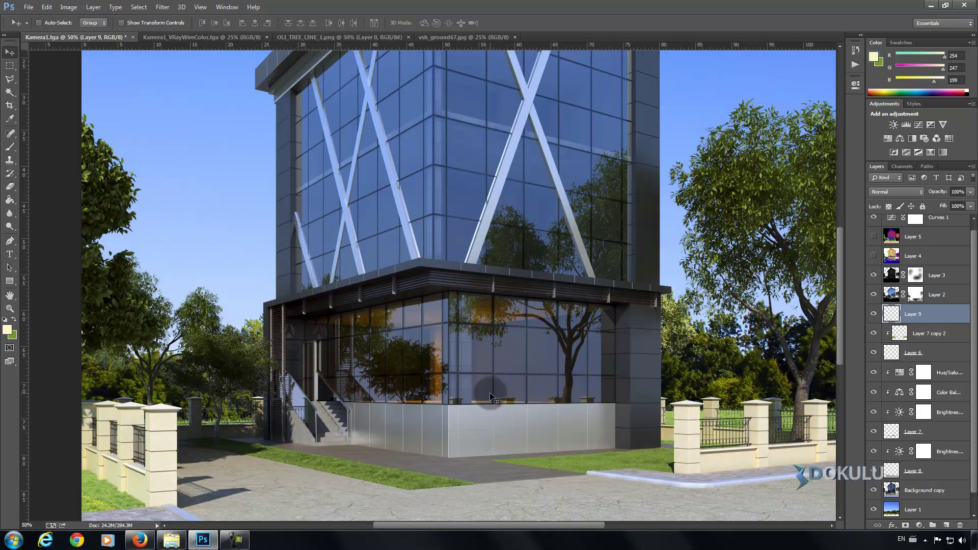
pyautogui.scroll(-1, 484, 393)
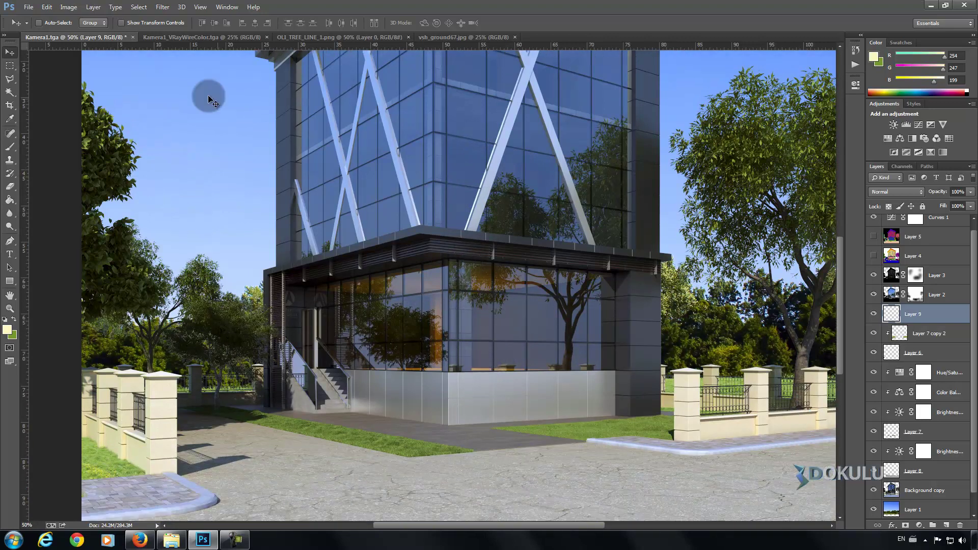
# Step: Open cut-out people file 01 from Textures/13CutOutPeople/Cut outJC_People_Vol2, then close it
pyautogui.click(23, 10)
pyautogui.click(26, 32)
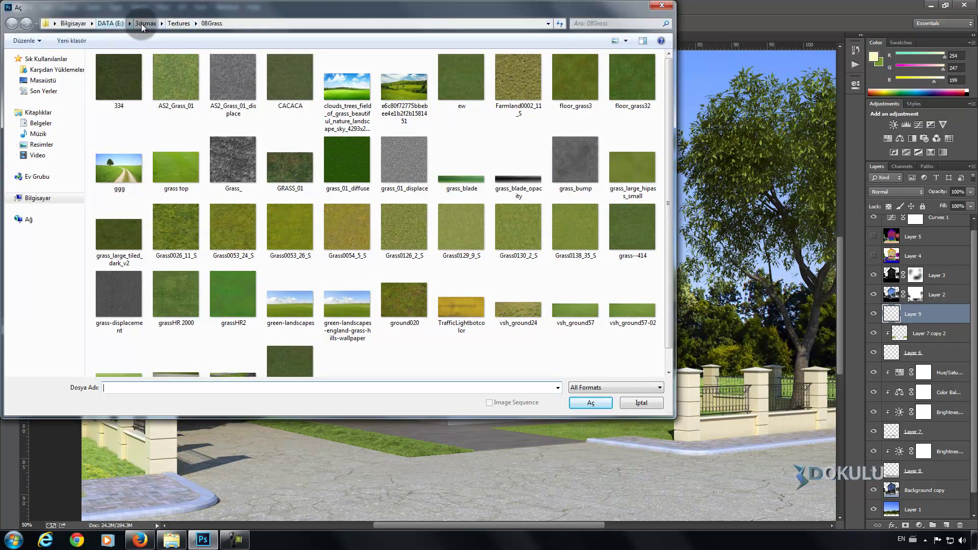
pyautogui.click(156, 24)
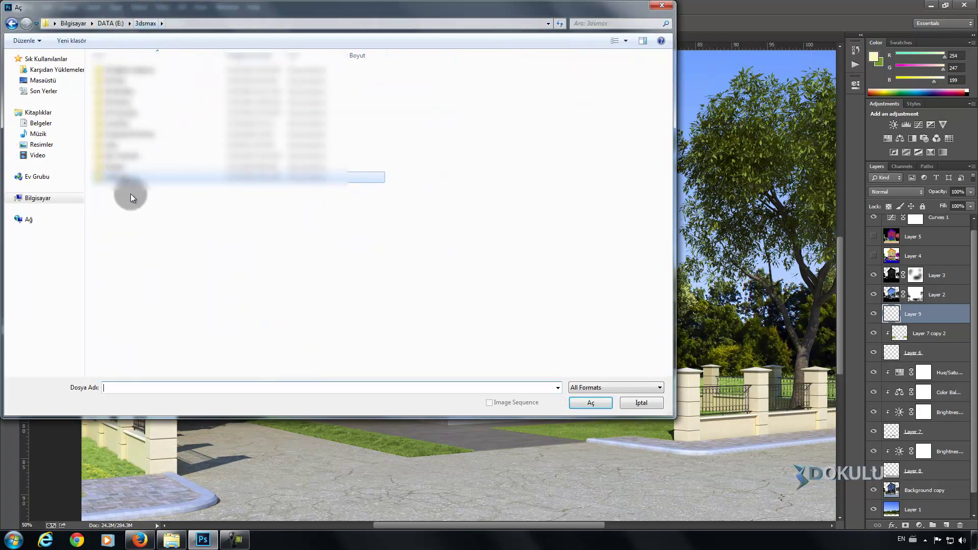
pyautogui.click(18, 23)
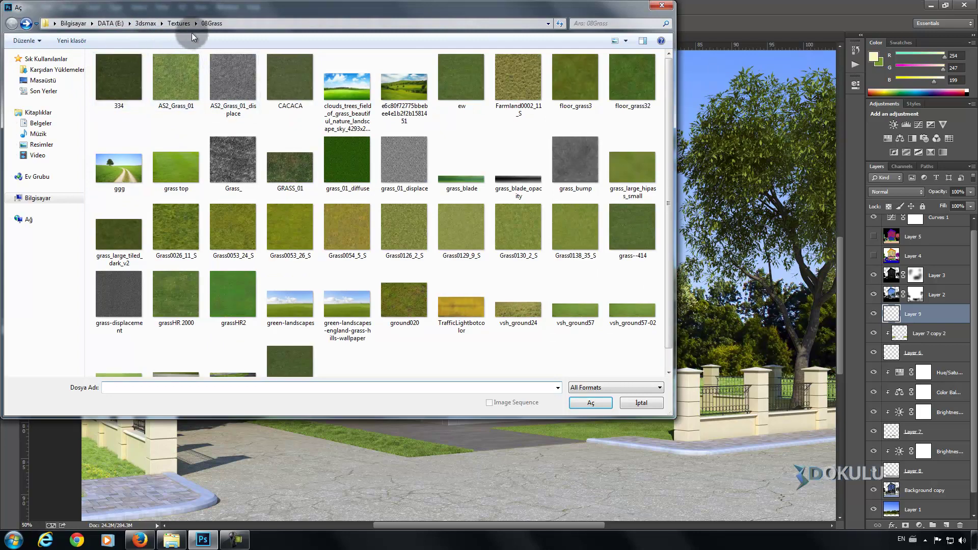
pyautogui.click(181, 24)
pyautogui.click(133, 199)
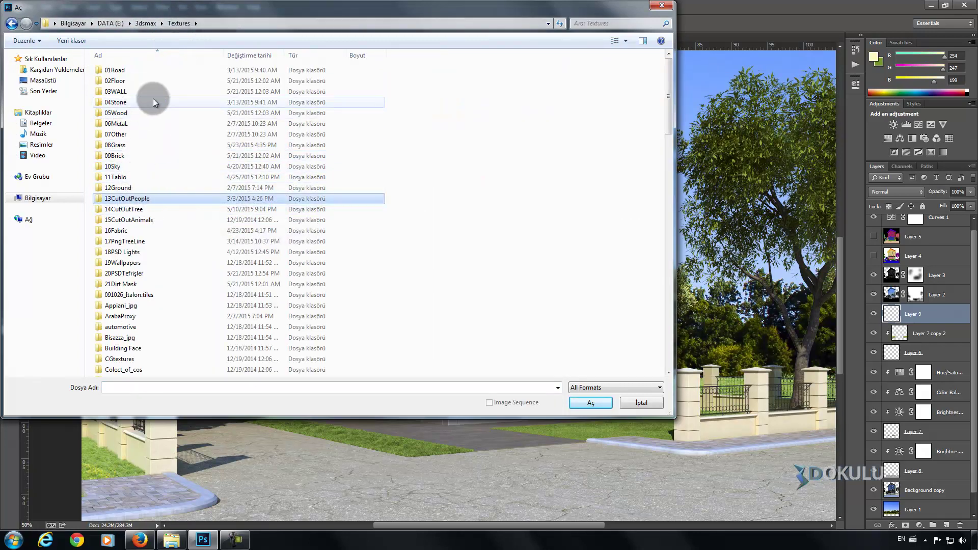
pyautogui.doubleClick(132, 201)
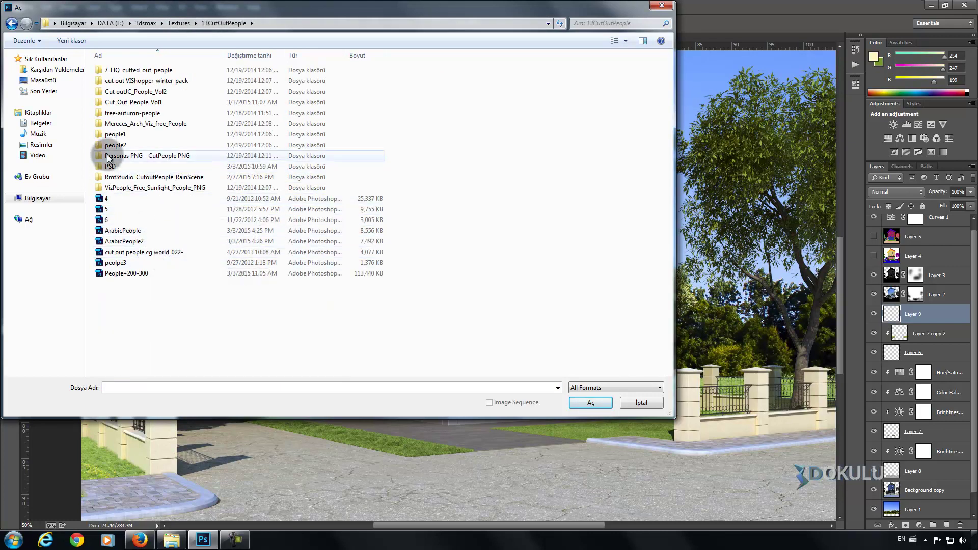
pyautogui.doubleClick(146, 92)
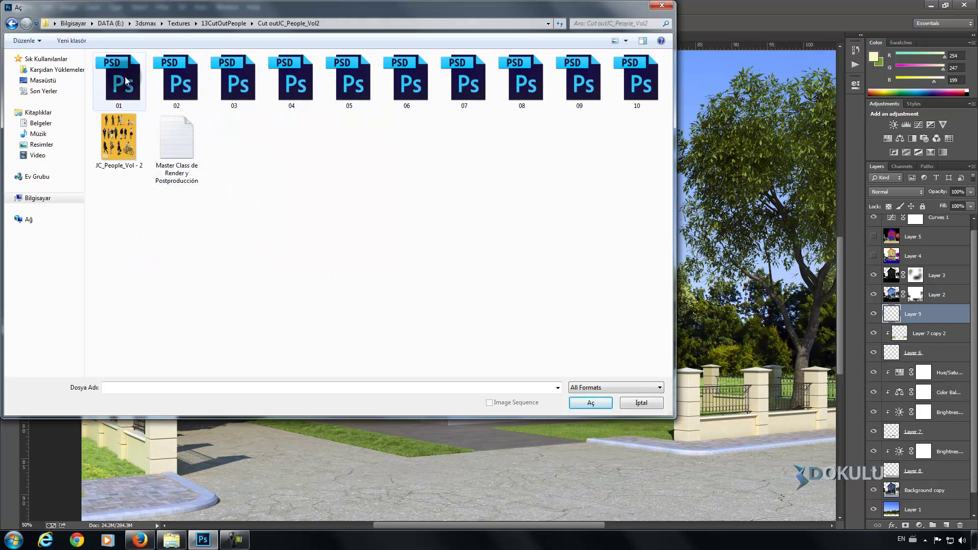
pyautogui.doubleClick(105, 75)
pyautogui.click(476, 216)
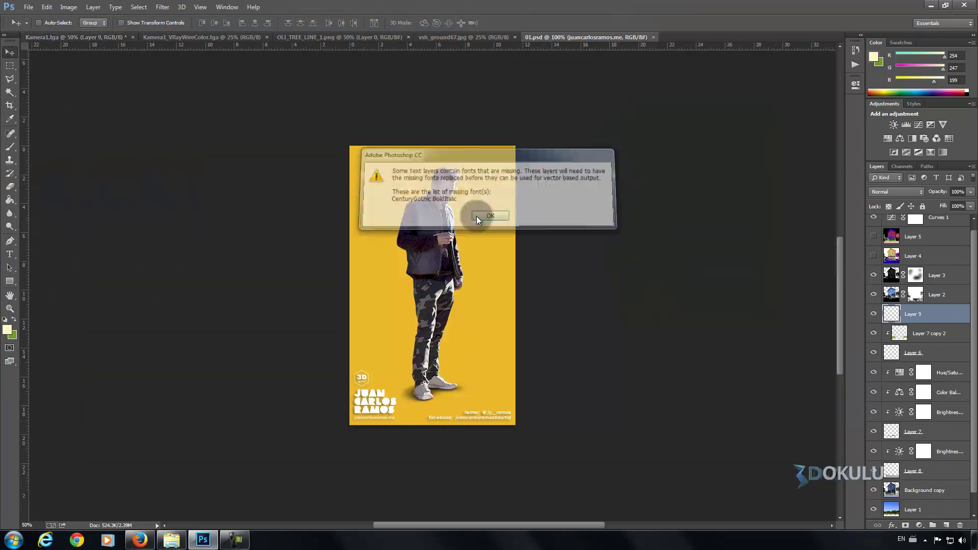
pyautogui.click(653, 40)
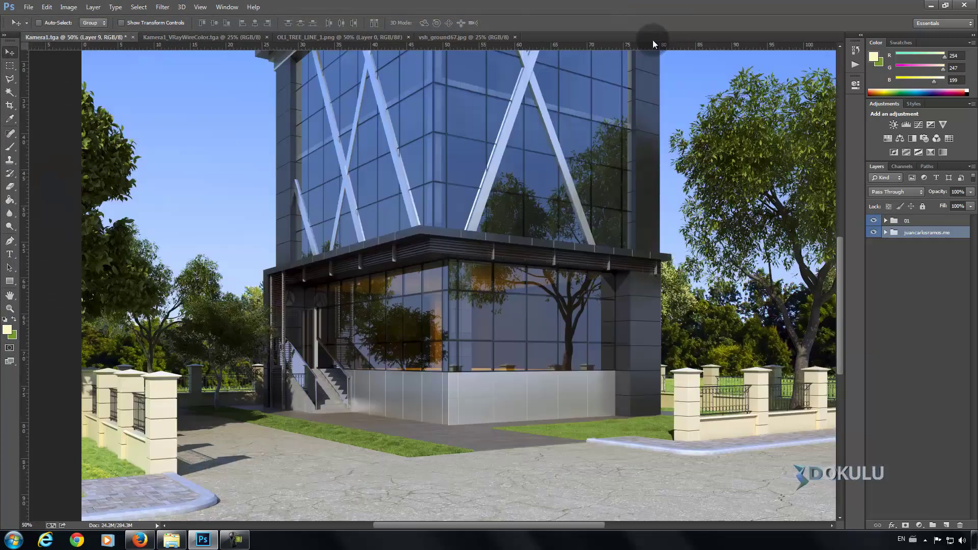
# Step: Open cut-out people files 02 and 03, dismissing the missing-fonts warnings
pyautogui.click(28, 7)
pyautogui.click(35, 28)
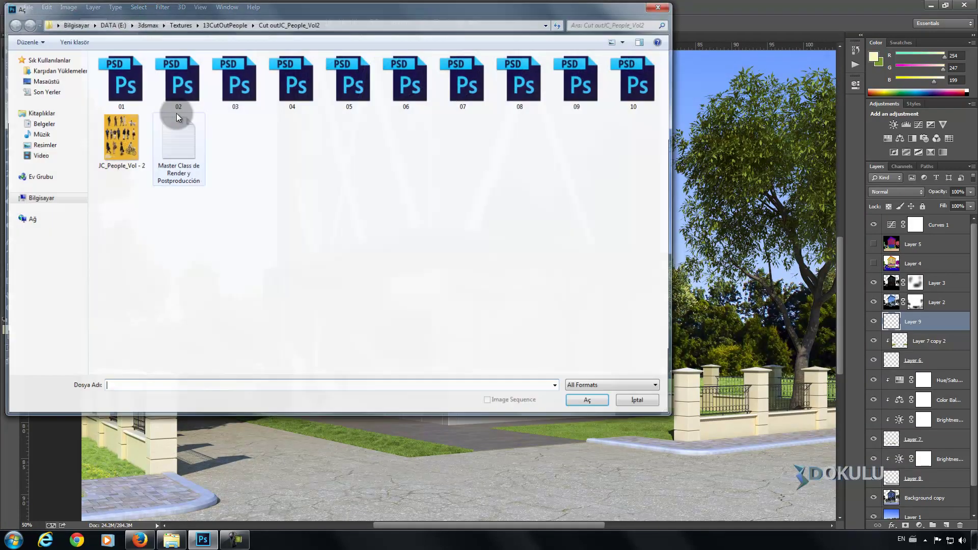
pyautogui.doubleClick(120, 80)
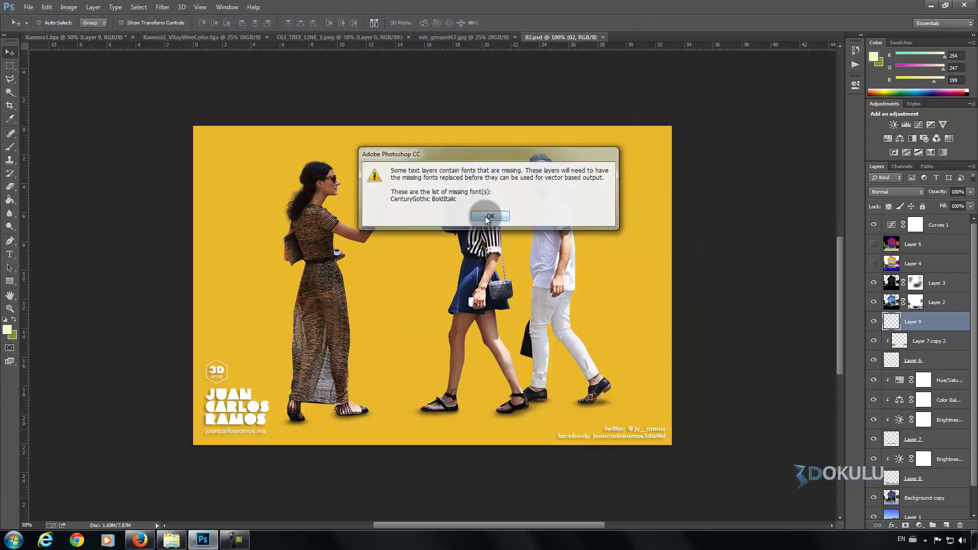
pyautogui.click(487, 217)
pyautogui.click(28, 7)
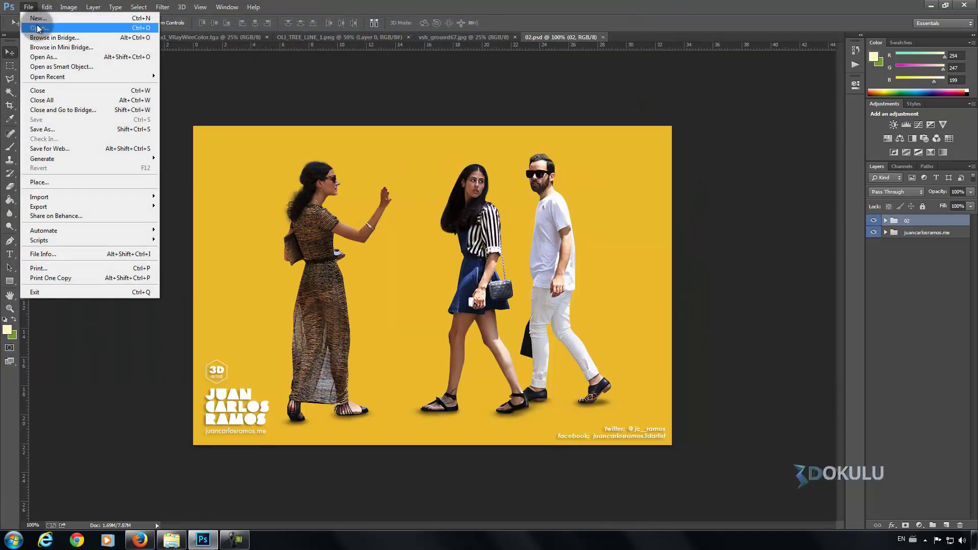
pyautogui.click(34, 27)
pyautogui.doubleClick(236, 84)
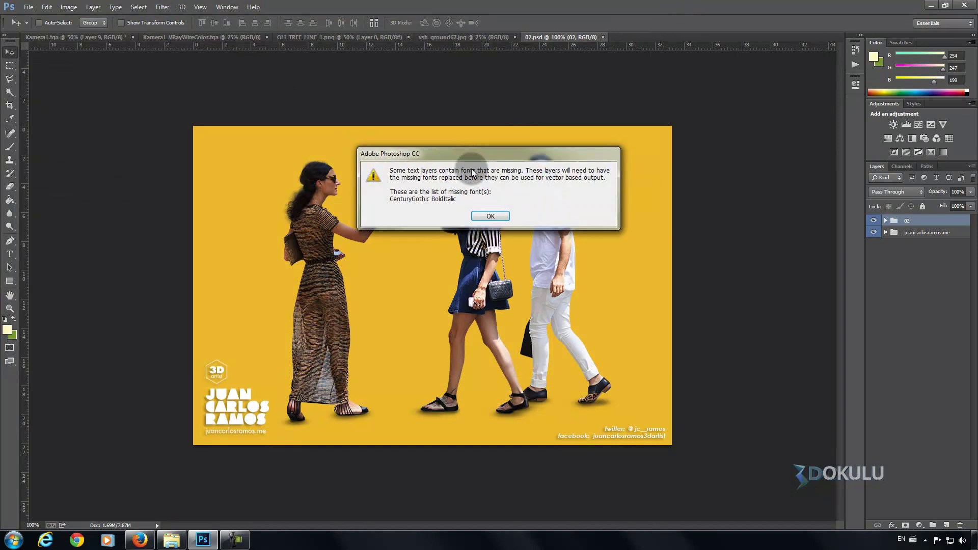
pyautogui.click(491, 214)
# Step: Close the 02 and 03 people posters and open 04.psd
pyautogui.click(604, 37)
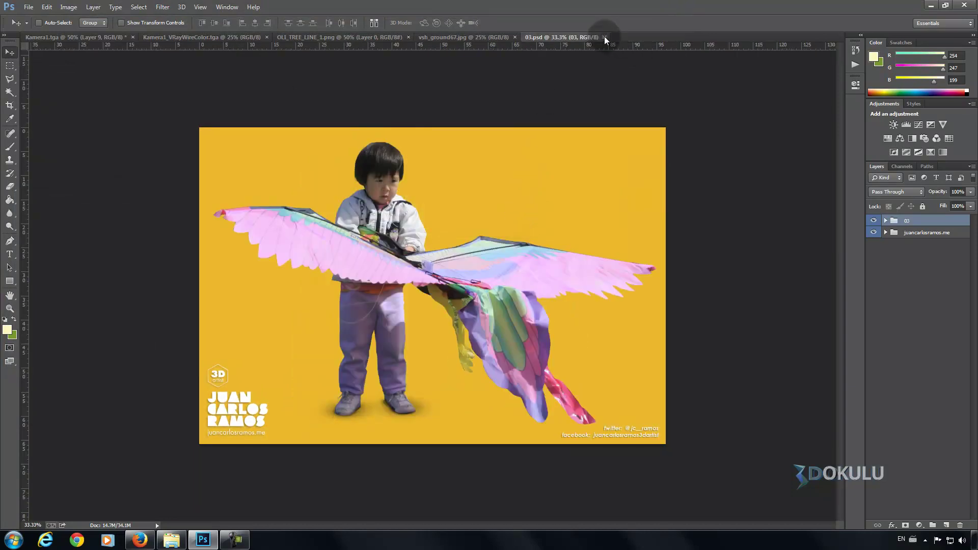
pyautogui.click(28, 7)
pyautogui.click(35, 27)
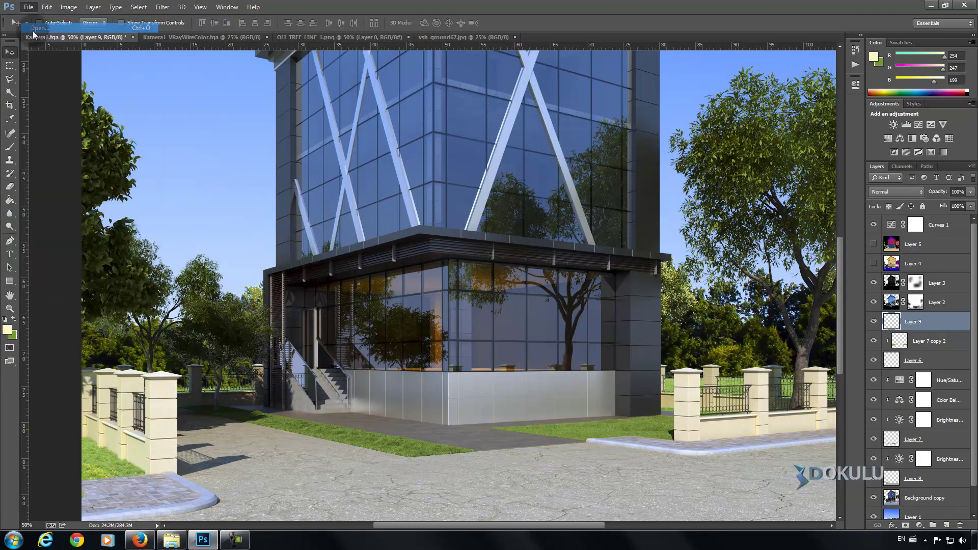
pyautogui.doubleClick(311, 94)
# Step: Merge the men layers in group 04 into layer 04 and drag it onto Kamera1
pyautogui.click(492, 215)
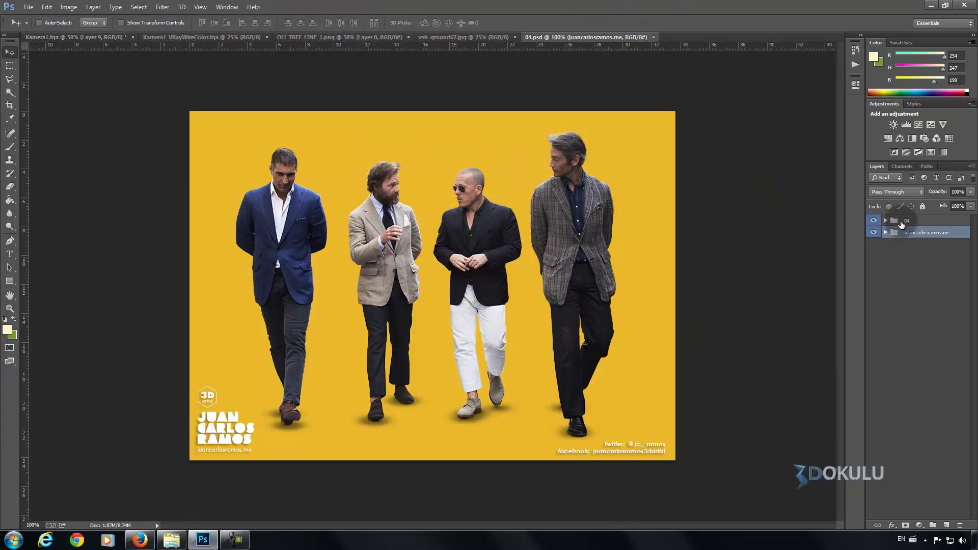
pyautogui.click(886, 232)
pyautogui.click(887, 221)
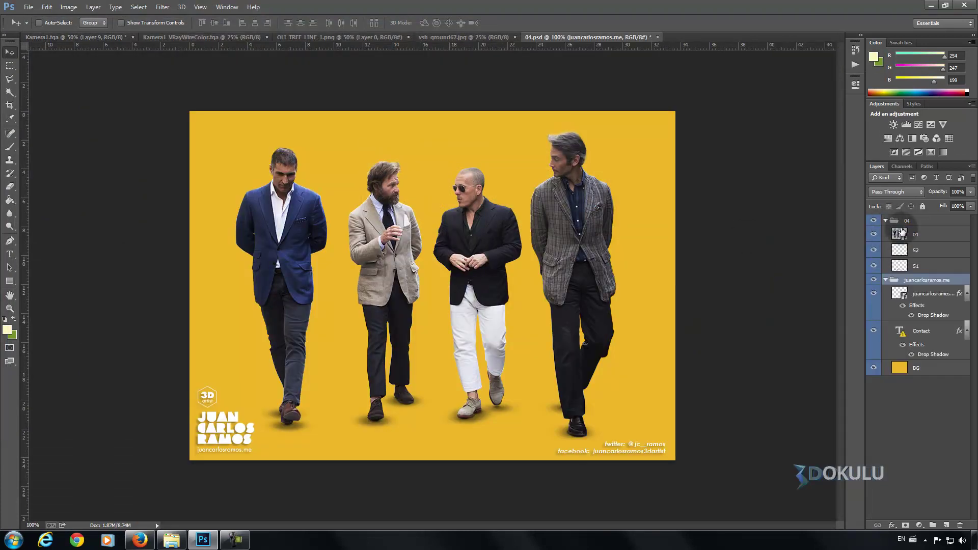
pyautogui.click(918, 233)
pyautogui.keyDown('shift'); pyautogui.click(916, 265); pyautogui.keyUp('shift')
pyautogui.rightClick(915, 254)
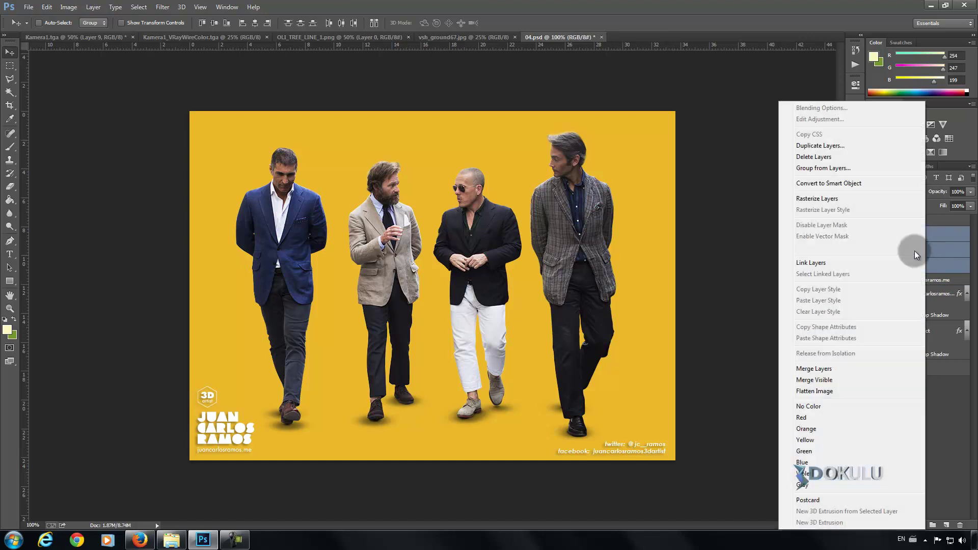
pyautogui.click(817, 368)
pyautogui.moveTo(438, 271)
pyautogui.mouseDown()
pyautogui.moveTo(224, 161)
pyautogui.moveTo(419, 256)
pyautogui.mouseUp()
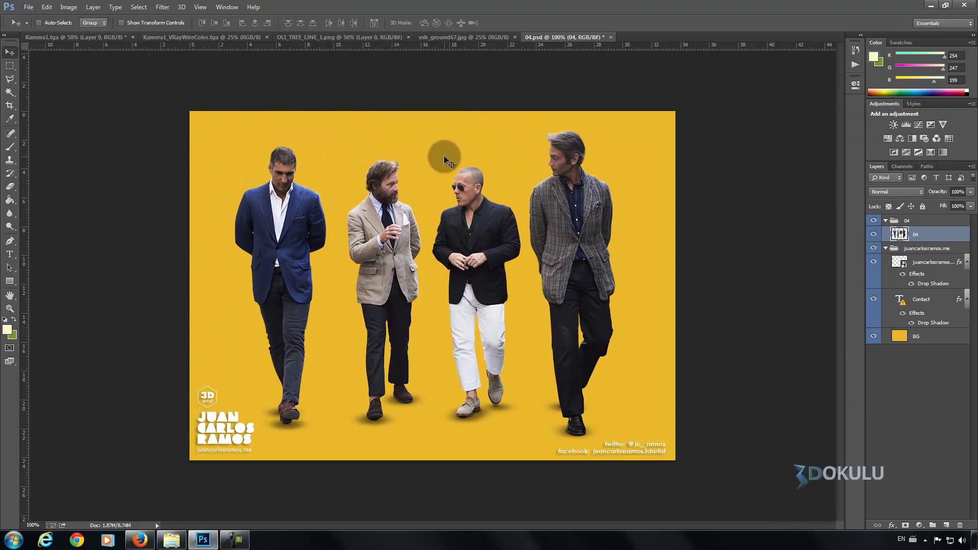
pyautogui.moveTo(442, 207)
pyautogui.mouseDown()
pyautogui.moveTo(80, 43)
pyautogui.moveTo(360, 388)
pyautogui.moveTo(354, 412)
pyautogui.mouseUp()
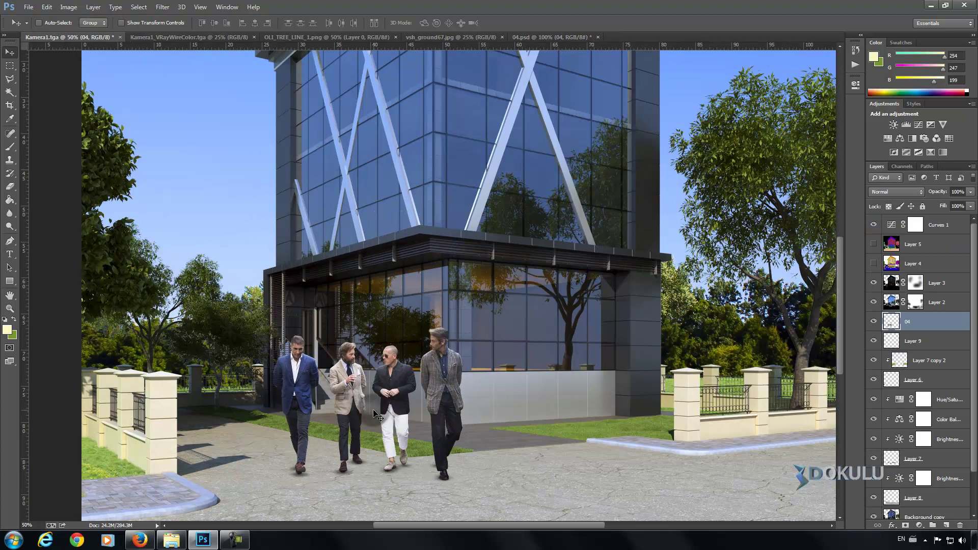
# Step: Nudge the four men left and scale them up slightly with Free Transform
pyautogui.rightClick(386, 388)
pyautogui.click(413, 461)
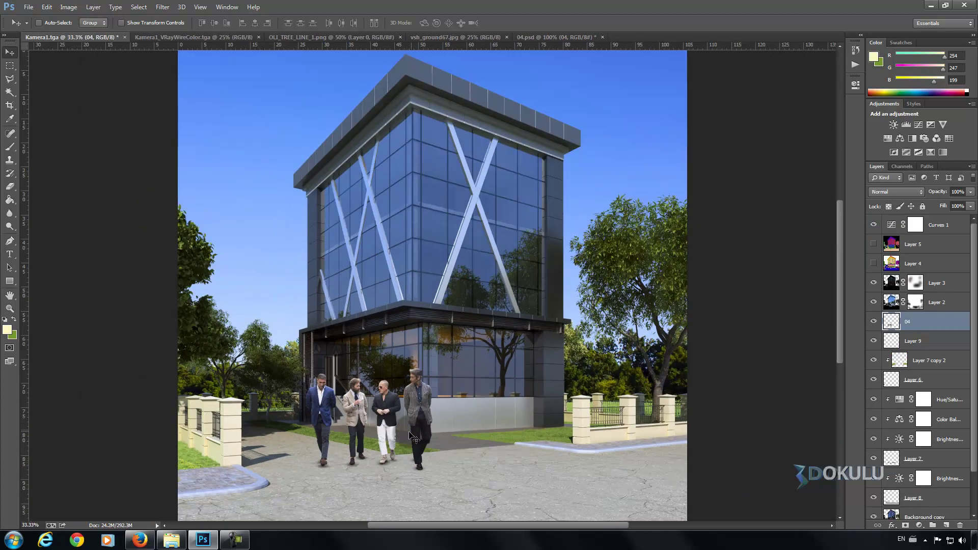
pyautogui.click(377, 447)
pyautogui.scroll(-3, 378, 447)
pyautogui.moveTo(346, 328); pyautogui.dragTo(334, 330)
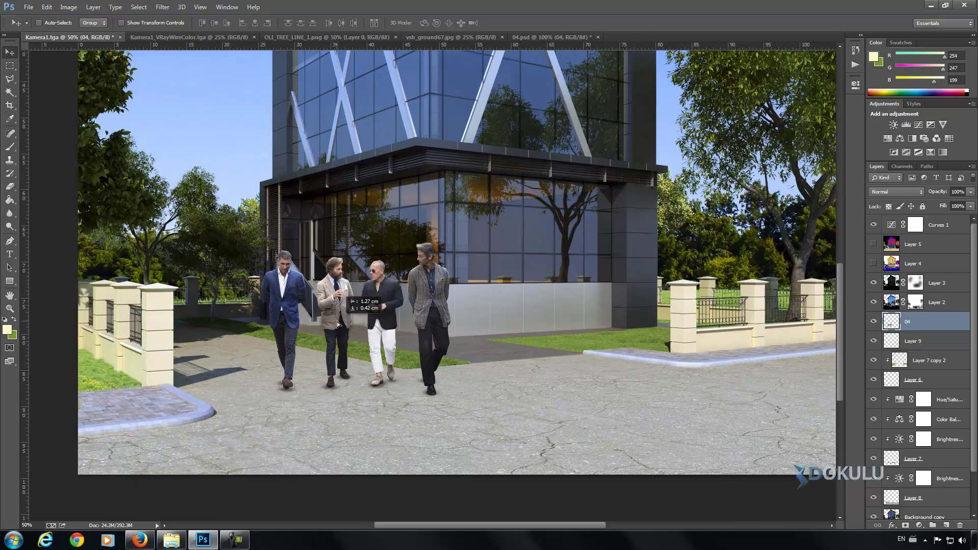
pyautogui.hotkey('ctrl', 't')
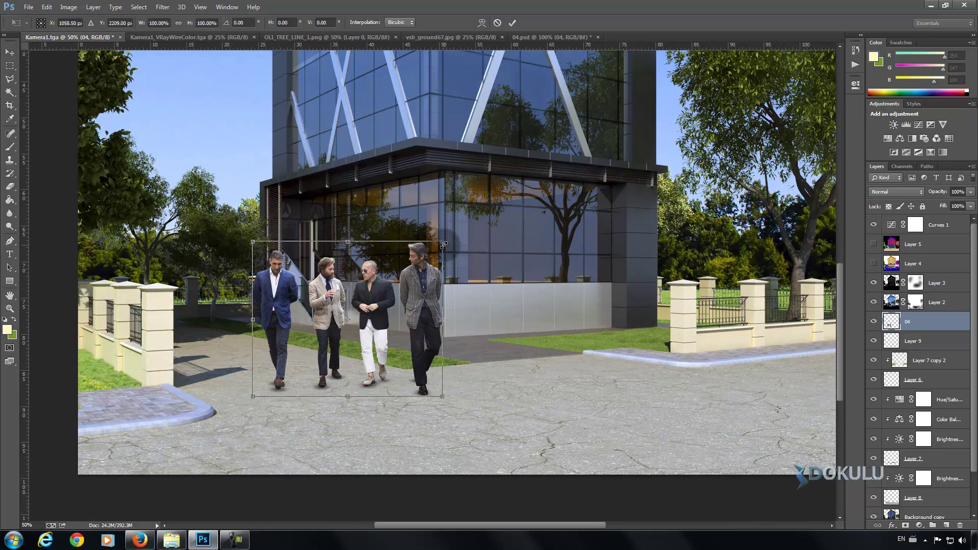
pyautogui.moveTo(443, 243); pyautogui.dragTo(463, 233)
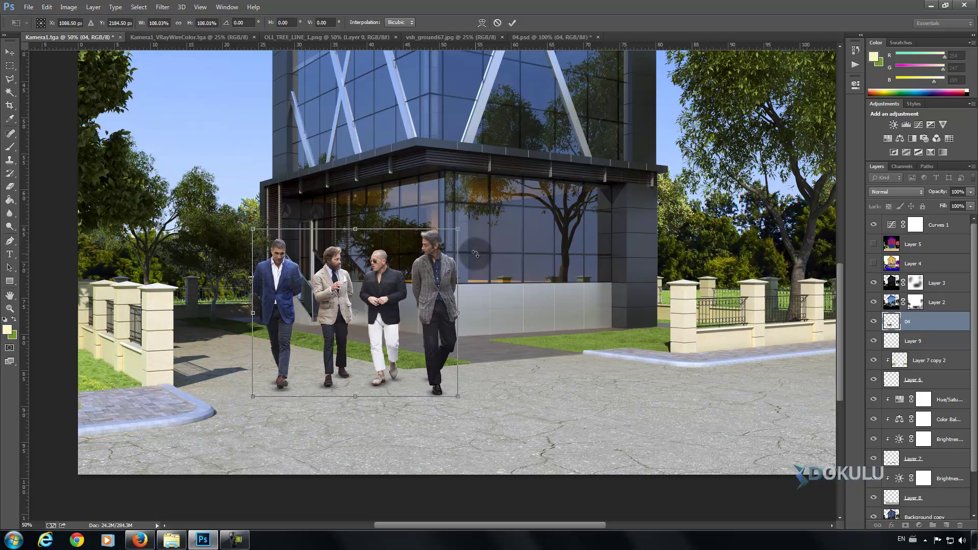
pyautogui.press('Return')
# Step: Move layer 04 above Layer 3, shift the men left, and enlarge them again
pyautogui.moveTo(925, 285); pyautogui.dragTo(925, 274)
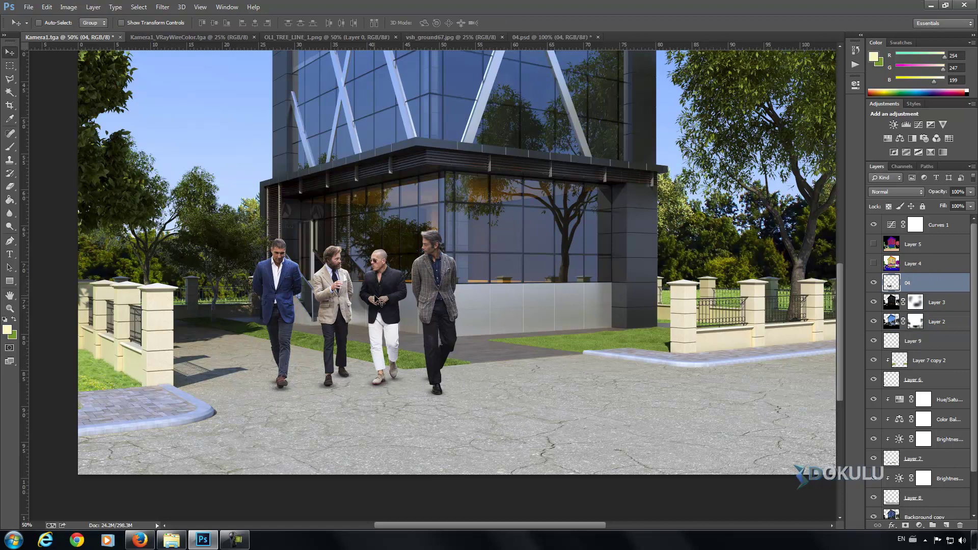
pyautogui.moveTo(346, 297); pyautogui.dragTo(334, 303)
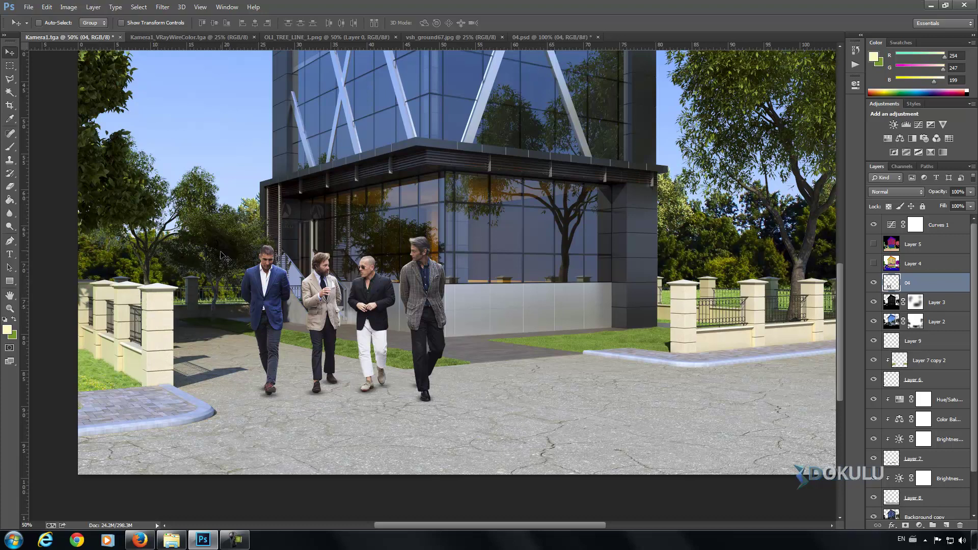
pyautogui.moveTo(336, 303); pyautogui.dragTo(332, 303)
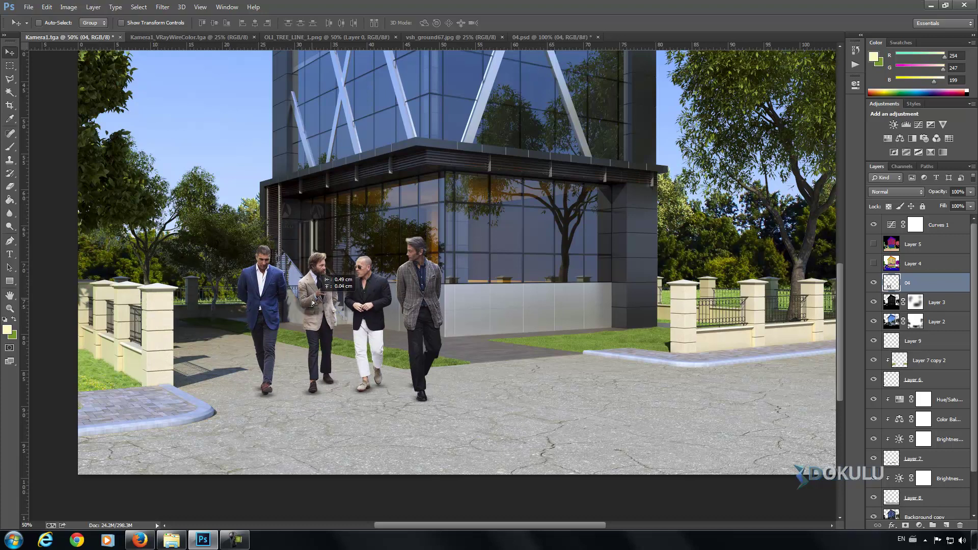
pyautogui.hotkey('ctrl', 't')
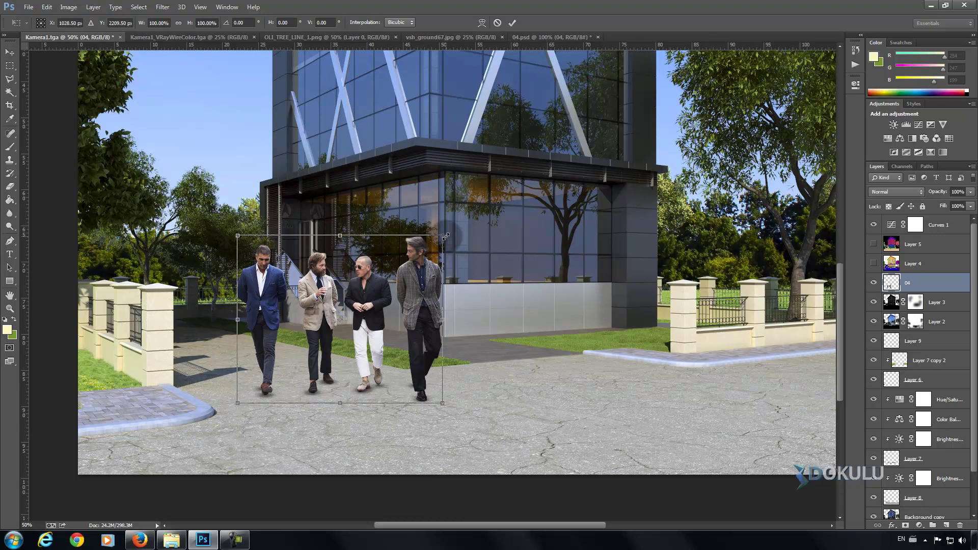
pyautogui.moveTo(445, 236); pyautogui.dragTo(450, 233)
pyautogui.press('Return')
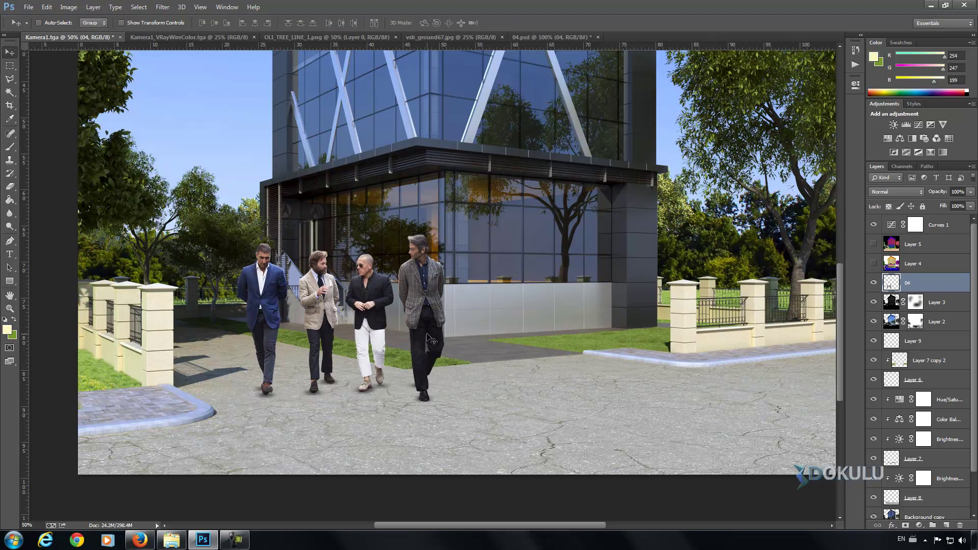
# Step: Zoom out and drag the four men into the lower-right foreground
pyautogui.rightClick(404, 311)
pyautogui.click(442, 381)
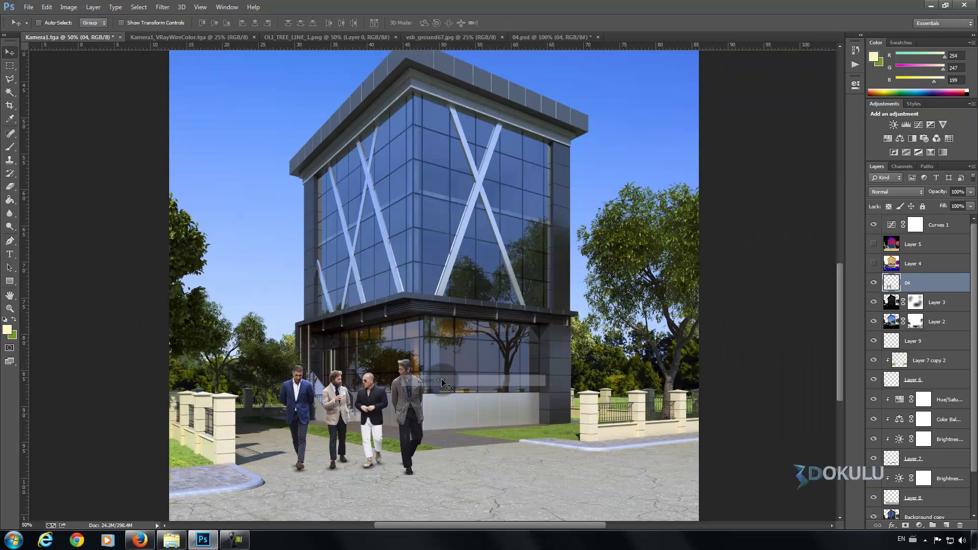
pyautogui.moveTo(390, 434)
pyautogui.mouseDown()
pyautogui.moveTo(558, 427)
pyautogui.moveTo(608, 452)
pyautogui.mouseUp()
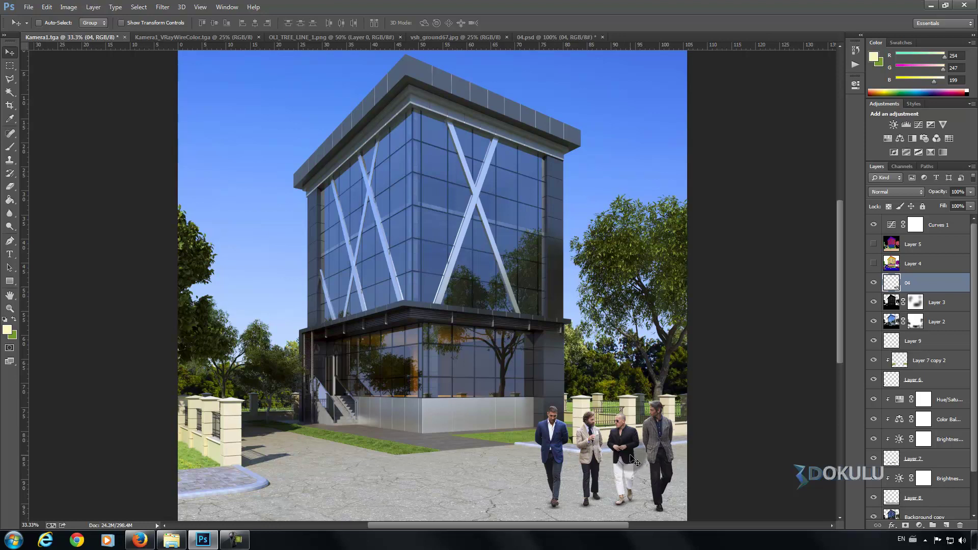
pyautogui.moveTo(606, 449); pyautogui.dragTo(615, 452)
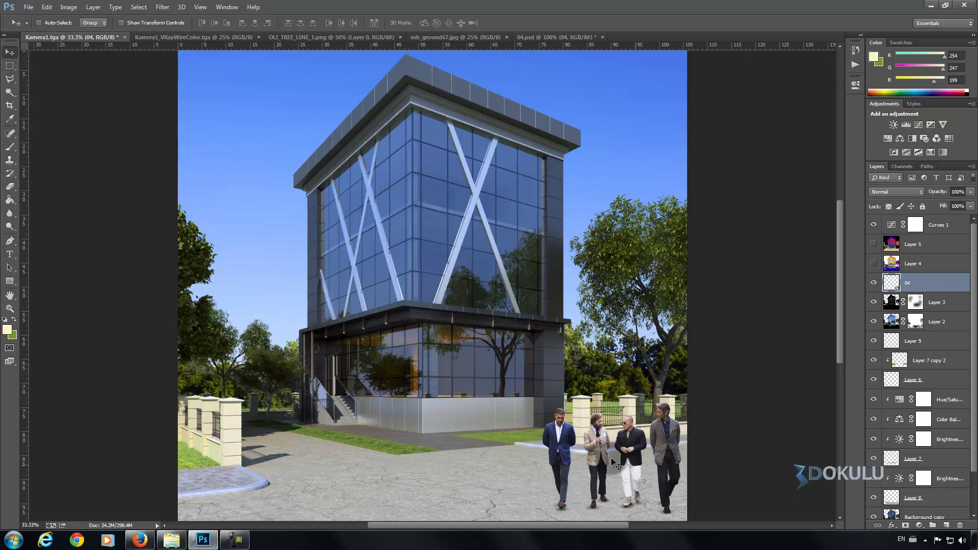
pyautogui.click(636, 468)
# Step: Scale the men up to about 160% with Free Transform
pyautogui.hotkey('ctrl', 't')
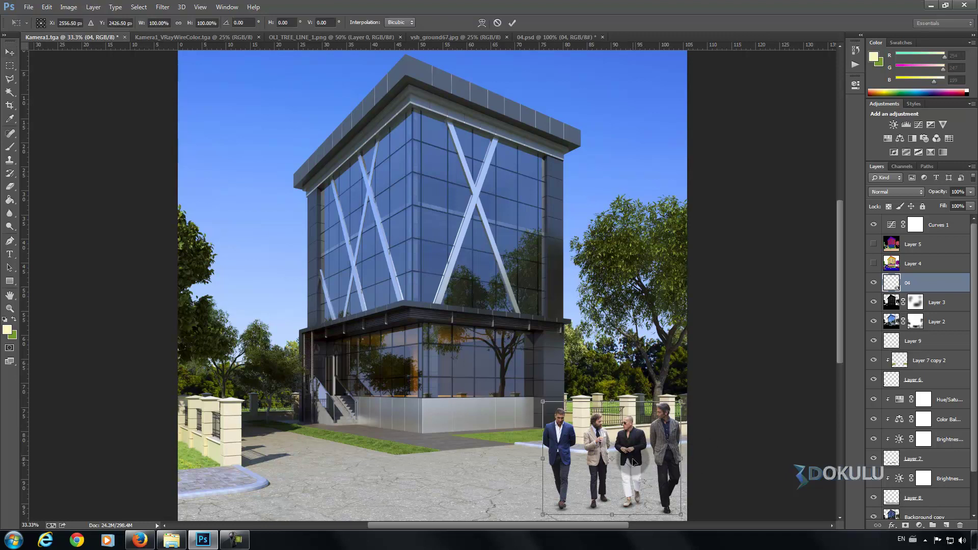
pyautogui.moveTo(681, 401); pyautogui.dragTo(752, 318)
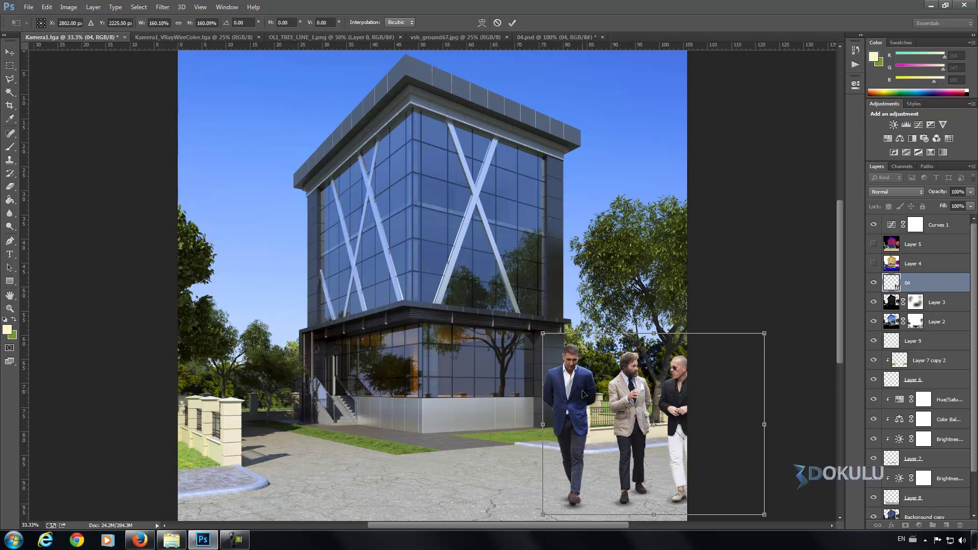
pyautogui.press('Return')
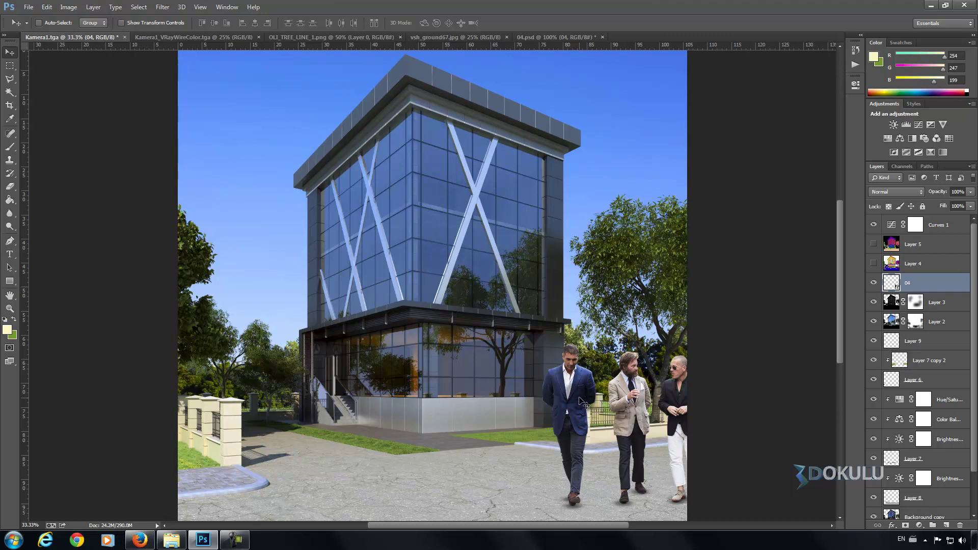
# Step: Move the four walking men left in front of the entrance and scale them to about 78%
pyautogui.moveTo(580, 395); pyautogui.dragTo(550, 405)
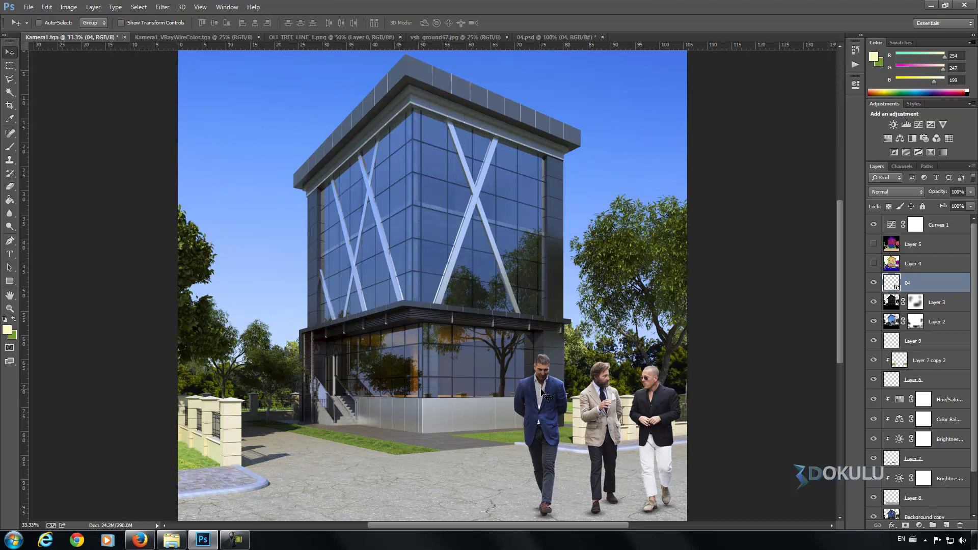
pyautogui.moveTo(548, 396)
pyautogui.mouseDown()
pyautogui.moveTo(369, 353)
pyautogui.moveTo(326, 361)
pyautogui.mouseUp()
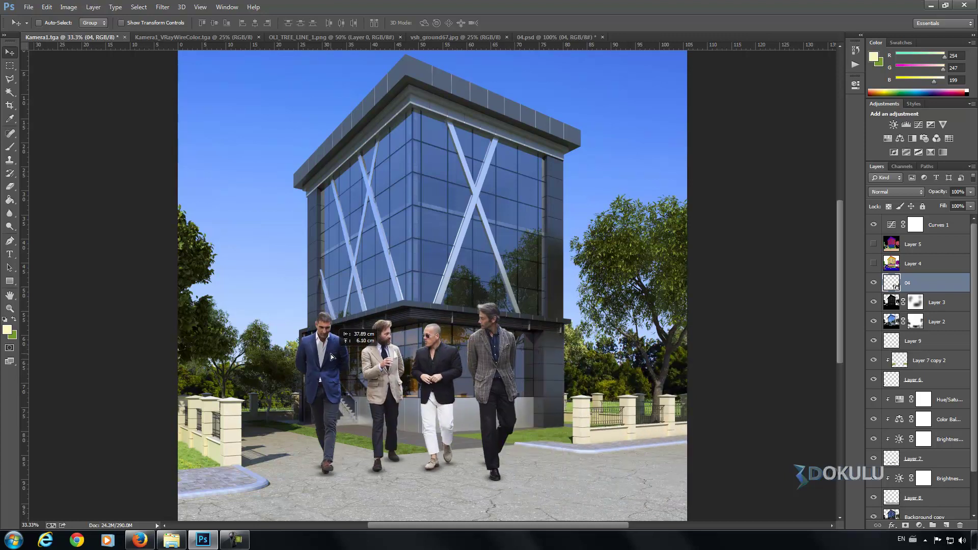
pyautogui.moveTo(395, 392)
pyautogui.mouseDown()
pyautogui.moveTo(316, 390)
pyautogui.moveTo(386, 388)
pyautogui.mouseUp()
pyautogui.hotkey('ctrl', 't')
pyautogui.moveTo(499, 313); pyautogui.dragTo(428, 373)
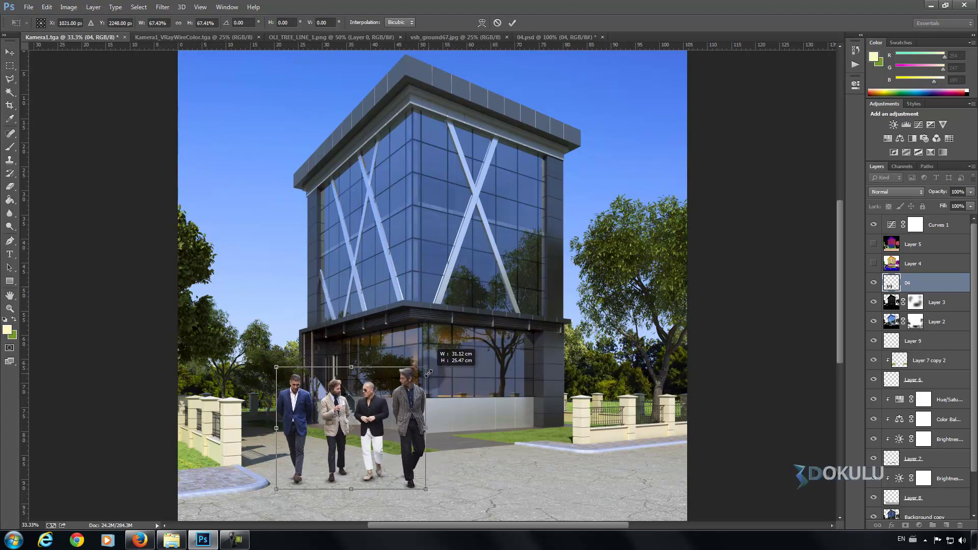
pyautogui.press('Return')
# Step: Enlarge the four men slightly and nudge them into position on the pavement
pyautogui.scroll(1, 376, 405)
pyautogui.scroll(-3, 377, 405)
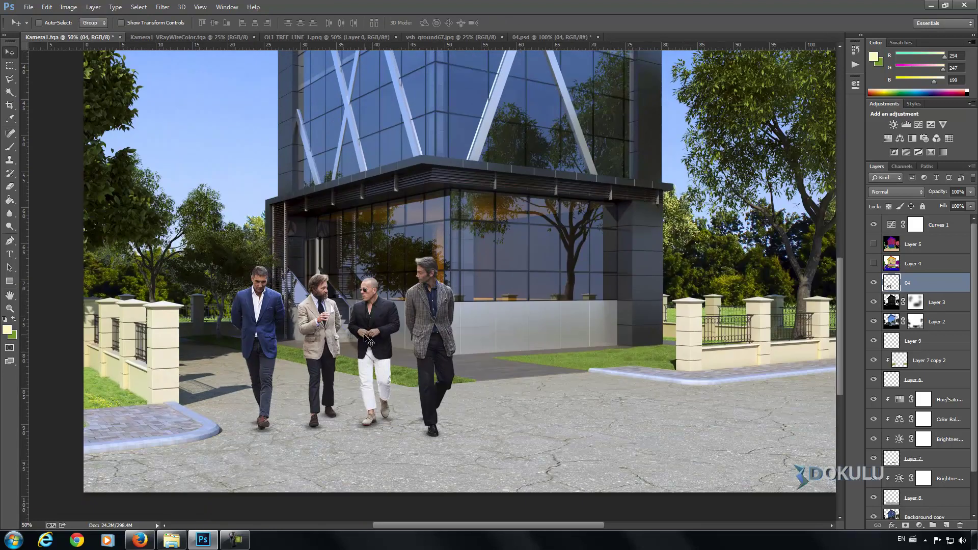
pyautogui.hotkey('ctrl', 't')
pyautogui.moveTo(467, 250); pyautogui.dragTo(474, 245)
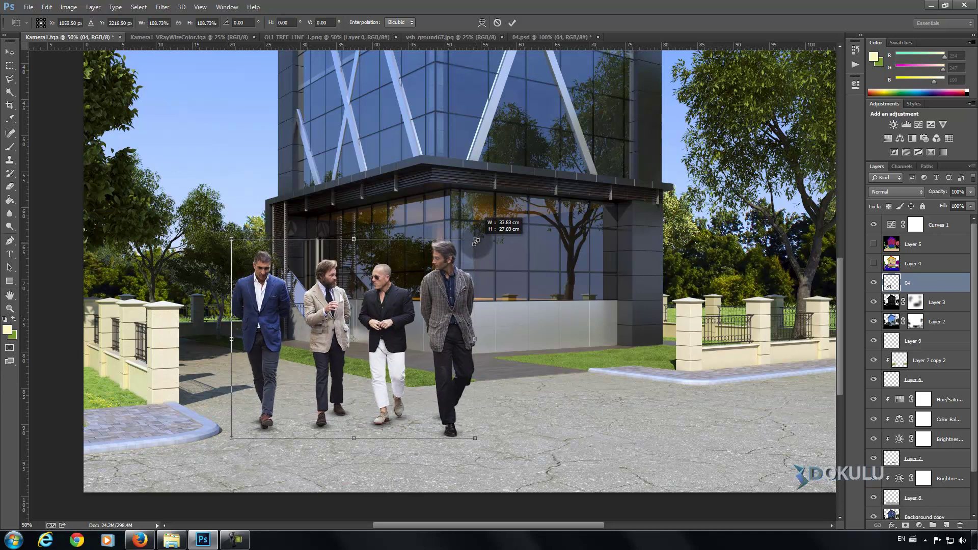
pyautogui.press('Return')
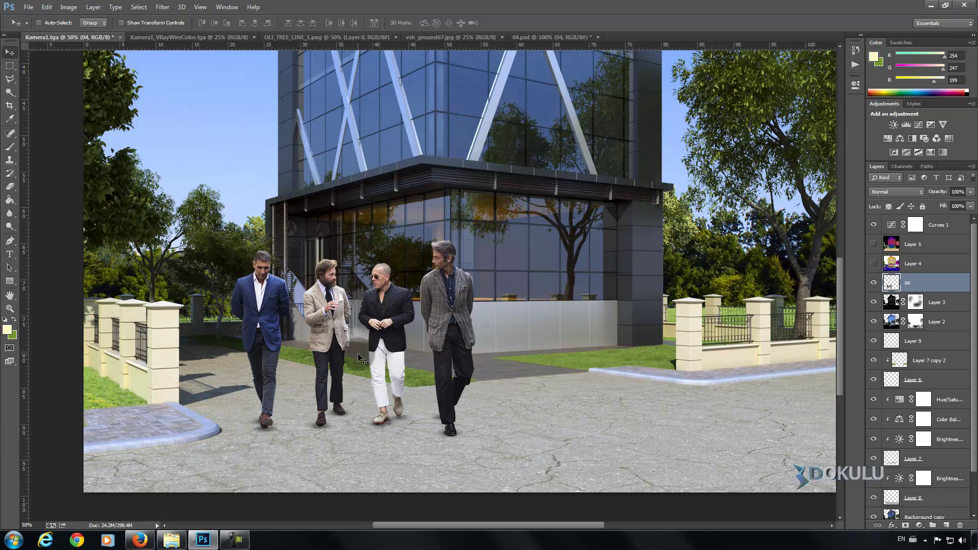
pyautogui.click(293, 399)
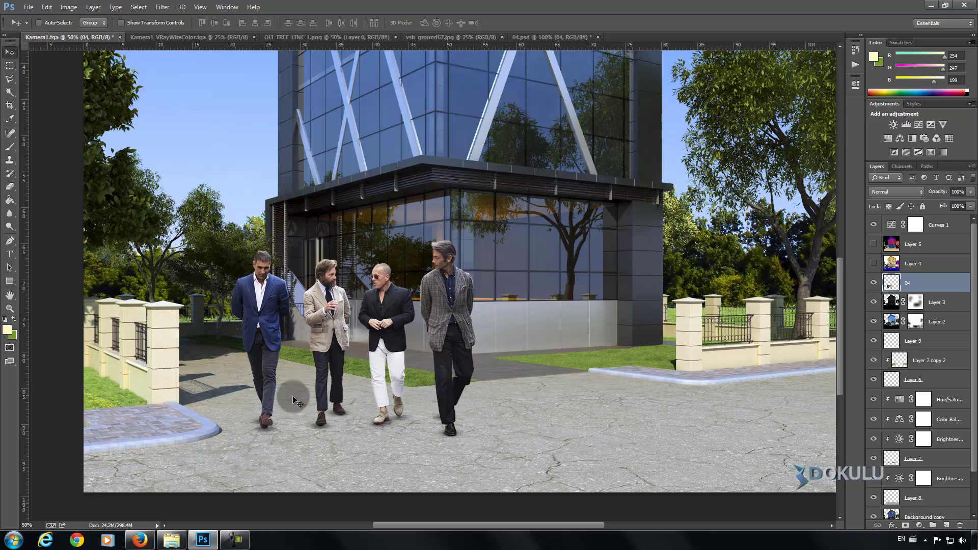
pyautogui.moveTo(293, 399); pyautogui.dragTo(346, 330)
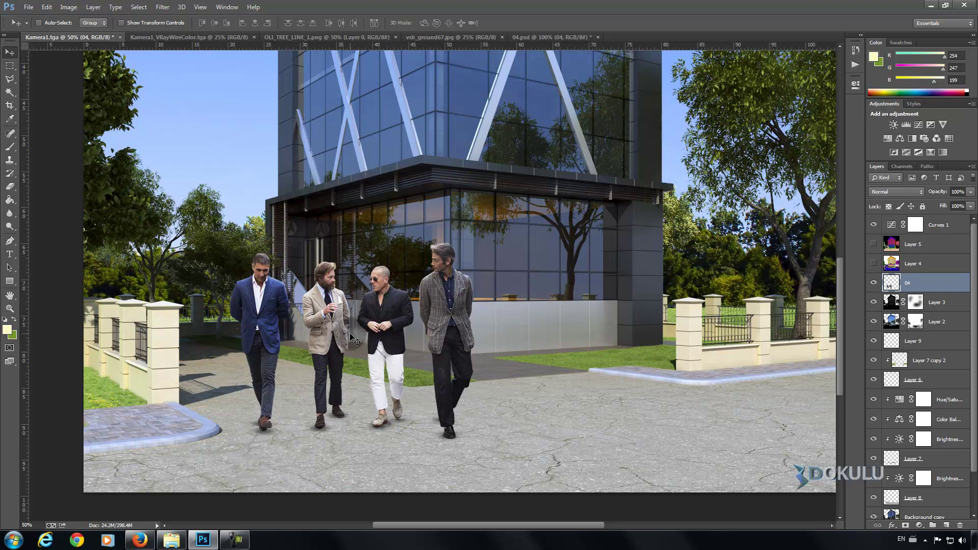
# Step: Duplicate the men as layer 04 copy below 04 and distort it flat onto the pavement
pyautogui.moveTo(331, 338); pyautogui.dragTo(343, 344)
pyautogui.moveTo(922, 283); pyautogui.dragTo(920, 309)
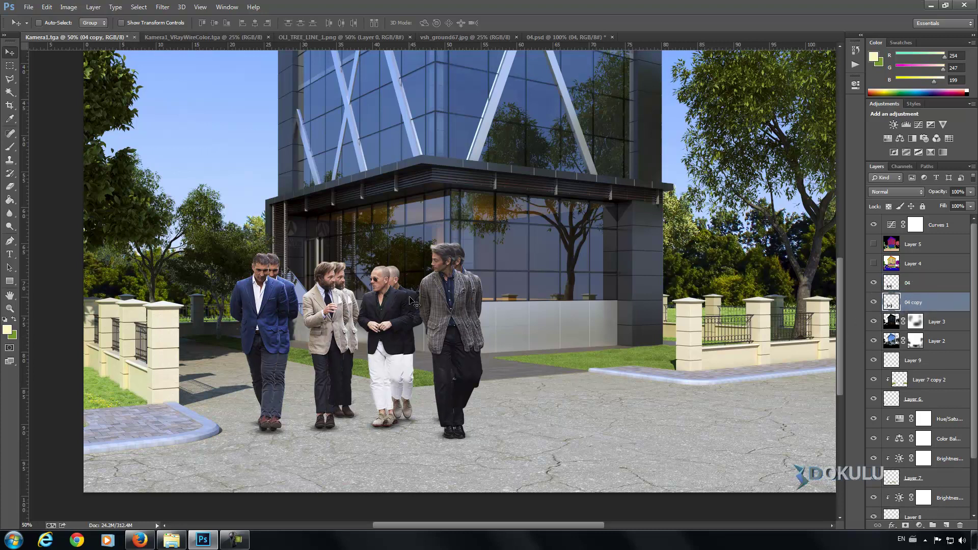
pyautogui.hotkey('ctrl', 't')
pyautogui.rightClick(378, 304)
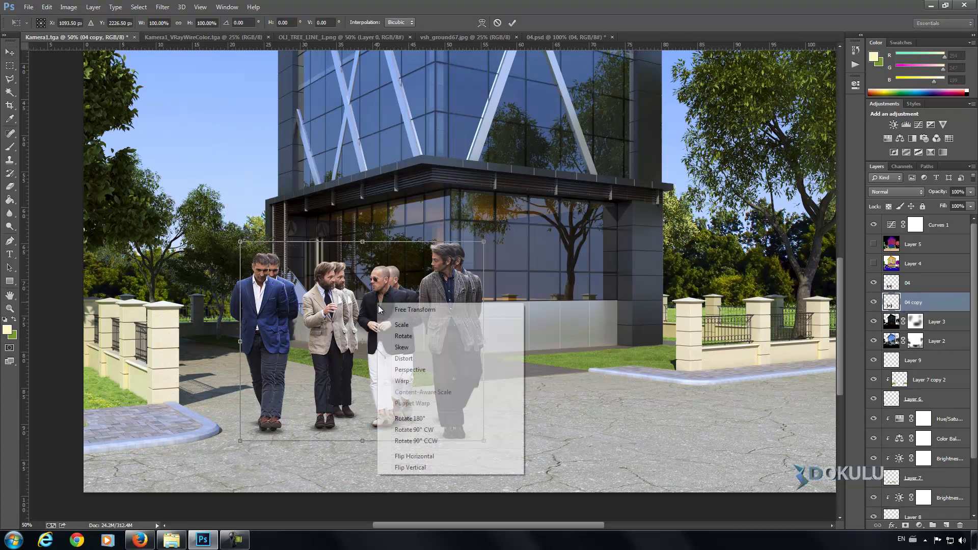
pyautogui.click(403, 359)
pyautogui.moveTo(484, 243)
pyautogui.mouseDown()
pyautogui.moveTo(591, 390)
pyautogui.moveTo(573, 384)
pyautogui.mouseUp()
pyautogui.moveTo(240, 242)
pyautogui.mouseDown()
pyautogui.moveTo(374, 389)
pyautogui.moveTo(378, 371)
pyautogui.moveTo(375, 381)
pyautogui.mouseUp()
# Step: Adjust the shadow's left and right corners and rotate it about one degree
pyautogui.moveTo(574, 384); pyautogui.dragTo(573, 395)
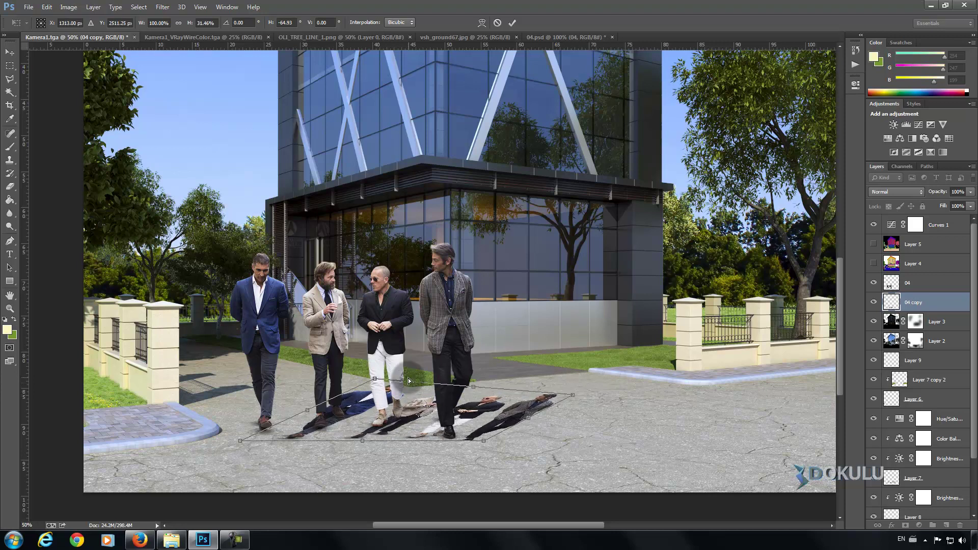
pyautogui.moveTo(376, 380); pyautogui.dragTo(345, 393)
pyautogui.press('Return')
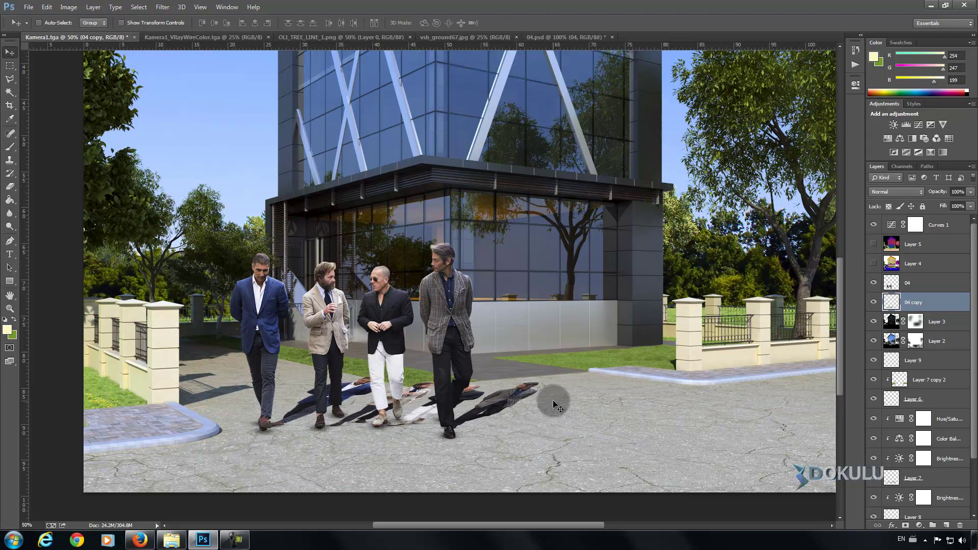
pyautogui.hotkey('ctrl', 't')
pyautogui.moveTo(570, 420); pyautogui.dragTo(573, 424)
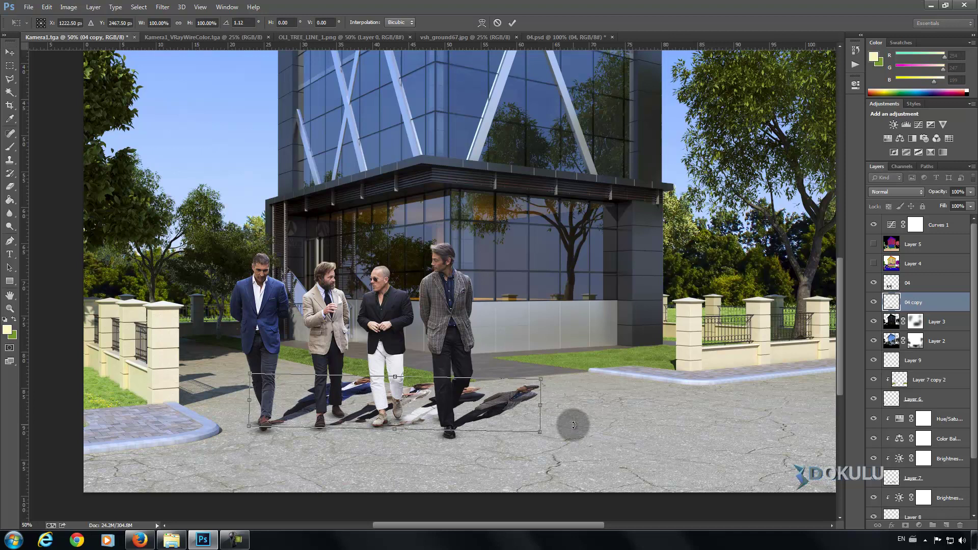
pyautogui.press('Return')
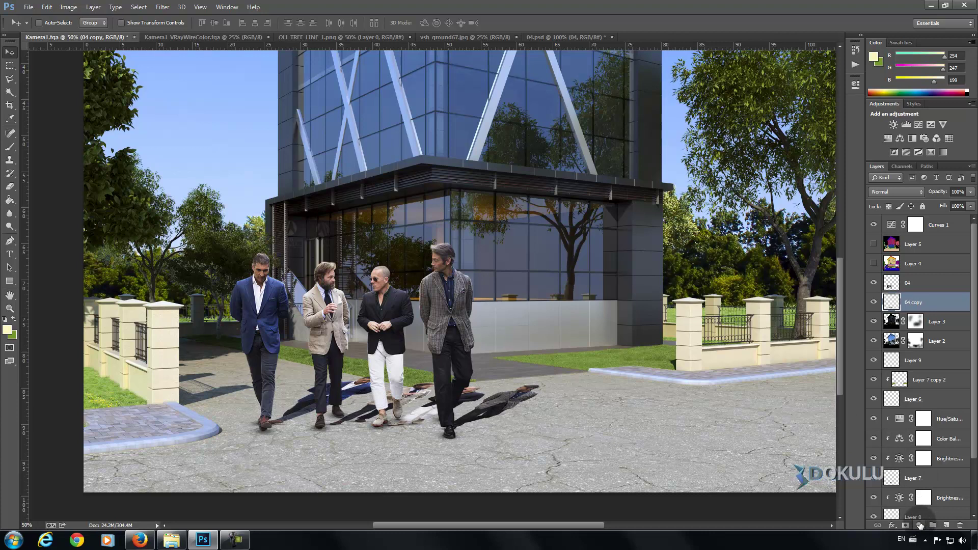
# Step: Add a Hue/Saturation adjustment with Lightness -100 and Saturation -100 for the shadow
pyautogui.click(920, 527)
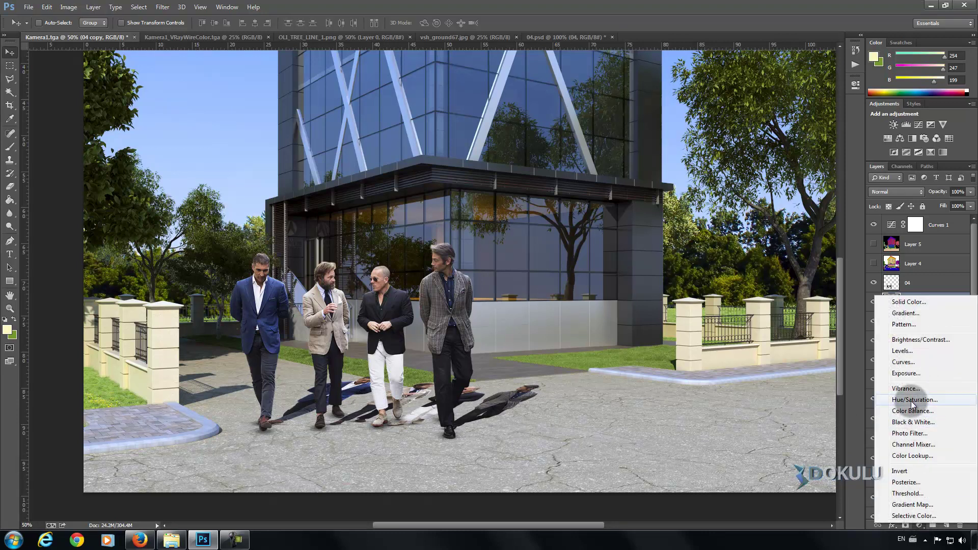
pyautogui.click(914, 400)
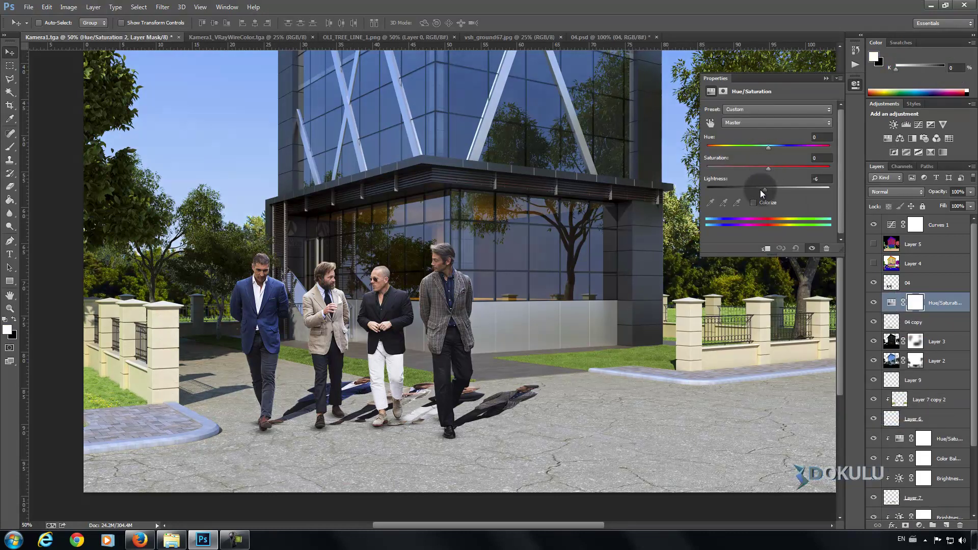
pyautogui.moveTo(763, 190); pyautogui.dragTo(659, 193)
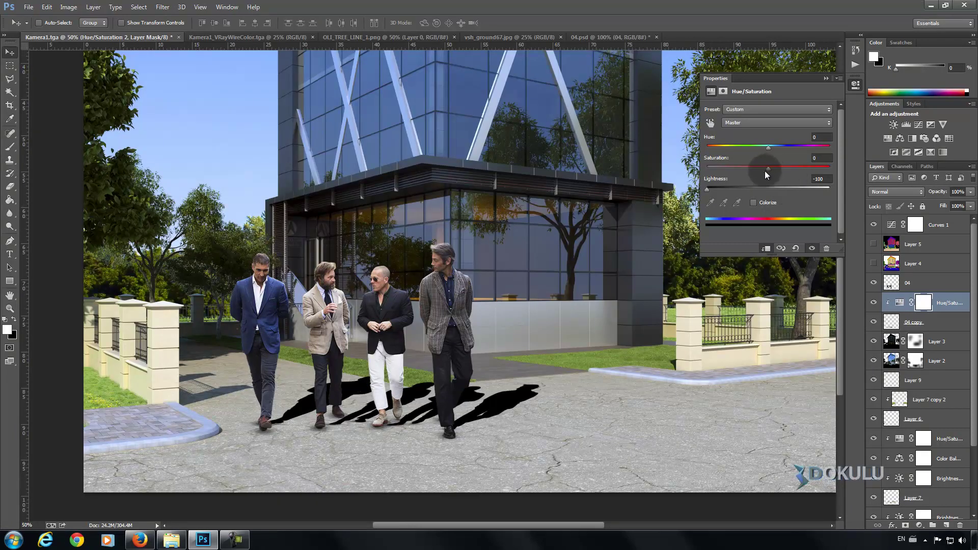
pyautogui.moveTo(767, 169); pyautogui.dragTo(697, 170)
pyautogui.click(826, 79)
# Step: Add a Brightness/Contrast adjustment with brightness at its minimum (-150)
pyautogui.click(920, 525)
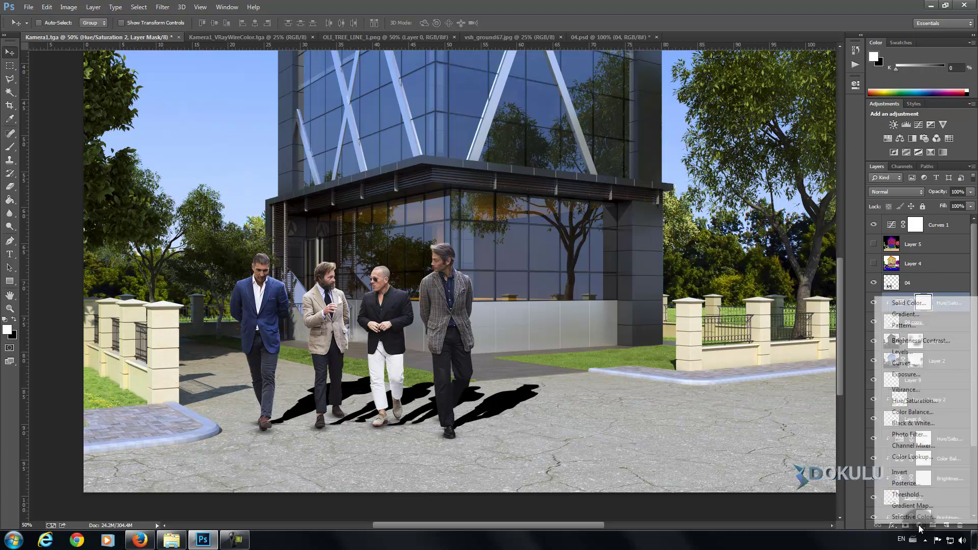
pyautogui.click(918, 341)
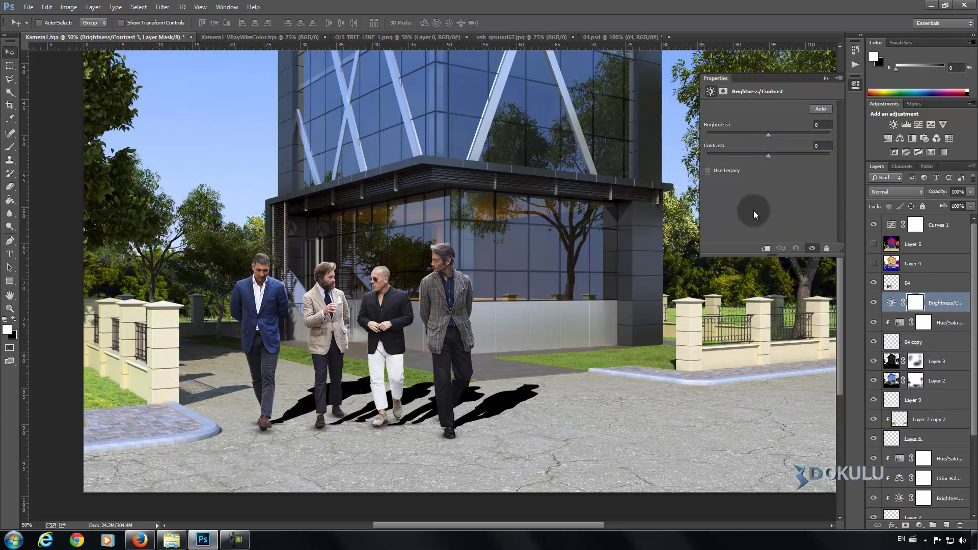
pyautogui.moveTo(771, 137); pyautogui.dragTo(668, 133)
pyautogui.click(826, 79)
# Step: Set the 04 copy shadow layer's Fill to 40%
pyautogui.click(972, 208)
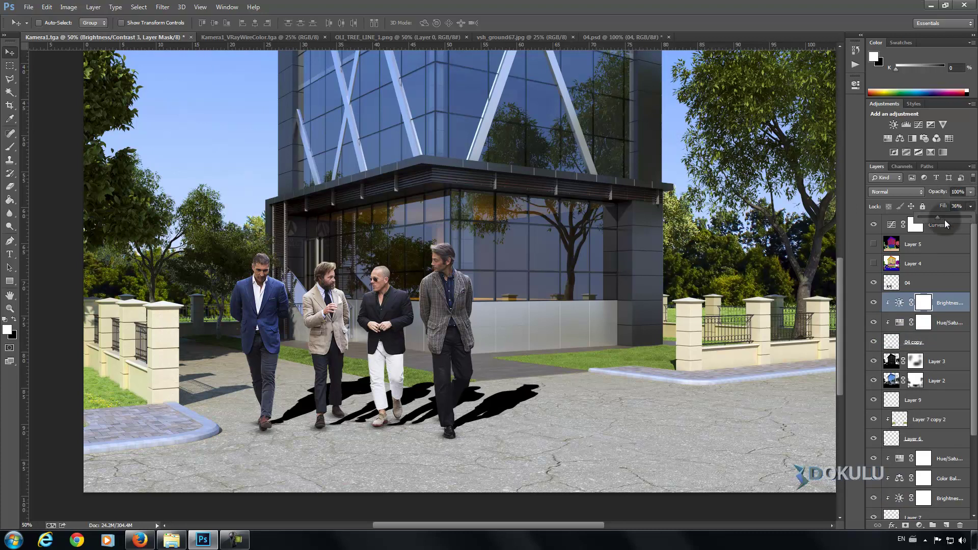
pyautogui.click(914, 342)
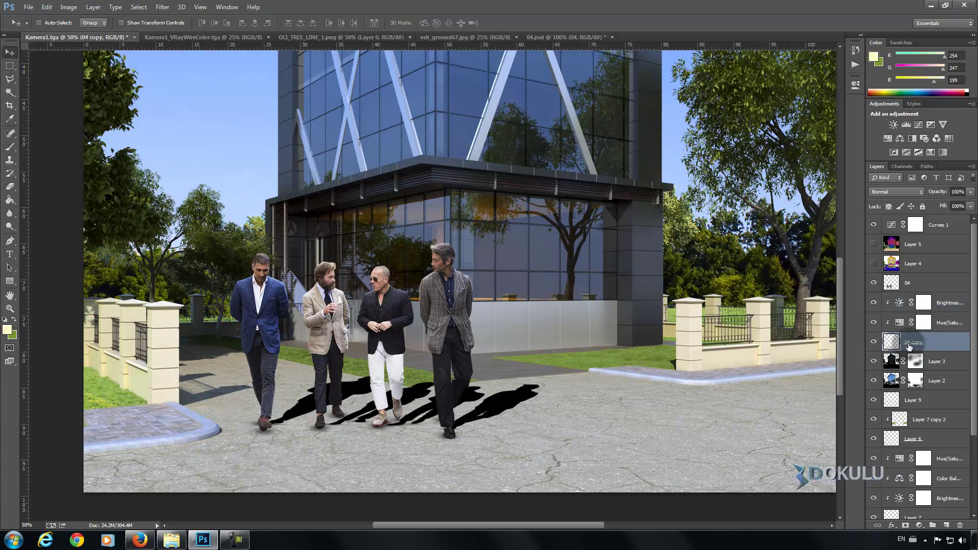
pyautogui.click(940, 218)
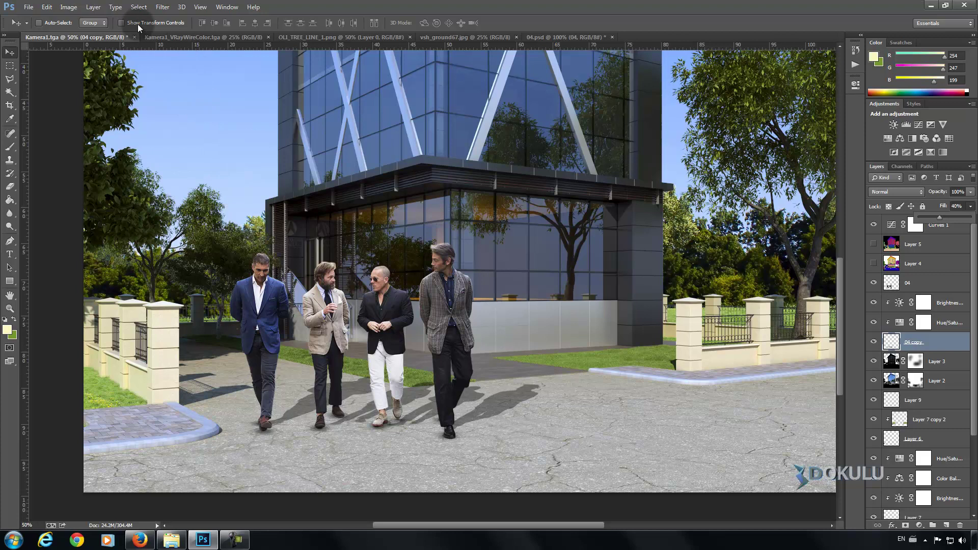
pyautogui.click(139, 7)
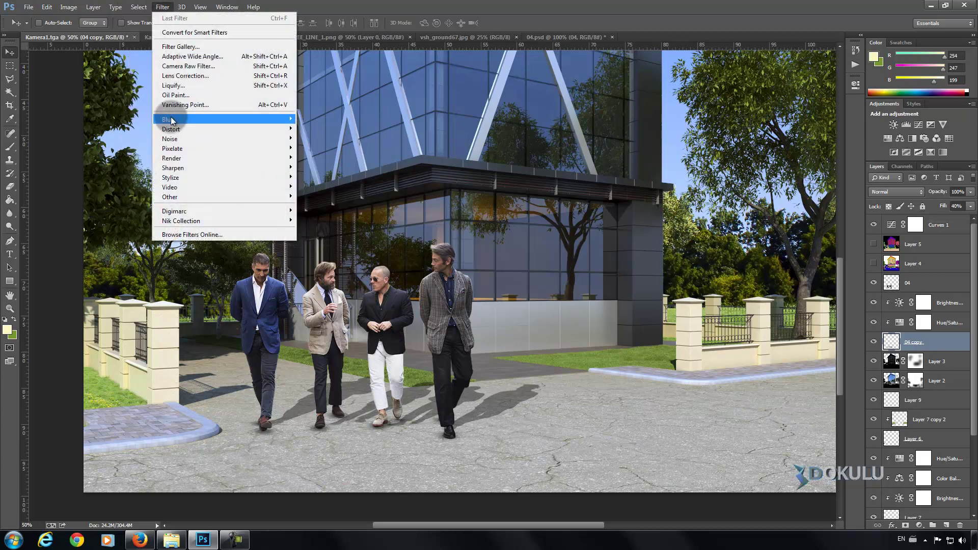
pyautogui.moveTo(167, 119)
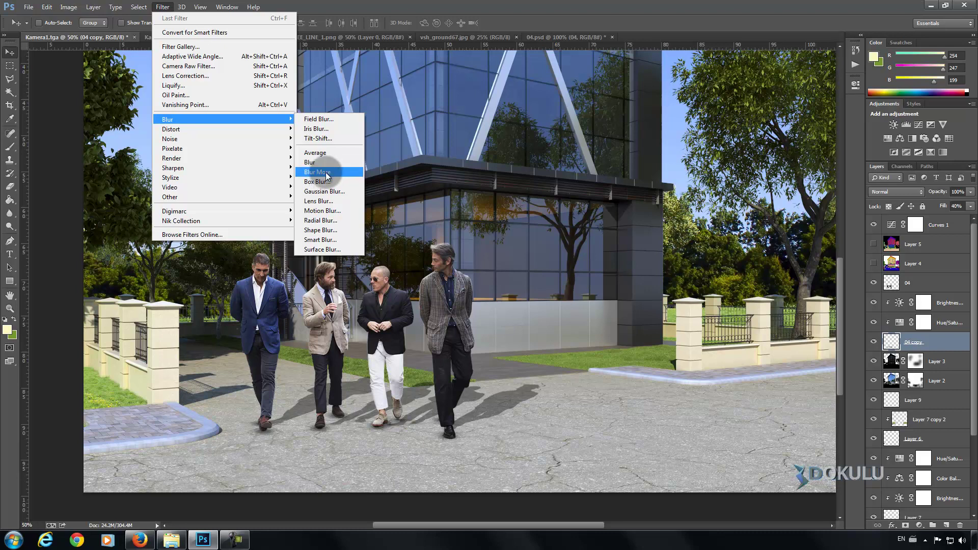
# Step: Apply a small-radius Gaussian Blur to the men's shadows, inspect at 100%, then fit on screen
pyautogui.click(324, 192)
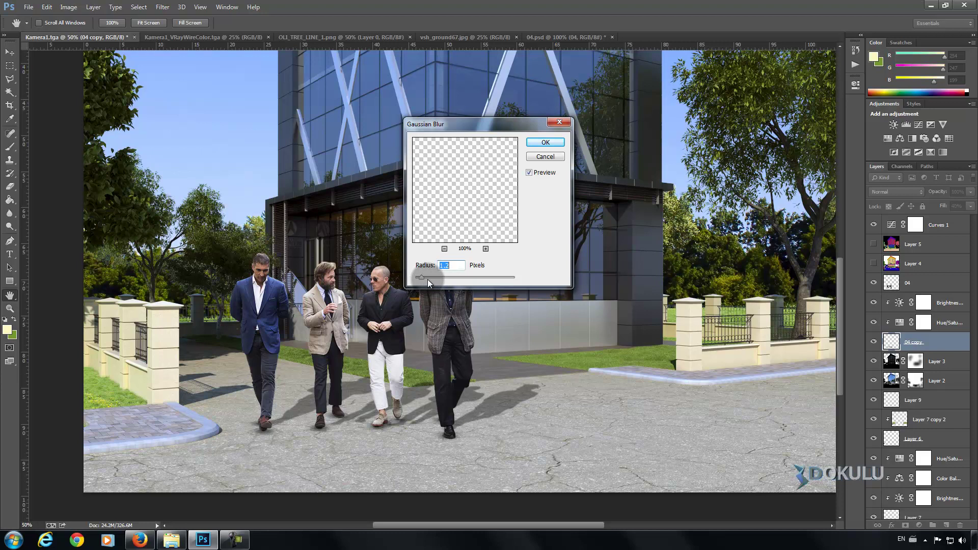
pyautogui.click(545, 145)
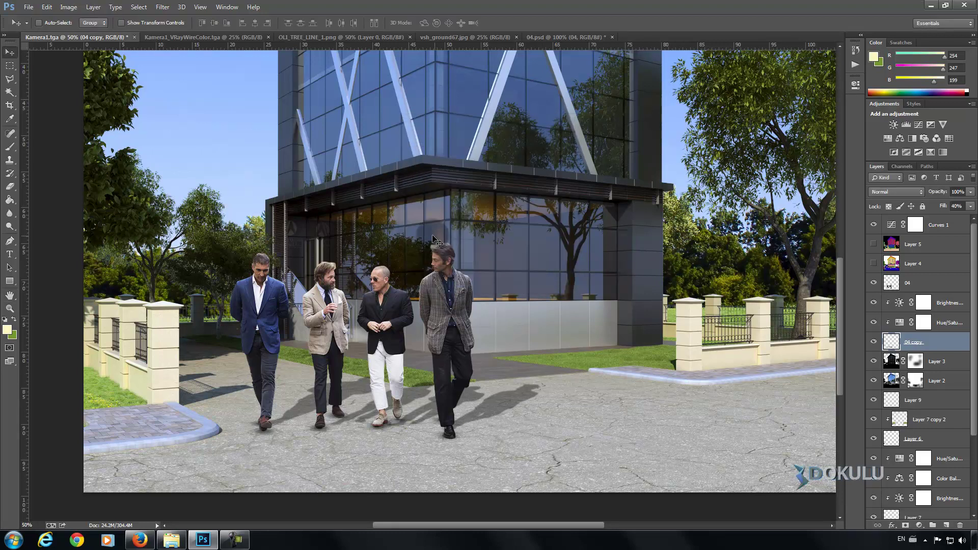
pyautogui.rightClick(501, 191)
pyautogui.click(534, 198)
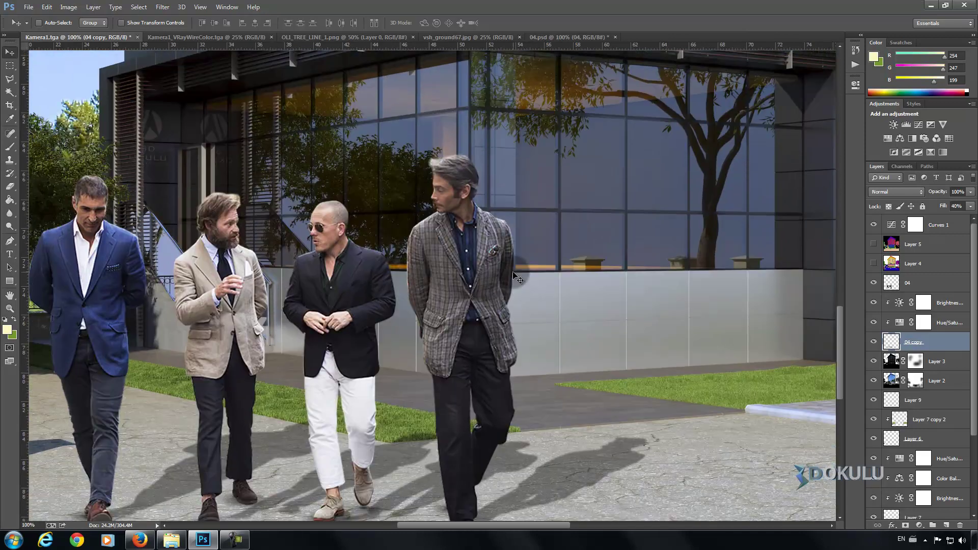
pyautogui.scroll(-2, 518, 279)
pyautogui.moveTo(399, 527)
pyautogui.mouseDown()
pyautogui.moveTo(350, 533)
pyautogui.moveTo(370, 532)
pyautogui.mouseUp()
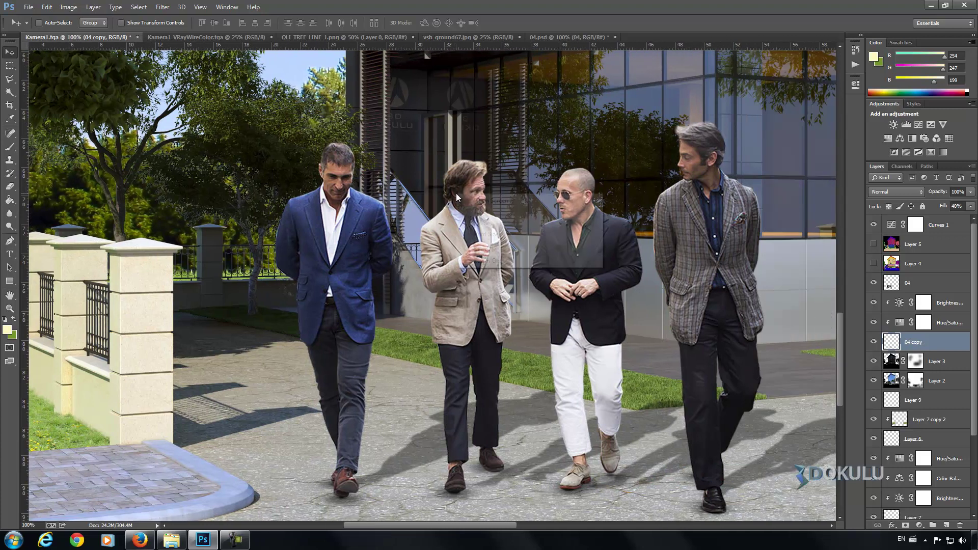
pyautogui.click(473, 201)
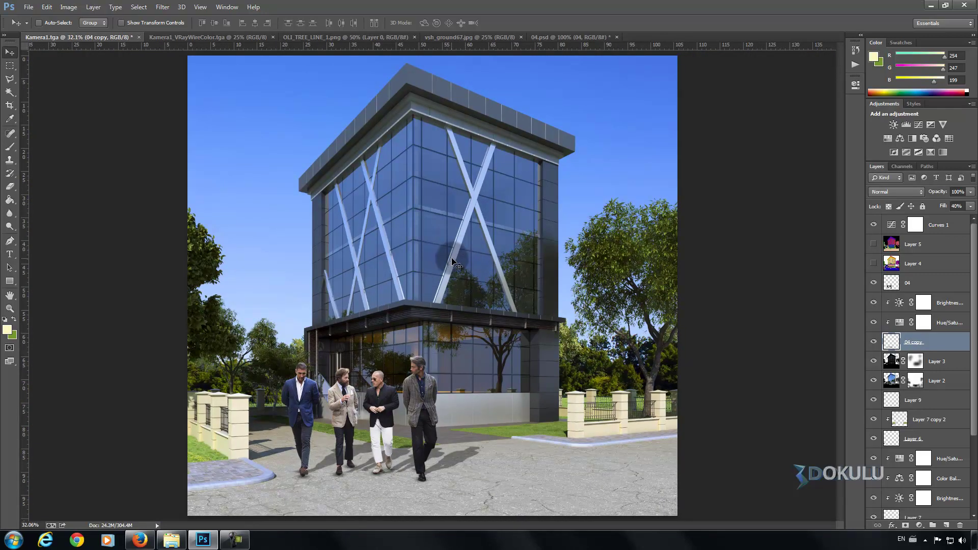
# Step: Open the people files 06.psd and 07, dismissing the missing-fonts warnings
pyautogui.click(32, 10)
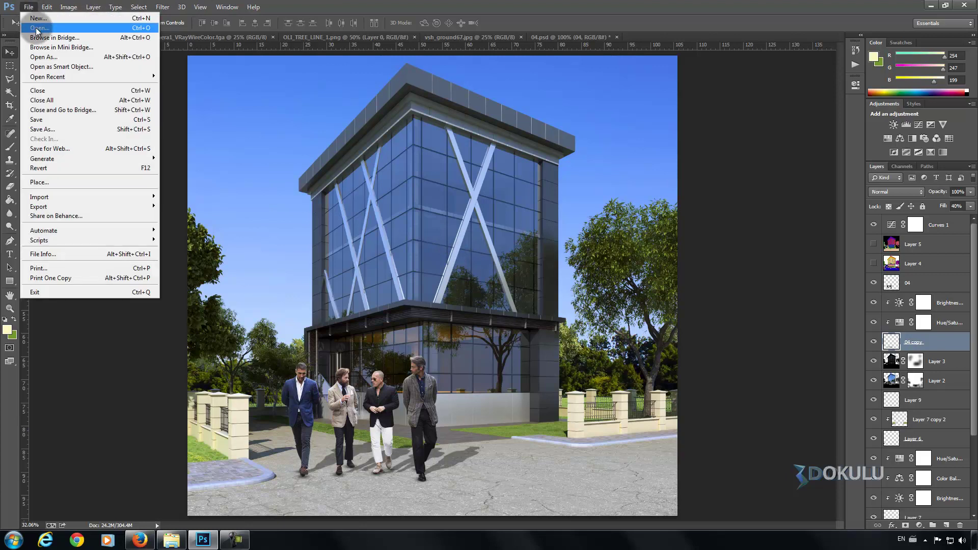
pyautogui.click(37, 29)
pyautogui.click(449, 87)
pyautogui.doubleClick(409, 86)
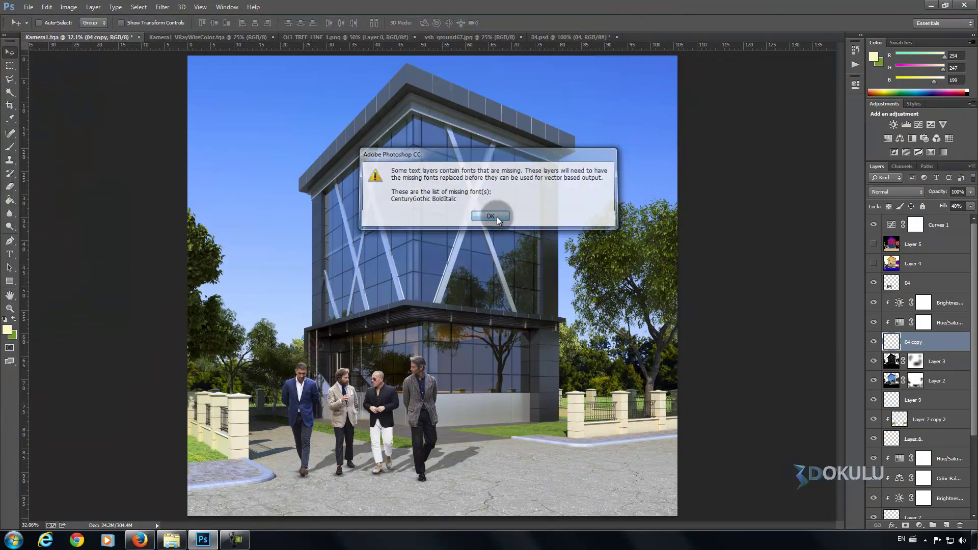
pyautogui.click(497, 216)
pyautogui.click(29, 7)
pyautogui.click(35, 28)
pyautogui.click(459, 88)
pyautogui.doubleClick(459, 87)
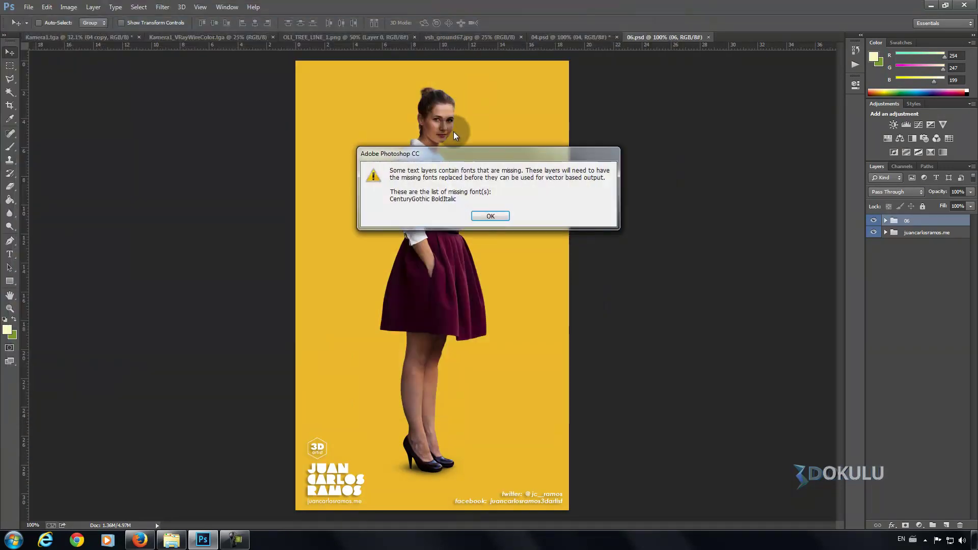
pyautogui.click(490, 216)
# Step: Open the people files 09 and 10, dismissing the missing-fonts warnings
pyautogui.click(28, 8)
pyautogui.click(34, 27)
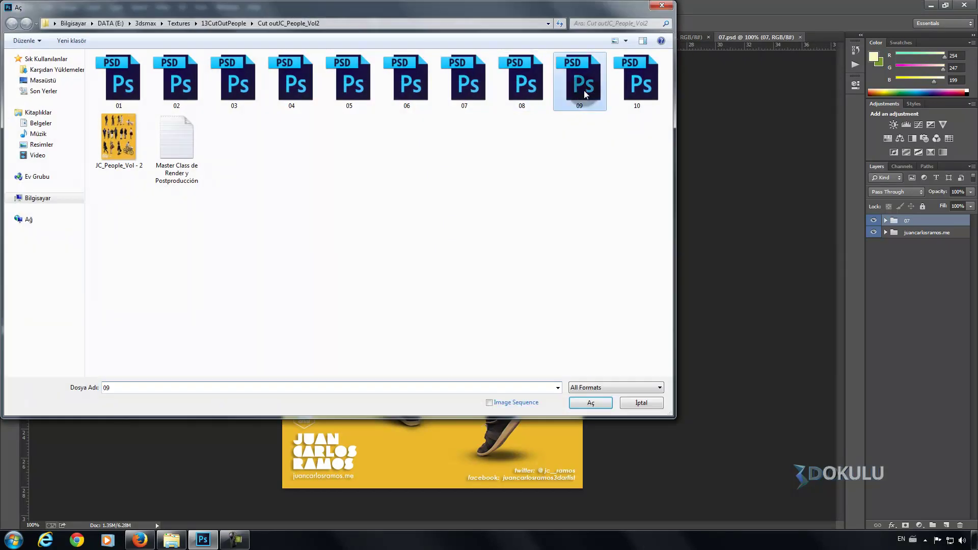
pyautogui.doubleClick(584, 90)
pyautogui.click(490, 216)
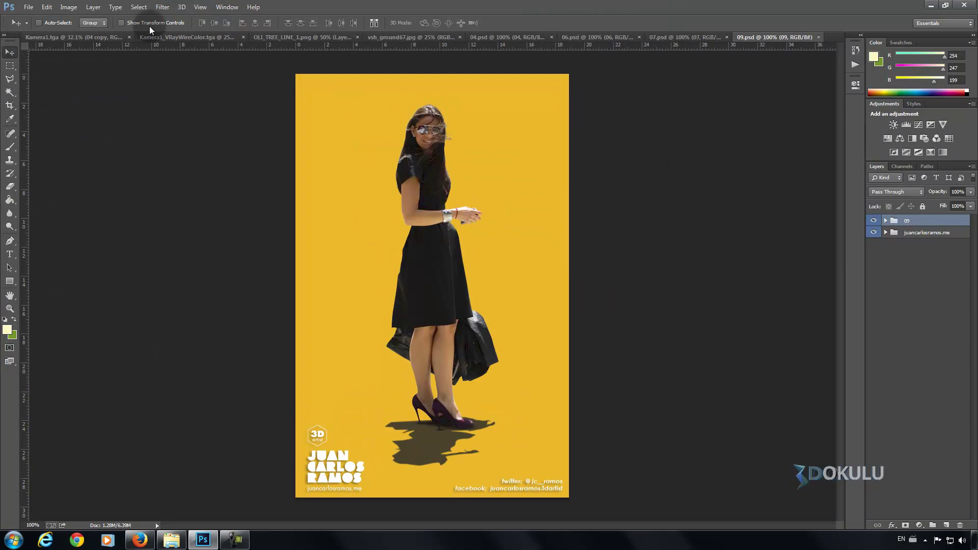
pyautogui.click(26, 7)
pyautogui.click(35, 28)
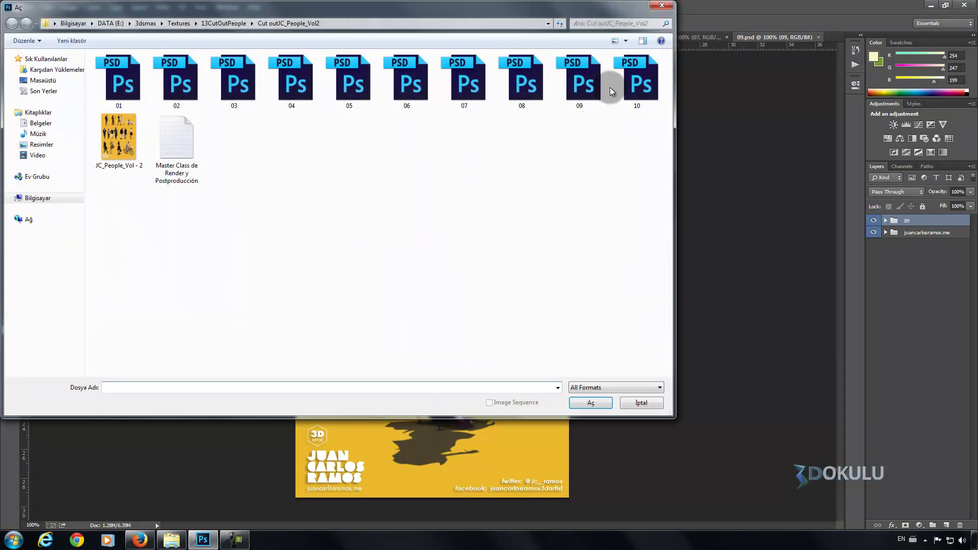
pyautogui.doubleClick(612, 87)
pyautogui.click(490, 216)
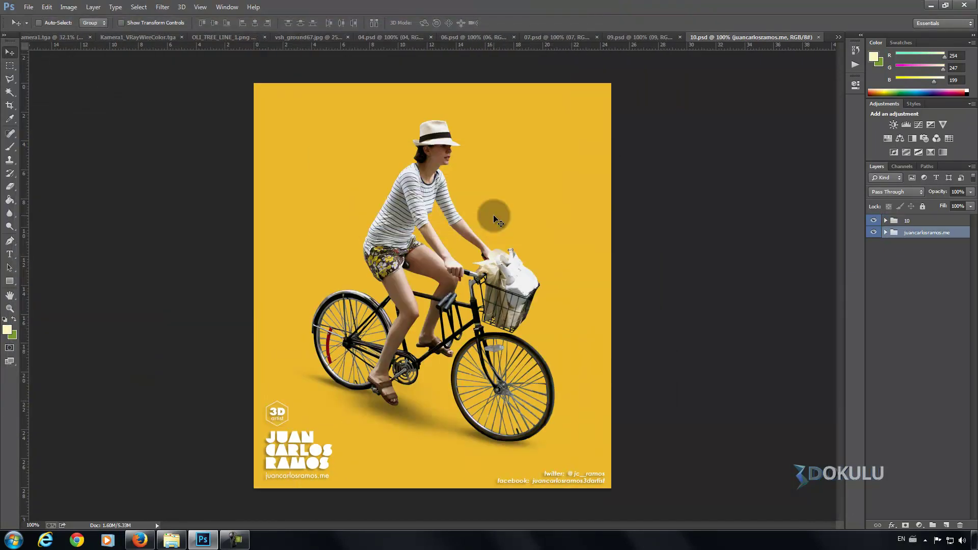
# Step: Bring up the 09 poster again and open people file 08, dismissing the fonts warning
pyautogui.click(33, 8)
pyautogui.click(35, 28)
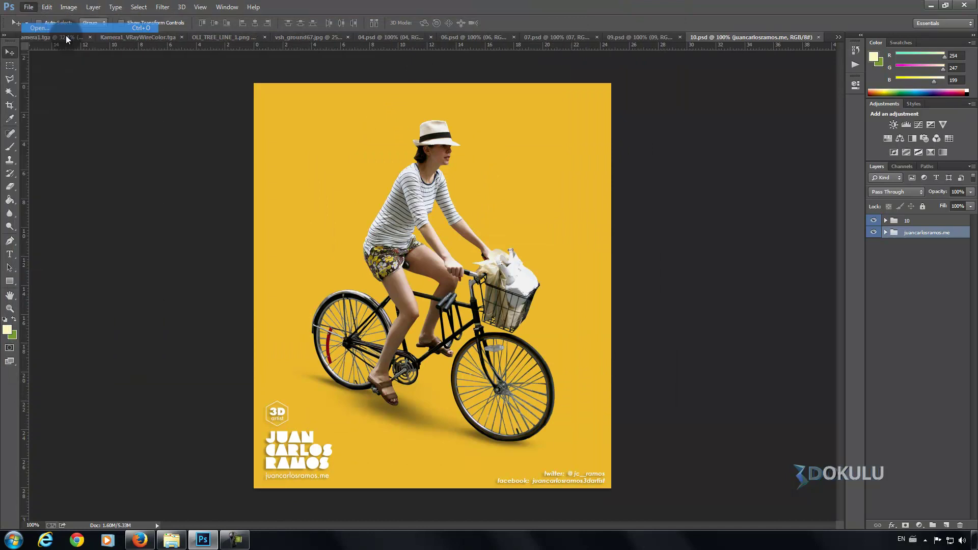
pyautogui.doubleClick(569, 91)
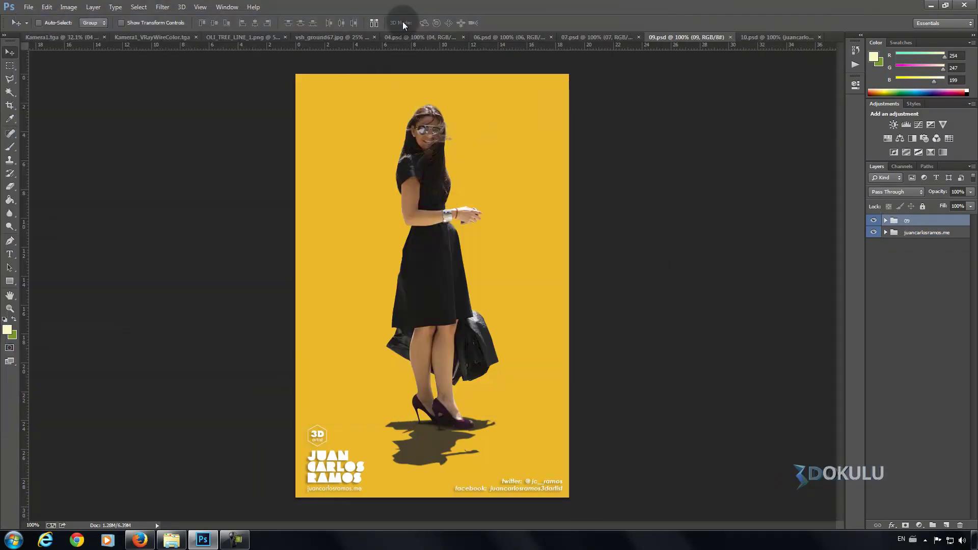
pyautogui.click(29, 8)
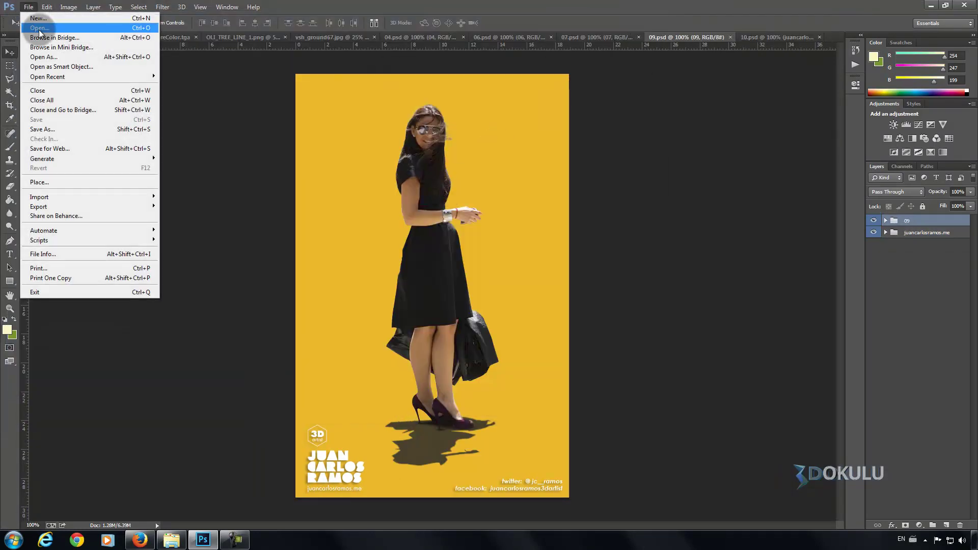
pyautogui.click(40, 28)
pyautogui.doubleClick(530, 91)
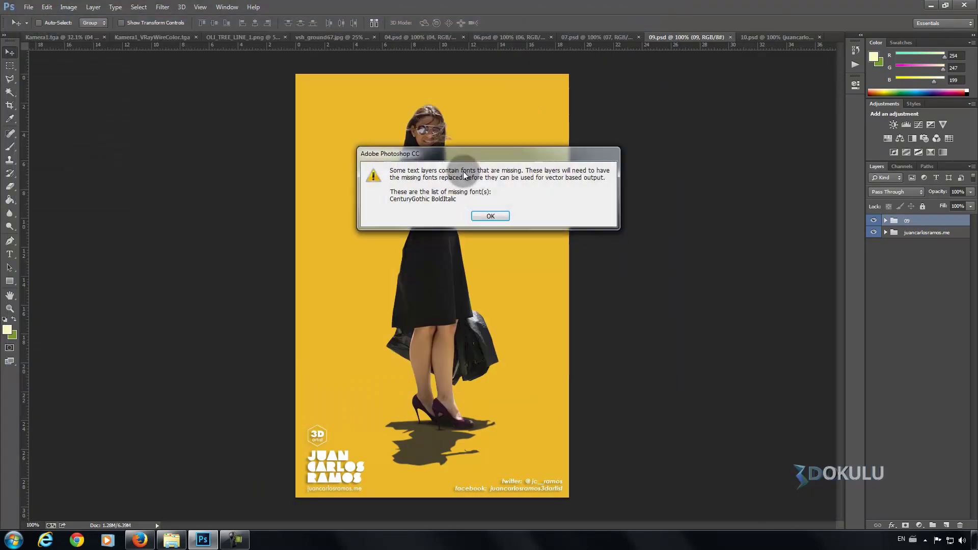
pyautogui.click(485, 213)
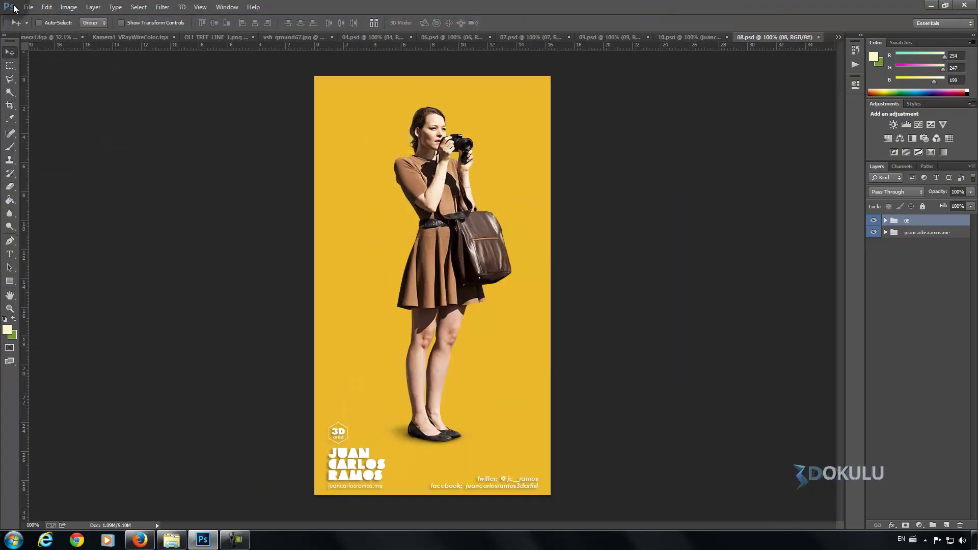
# Step: Open the 05 file of two men and drag them into the building render
pyautogui.click(29, 7)
pyautogui.click(39, 28)
pyautogui.doubleClick(337, 87)
pyautogui.click(492, 217)
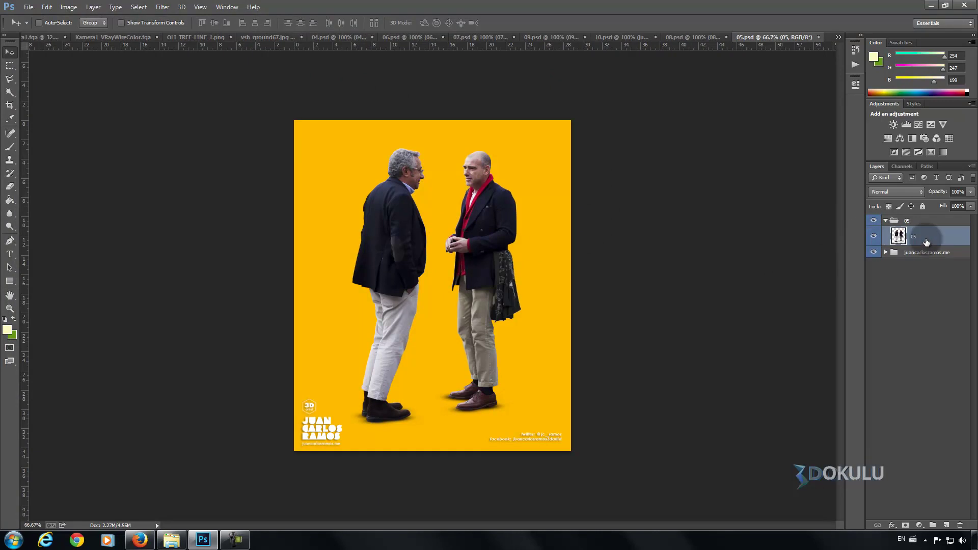
pyautogui.moveTo(451, 266)
pyautogui.mouseDown()
pyautogui.moveTo(179, 119)
pyautogui.moveTo(341, 242)
pyautogui.mouseUp()
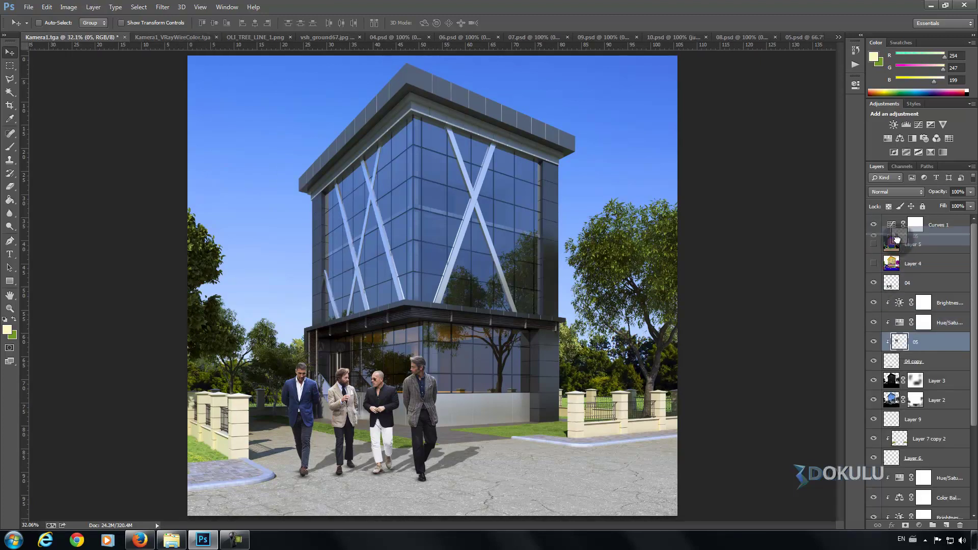
# Step: Close the colour-ID render, tree-line strip, grass texture and 04 poster without saving
pyautogui.click(204, 37)
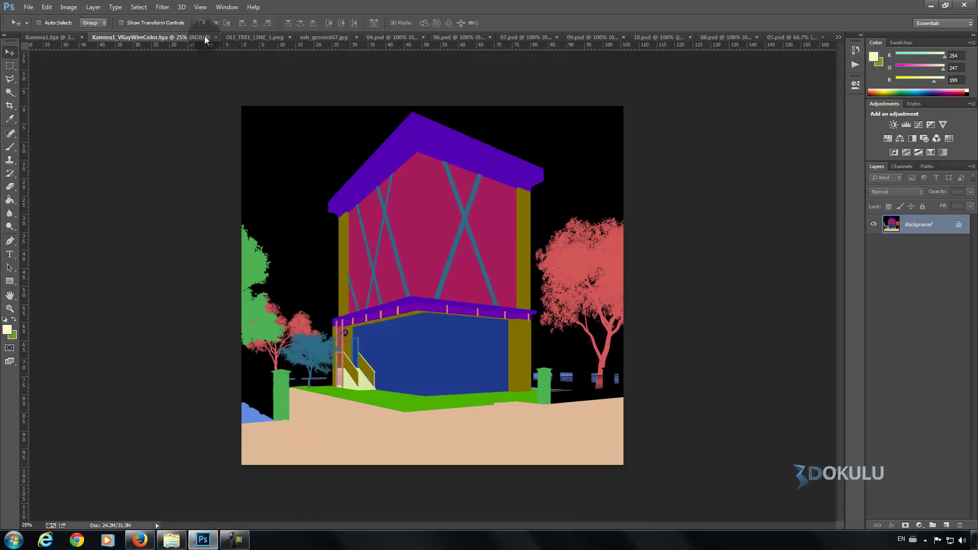
pyautogui.click(216, 36)
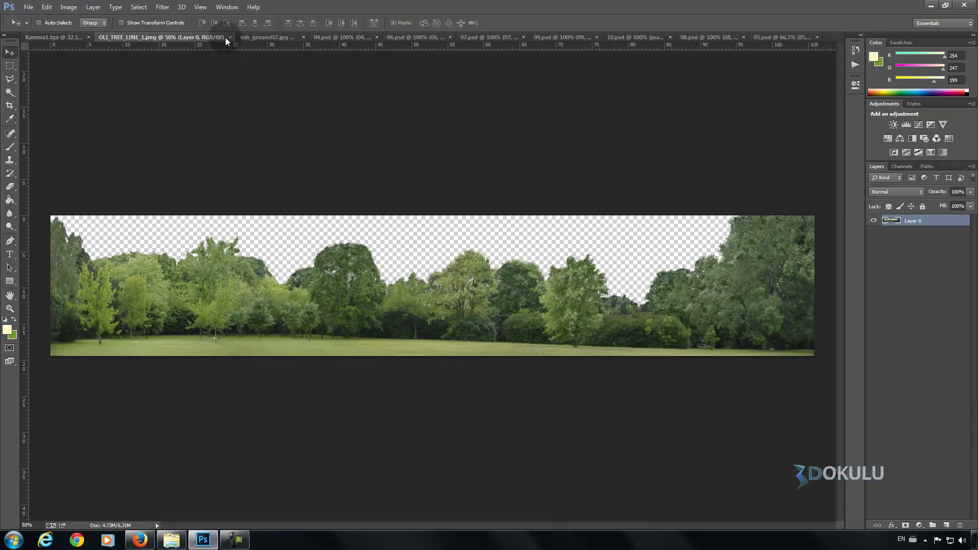
pyautogui.click(229, 37)
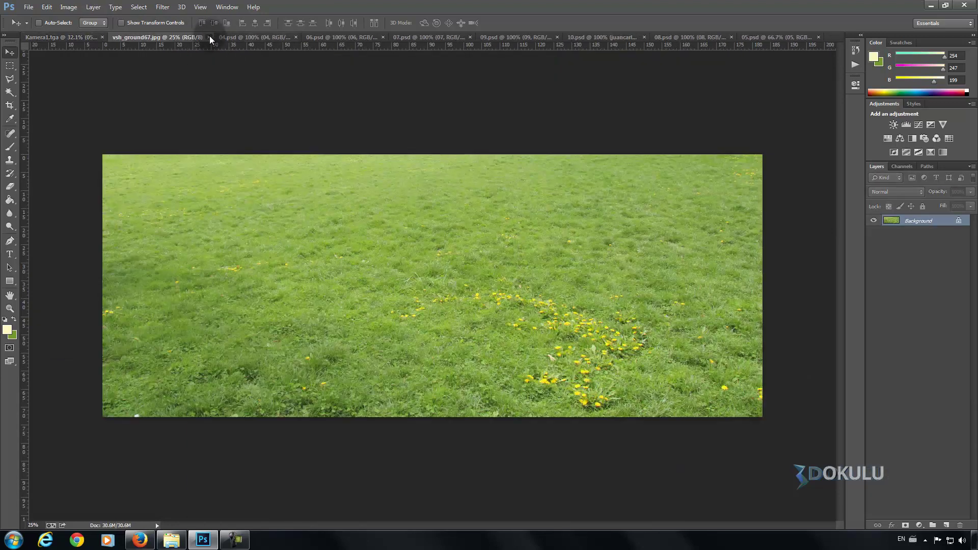
pyautogui.click(209, 37)
pyautogui.click(221, 38)
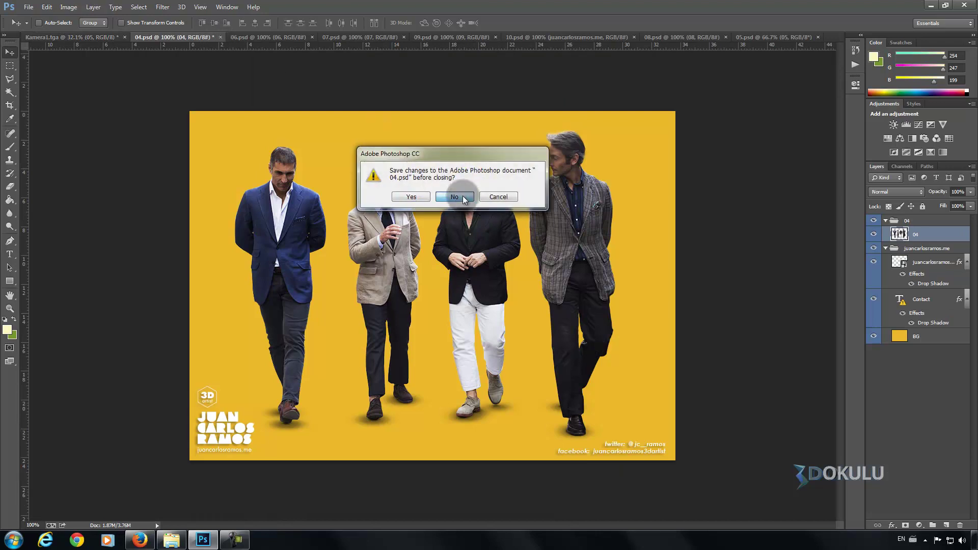
pyautogui.click(465, 198)
# Step: Close the 06, 07, 09, 10, 08 and 05 people posters
pyautogui.click(197, 40)
pyautogui.click(216, 40)
pyautogui.click(218, 39)
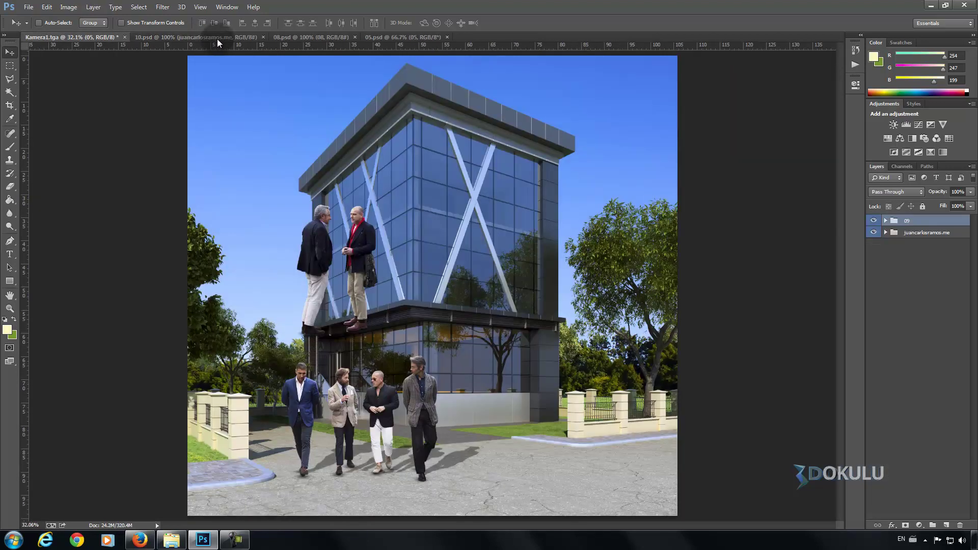
pyautogui.click(258, 39)
pyautogui.click(216, 37)
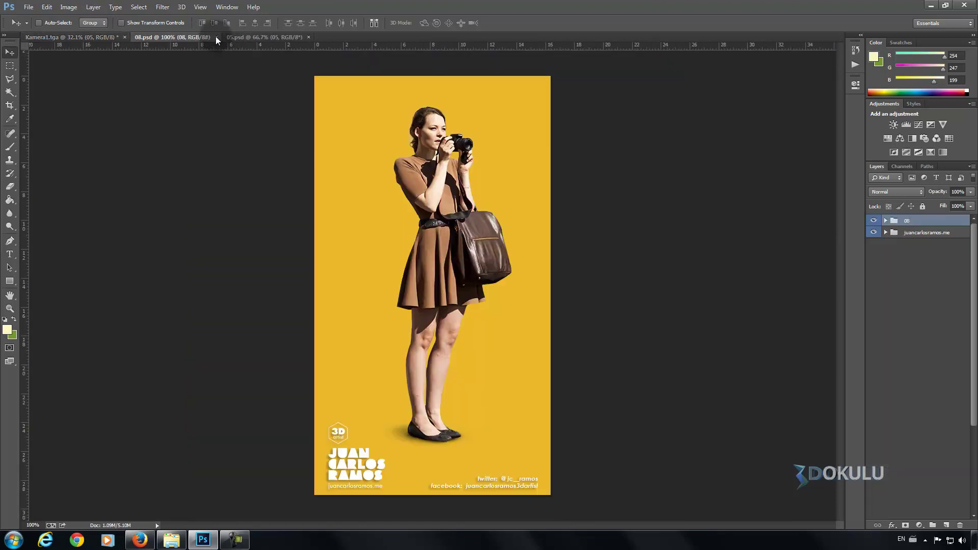
pyautogui.click(217, 38)
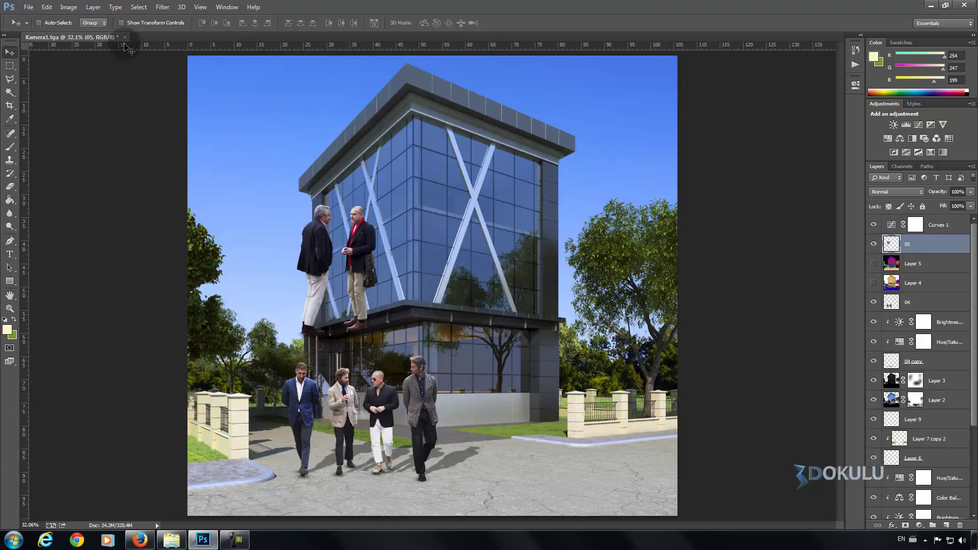
# Step: Move the two men beside the building, shrink them, and lower their layer in the stack
pyautogui.moveTo(348, 252); pyautogui.dragTo(590, 372)
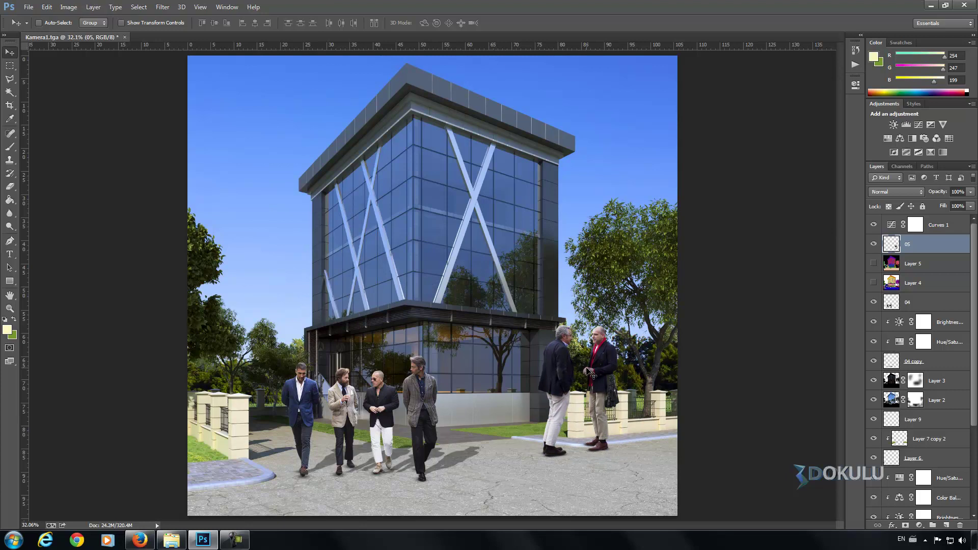
pyautogui.hotkey('ctrl', 't')
pyautogui.moveTo(619, 324)
pyautogui.mouseDown()
pyautogui.moveTo(587, 375)
pyautogui.moveTo(469, 368)
pyautogui.mouseUp()
pyautogui.press('Return')
pyautogui.moveTo(922, 244); pyautogui.dragTo(950, 369)
# Step: Tuck the two men behind the bald man and shrink them to about 58%
pyautogui.moveTo(436, 399); pyautogui.dragTo(433, 397)
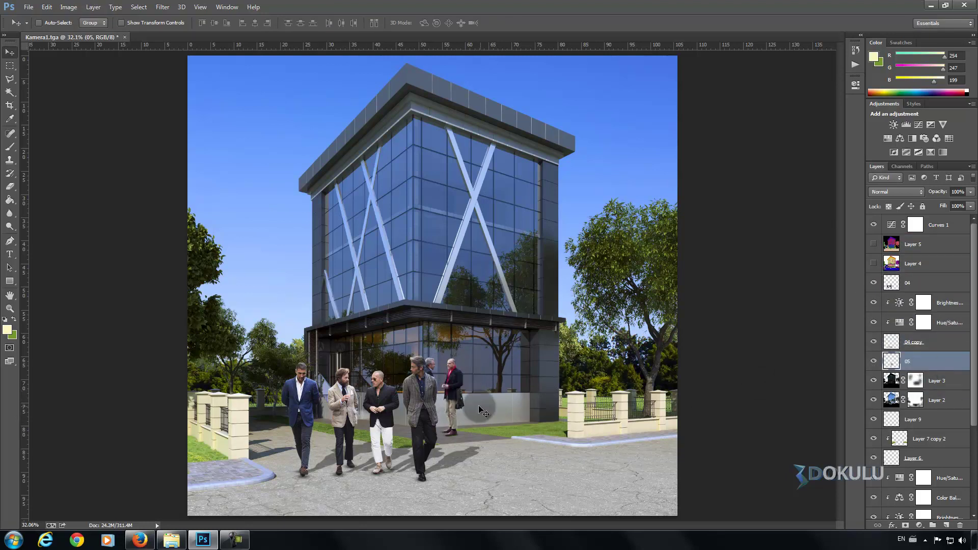
pyautogui.scroll(3, 433, 398)
pyautogui.moveTo(378, 384); pyautogui.dragTo(342, 356)
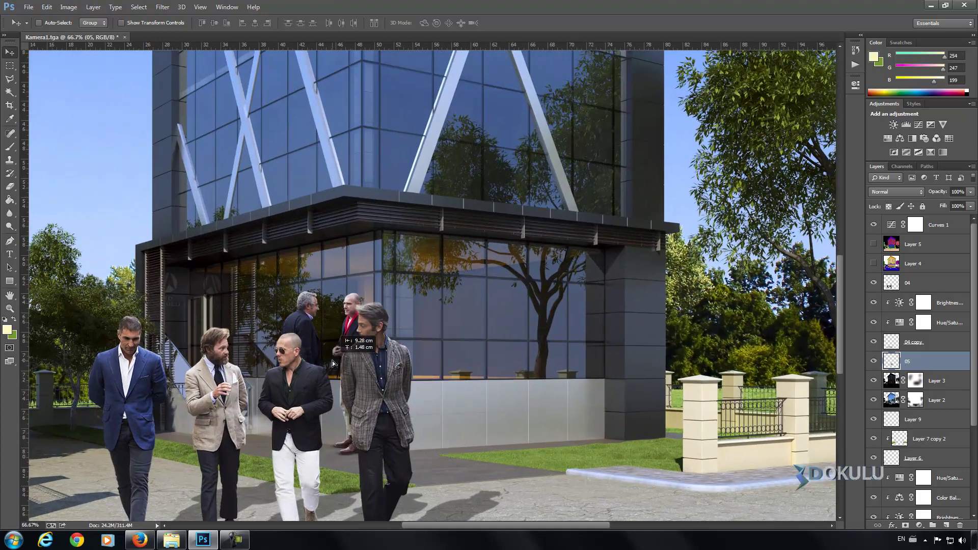
pyautogui.hotkey('ctrl', 't')
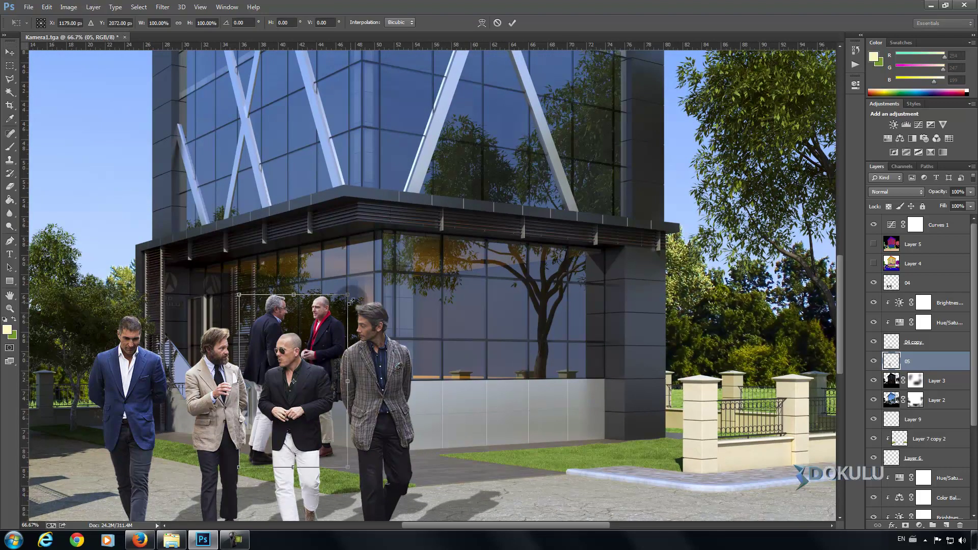
pyautogui.moveTo(348, 295); pyautogui.dragTo(314, 350)
pyautogui.moveTo(264, 383); pyautogui.dragTo(249, 368)
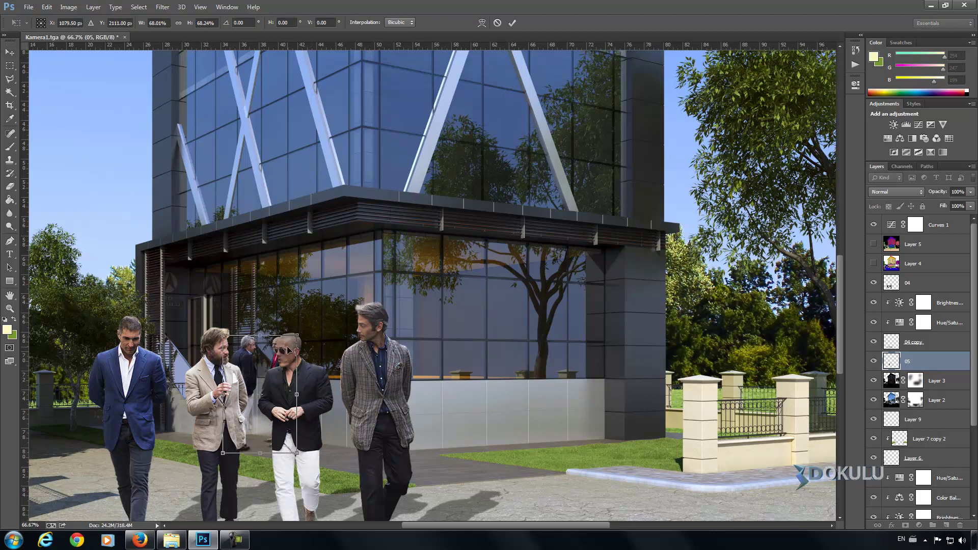
pyautogui.moveTo(296, 337); pyautogui.dragTo(271, 365)
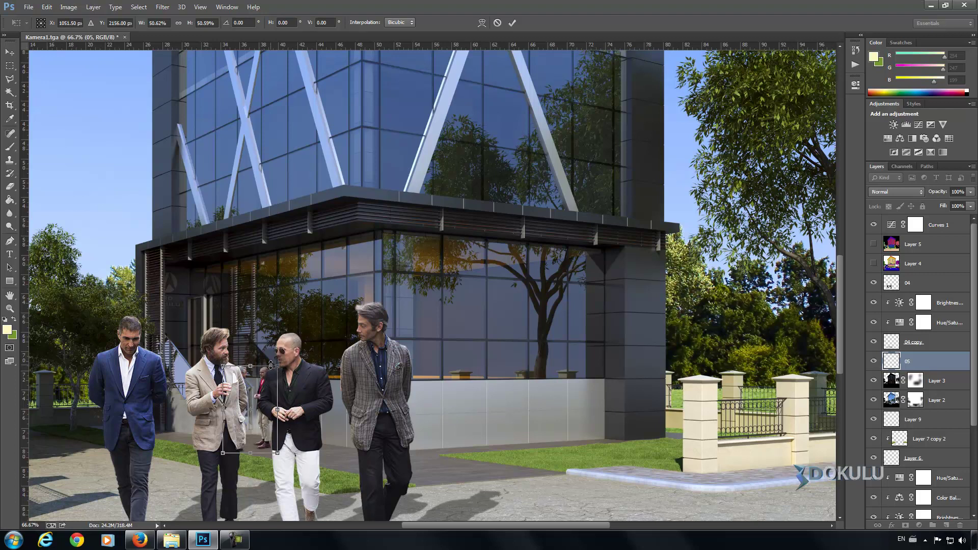
pyautogui.press('Return')
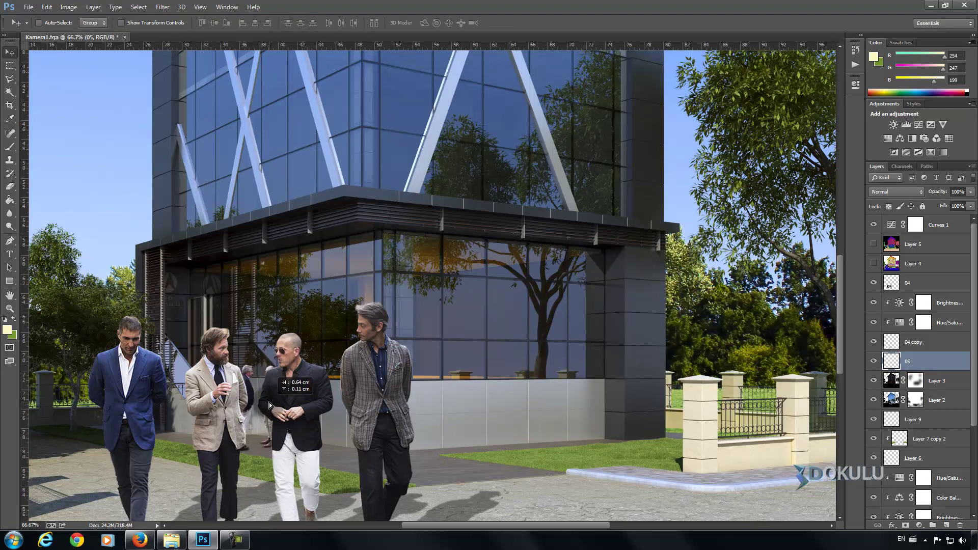
# Step: Move the small background couple to a new spot behind the main group
pyautogui.scroll(-1, 369, 367)
pyautogui.scroll(-1, 368, 367)
pyautogui.scroll(-1, 368, 367)
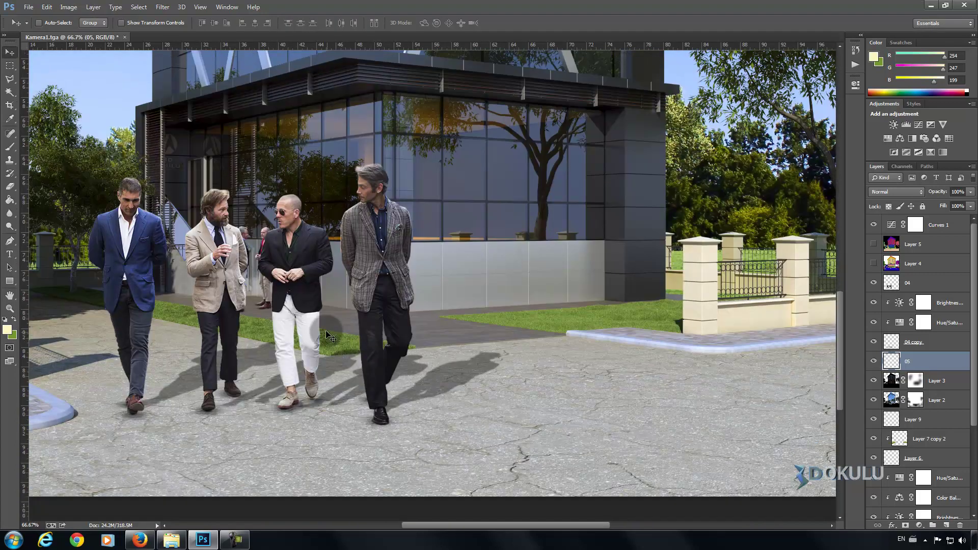
pyautogui.moveTo(267, 301)
pyautogui.mouseDown()
pyautogui.moveTo(435, 302)
pyautogui.moveTo(195, 298)
pyautogui.moveTo(31, 312)
pyautogui.mouseUp()
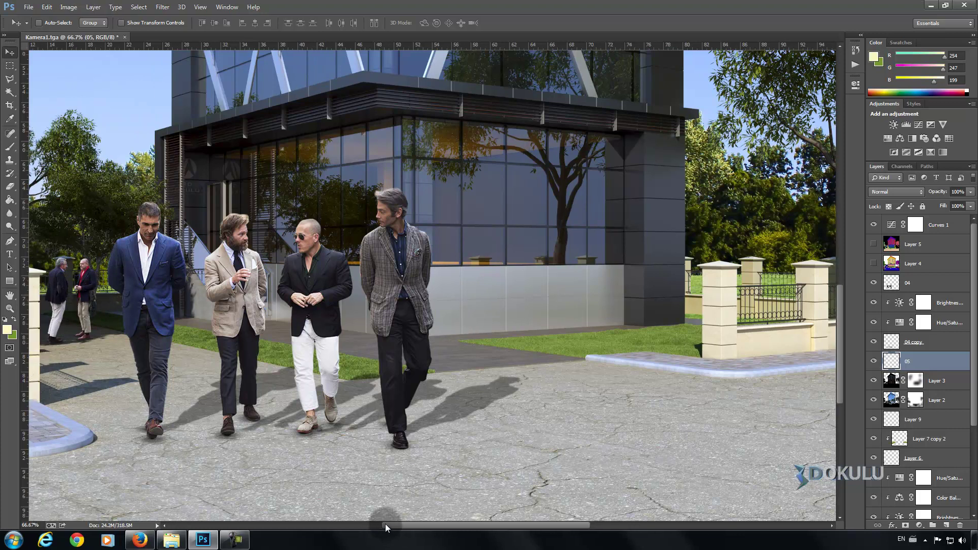
pyautogui.moveTo(408, 525); pyautogui.dragTo(358, 525)
pyautogui.moveTo(242, 287); pyautogui.dragTo(263, 301)
# Step: Enlarge the background couple to about 115% and place them beside the fence
pyautogui.hotkey('ctrl', 't')
pyautogui.moveTo(291, 266); pyautogui.dragTo(299, 253)
pyautogui.moveTo(272, 287); pyautogui.dragTo(277, 285)
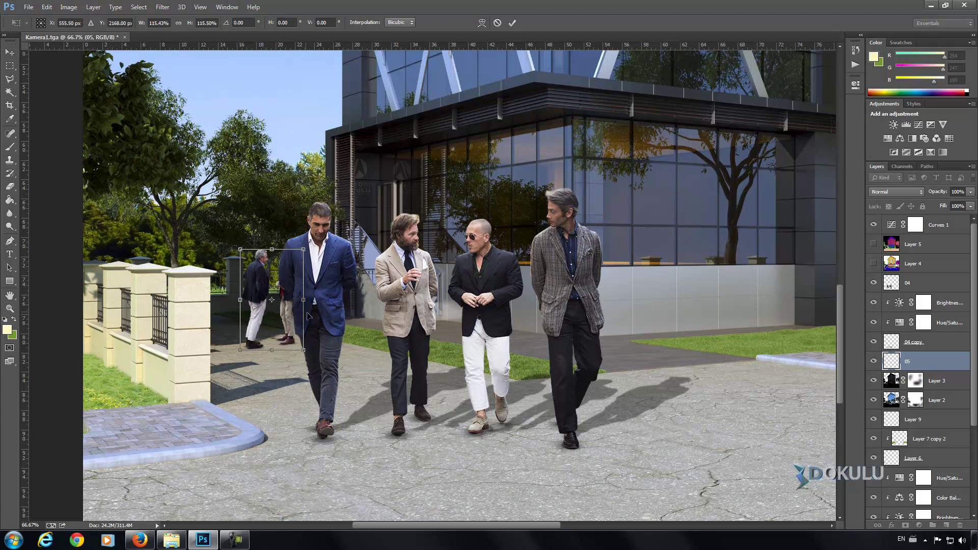
pyautogui.press('Return')
pyautogui.moveTo(269, 303); pyautogui.dragTo(258, 305)
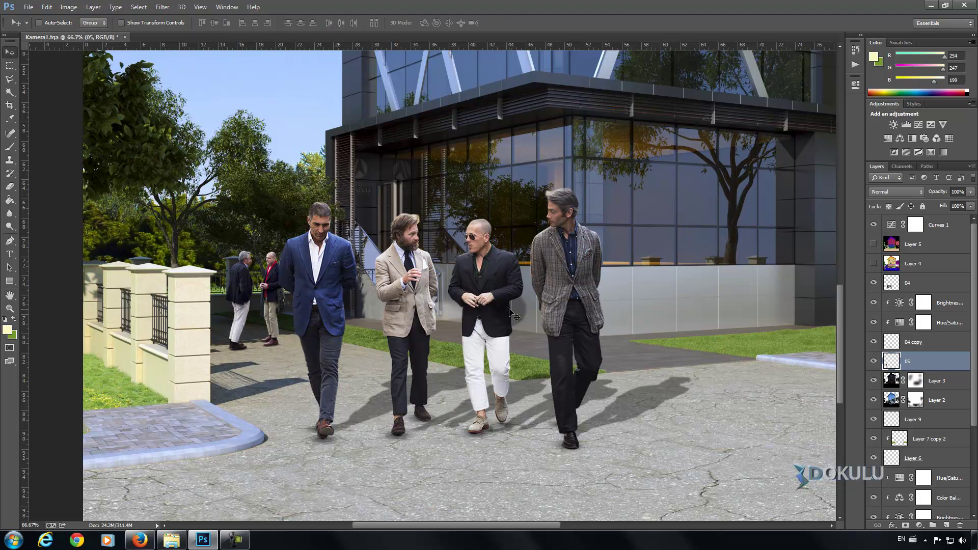
pyautogui.scroll(1, 511, 315)
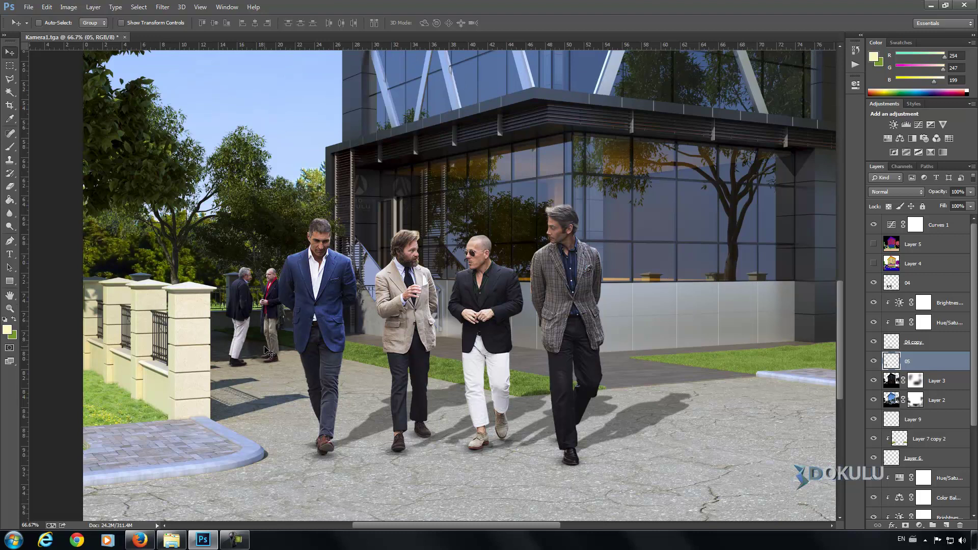
pyautogui.press('alt')
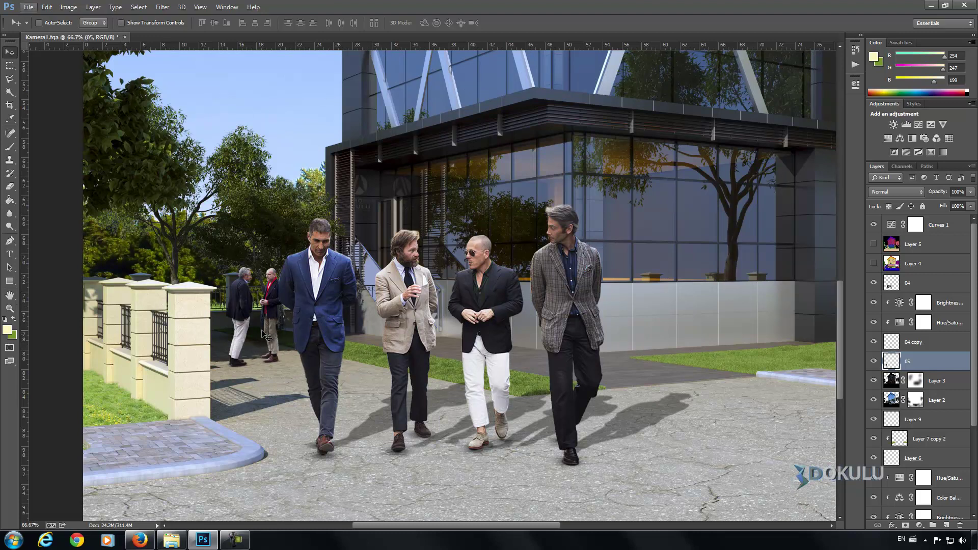
# Step: Duplicate layer 05 below the original and skew the copy flat into a ground shadow
pyautogui.moveTo(265, 329); pyautogui.dragTo(281, 329)
pyautogui.moveTo(912, 361); pyautogui.dragTo(913, 391)
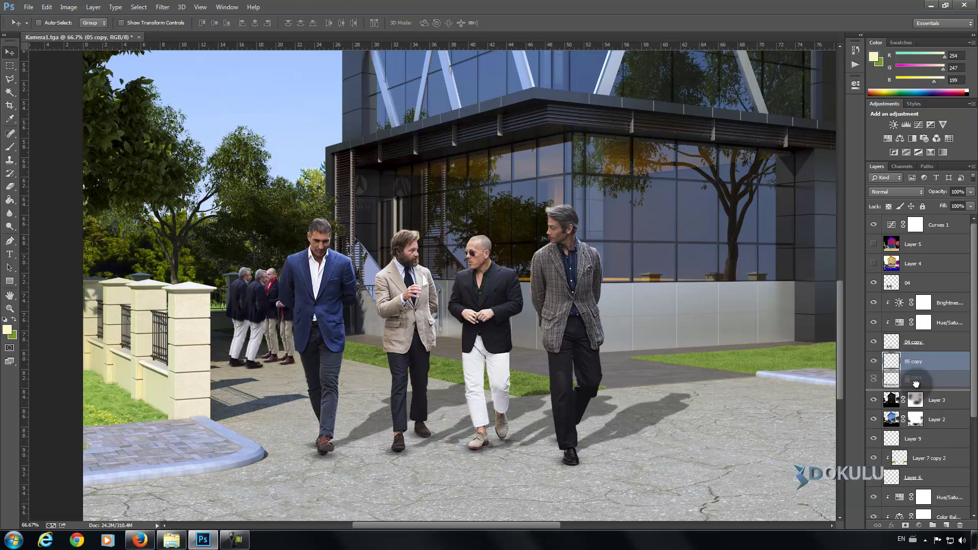
pyautogui.hotkey('ctrl', 't')
pyautogui.rightClick(288, 301)
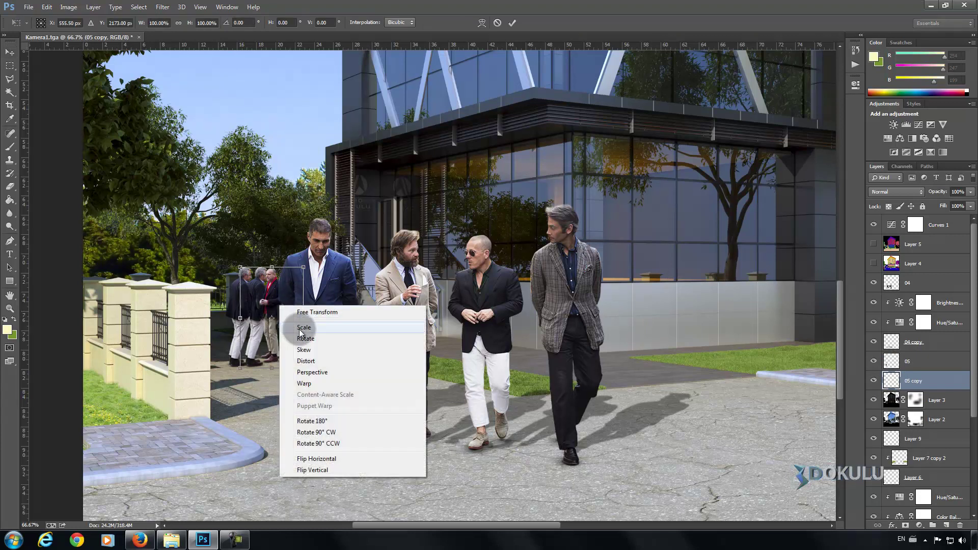
pyautogui.click(306, 356)
pyautogui.moveTo(304, 318); pyautogui.dragTo(311, 353)
pyautogui.moveTo(241, 270)
pyautogui.mouseDown()
pyautogui.moveTo(275, 351)
pyautogui.moveTo(309, 336)
pyautogui.moveTo(312, 350)
pyautogui.mouseUp()
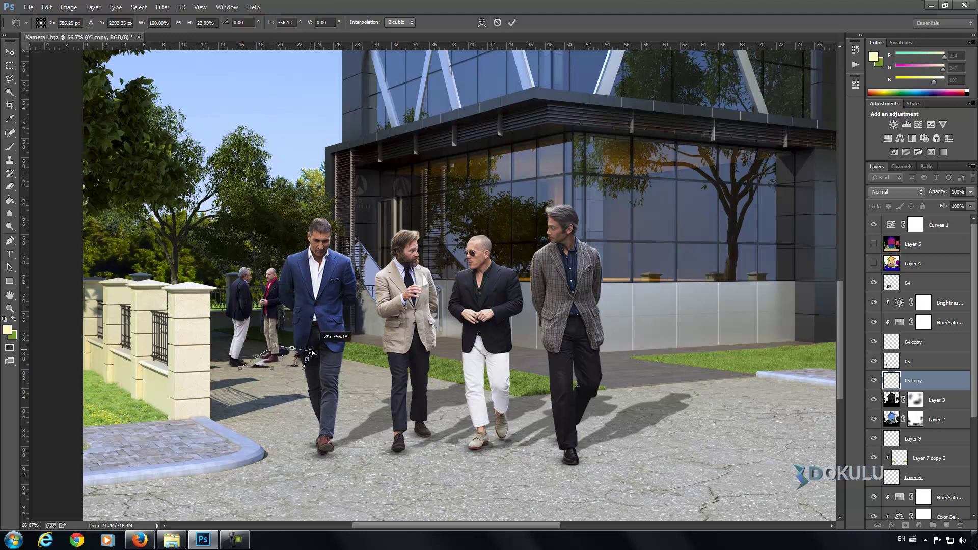
pyautogui.moveTo(322, 352)
pyautogui.mouseDown()
pyautogui.moveTo(273, 361)
pyautogui.moveTo(324, 357)
pyautogui.mouseUp()
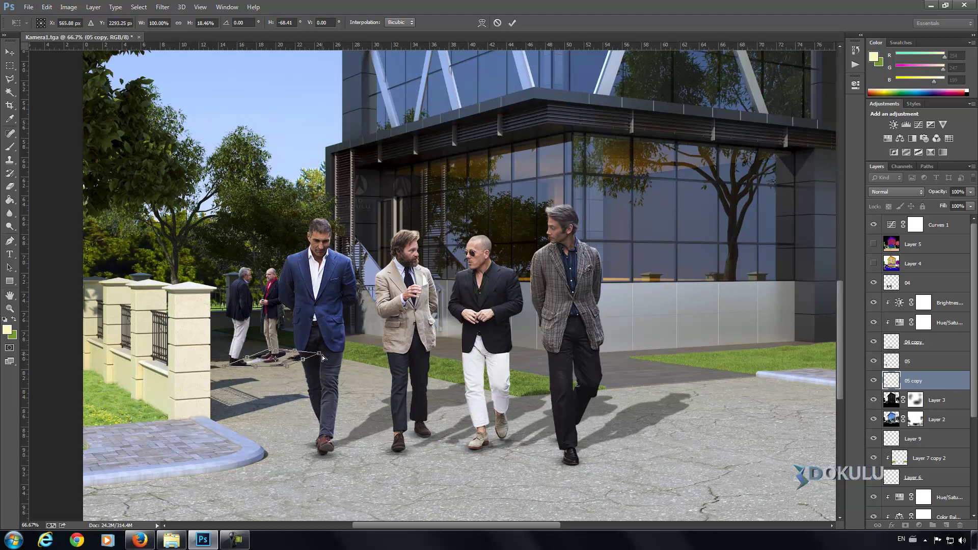
pyautogui.moveTo(320, 358); pyautogui.dragTo(325, 360)
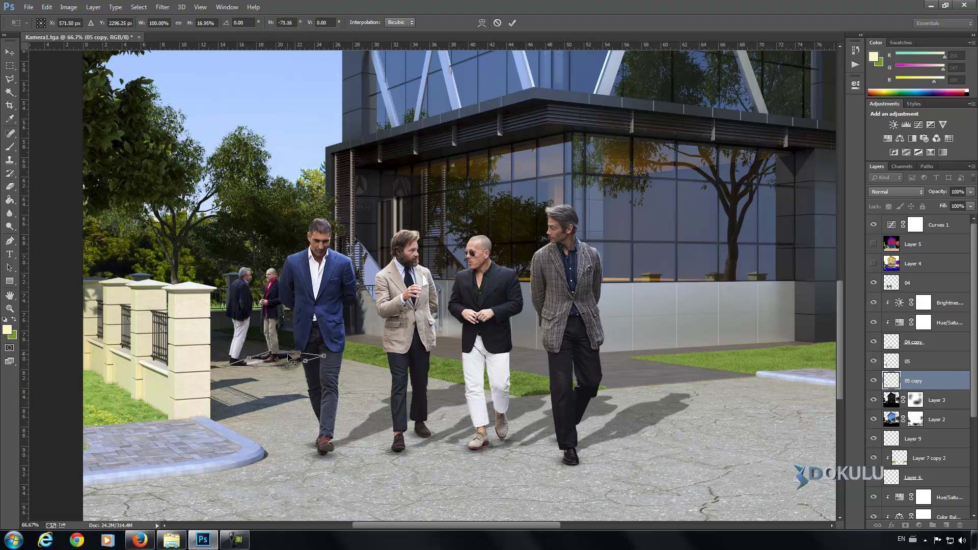
pyautogui.press('Return')
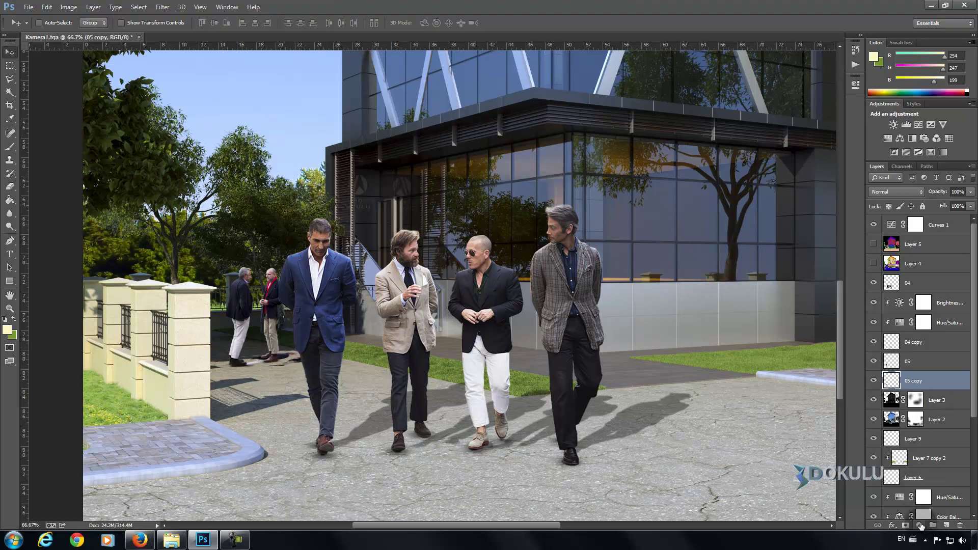
# Step: Add a clipped Hue/Saturation layer with Lightness -100 and nudge the 05 copy shadow into place
pyautogui.click(919, 525)
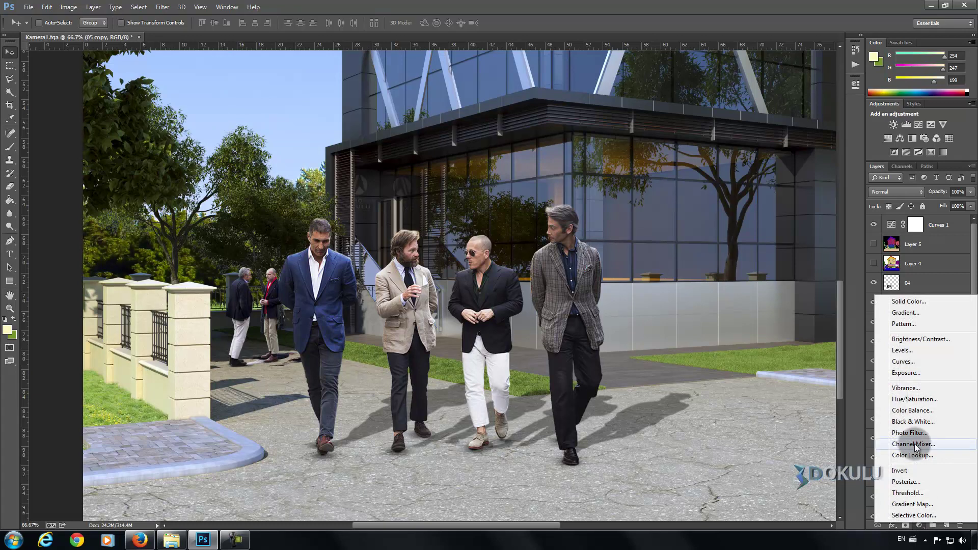
pyautogui.click(915, 400)
pyautogui.click(766, 248)
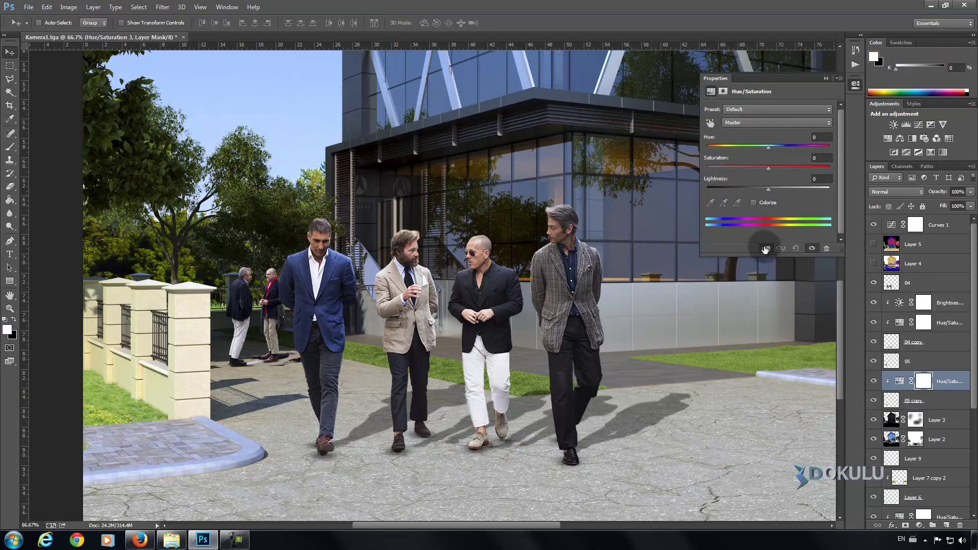
pyautogui.moveTo(768, 190); pyautogui.dragTo(707, 190)
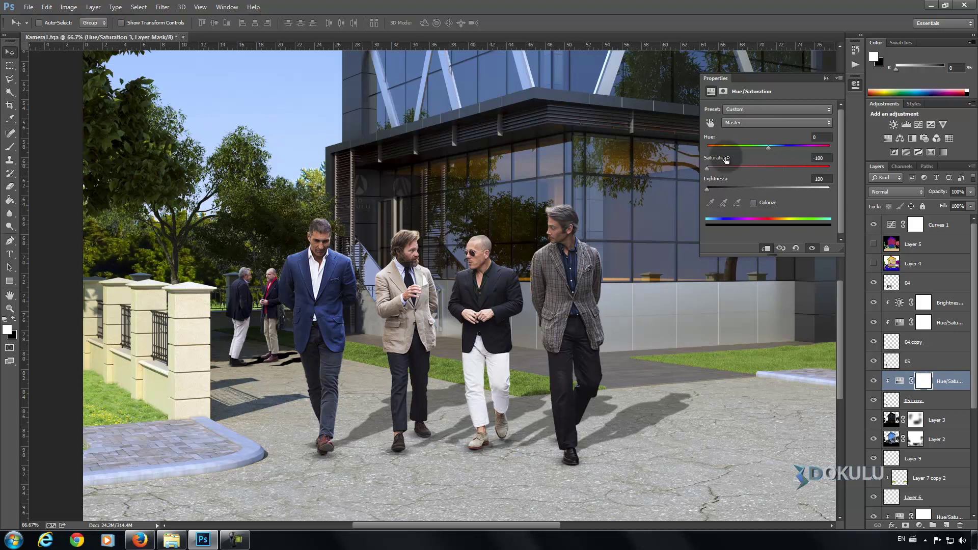
pyautogui.click(825, 79)
pyautogui.click(943, 400)
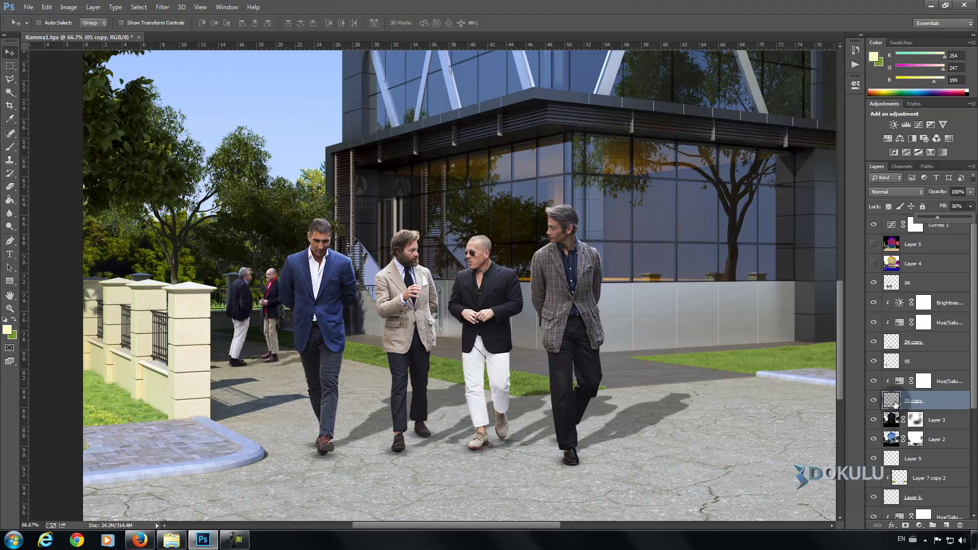
pyautogui.moveTo(271, 358); pyautogui.dragTo(288, 361)
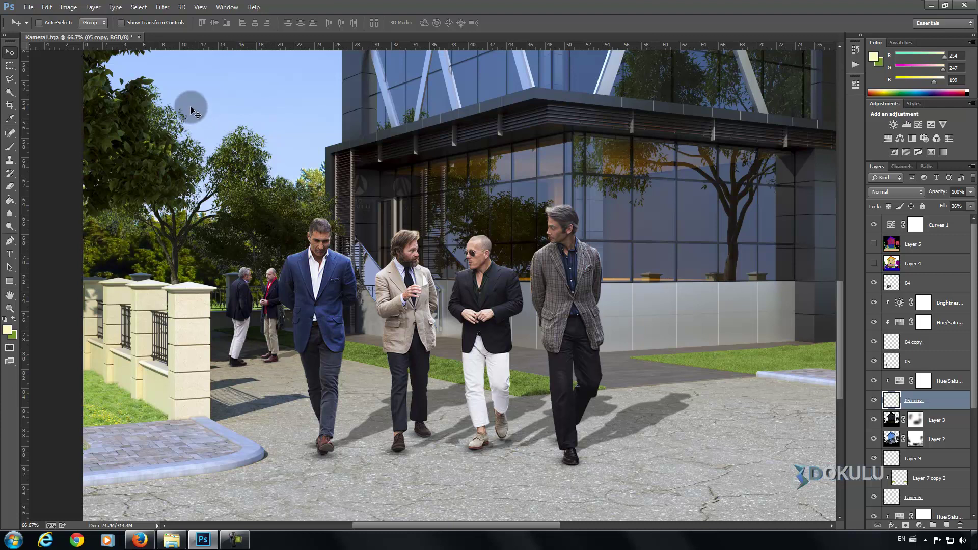
# Step: Apply a 0.7-radius Gaussian Blur to the shadow and fit the image on screen
pyautogui.click(138, 8)
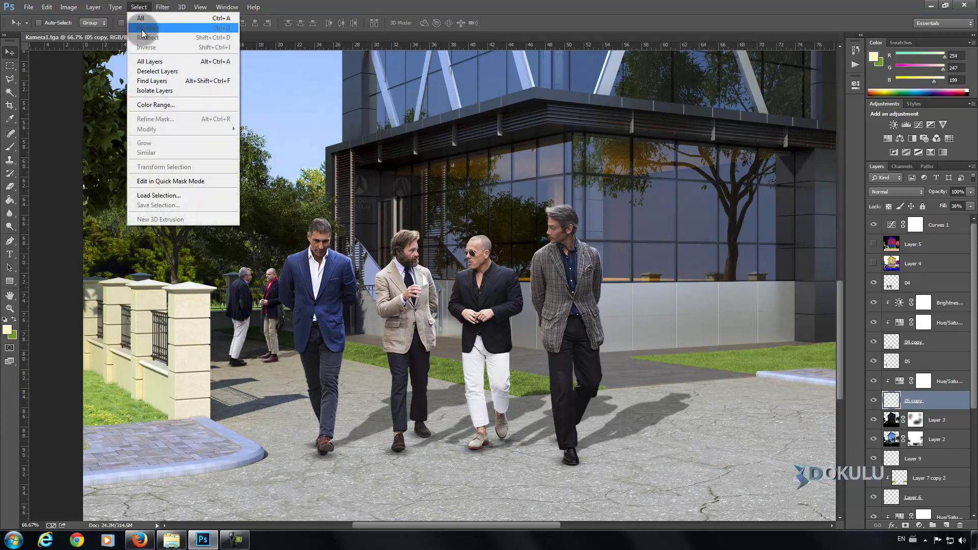
pyautogui.moveTo(167, 120)
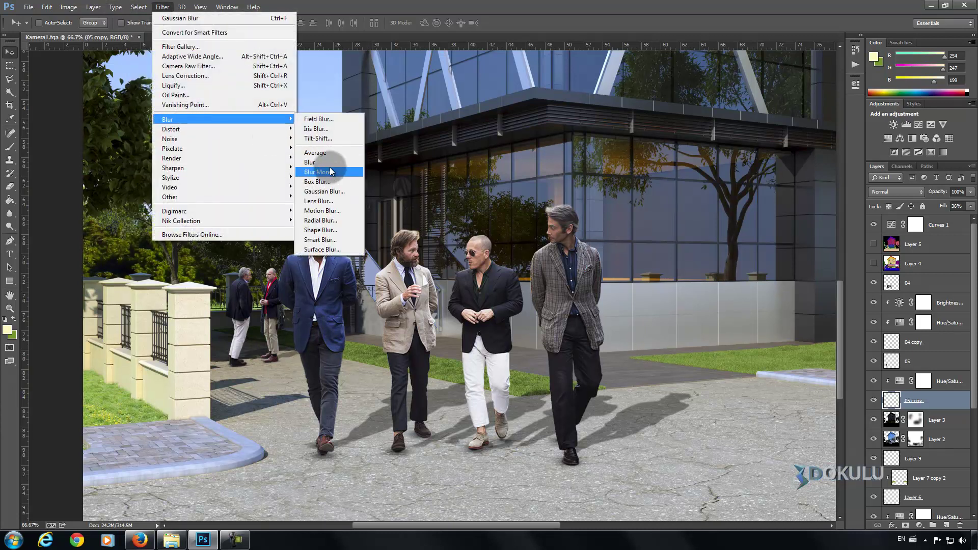
pyautogui.click(324, 191)
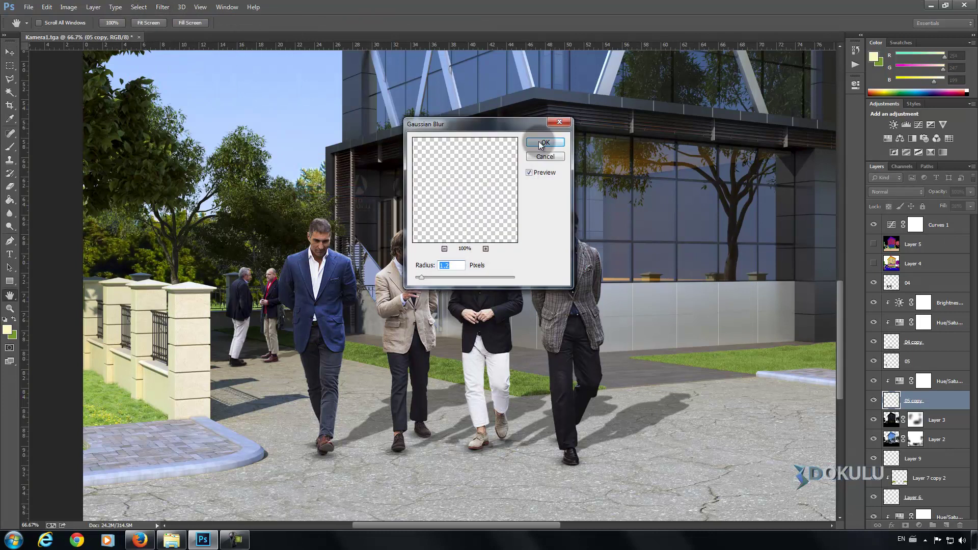
pyautogui.moveTo(419, 282); pyautogui.dragTo(418, 279)
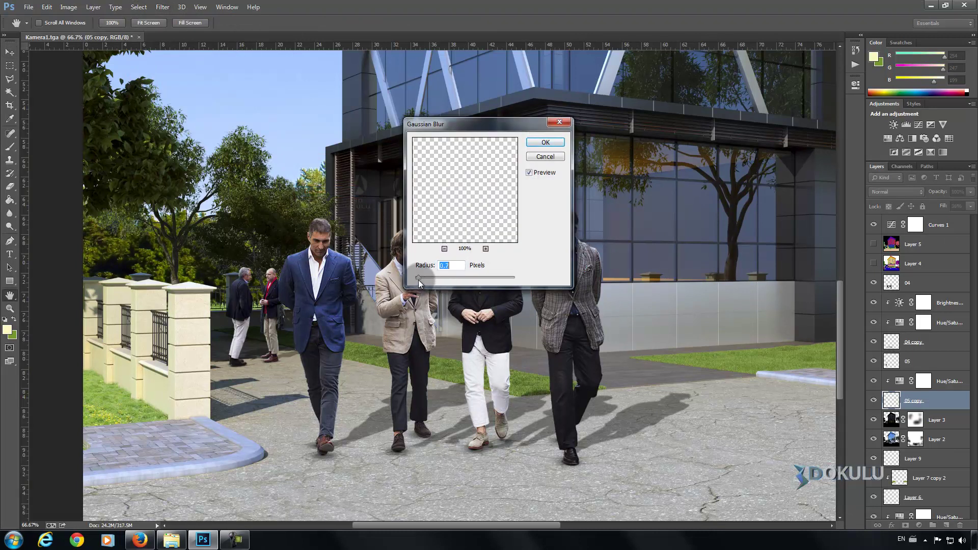
pyautogui.click(542, 149)
pyautogui.press('v')
pyautogui.rightClick(386, 146)
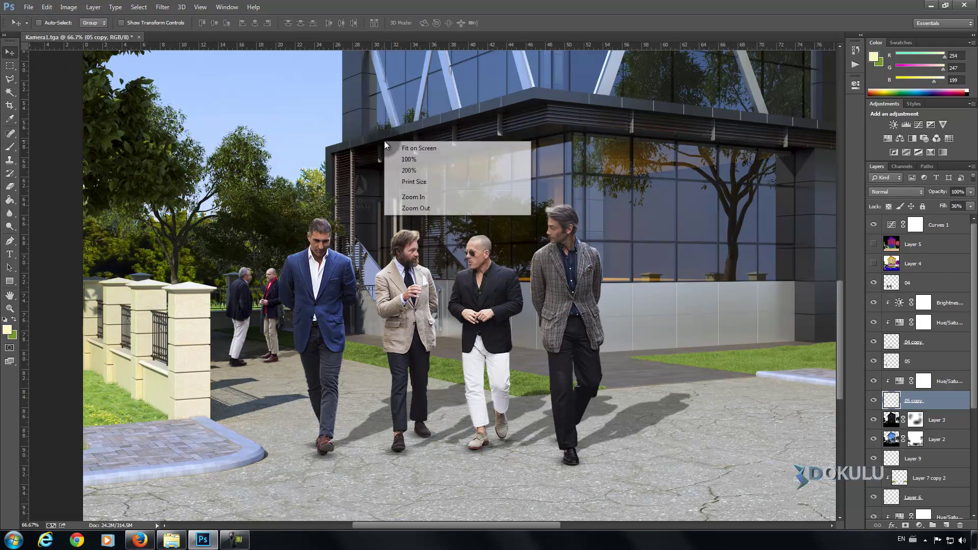
pyautogui.click(433, 150)
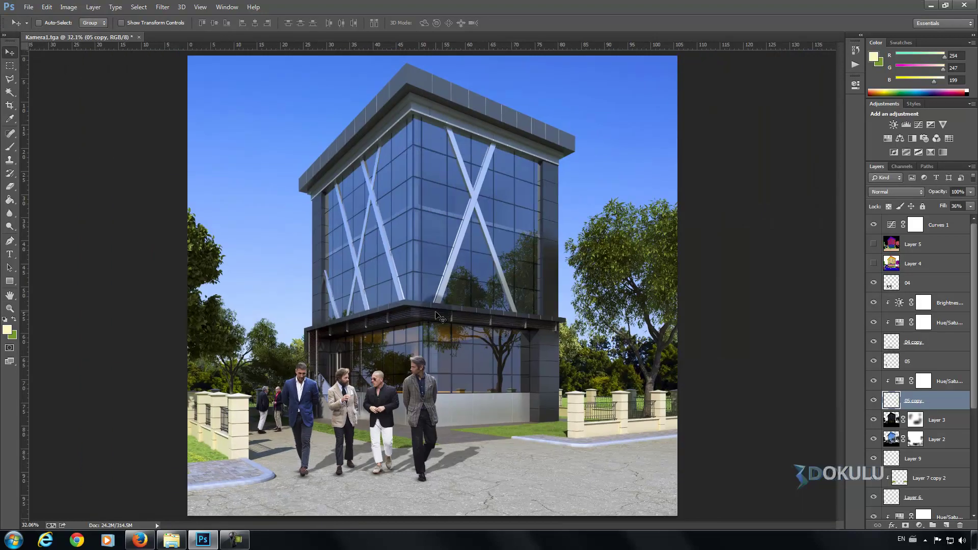
# Step: Magic Wand-select the right purple tree, left green tree and staircase on colour-ID Layer 4
pyautogui.click(9, 93)
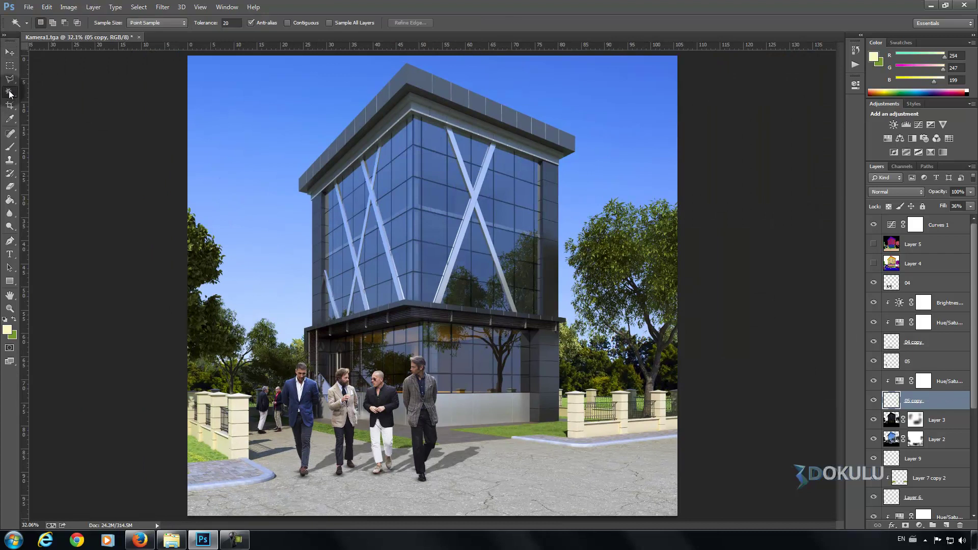
pyautogui.click(874, 263)
pyautogui.click(669, 279)
pyautogui.click(908, 265)
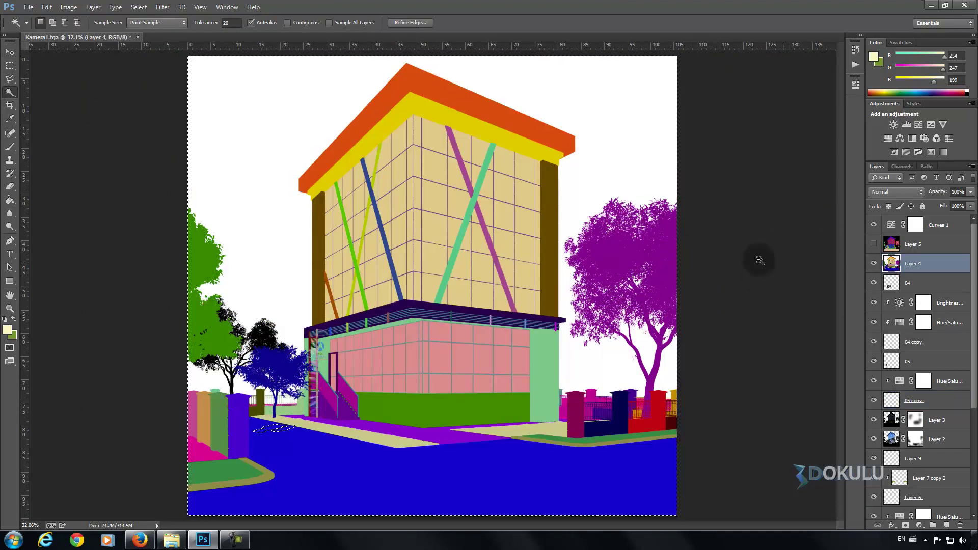
pyautogui.click(625, 250)
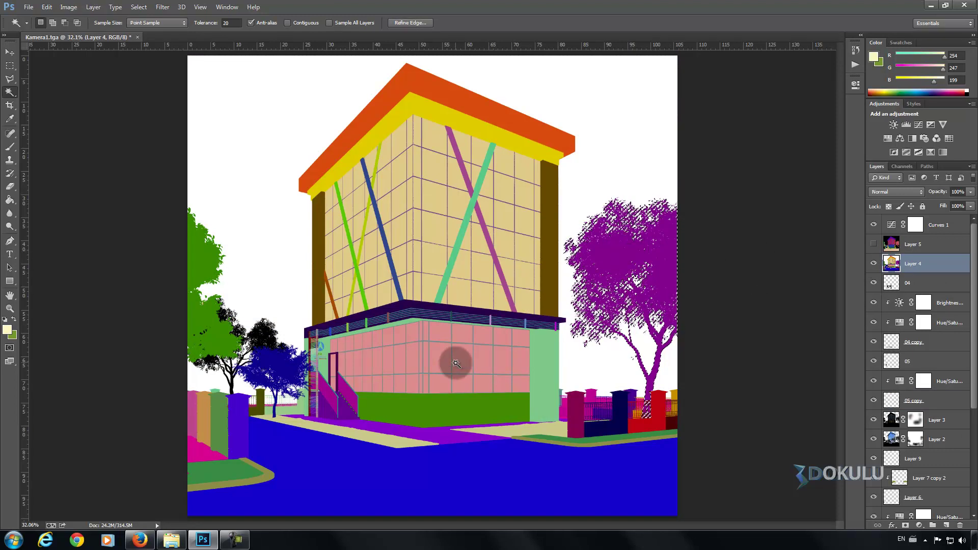
pyautogui.keyDown('shift'); pyautogui.click(233, 342); pyautogui.keyUp('shift')
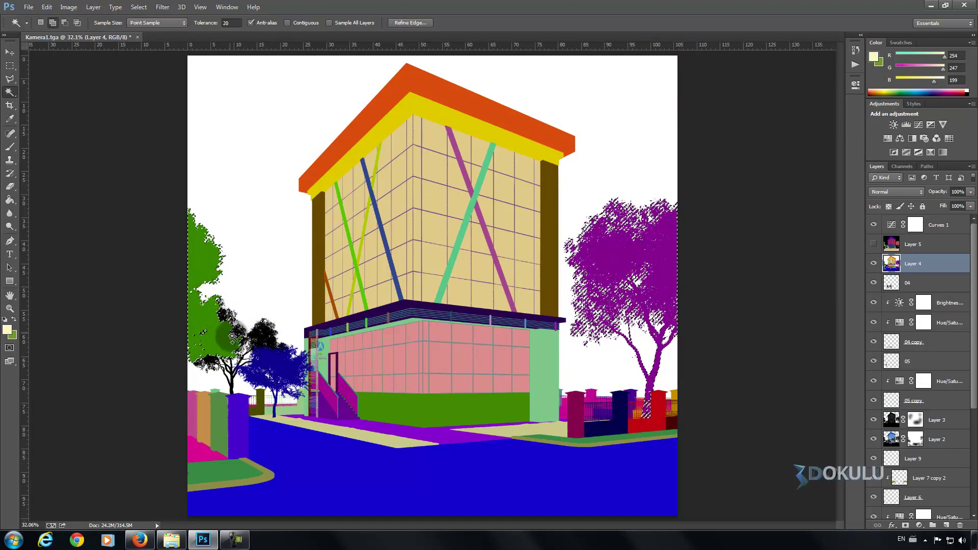
pyautogui.keyDown('shift'); pyautogui.click(335, 382); pyautogui.keyUp('shift')
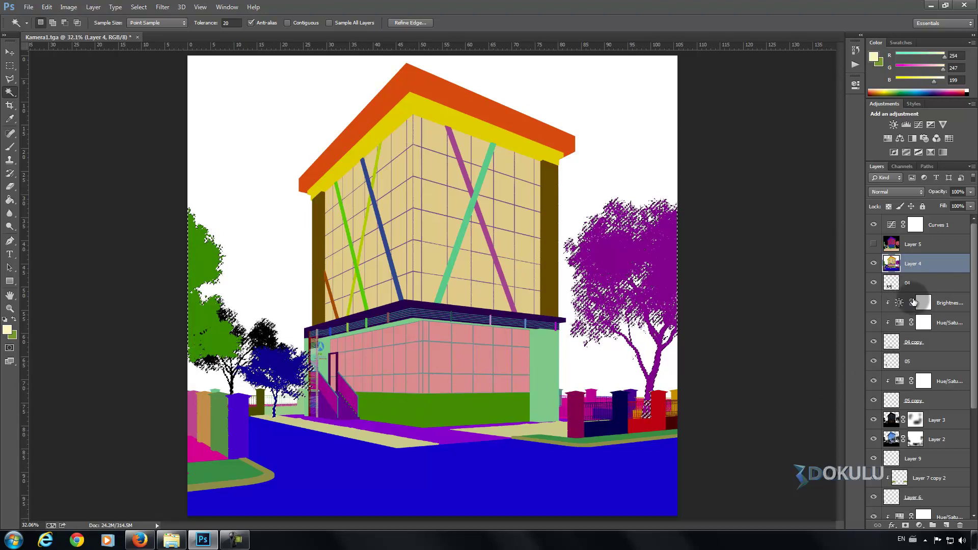
# Step: Hide the colour-ID layers and copy the selection from Background copy onto new Layer 10
pyautogui.click(874, 264)
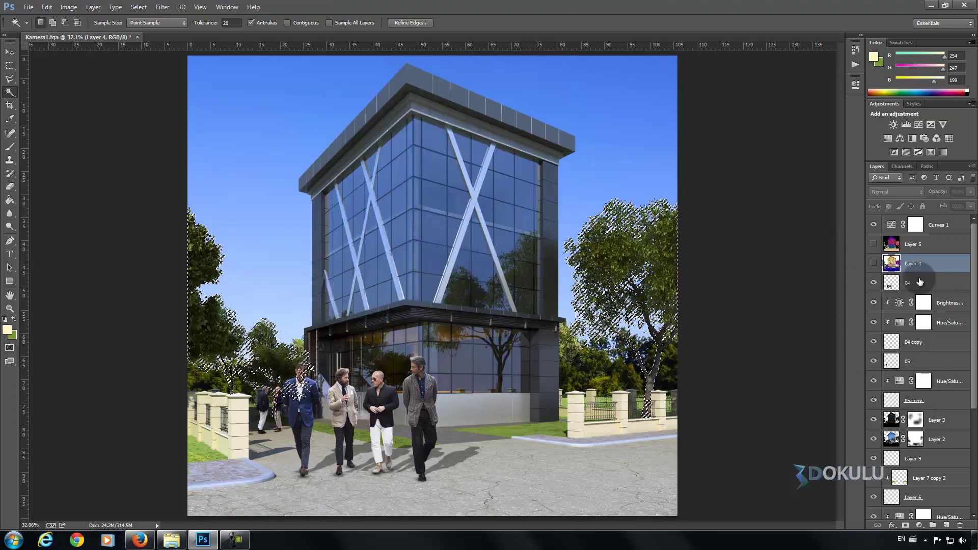
pyautogui.click(874, 245)
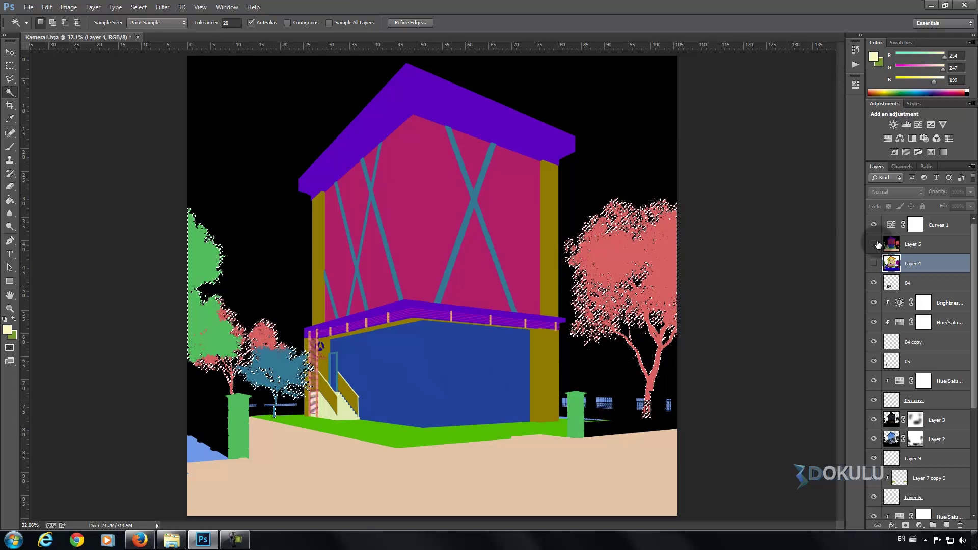
pyautogui.click(874, 245)
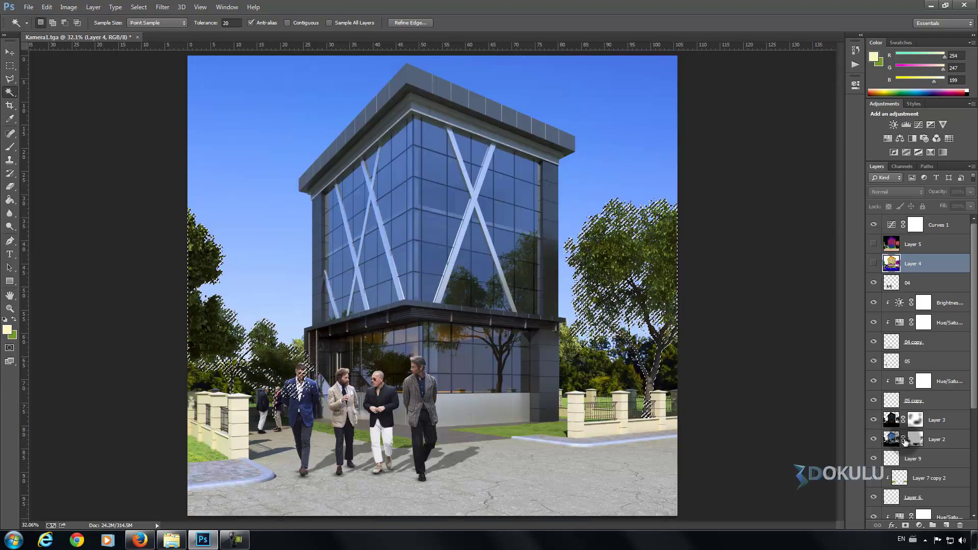
pyautogui.scroll(-5, 932, 481)
pyautogui.click(928, 471)
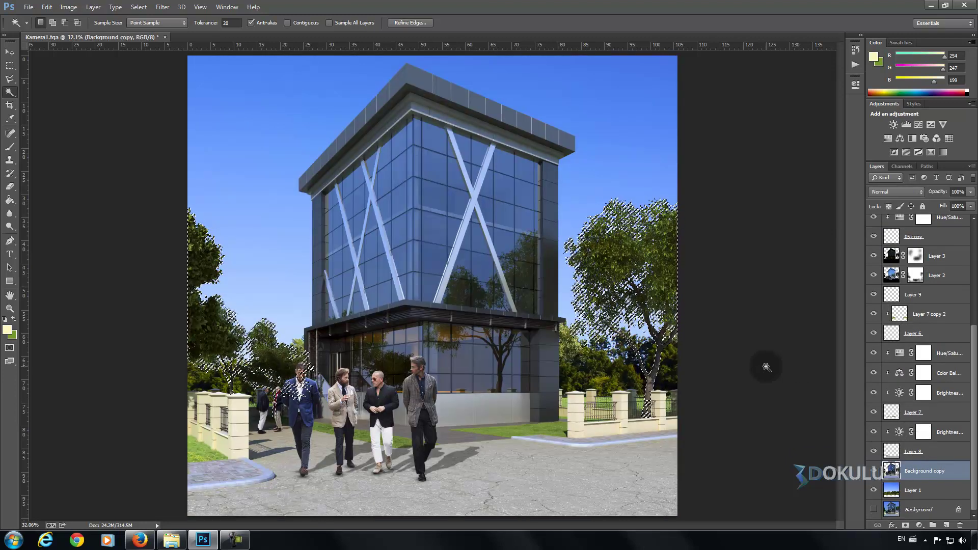
pyautogui.hotkey('ctrl', 'j')
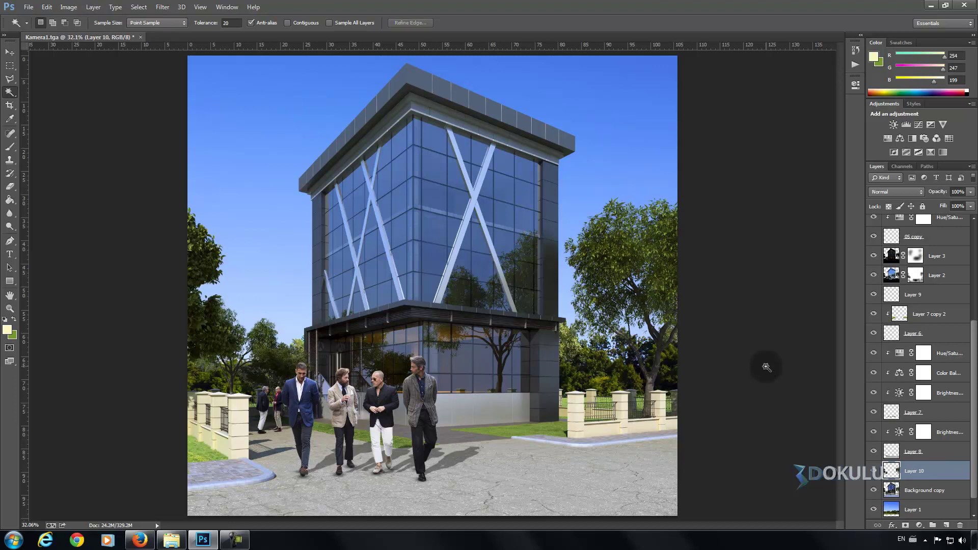
# Step: Add a Hue/Saturation adjustment clipped to Layer 10 and slightly shift the copied trees' hue
pyautogui.click(919, 525)
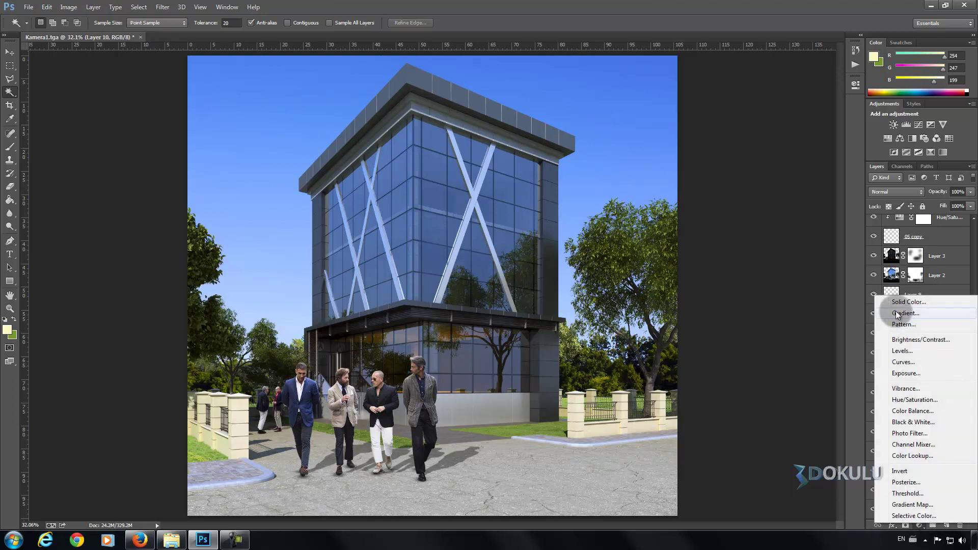
pyautogui.click(914, 400)
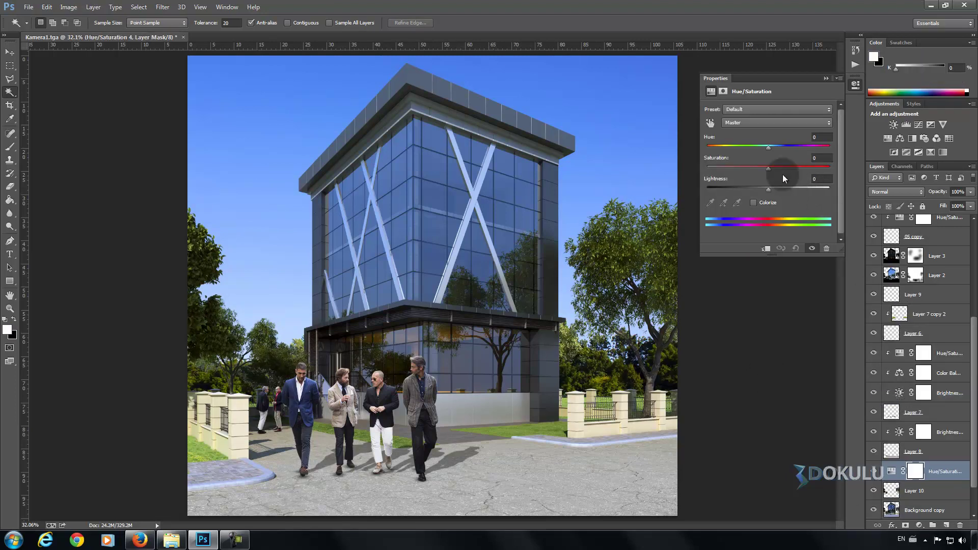
pyautogui.click(768, 249)
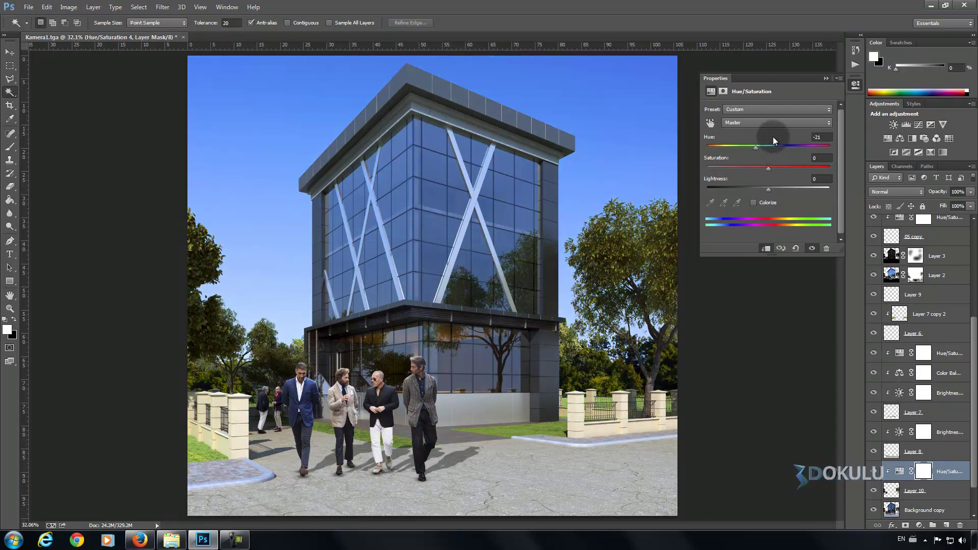
pyautogui.moveTo(747, 148)
pyautogui.mouseDown()
pyautogui.moveTo(769, 154)
pyautogui.moveTo(761, 153)
pyautogui.moveTo(772, 172)
pyautogui.moveTo(753, 173)
pyautogui.moveTo(766, 173)
pyautogui.moveTo(773, 192)
pyautogui.mouseUp()
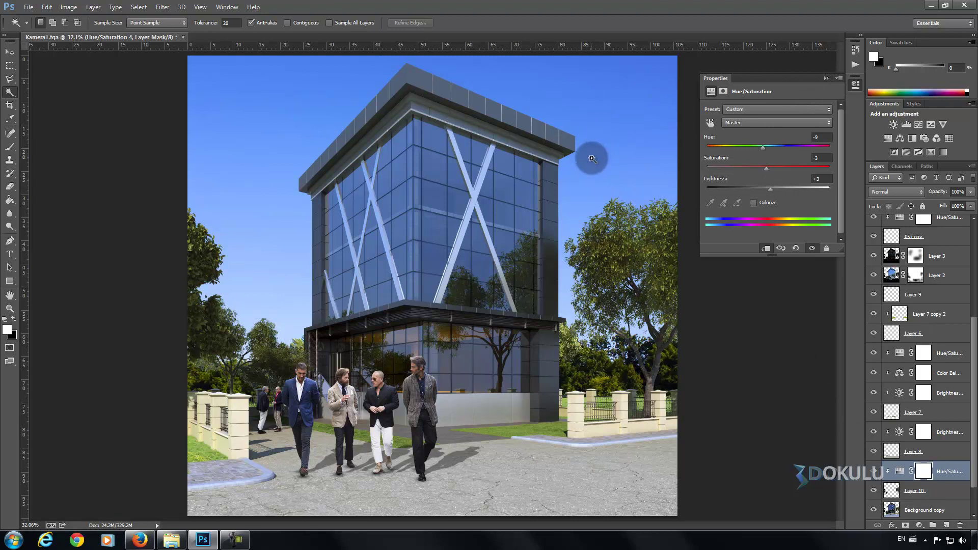
pyautogui.click(826, 78)
pyautogui.click(919, 525)
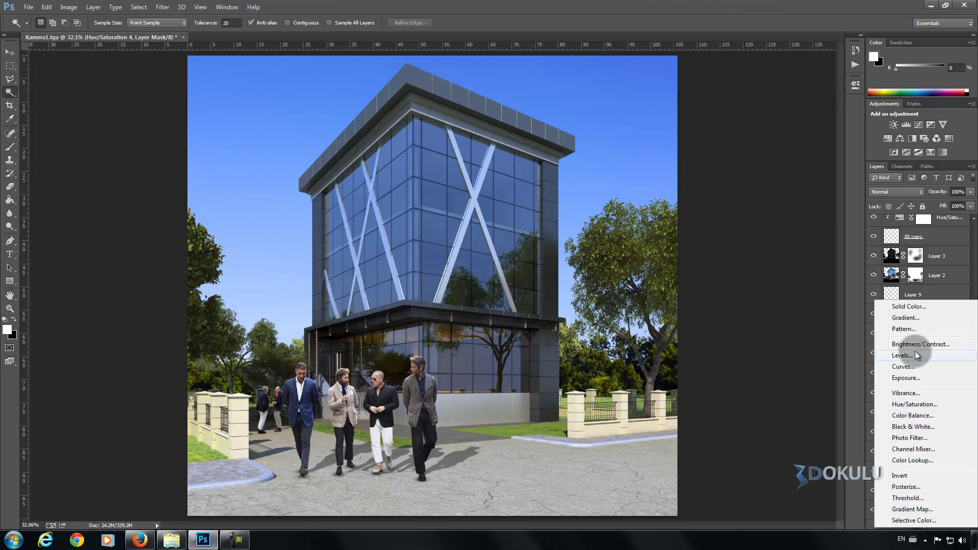
# Step: Add a Hue/Saturation adjustment layer, then delete it as unneeded
pyautogui.click(915, 404)
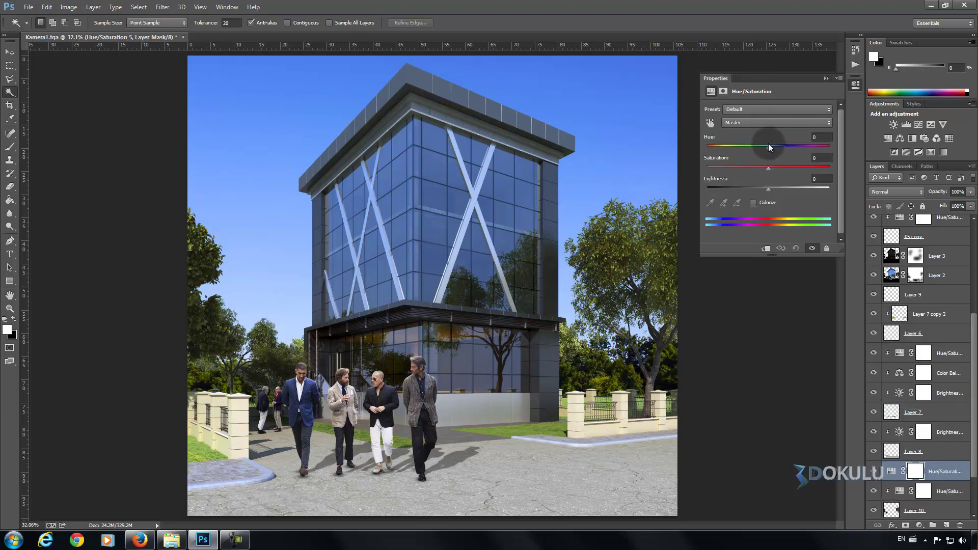
pyautogui.click(950, 476)
pyautogui.click(963, 527)
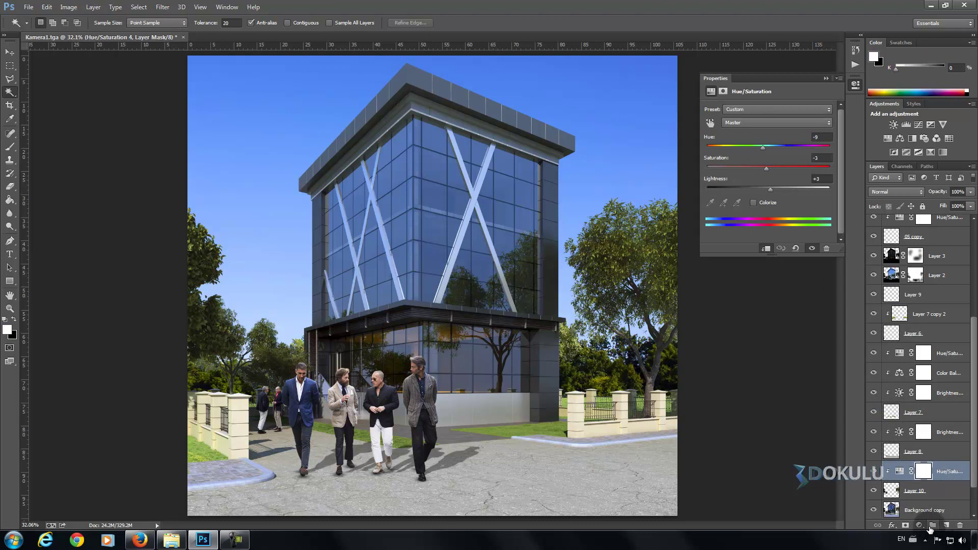
# Step: Add a Color Balance adjustment with Midtones Yellow/Blue at about -11
pyautogui.click(920, 525)
pyautogui.click(903, 414)
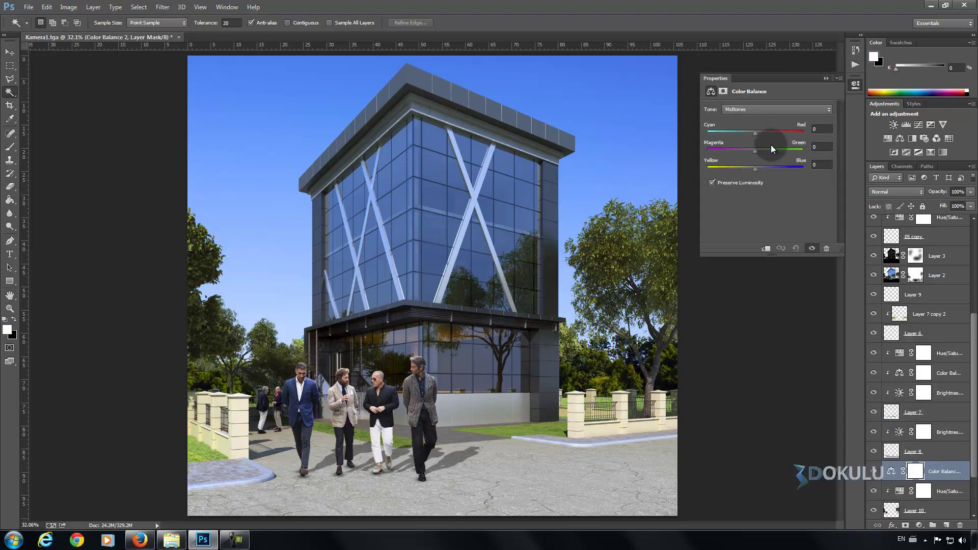
pyautogui.moveTo(753, 170); pyautogui.dragTo(748, 170)
pyautogui.moveTo(747, 168); pyautogui.dragTo(750, 167)
pyautogui.click(828, 79)
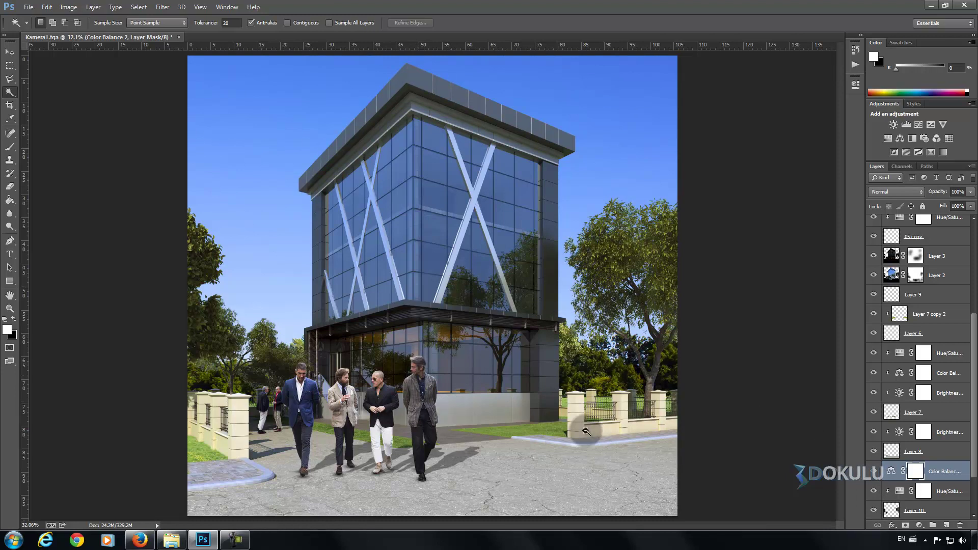
# Step: With the Move tool, pick Layer 2 from the layers under the walking people
pyautogui.click(9, 52)
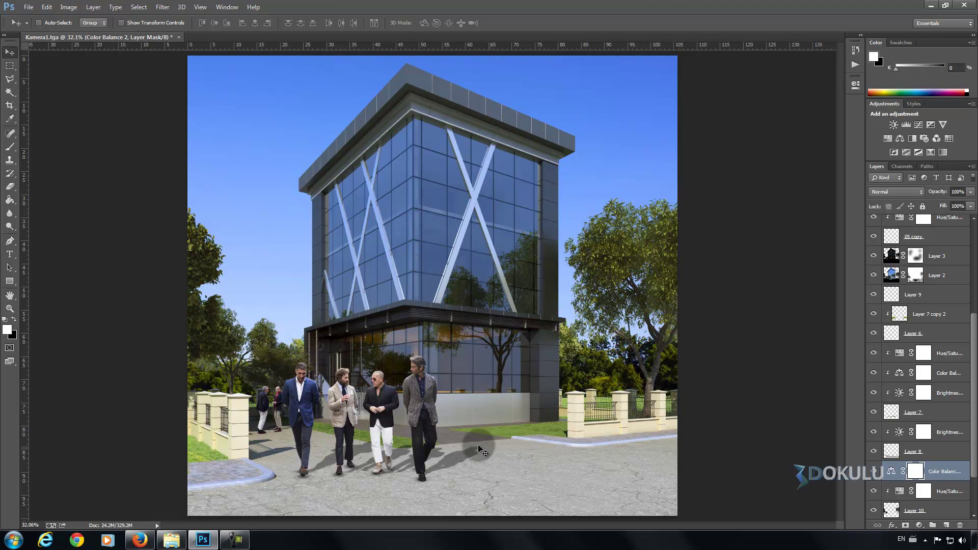
pyautogui.scroll(-3, 919, 435)
pyautogui.rightClick(400, 393)
pyautogui.click(421, 421)
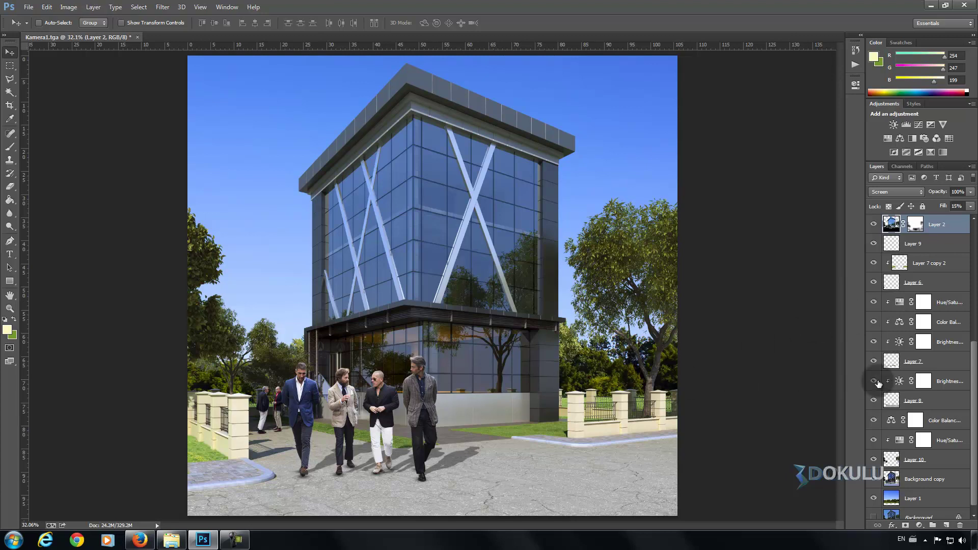
# Step: Select the 04 copy and 04 layers, toggling each one's visibility to check its content
pyautogui.scroll(-1, 914, 384)
pyautogui.scroll(6, 923, 390)
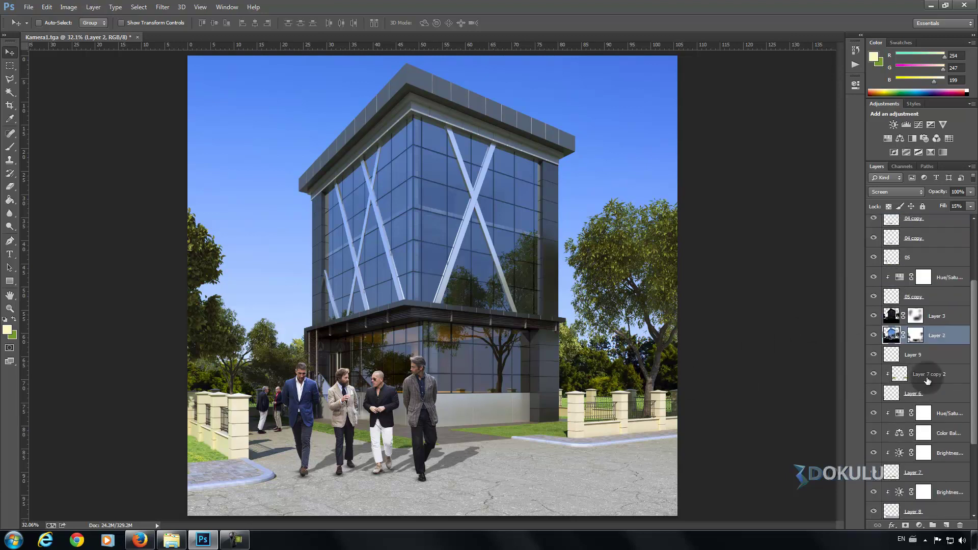
pyautogui.scroll(1, 930, 374)
pyautogui.scroll(-3, 932, 377)
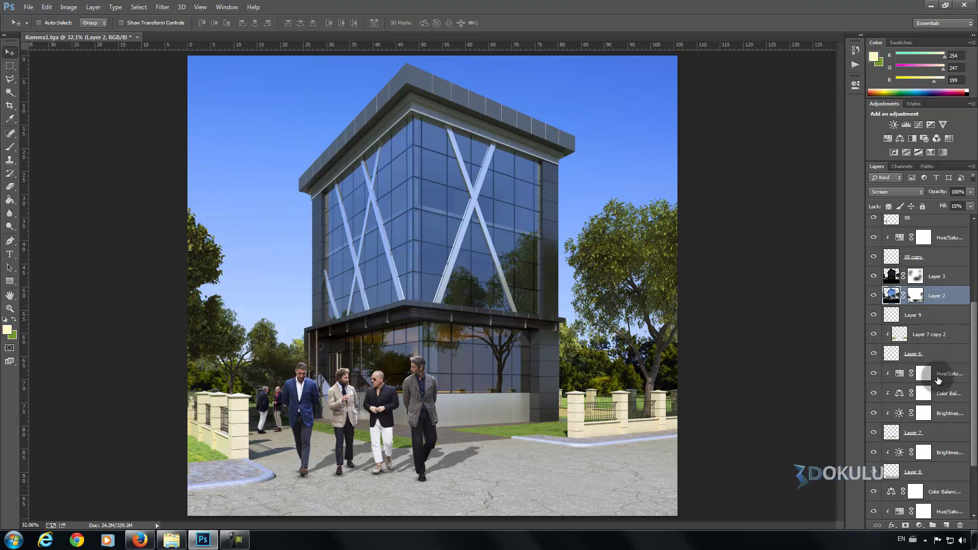
pyautogui.scroll(-4, 938, 379)
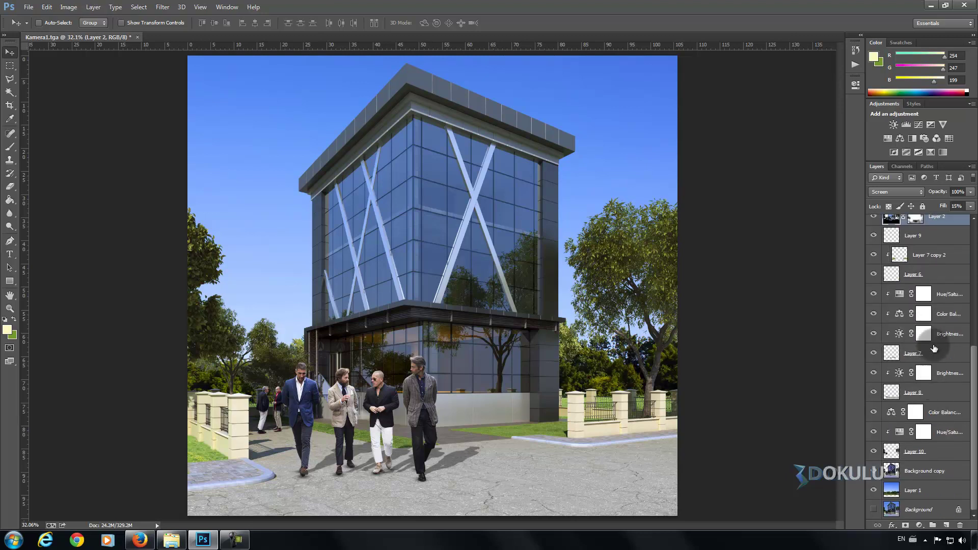
pyautogui.scroll(3, 922, 319)
pyautogui.scroll(3, 925, 320)
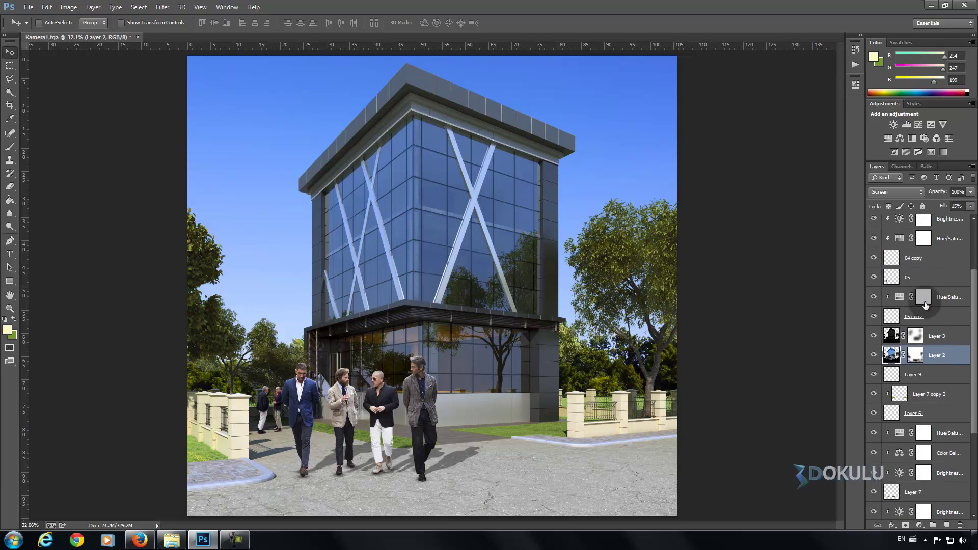
pyautogui.scroll(3, 929, 321)
pyautogui.click(916, 321)
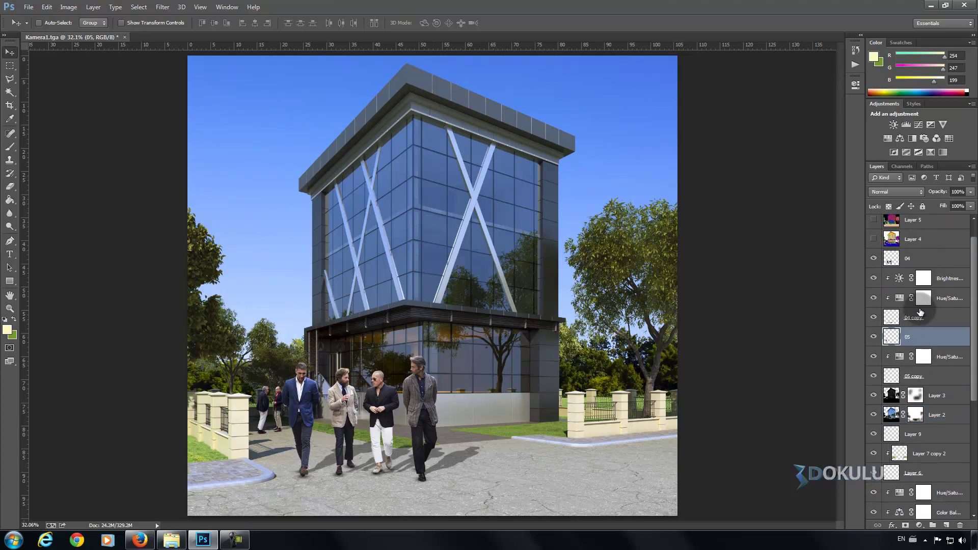
pyautogui.click(874, 318)
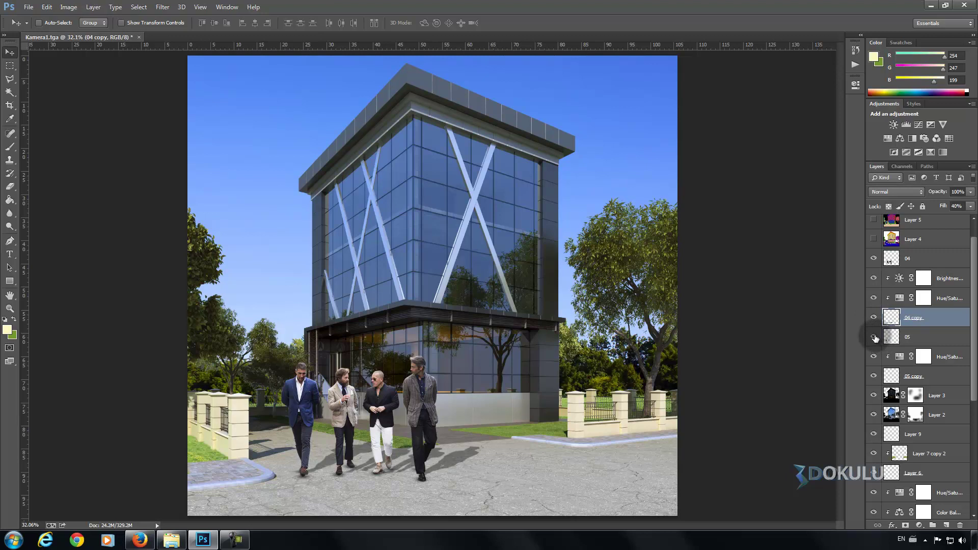
pyautogui.click(882, 279)
pyautogui.click(874, 280)
# Step: Add 04 copy and its clipped adjustments to the selection and move the people right toward the entrance
pyautogui.keyDown('ctrl'); pyautogui.click(918, 337); pyautogui.keyUp('ctrl')
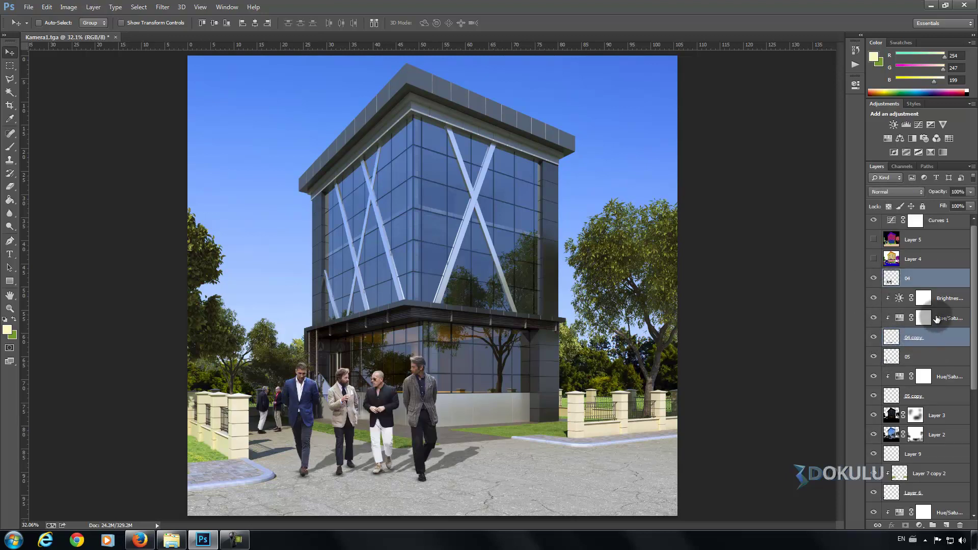
pyautogui.keyDown('shift'); pyautogui.click(936, 319); pyautogui.keyUp('shift')
pyautogui.moveTo(414, 395)
pyautogui.mouseDown()
pyautogui.moveTo(627, 390)
pyautogui.moveTo(500, 365)
pyautogui.mouseUp()
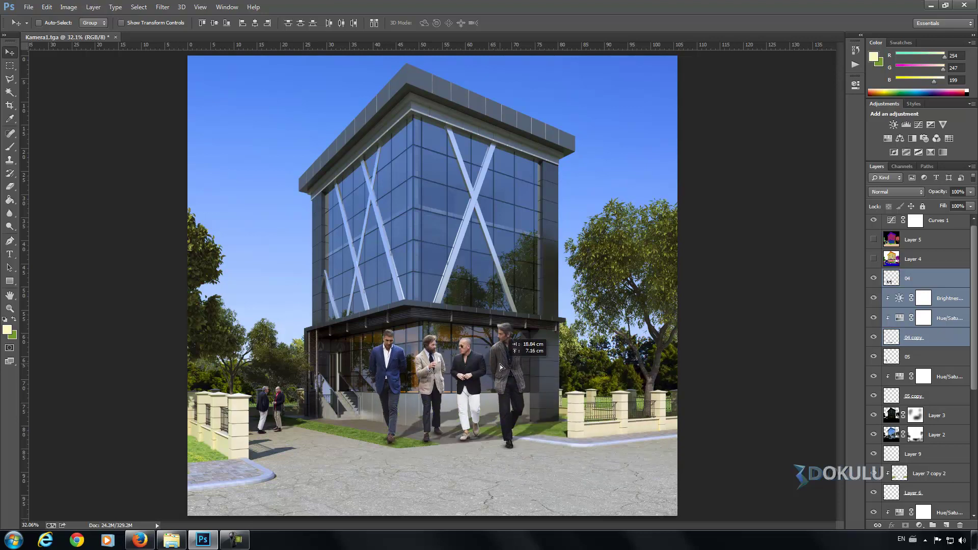
# Step: Scale the walking people and shadows to about 62% with Free Transform
pyautogui.hotkey('ctrl', 't')
pyautogui.moveTo(566, 324)
pyautogui.mouseDown()
pyautogui.moveTo(492, 366)
pyautogui.moveTo(505, 388)
pyautogui.mouseUp()
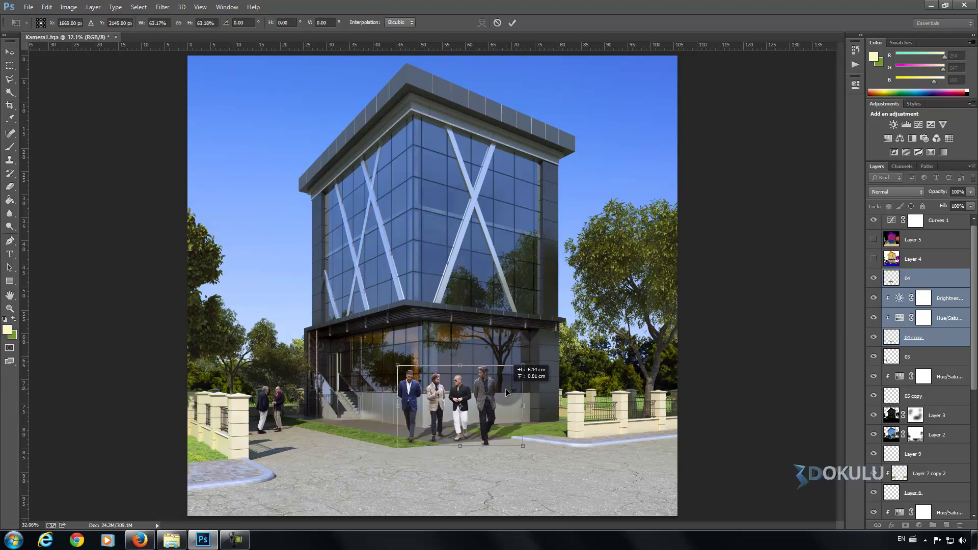
pyautogui.moveTo(523, 368)
pyautogui.mouseDown()
pyautogui.moveTo(503, 380)
pyautogui.moveTo(509, 395)
pyautogui.moveTo(532, 392)
pyautogui.mouseUp()
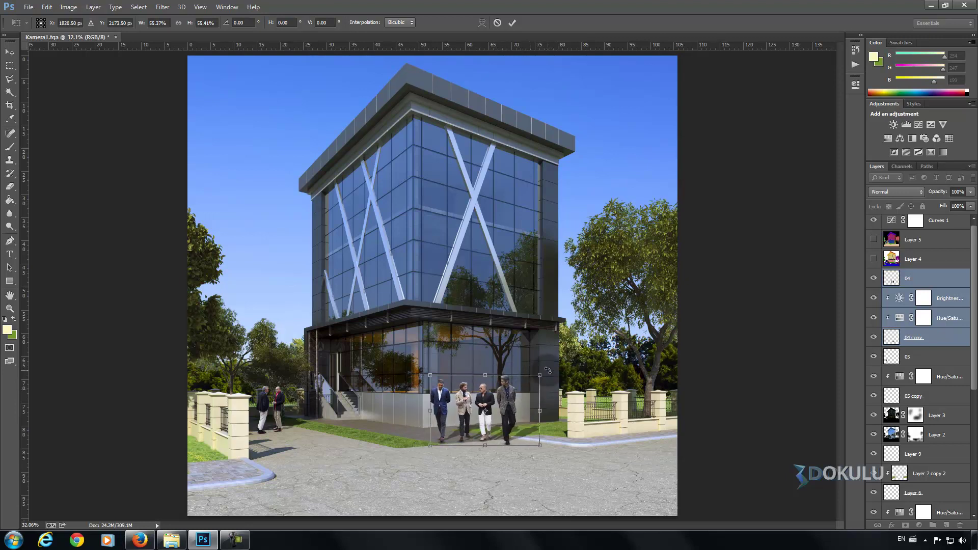
pyautogui.moveTo(541, 373); pyautogui.dragTo(555, 368)
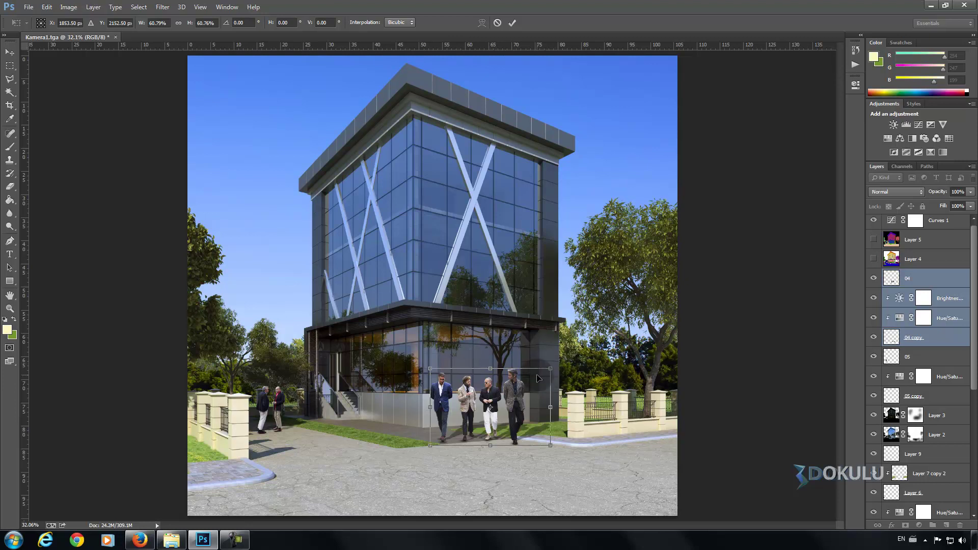
pyautogui.moveTo(551, 369); pyautogui.dragTo(557, 366)
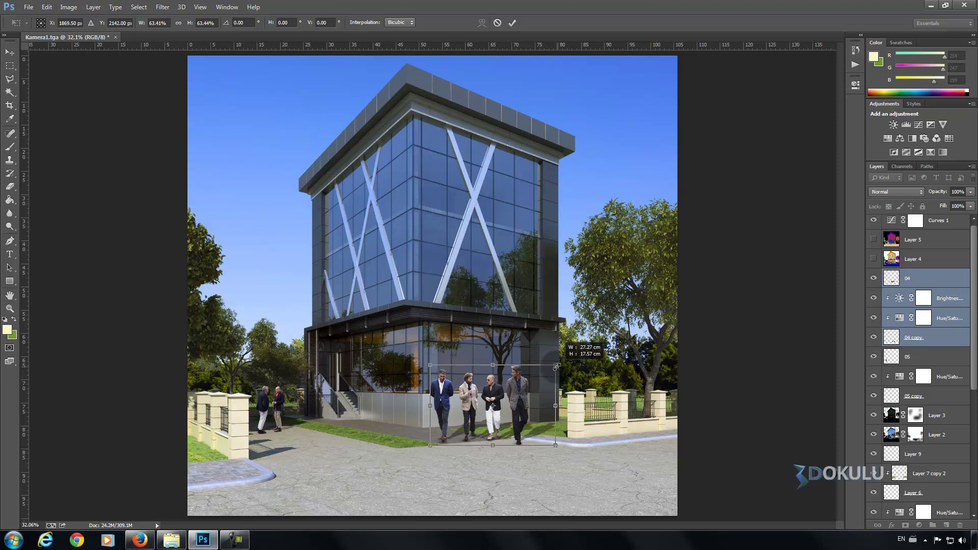
pyautogui.press('Return')
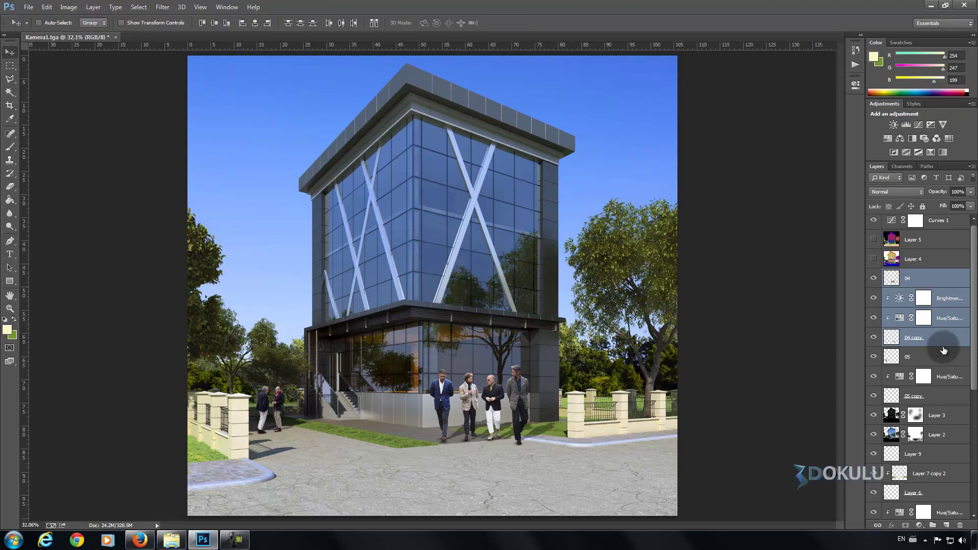
# Step: Distort the 04 copy shadow so it slants across the ground under the resized people
pyautogui.click(947, 337)
pyautogui.hotkey('shift', '4')
pyautogui.hotkey('ctrl', 't')
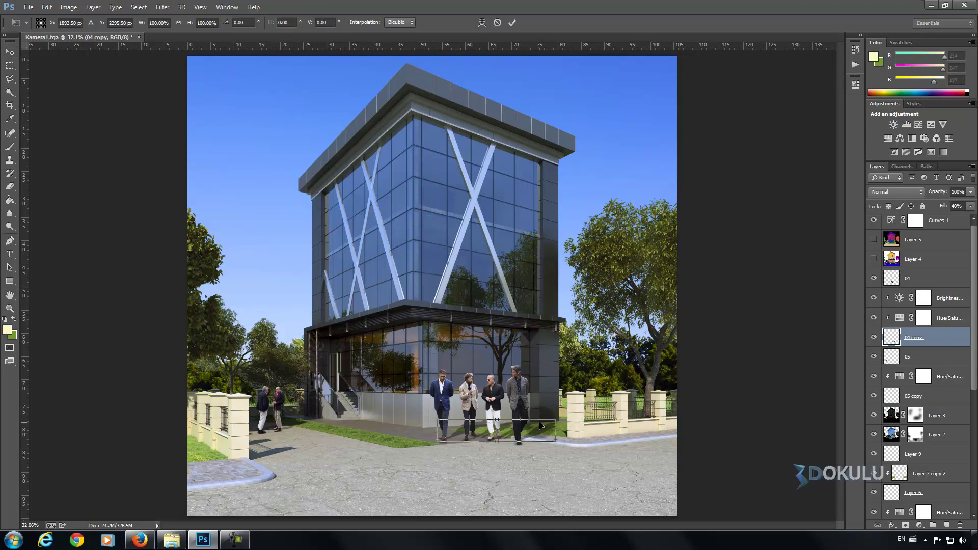
pyautogui.rightClick(540, 422)
pyautogui.click(570, 306)
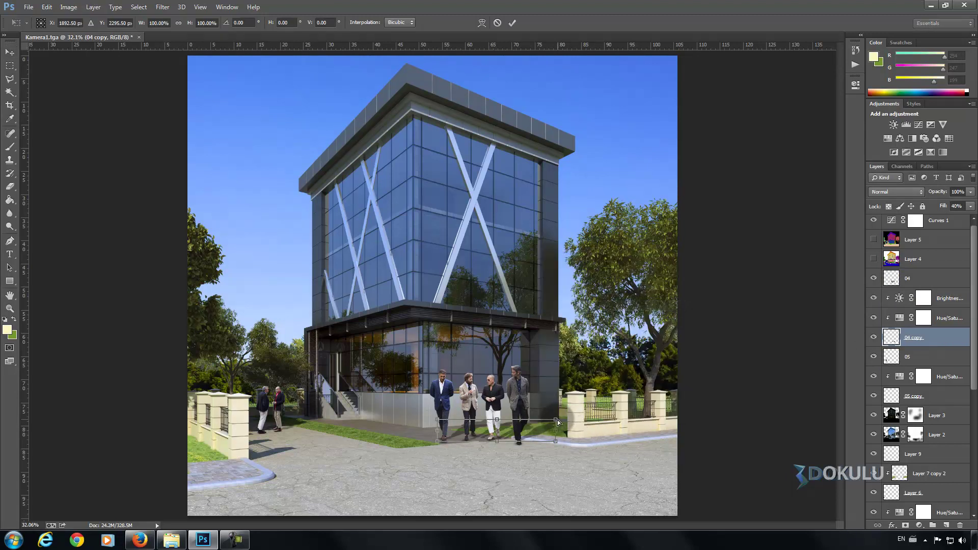
pyautogui.moveTo(558, 421); pyautogui.dragTo(570, 426)
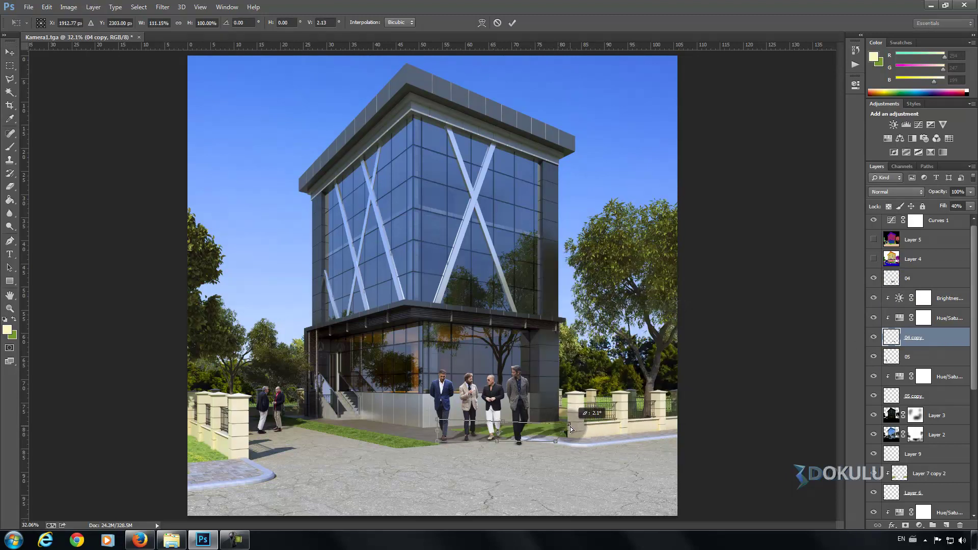
pyautogui.moveTo(460, 426); pyautogui.dragTo(559, 427)
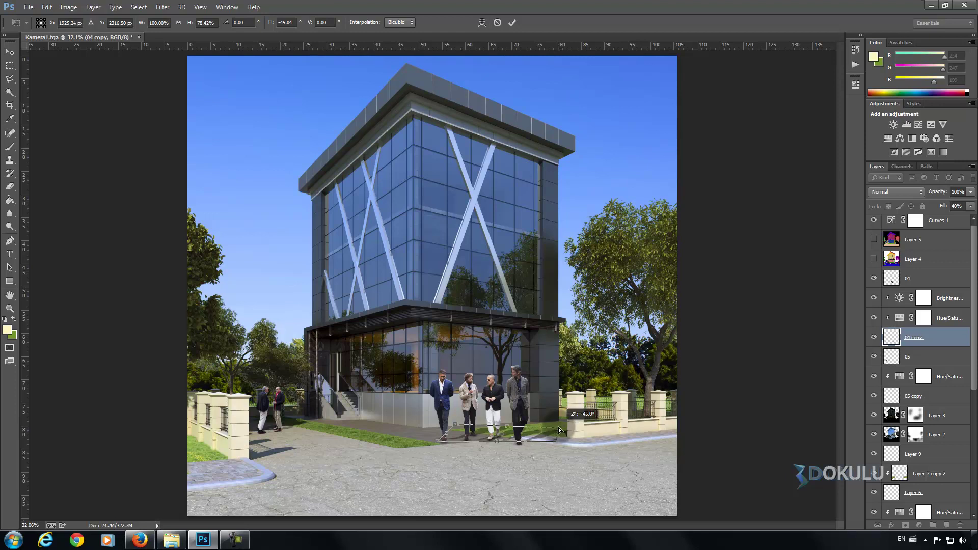
pyautogui.moveTo(555, 427); pyautogui.dragTo(539, 427)
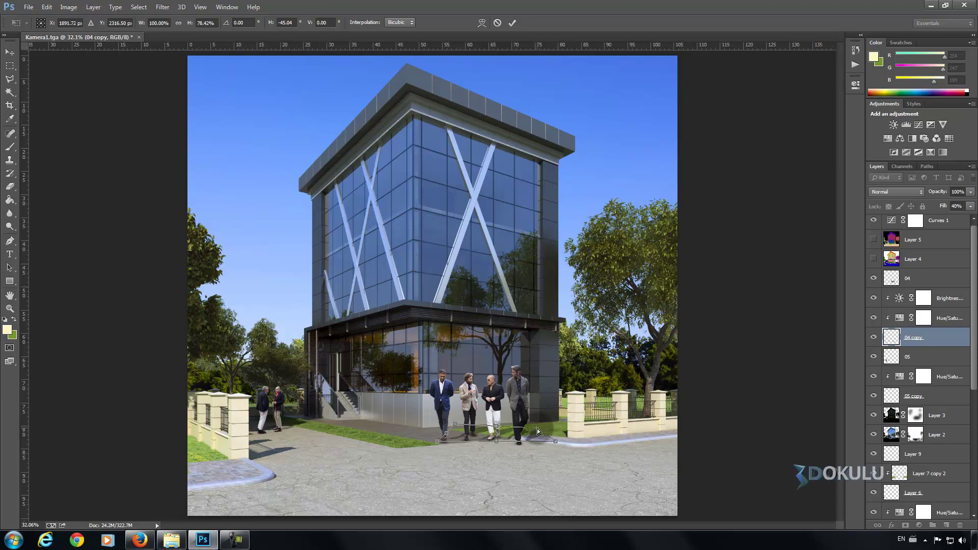
pyautogui.moveTo(456, 427); pyautogui.dragTo(453, 431)
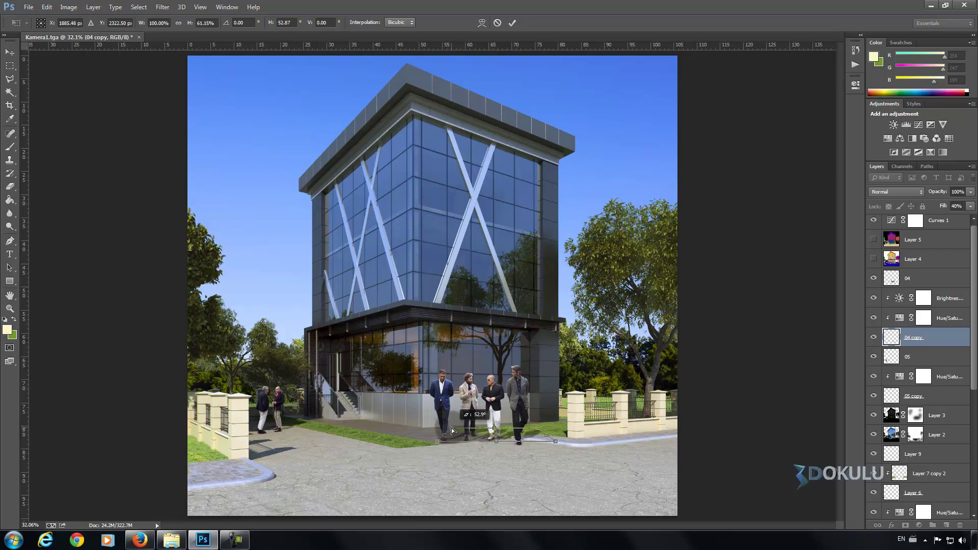
pyautogui.press('Return')
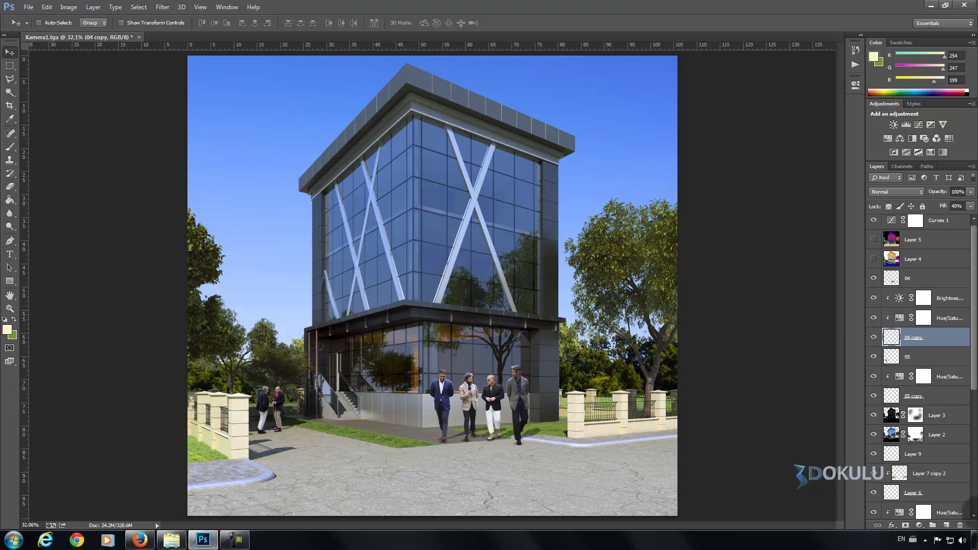
# Step: Apply a small-radius Gaussian Blur to the reshaped shadow
pyautogui.click(150, 7)
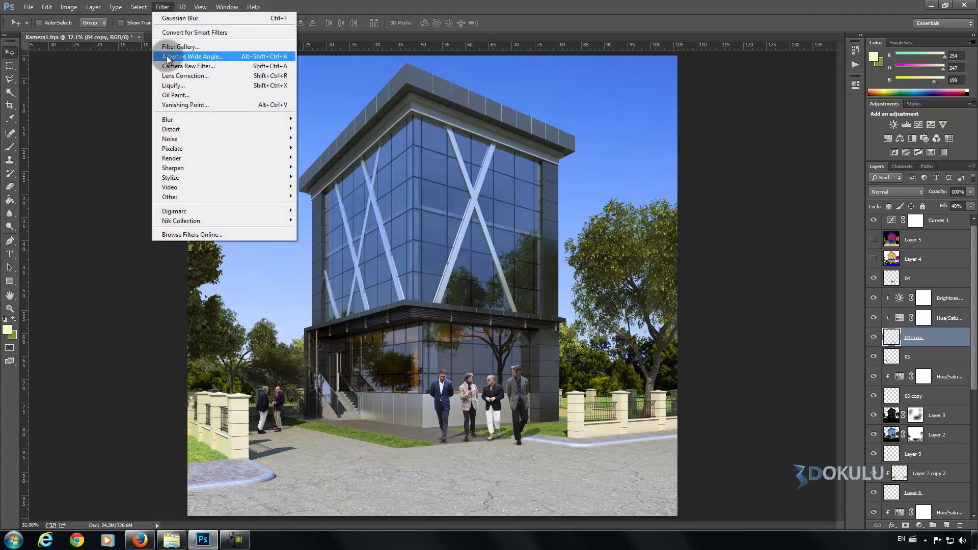
pyautogui.moveTo(167, 119)
pyautogui.click(316, 191)
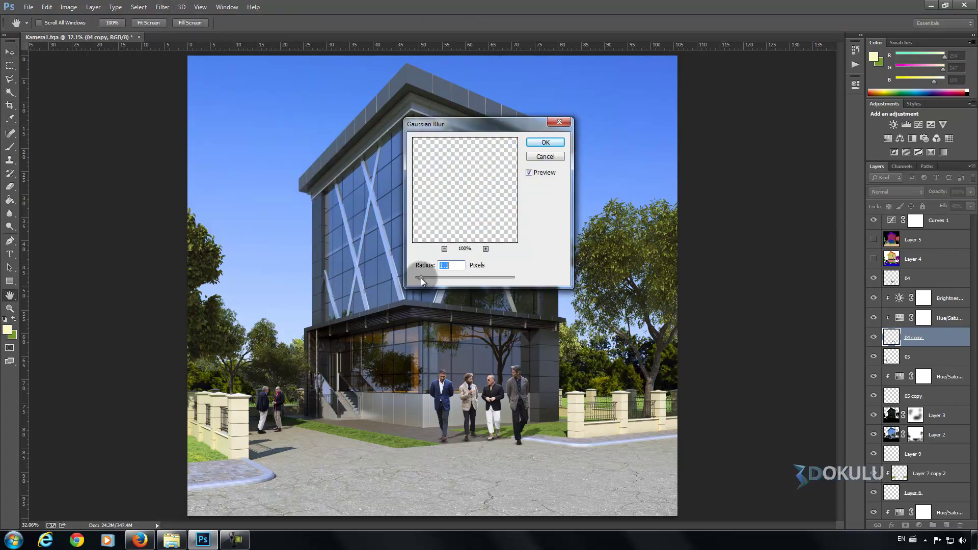
pyautogui.click(543, 144)
pyautogui.press('v')
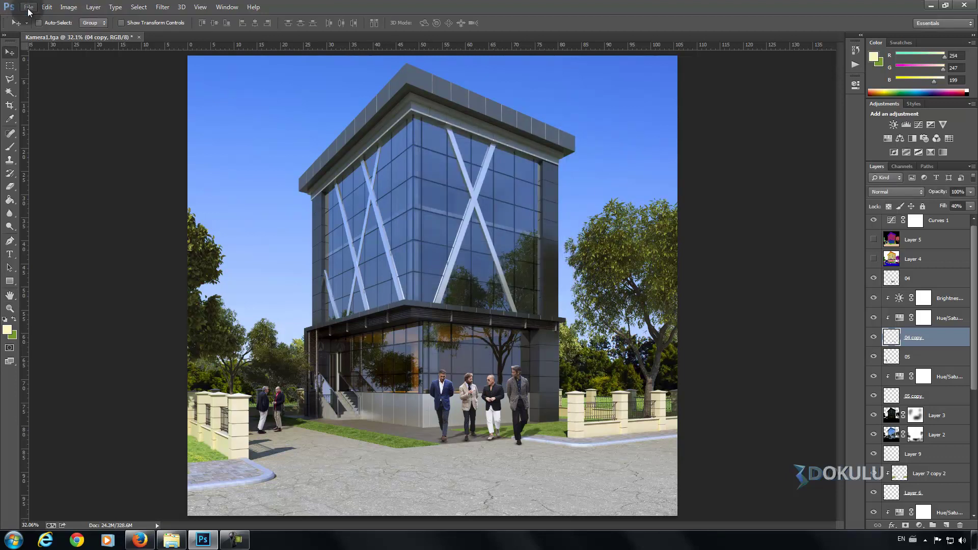
# Step: Bring up the Open dialog and browse from 13CutOutPeople up to the Textures folders
pyautogui.click(28, 7)
pyautogui.click(132, 65)
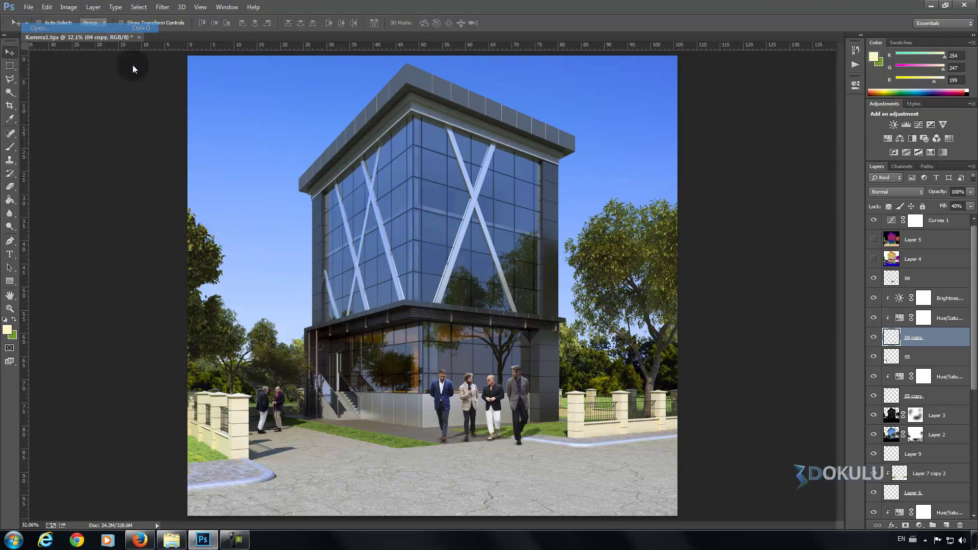
pyautogui.click(246, 29)
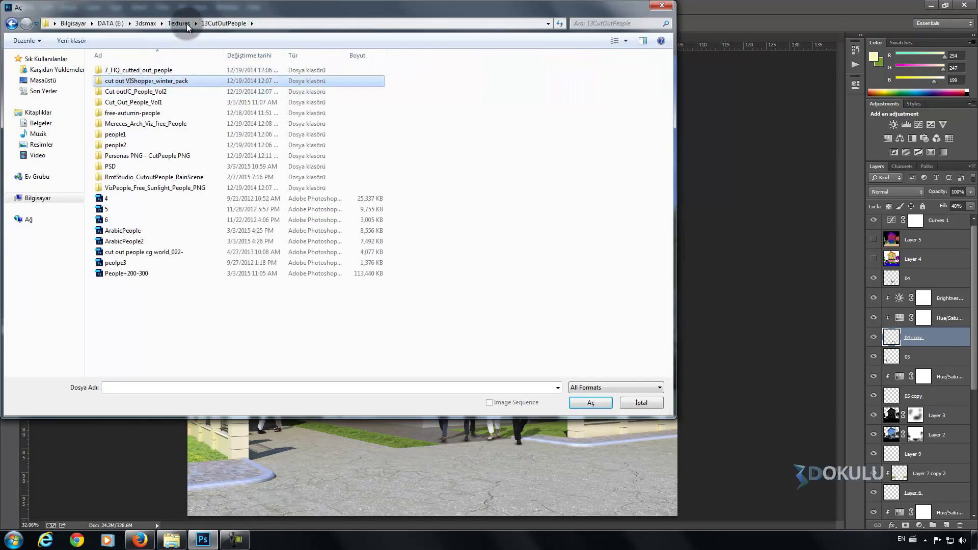
pyautogui.click(186, 24)
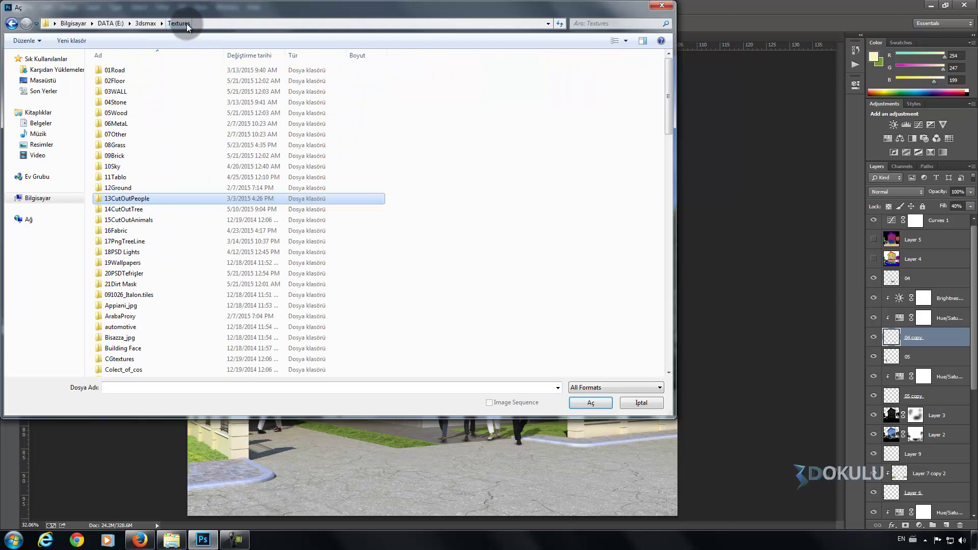
pyautogui.click(128, 230)
pyautogui.scroll(-2, 136, 219)
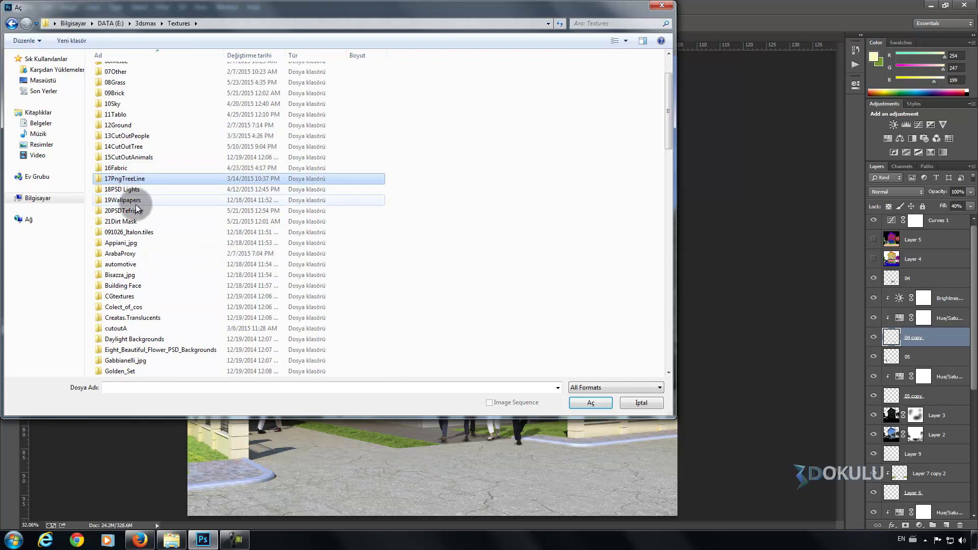
pyautogui.click(132, 211)
pyautogui.scroll(2, 133, 211)
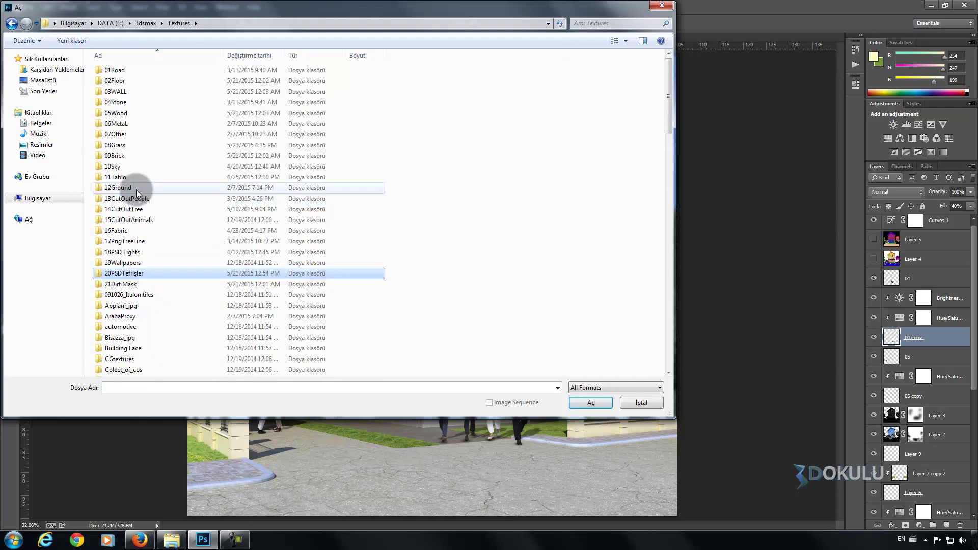
pyautogui.scroll(-1, 135, 199)
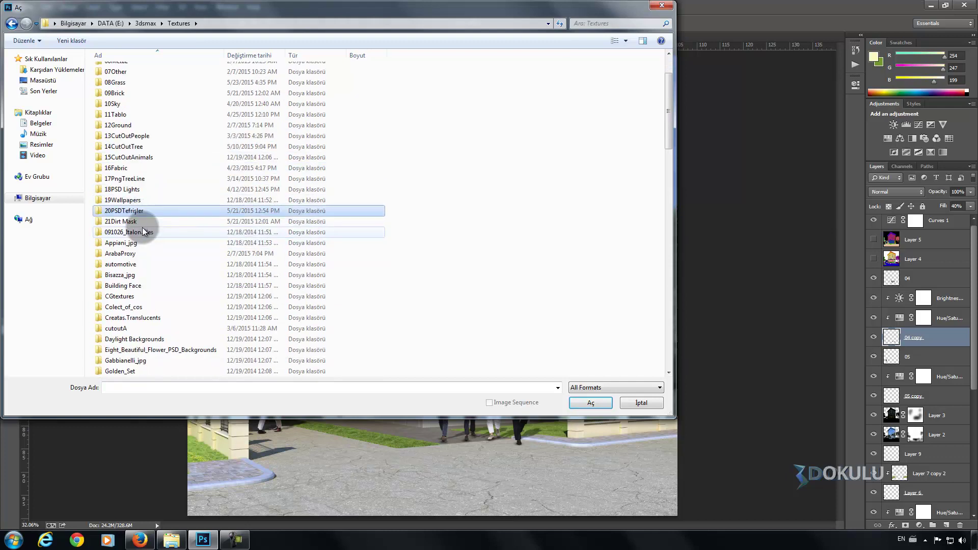
pyautogui.scroll(1, 142, 206)
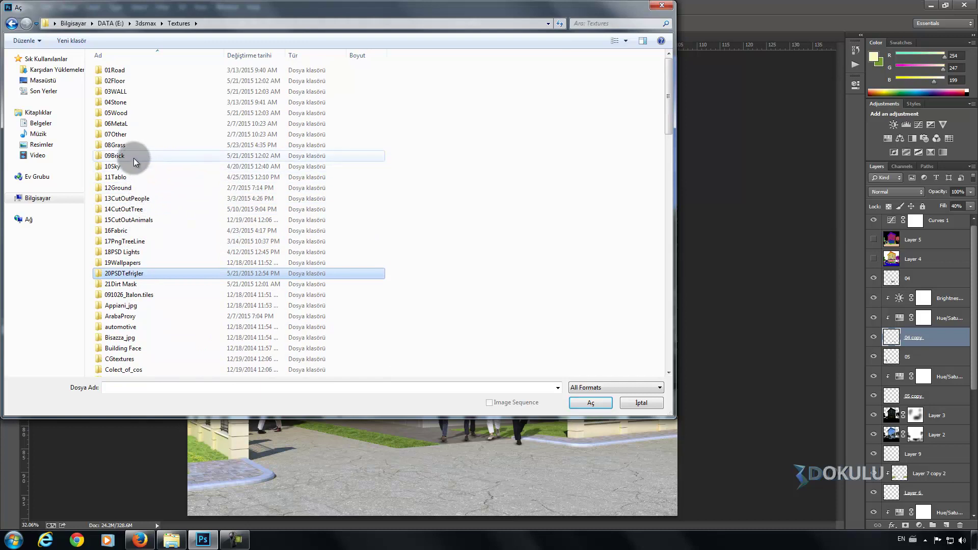
pyautogui.scroll(-1, 133, 161)
pyautogui.scroll(-1, 133, 161)
pyautogui.scroll(-2, 133, 162)
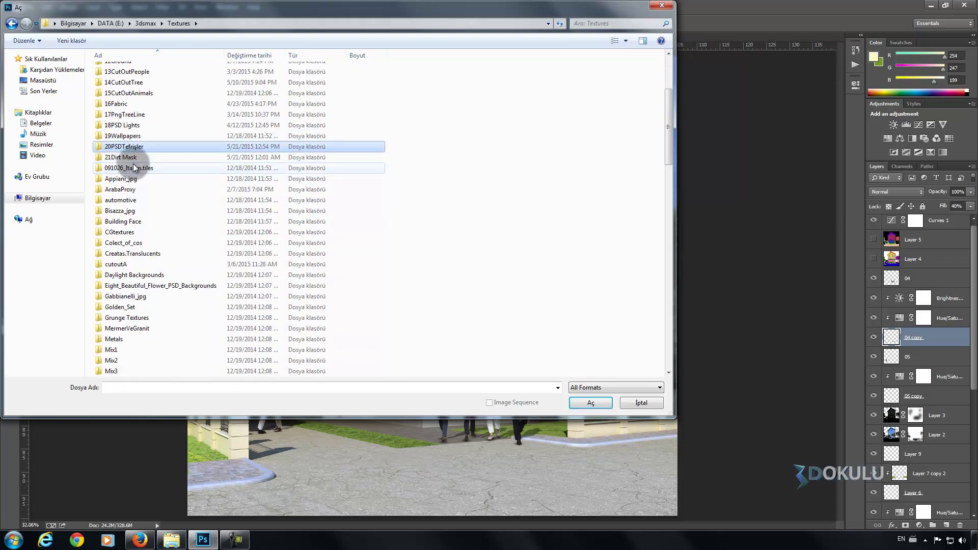
pyautogui.scroll(1, 133, 166)
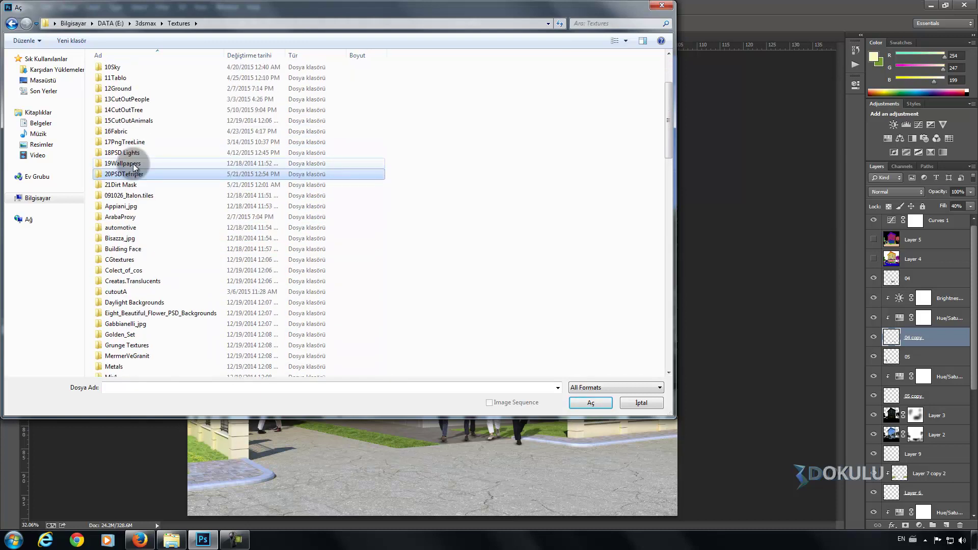
pyautogui.scroll(1, 133, 163)
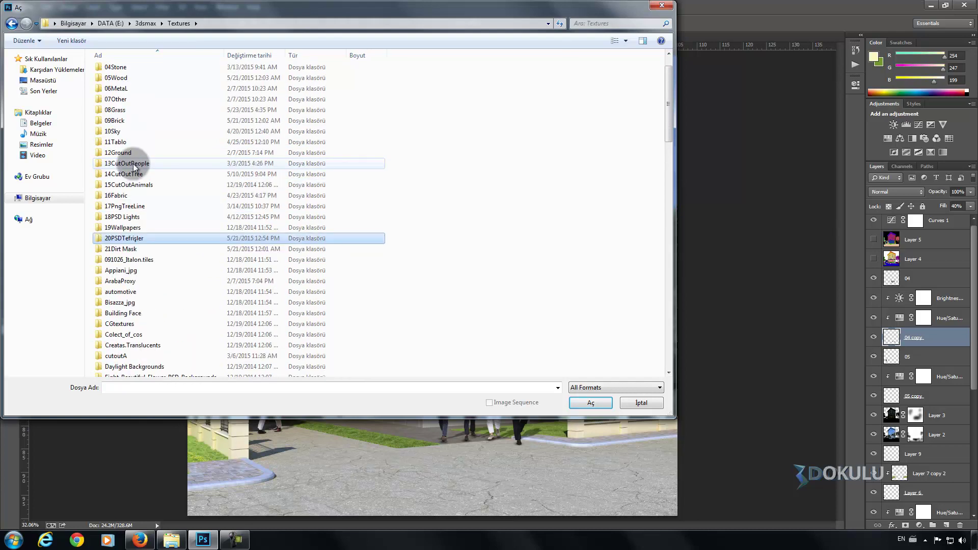
pyautogui.scroll(2, 133, 164)
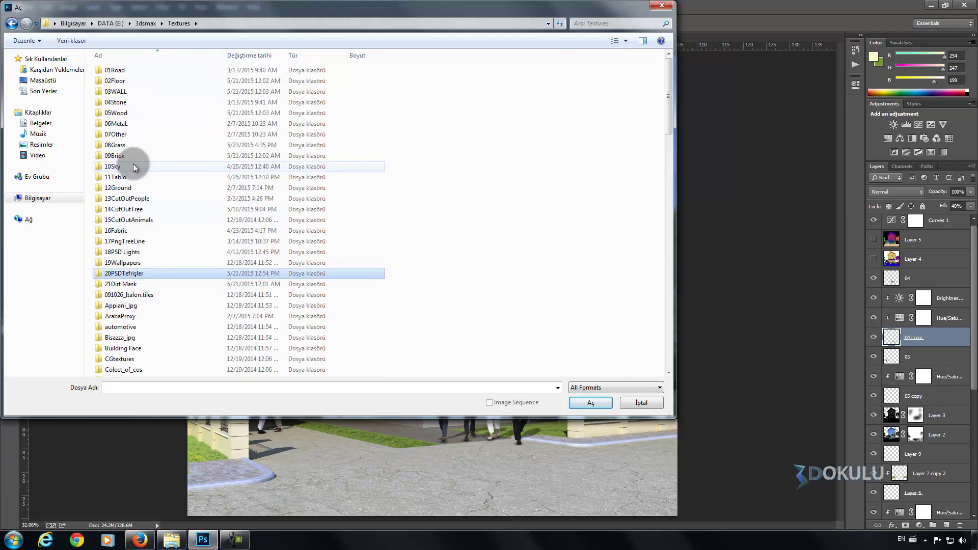
pyautogui.click(436, 173)
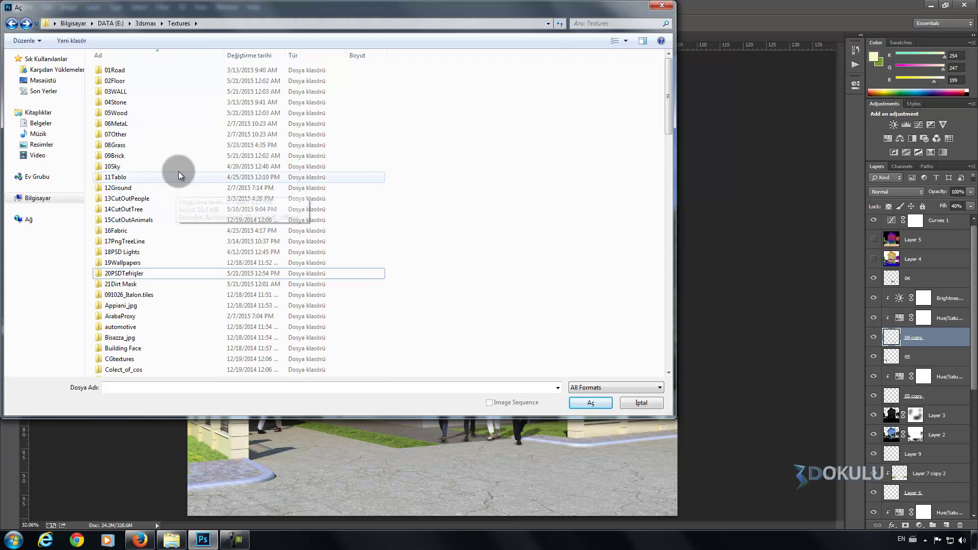
# Step: Open car.psd from the 14CutOutTree folder
pyautogui.doubleClick(142, 208)
pyautogui.scroll(-2, 365, 243)
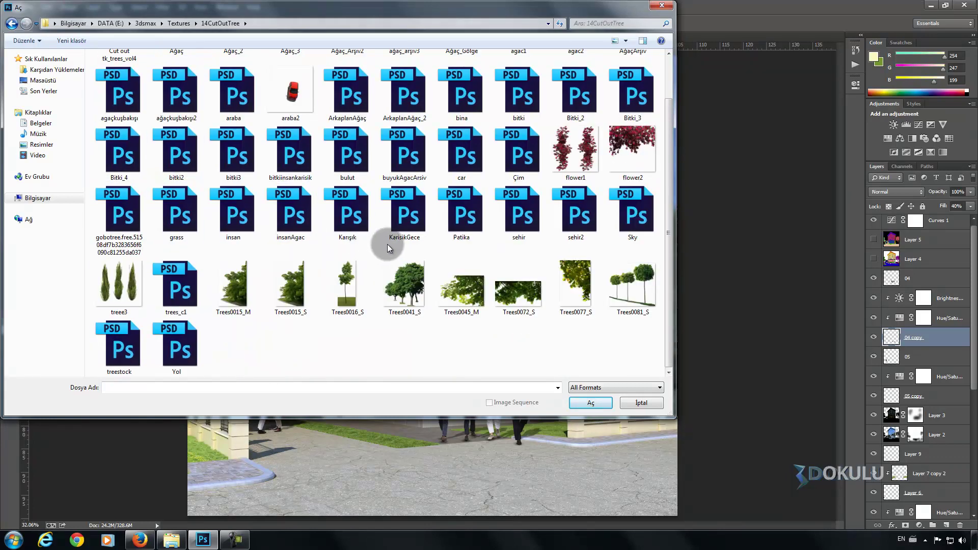
pyautogui.scroll(2, 268, 293)
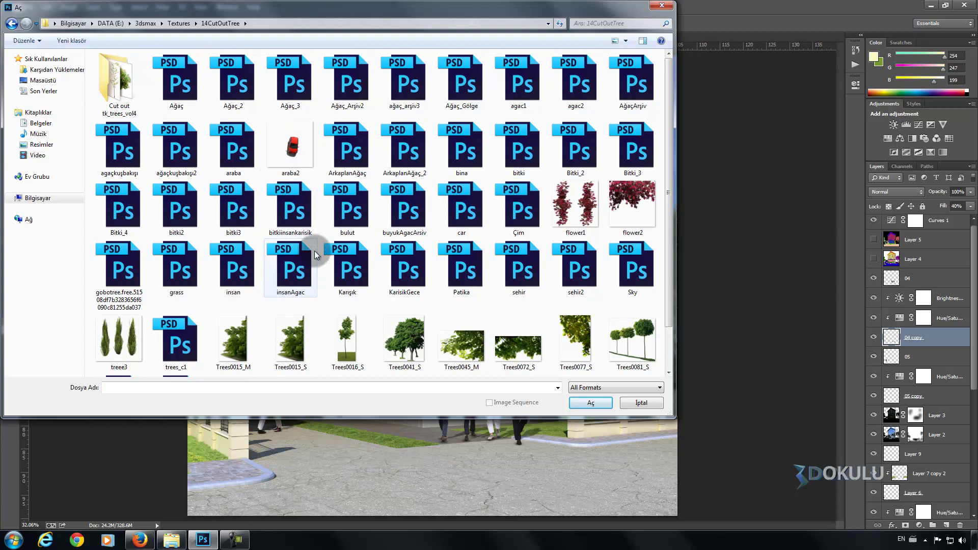
pyautogui.click(294, 210)
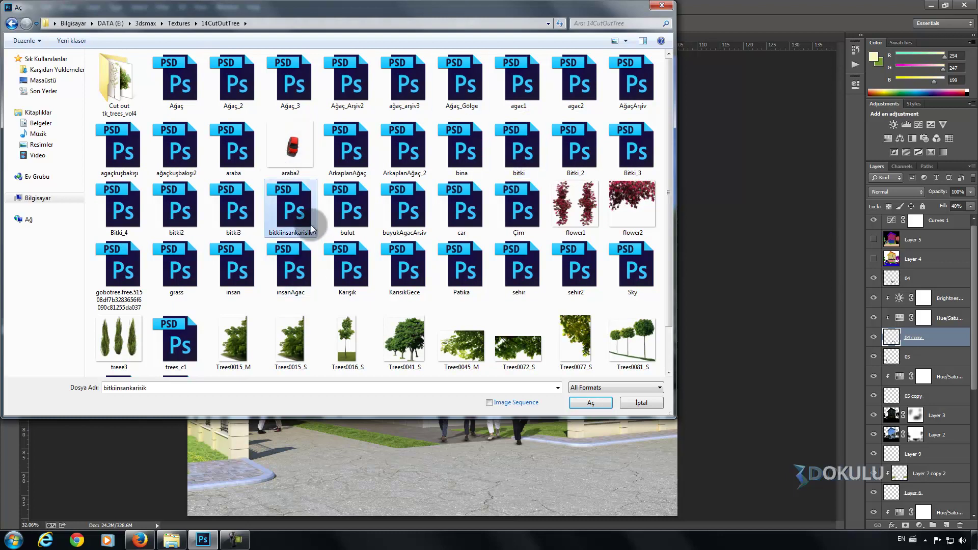
pyautogui.doubleClick(462, 206)
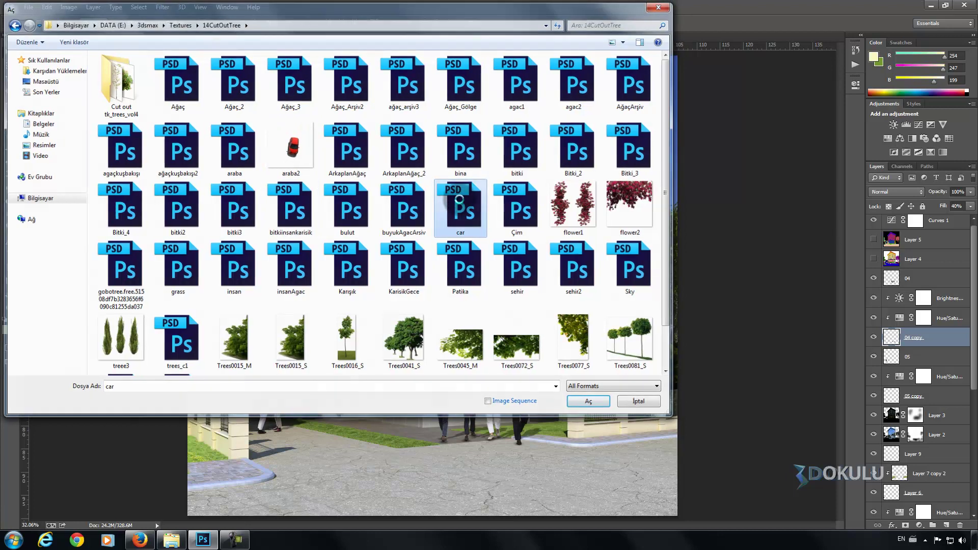
# Step: Drag the car into Kamera1.tga, place its layer under Curves 1, and set it on the road
pyautogui.moveTo(461, 192)
pyautogui.mouseDown()
pyautogui.moveTo(110, 44)
pyautogui.moveTo(456, 204)
pyautogui.mouseUp()
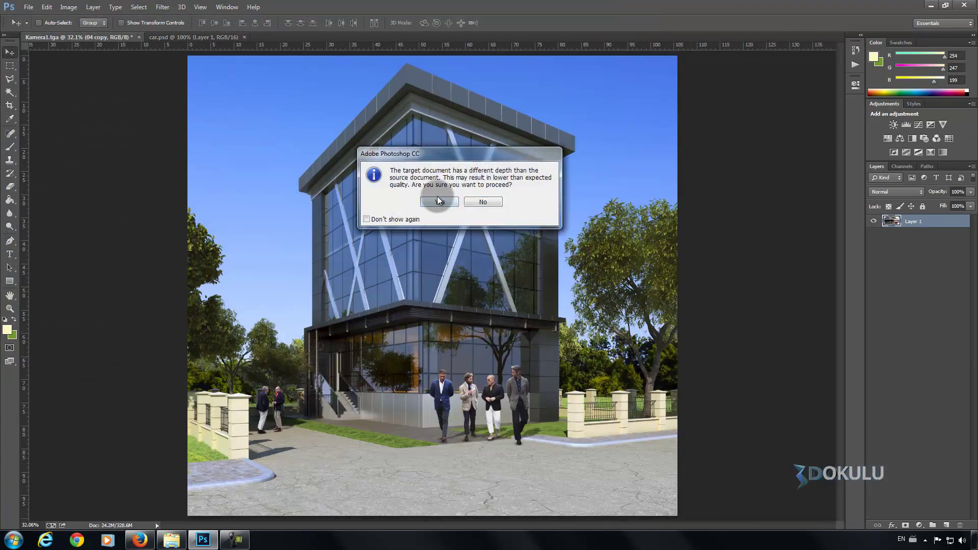
pyautogui.click(456, 203)
pyautogui.moveTo(925, 341)
pyautogui.mouseDown()
pyautogui.moveTo(931, 246)
pyautogui.moveTo(930, 284)
pyautogui.mouseUp()
pyautogui.moveTo(475, 339)
pyautogui.mouseDown()
pyautogui.moveTo(586, 449)
pyautogui.moveTo(748, 361)
pyautogui.mouseUp()
# Step: Flip the car horizontally and lower it onto the road at the right edge
pyautogui.hotkey('ctrl', 't')
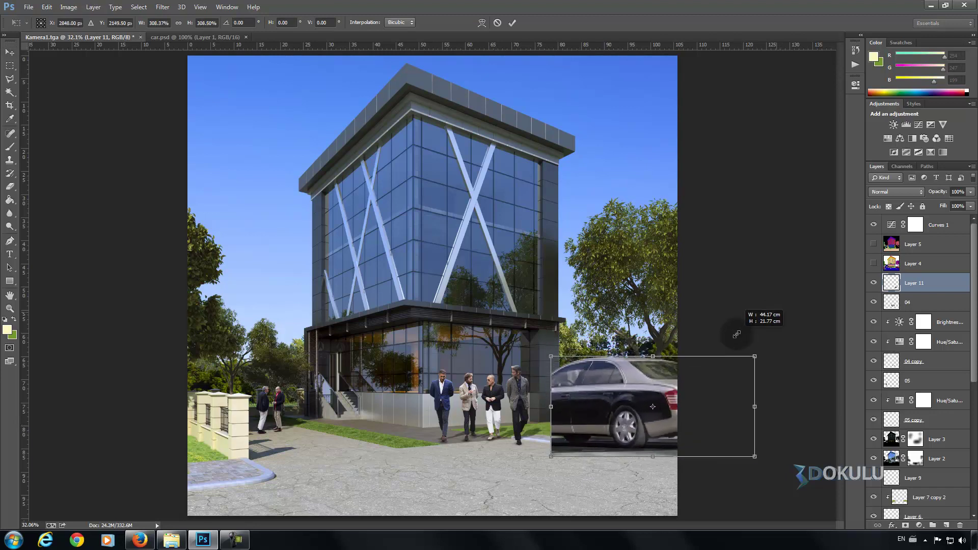
pyautogui.rightClick(638, 402)
pyautogui.click(672, 366)
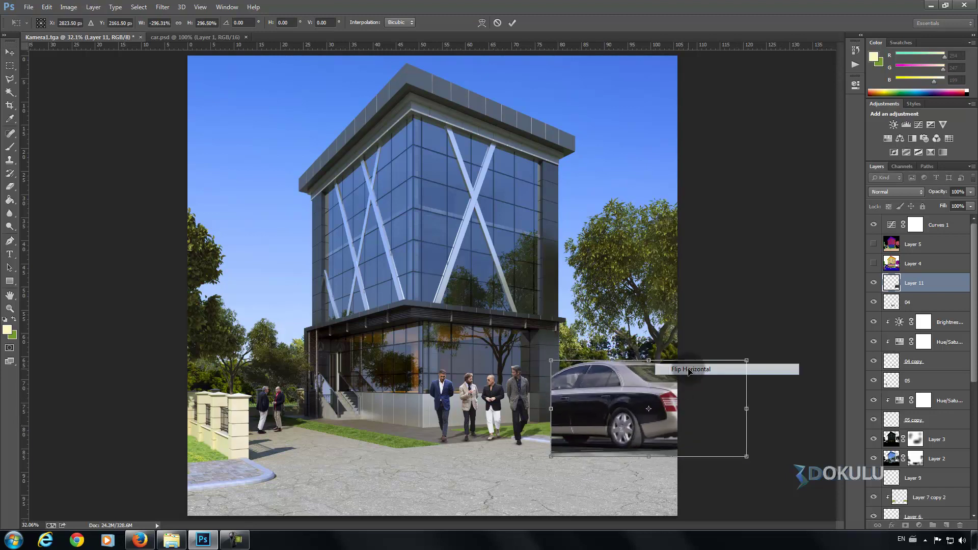
pyautogui.moveTo(664, 386); pyautogui.dragTo(662, 411)
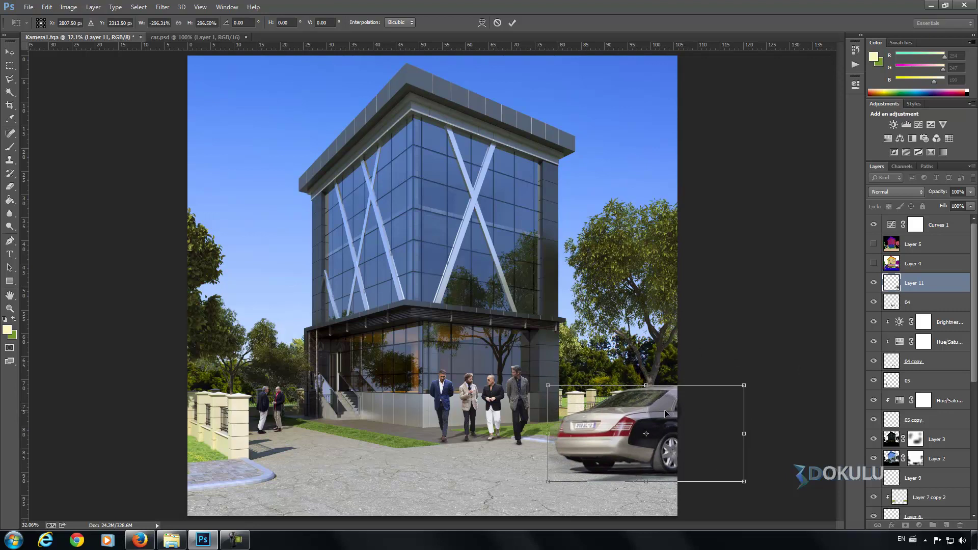
pyautogui.press('Return')
pyautogui.moveTo(649, 418); pyautogui.dragTo(643, 421)
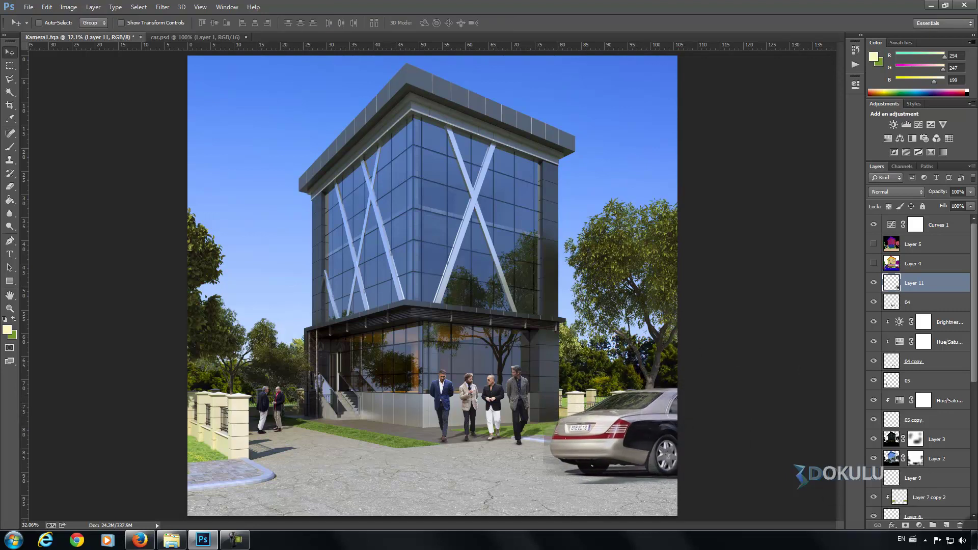
# Step: Delete the silver car layer and drag the black car from araba.psd into the render
pyautogui.click(960, 525)
pyautogui.click(28, 7)
pyautogui.click(40, 27)
pyautogui.click(394, 228)
pyautogui.click(178, 204)
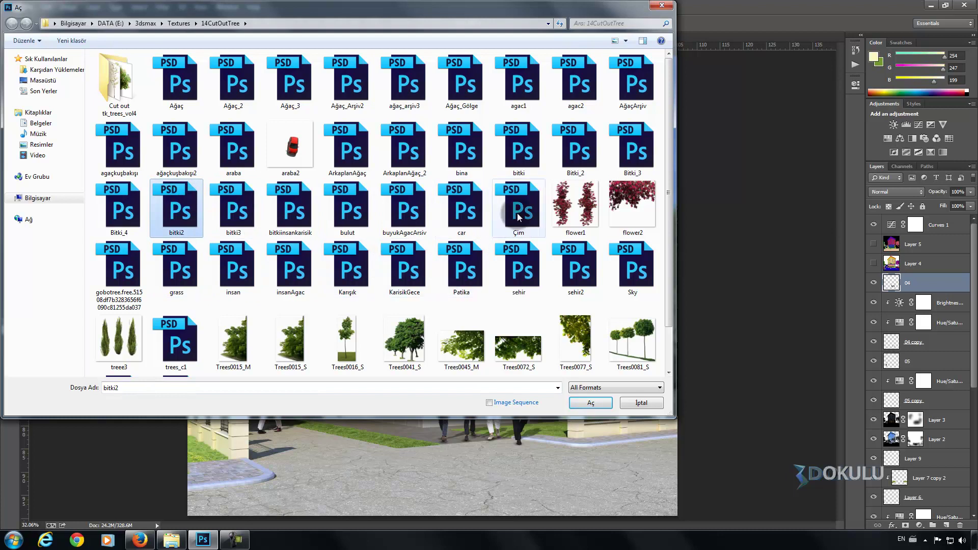
pyautogui.click(249, 138)
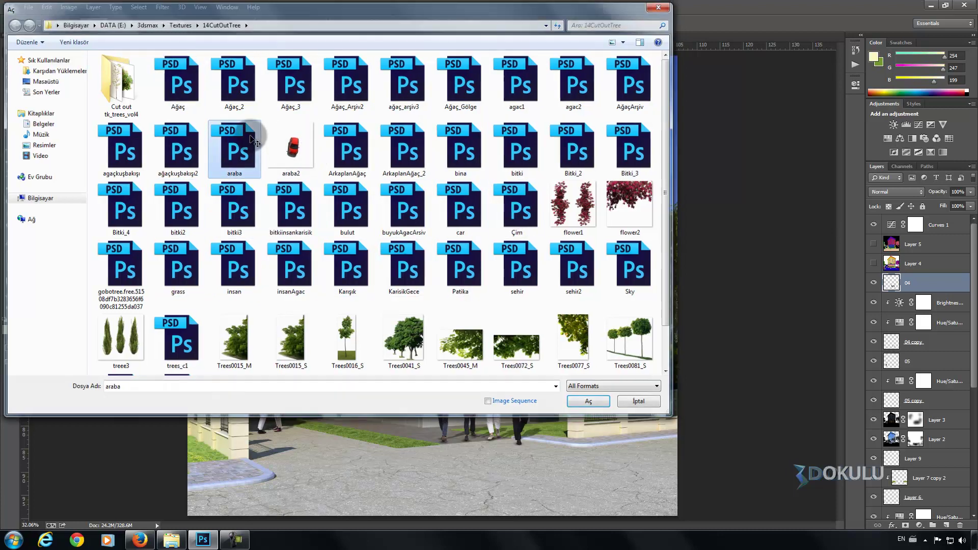
pyautogui.doubleClick(253, 142)
pyautogui.moveTo(378, 212)
pyautogui.mouseDown()
pyautogui.moveTo(74, 39)
pyautogui.moveTo(419, 252)
pyautogui.moveTo(622, 430)
pyautogui.mouseUp()
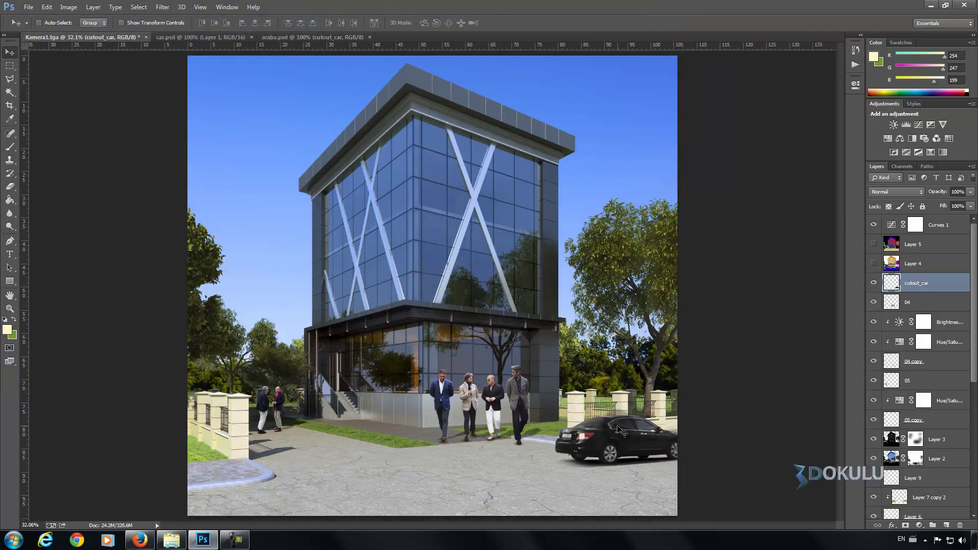
# Step: Scale up the black car, move it to the lower centre of the road and flip it horizontally
pyautogui.hotkey('ctrl', 't')
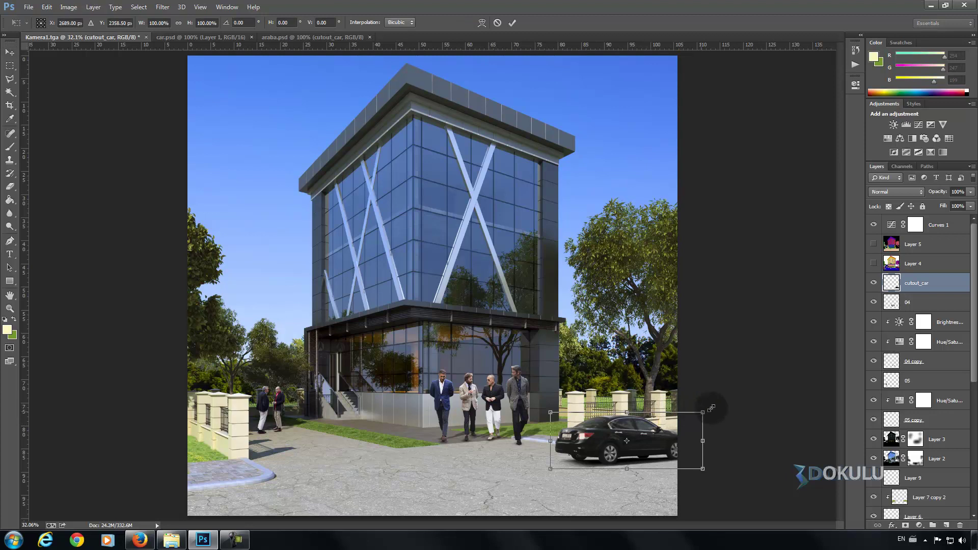
pyautogui.moveTo(711, 408); pyautogui.dragTo(813, 329)
pyautogui.moveTo(797, 334); pyautogui.dragTo(777, 342)
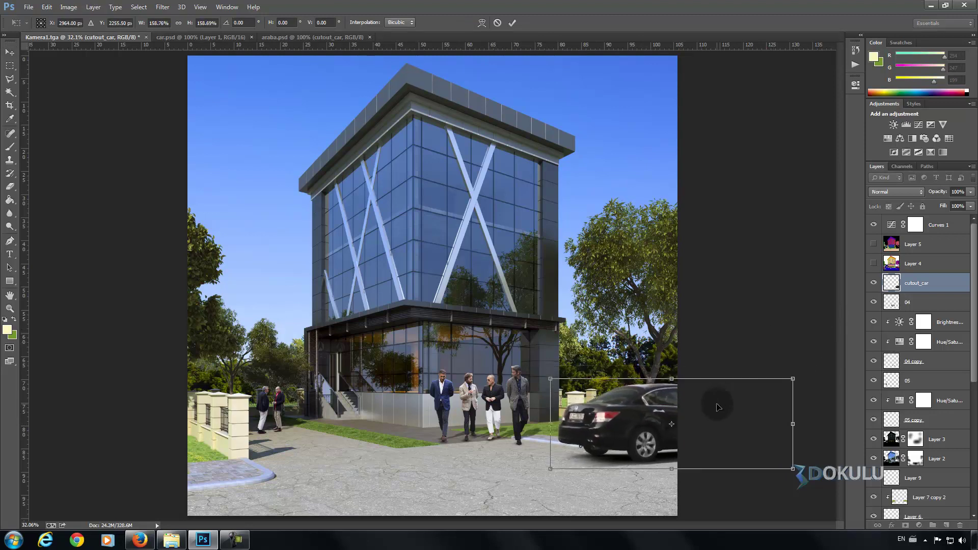
pyautogui.moveTo(713, 408); pyautogui.dragTo(432, 450)
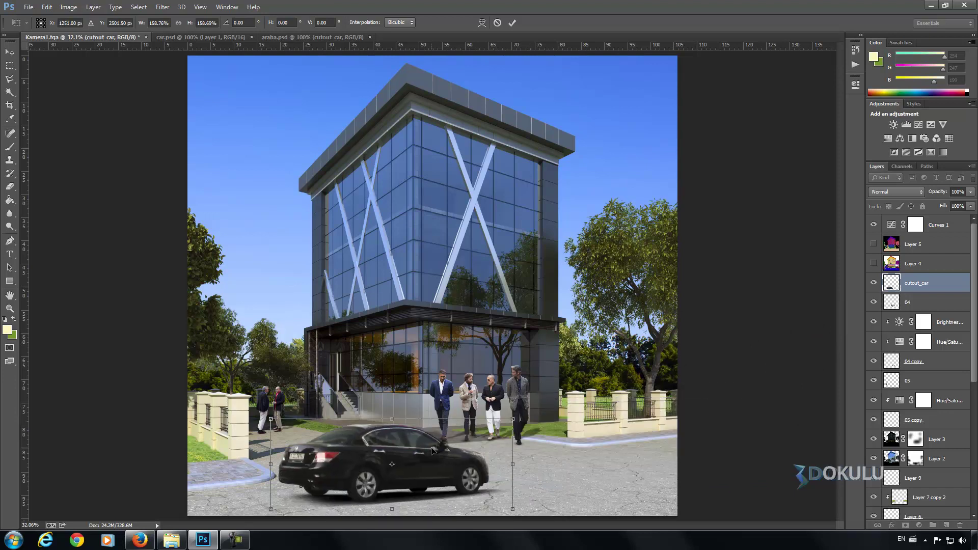
pyautogui.rightClick(380, 455)
pyautogui.click(433, 438)
pyautogui.moveTo(432, 437)
pyautogui.mouseDown()
pyautogui.moveTo(711, 398)
pyautogui.moveTo(503, 460)
pyautogui.mouseUp()
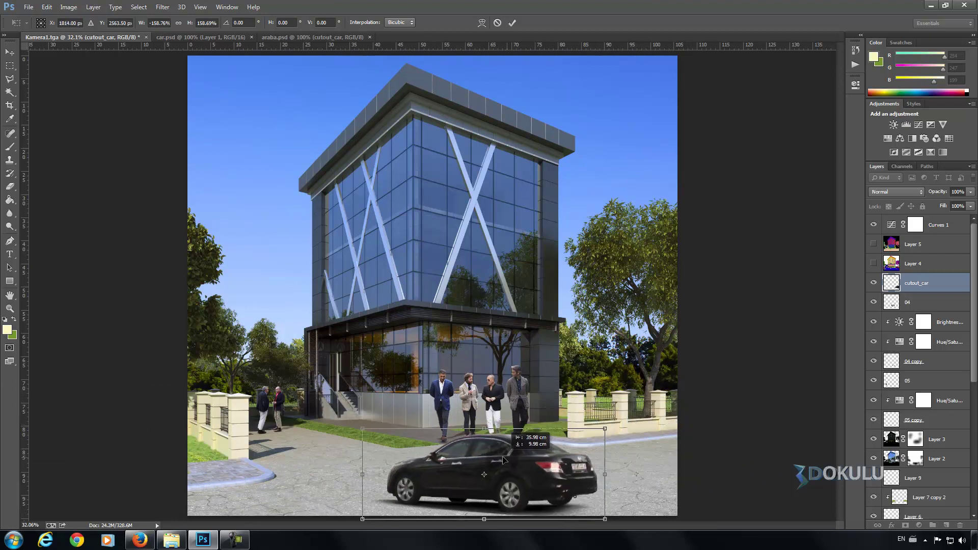
# Step: Flip the car back, enlarge it to about 180% at the right road edge, and apply
pyautogui.moveTo(503, 460); pyautogui.dragTo(647, 420)
pyautogui.rightClick(653, 408)
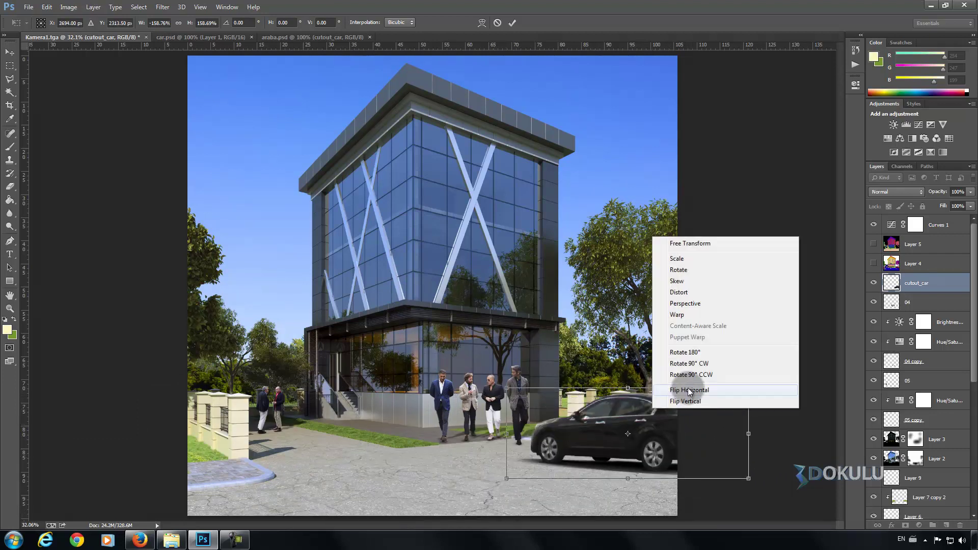
pyautogui.click(689, 391)
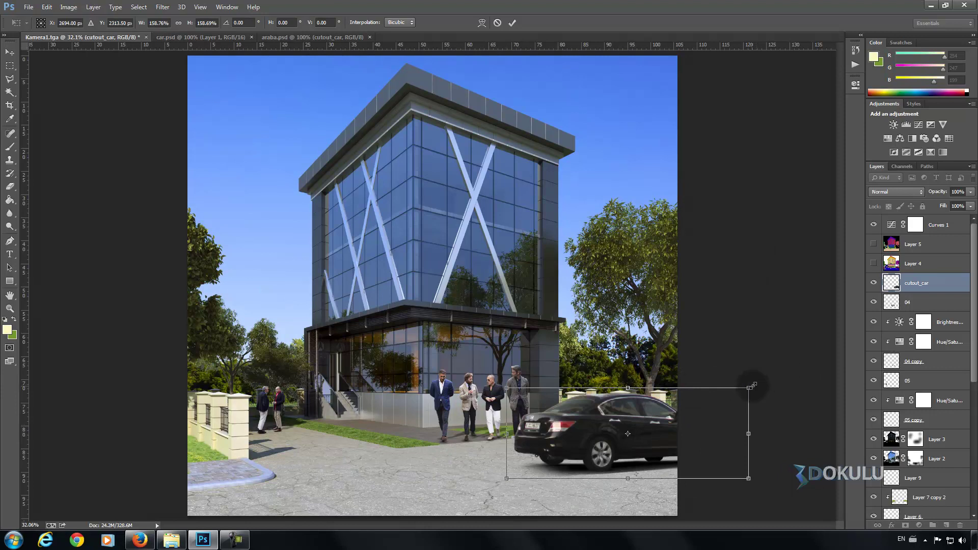
pyautogui.moveTo(753, 386); pyautogui.dragTo(782, 376)
pyautogui.moveTo(670, 400); pyautogui.dragTo(655, 408)
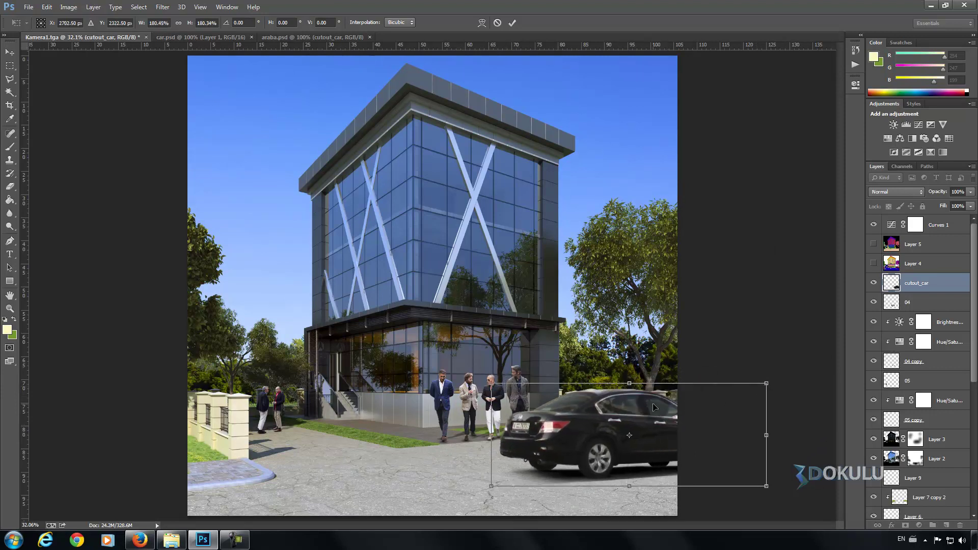
pyautogui.press('Return')
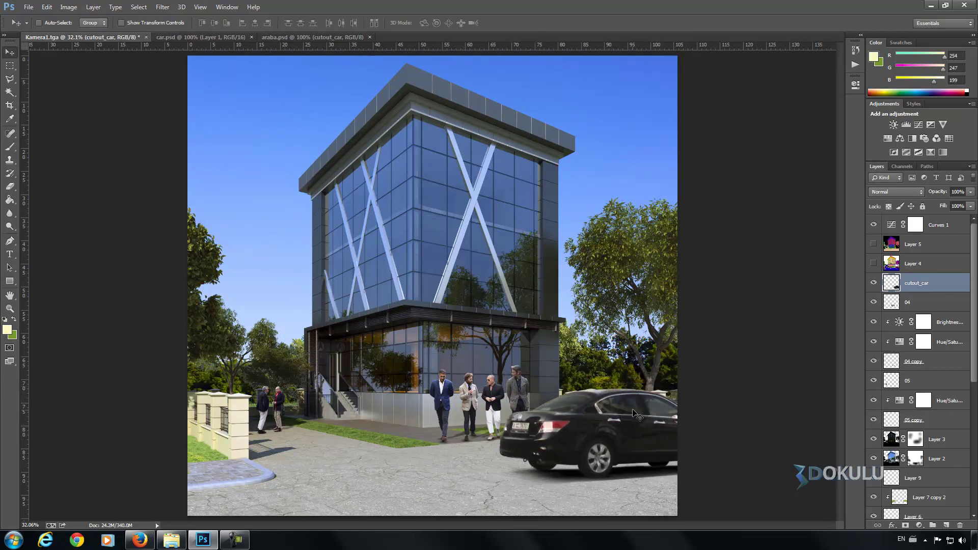
pyautogui.moveTo(632, 419); pyautogui.dragTo(625, 422)
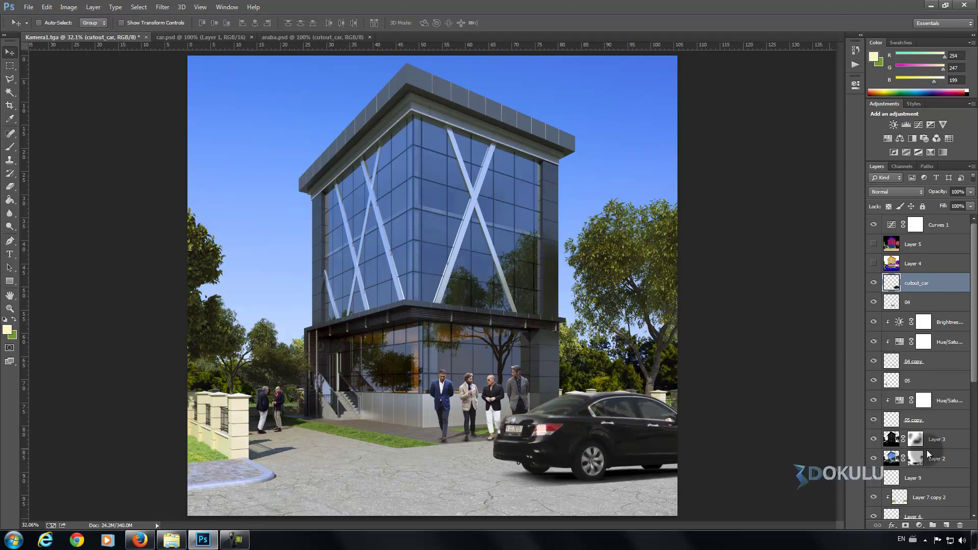
# Step: Try skewing the car's top-left corner, undo it, and nudge the car up slightly
pyautogui.hotkey('ctrl', 't')
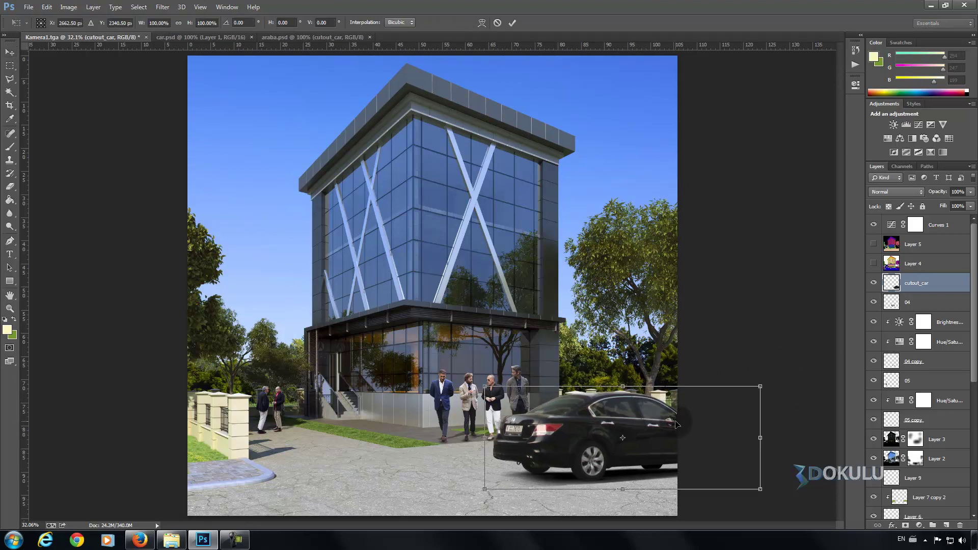
pyautogui.rightClick(677, 424)
pyautogui.click(701, 293)
pyautogui.moveTo(485, 388); pyautogui.dragTo(474, 385)
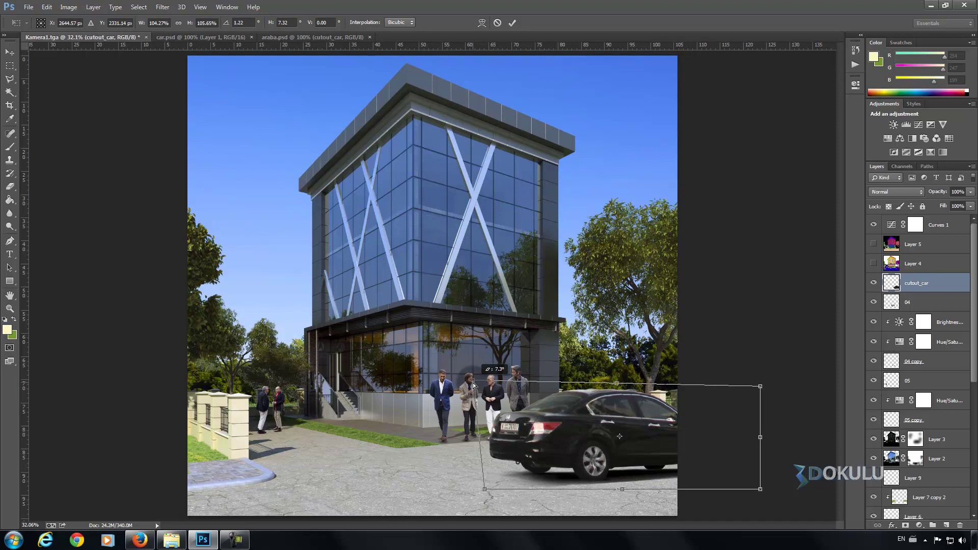
pyautogui.press('Return')
pyautogui.hotkey('ctrl', 'z')
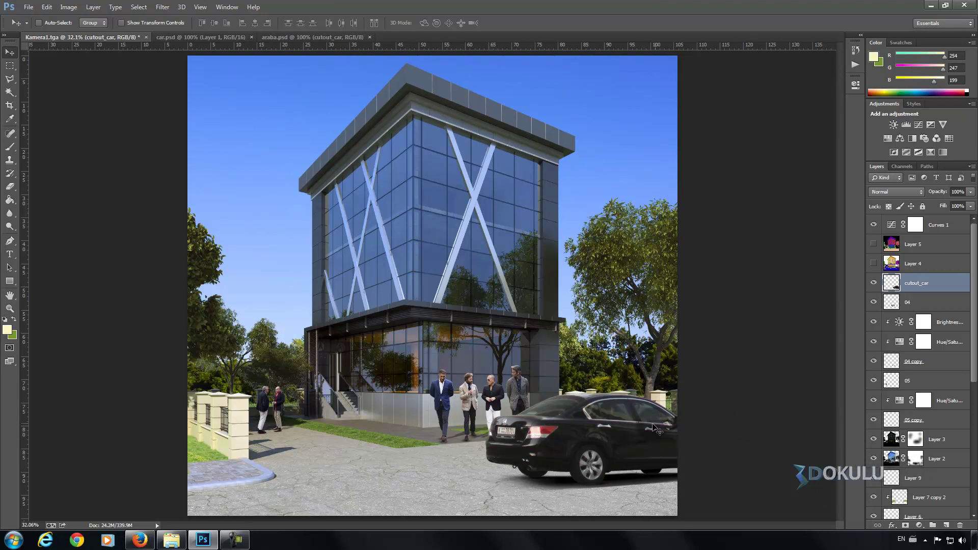
pyautogui.moveTo(634, 422); pyautogui.dragTo(635, 415)
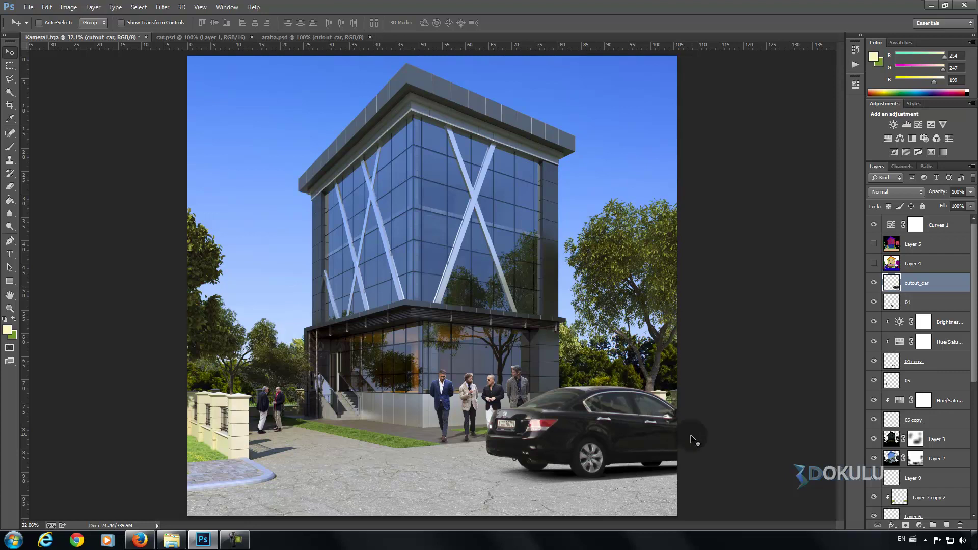
# Step: Rotate the car about one degree, apply it, and move it about 50 px right
pyautogui.hotkey('ctrl', 't')
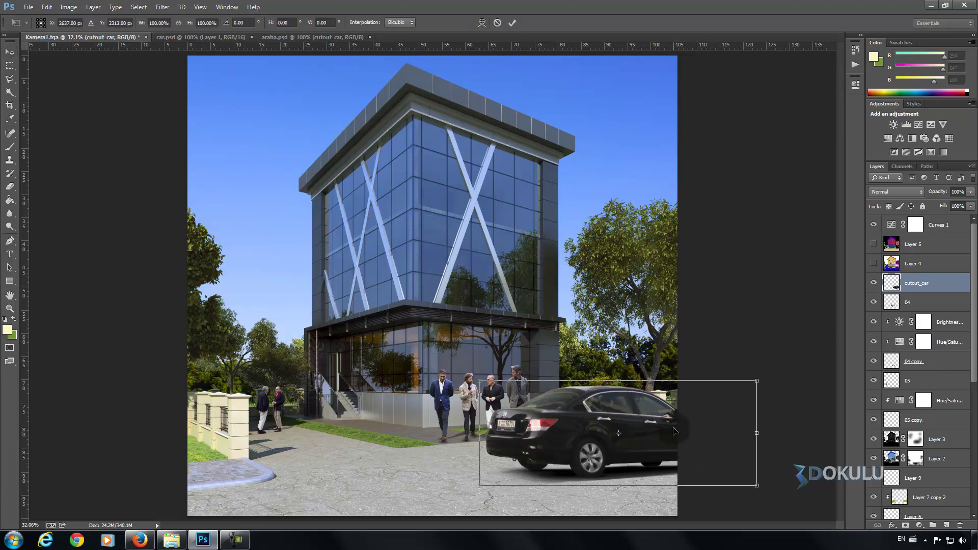
pyautogui.rightClick(674, 428)
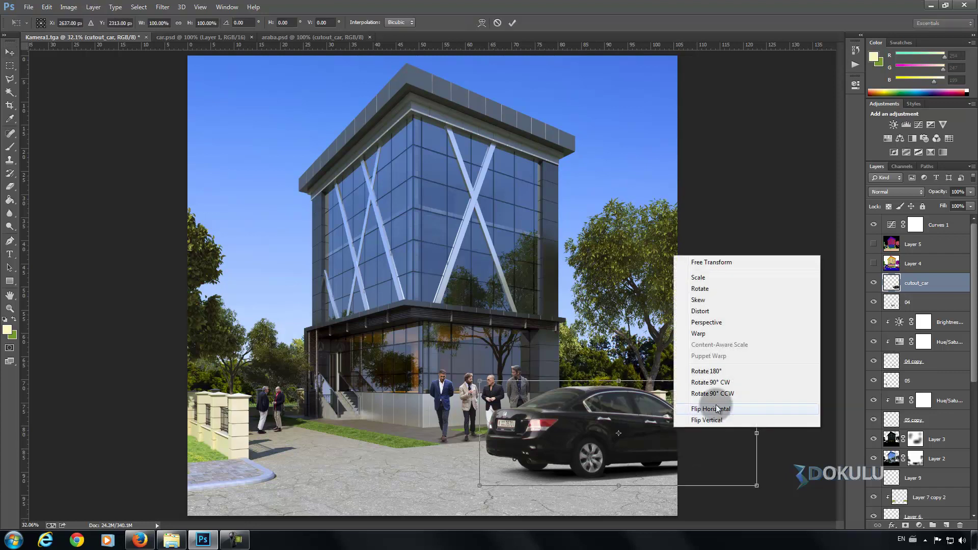
pyautogui.click(631, 413)
pyautogui.moveTo(775, 492); pyautogui.dragTo(778, 490)
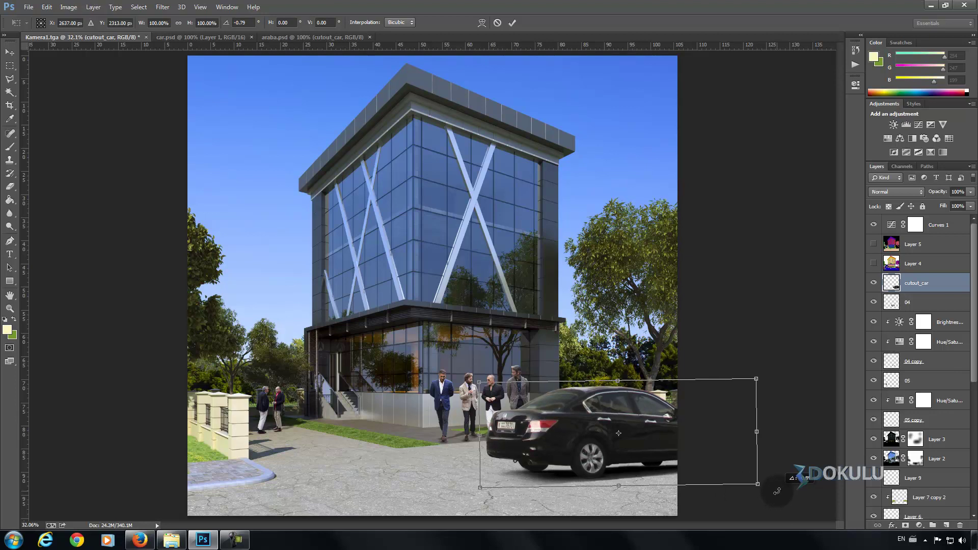
pyautogui.moveTo(777, 490); pyautogui.dragTo(774, 490)
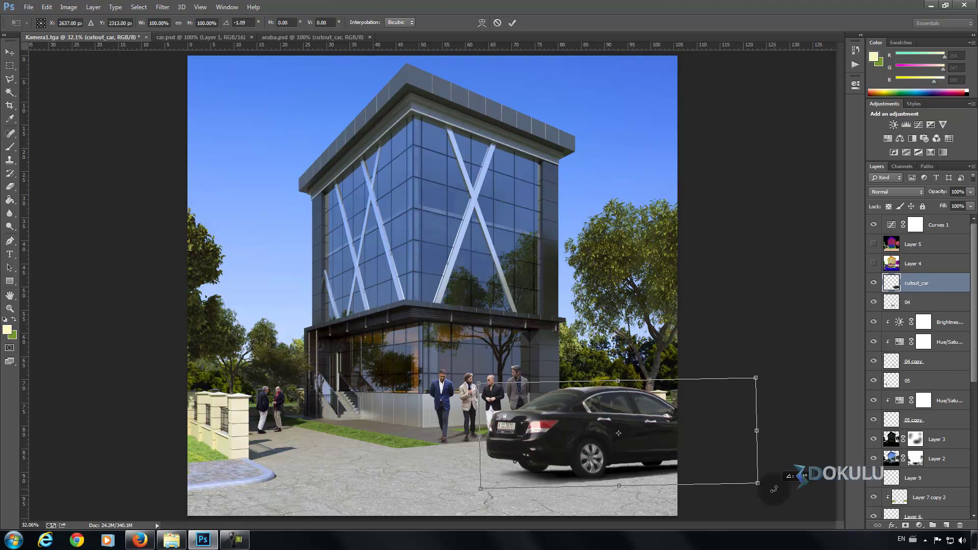
pyautogui.press('Return')
pyautogui.moveTo(683, 443)
pyautogui.mouseDown()
pyautogui.moveTo(706, 445)
pyautogui.moveTo(689, 448)
pyautogui.mouseUp()
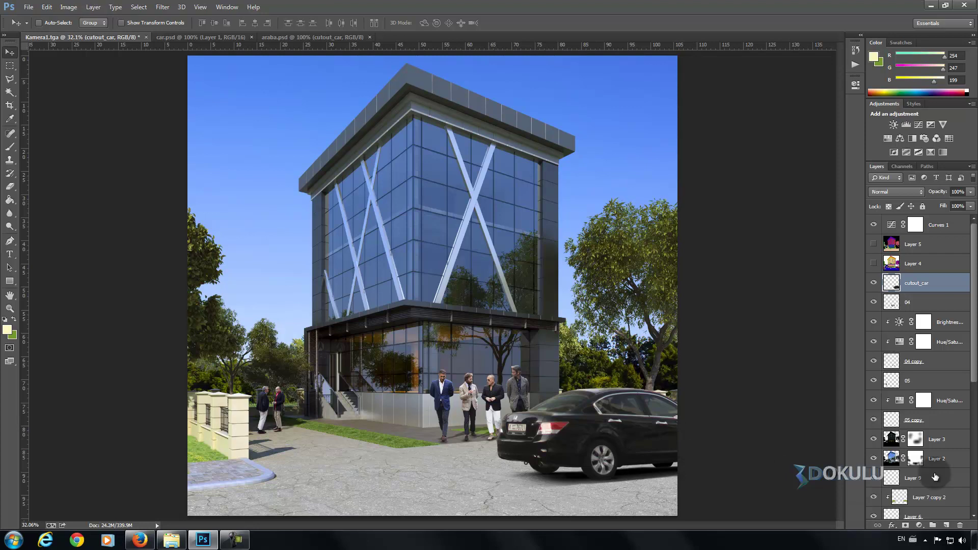
# Step: Delete the cutout_car layer and close the car.psd and araba.psd documents
pyautogui.click(958, 526)
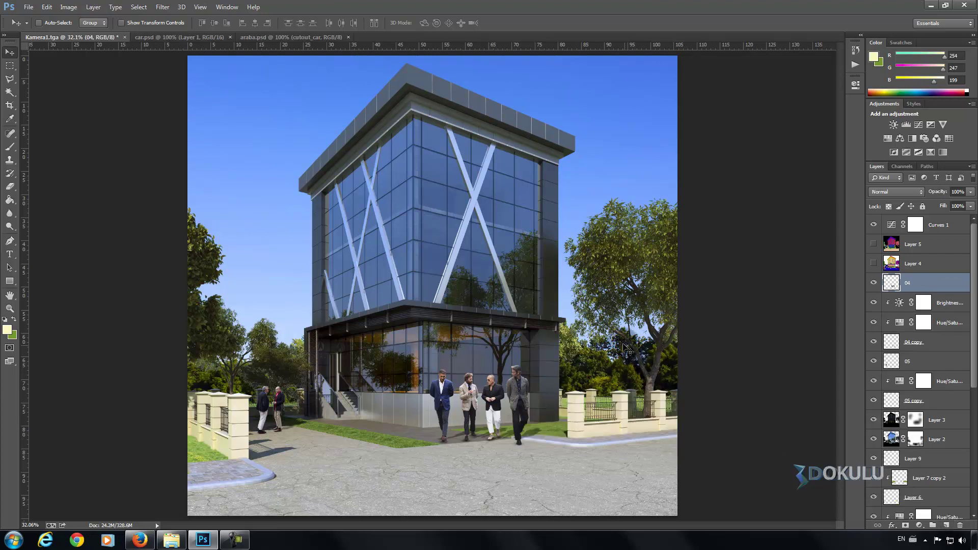
pyautogui.click(291, 109)
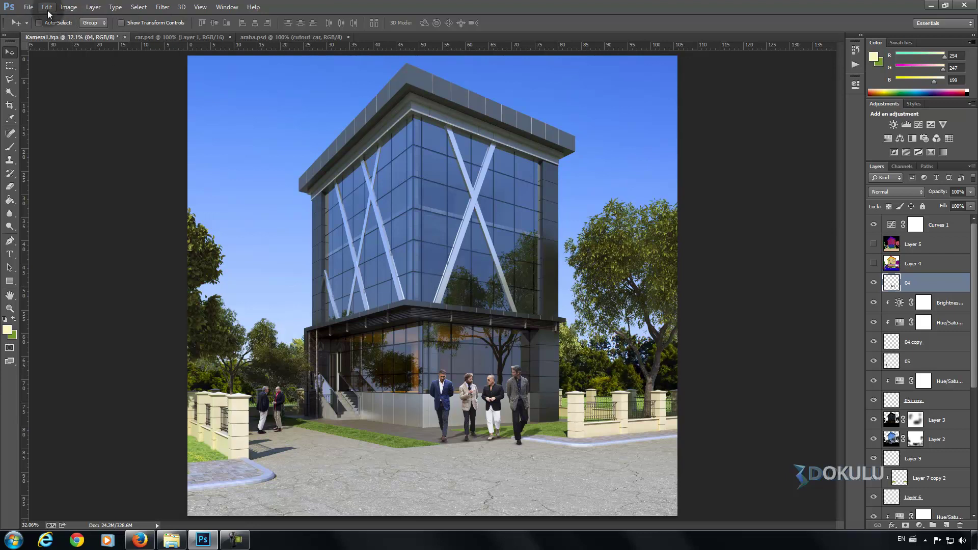
pyautogui.click(230, 37)
pyautogui.click(239, 37)
# Step: Browse the 14CutOutTree folder in the Open dialog, checking files through to Bitki_2
pyautogui.click(31, 8)
pyautogui.click(39, 28)
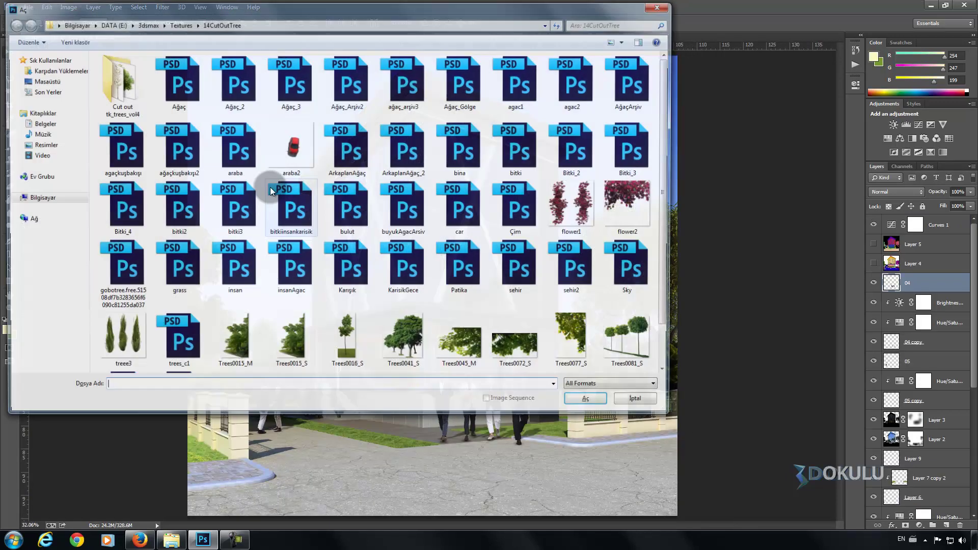
pyautogui.click(334, 273)
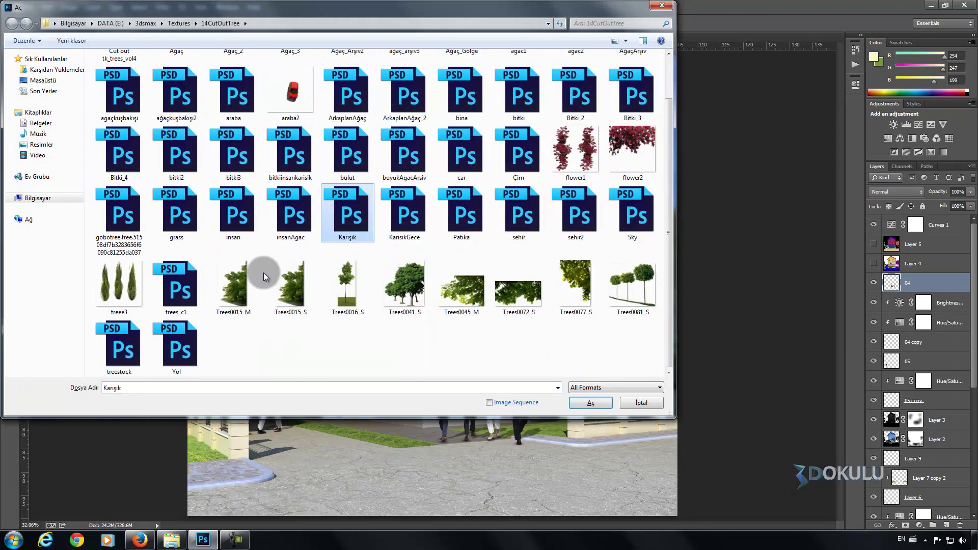
pyautogui.click(181, 84)
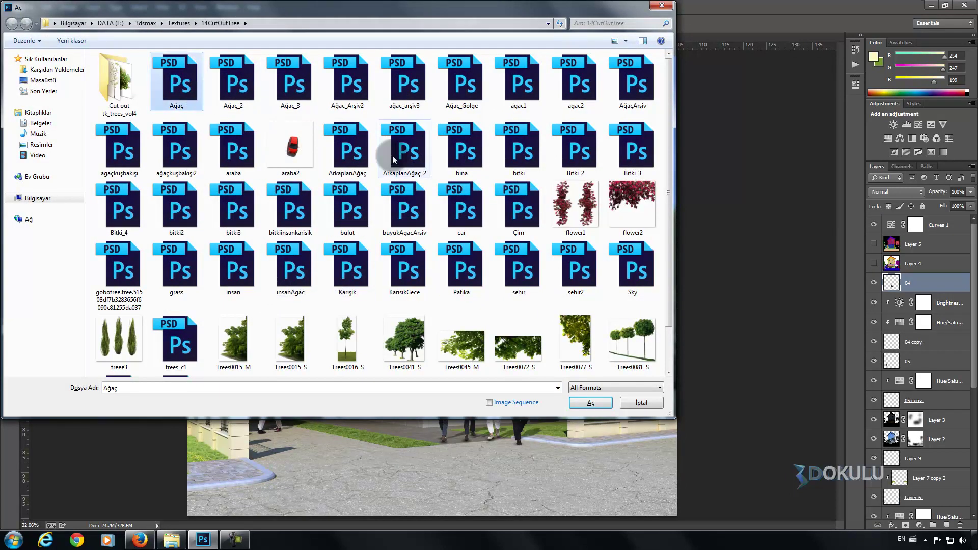
pyautogui.click(403, 148)
pyautogui.click(484, 162)
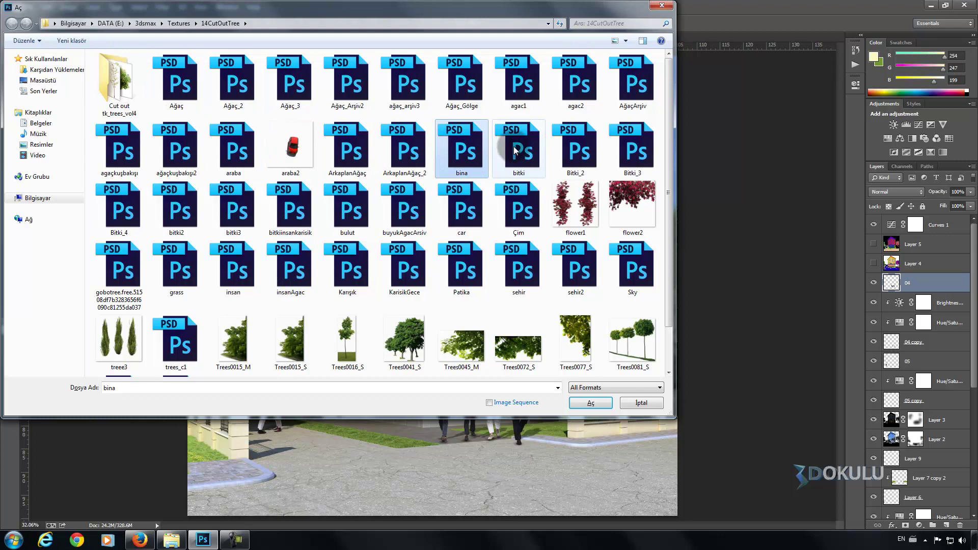
pyautogui.click(514, 149)
pyautogui.click(577, 170)
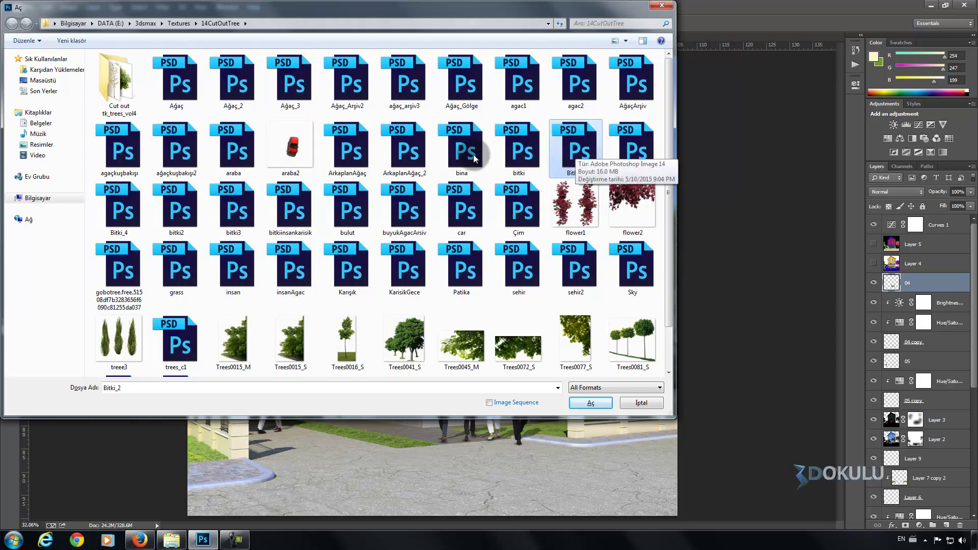
pyautogui.keyDown('ctrl'); pyautogui.click(565, 161); pyautogui.keyUp('ctrl')
# Step: Open Bitki_2.psd, try its tree-branch cutout in Kamera1, then delete that layer
pyautogui.doubleClick(574, 151)
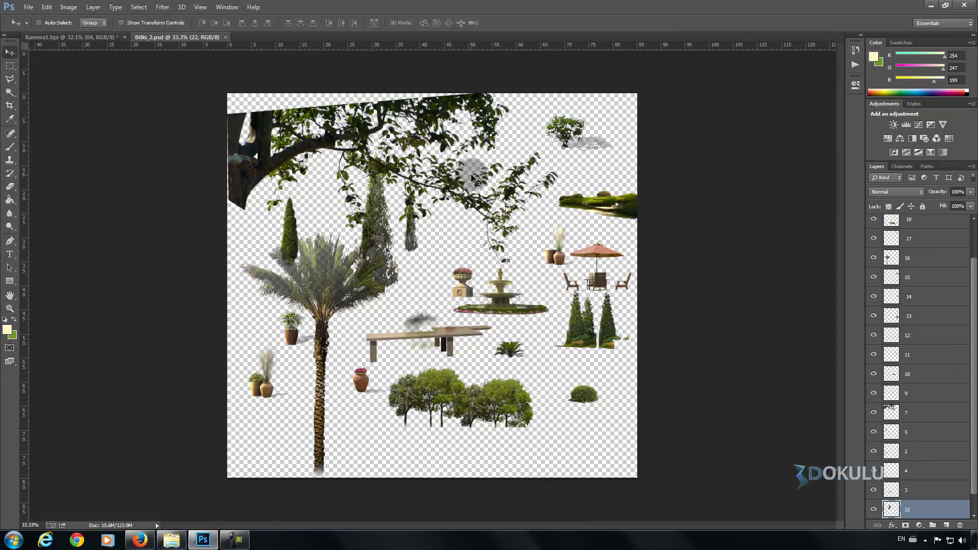
pyautogui.moveTo(341, 140); pyautogui.dragTo(113, 39)
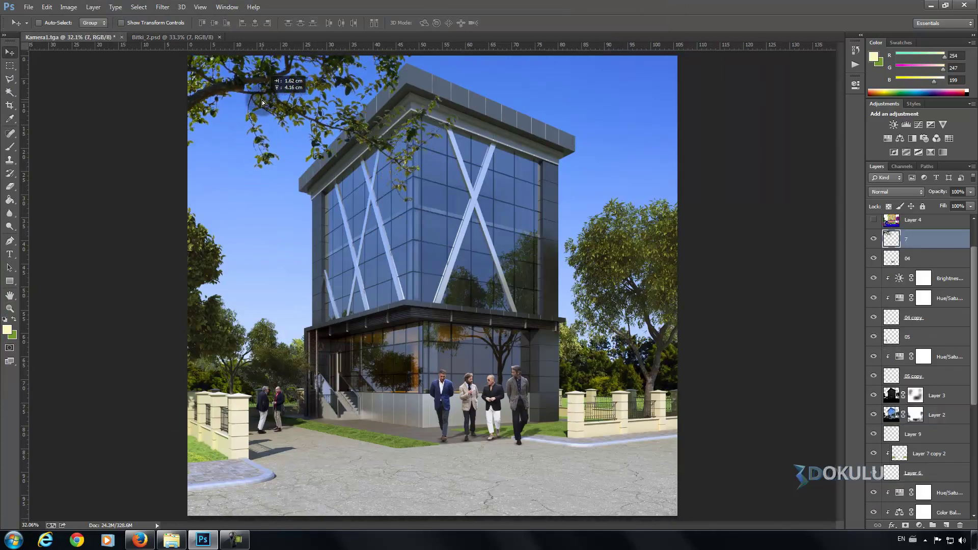
pyautogui.moveTo(113, 39); pyautogui.dragTo(287, 93)
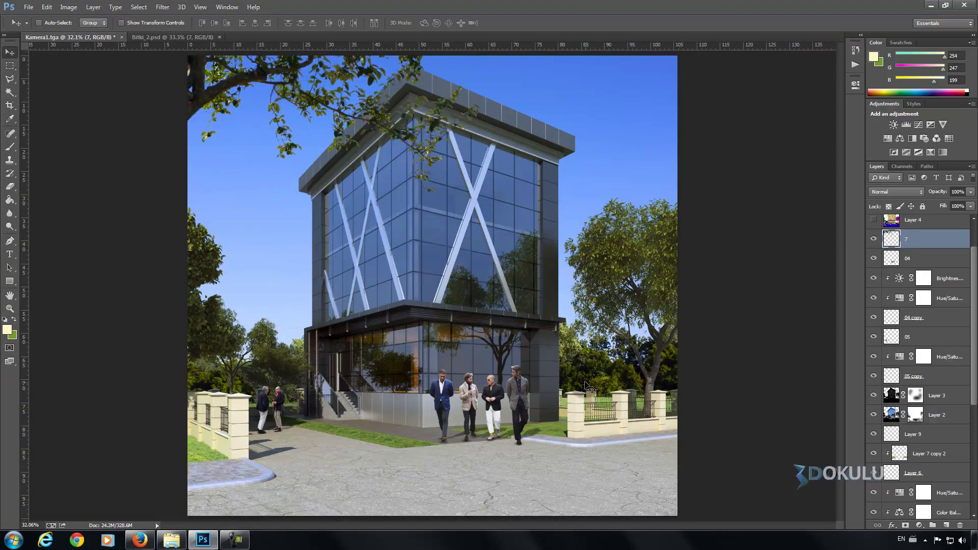
pyautogui.click(960, 525)
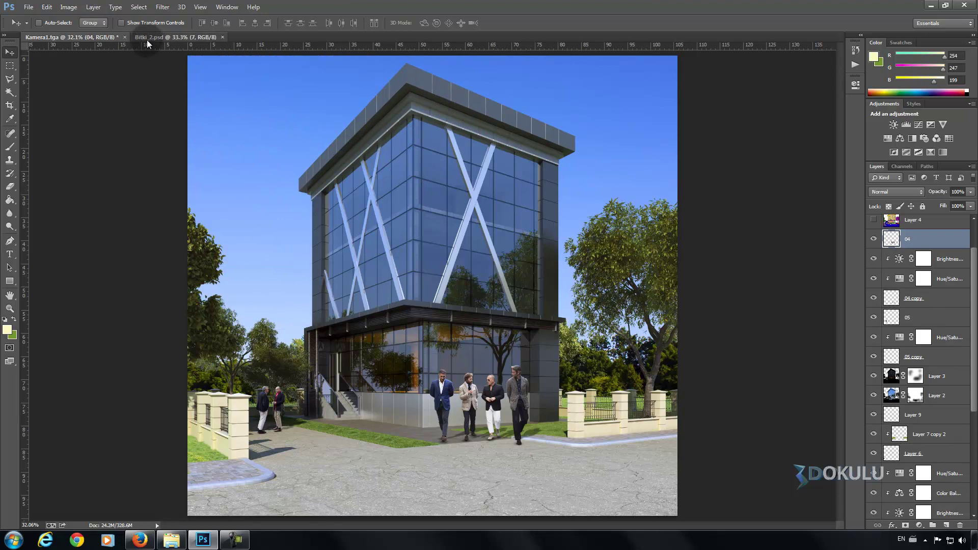
# Step: Bring the small bush (layer 16) and cypress (layer 5) into Kamera1, placing the cypress by the entrance
pyautogui.click(146, 39)
pyautogui.rightClick(590, 397)
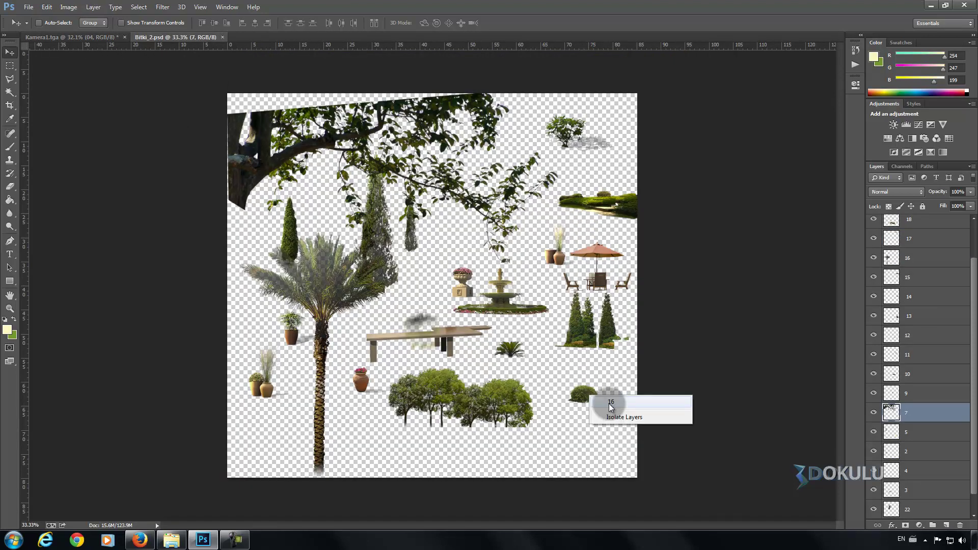
pyautogui.click(611, 402)
pyautogui.moveTo(606, 400)
pyautogui.mouseDown()
pyautogui.moveTo(209, 136)
pyautogui.moveTo(102, 42)
pyautogui.moveTo(377, 408)
pyautogui.mouseUp()
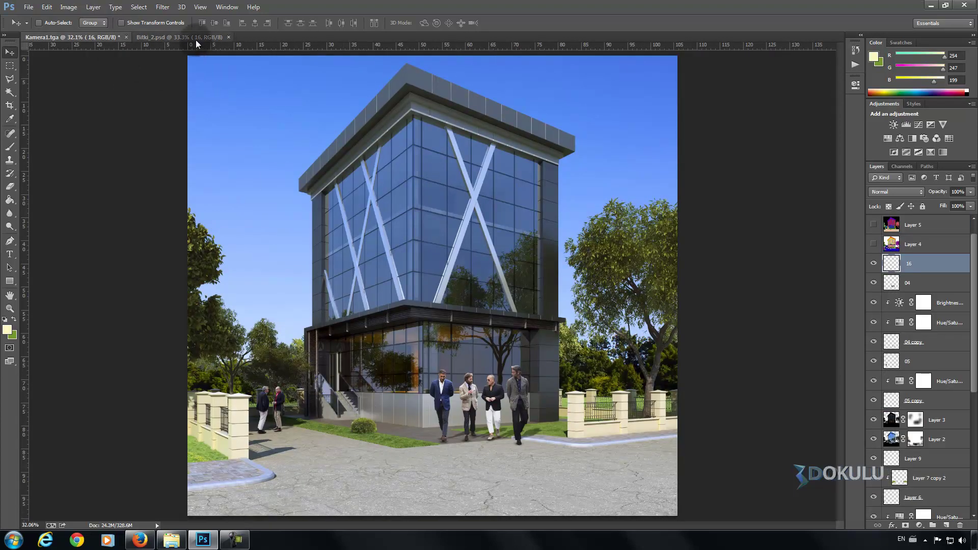
pyautogui.click(196, 40)
pyautogui.rightClick(289, 236)
pyautogui.click(312, 242)
pyautogui.moveTo(312, 242); pyautogui.dragTo(116, 49)
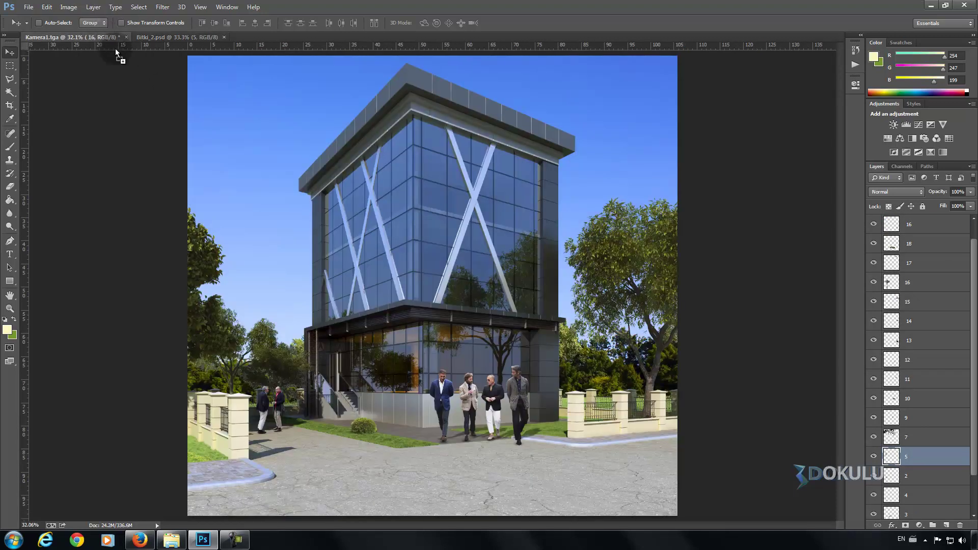
pyautogui.moveTo(115, 49); pyautogui.dragTo(418, 426)
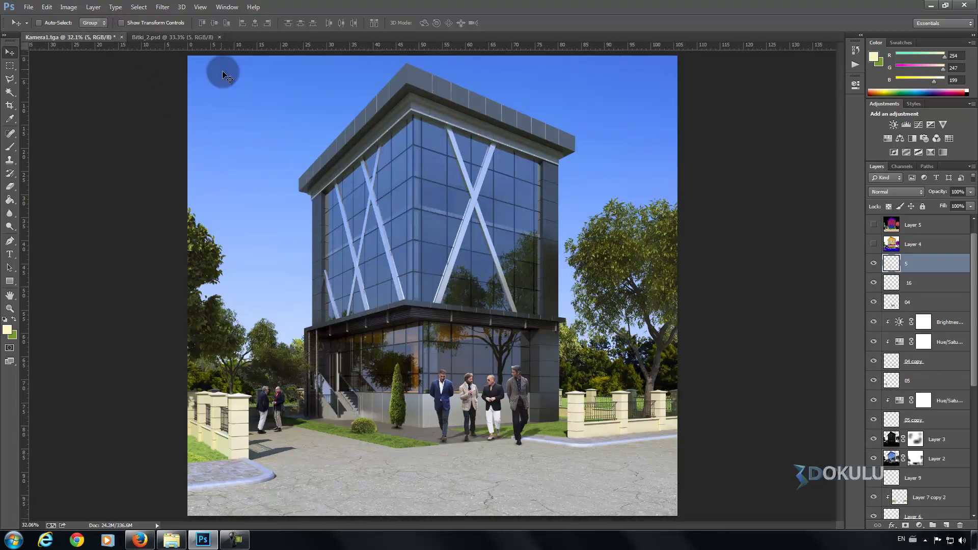
# Step: Bring the palm tree into Kamera1 and place it right of the walking people
pyautogui.click(173, 37)
pyautogui.rightClick(366, 277)
pyautogui.click(378, 286)
pyautogui.moveTo(372, 283)
pyautogui.mouseDown()
pyautogui.moveTo(285, 96)
pyautogui.moveTo(110, 41)
pyautogui.moveTo(621, 290)
pyautogui.mouseUp()
pyautogui.moveTo(607, 334)
pyautogui.mouseDown()
pyautogui.moveTo(595, 327)
pyautogui.moveTo(557, 400)
pyautogui.mouseUp()
pyautogui.keyDown('alt'); pyautogui.scroll(2, 605, 345); pyautogui.keyUp('alt')
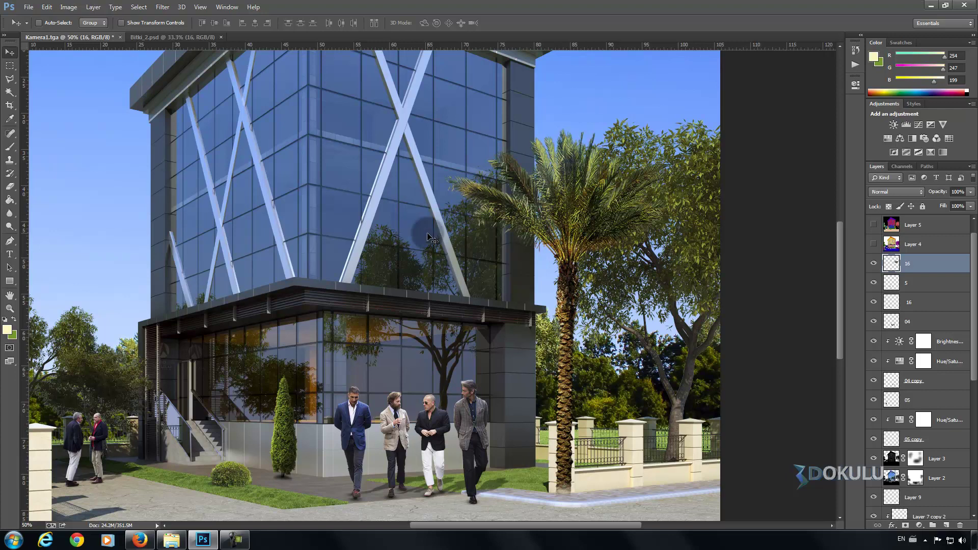
# Step: Select the fence column via the colour-ID Layer 4 and delete the palm trunk there on layer 16
pyautogui.click(10, 92)
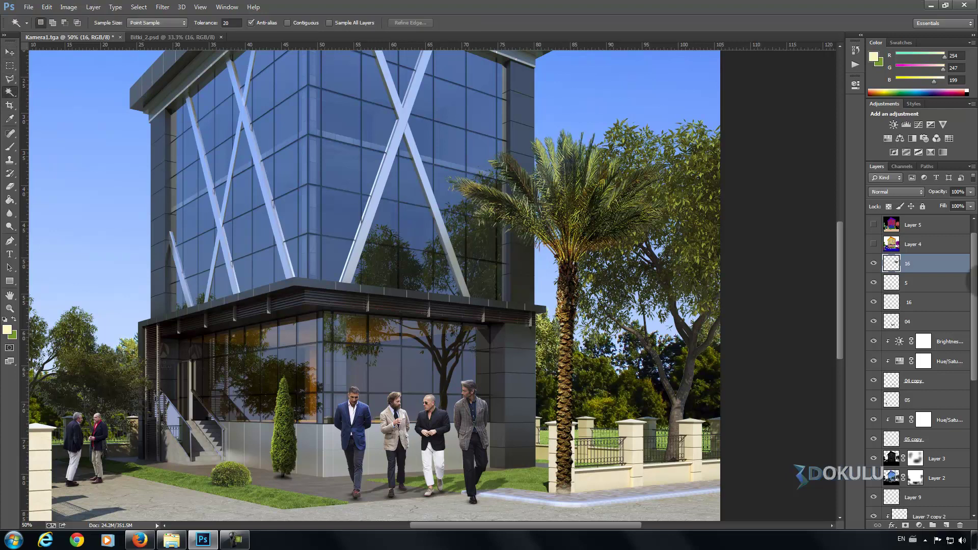
pyautogui.click(874, 244)
pyautogui.click(562, 438)
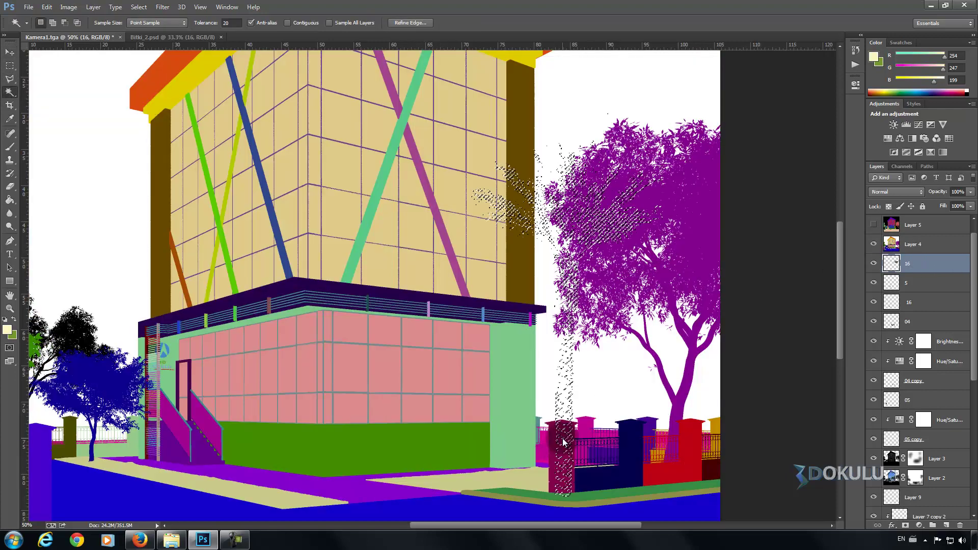
pyautogui.click(938, 245)
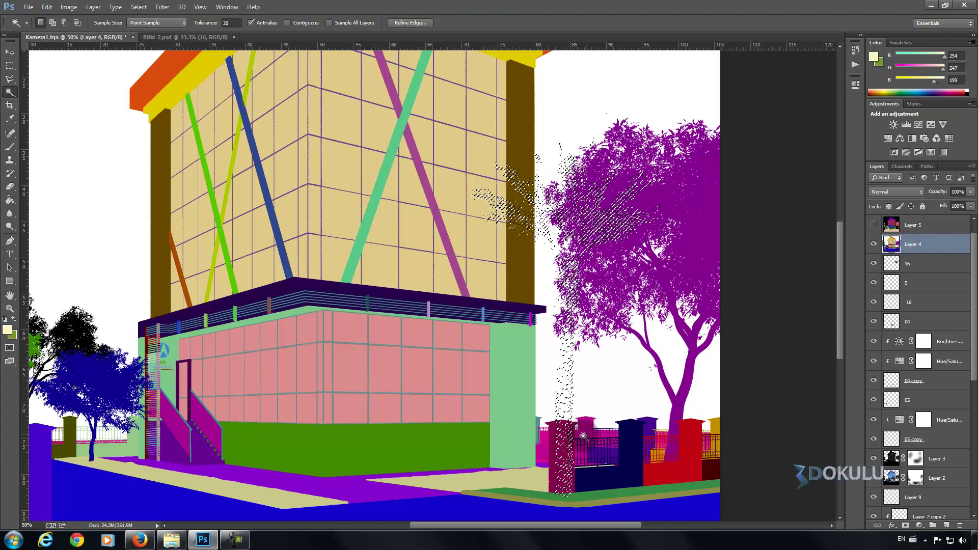
pyautogui.hotkey('ctrl', 'd')
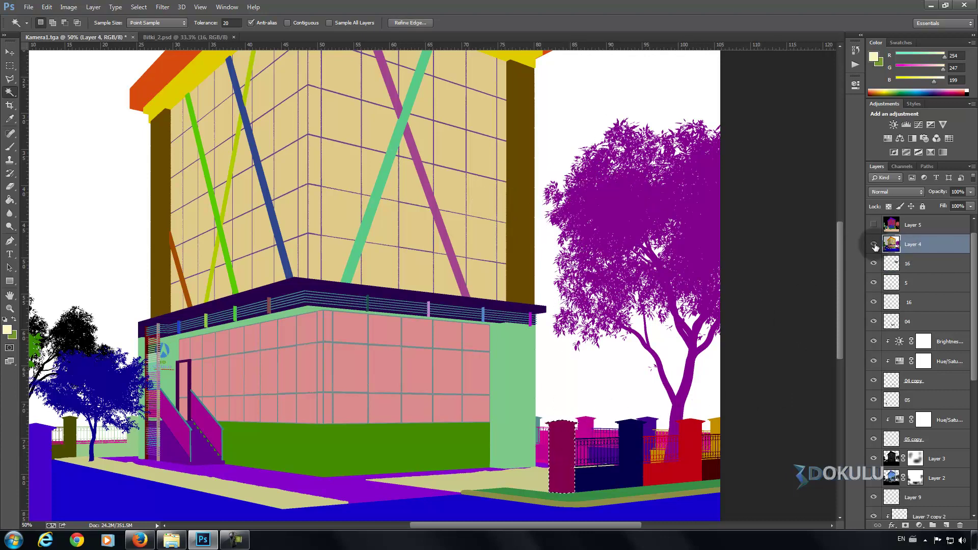
pyautogui.click(875, 245)
pyautogui.click(901, 264)
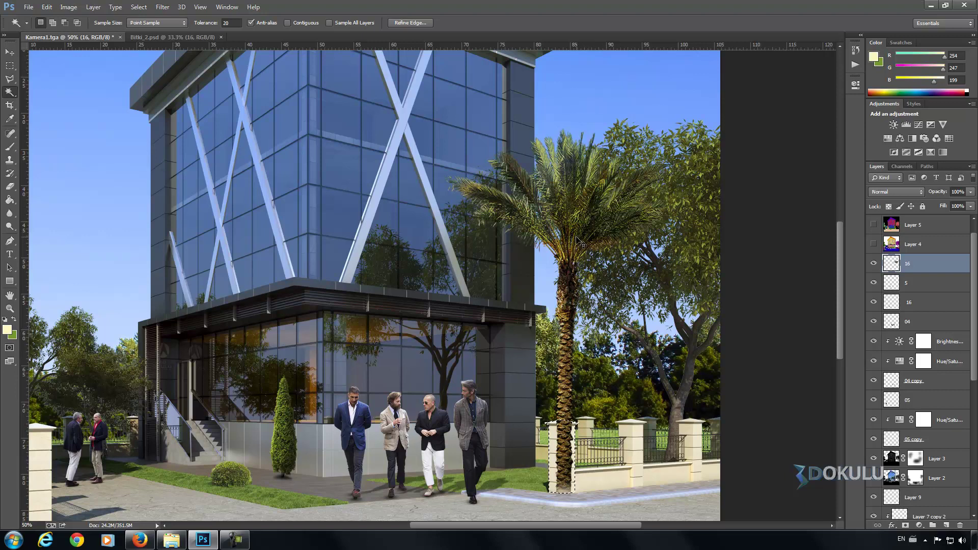
pyautogui.press('Delete')
pyautogui.hotkey('ctrl', 'd')
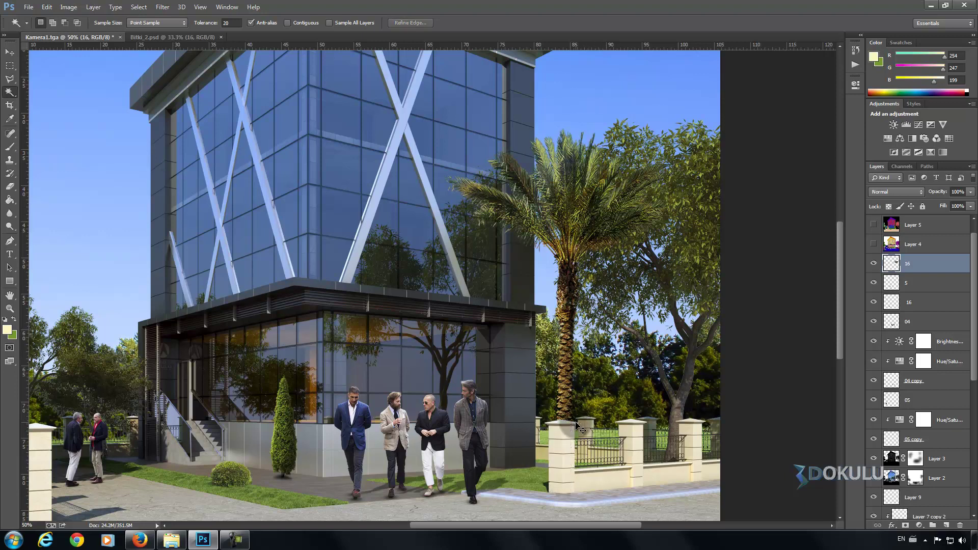
# Step: Select the cypress layer 5 and move the tree left beside the entrance stairs
pyautogui.click(8, 53)
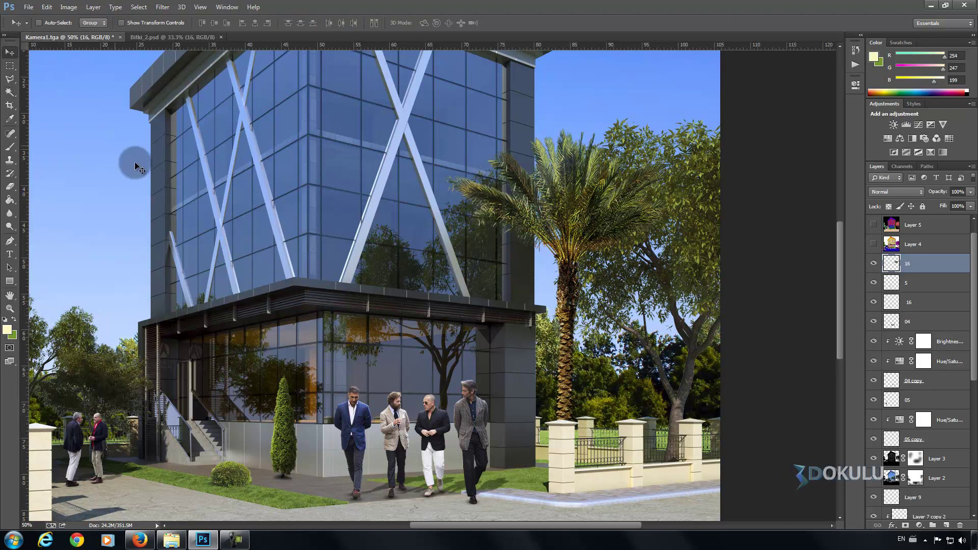
pyautogui.scroll(-5, 135, 161)
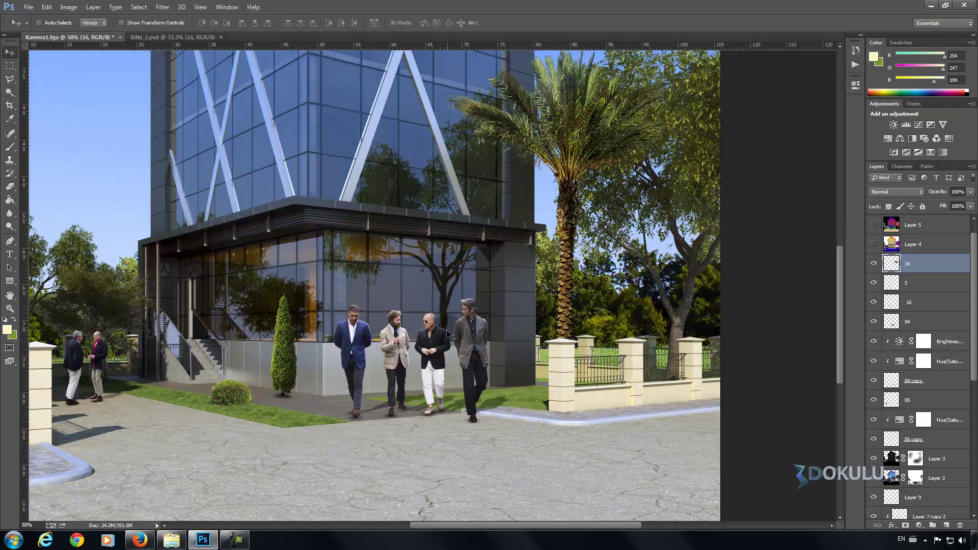
pyautogui.rightClick(287, 341)
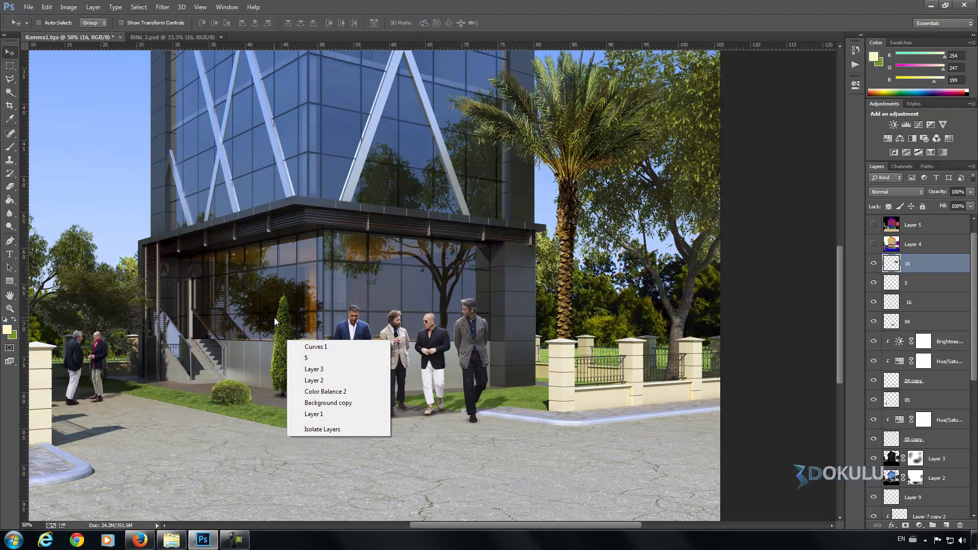
pyautogui.rightClick(274, 322)
pyautogui.click(301, 335)
pyautogui.rightClick(295, 335)
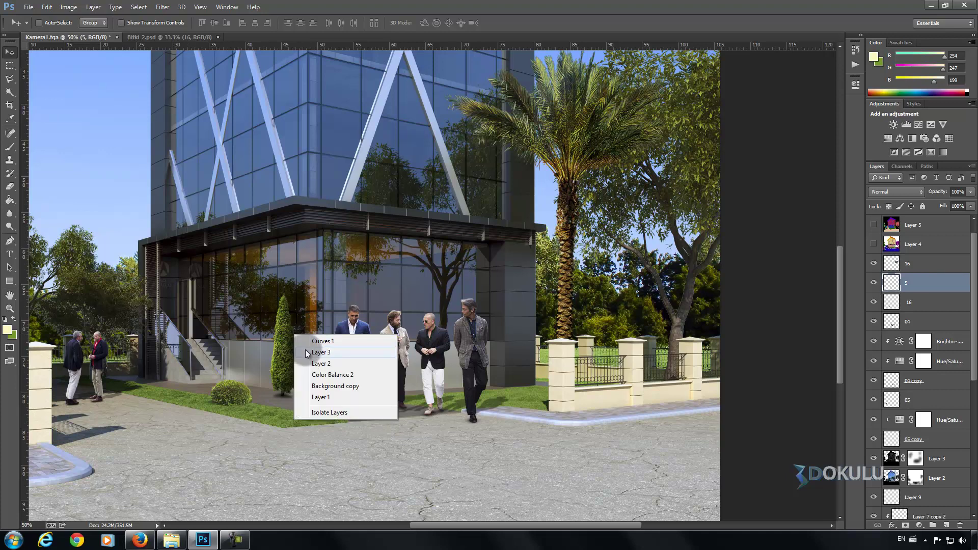
pyautogui.click(306, 353)
pyautogui.scroll(1, 886, 326)
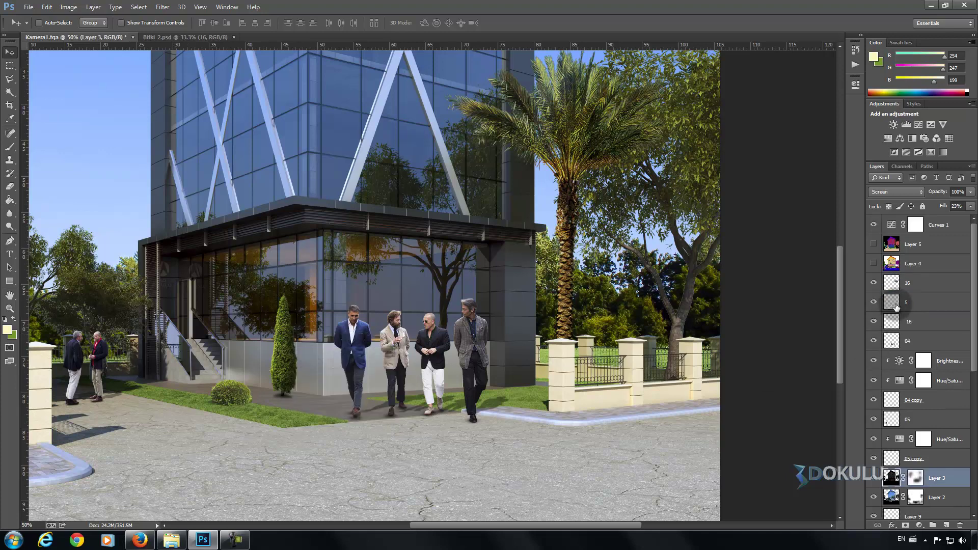
pyautogui.click(897, 302)
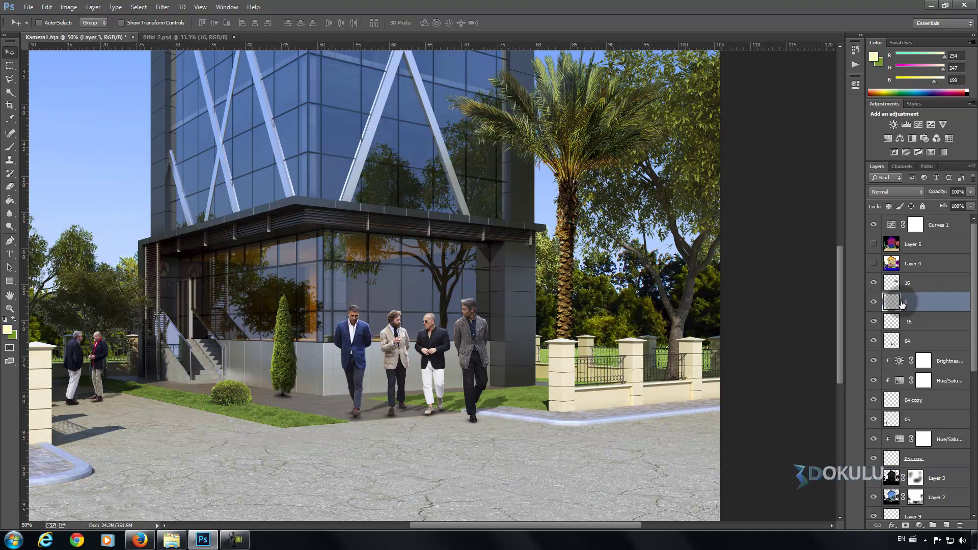
pyautogui.write('5')
pyautogui.moveTo(292, 345); pyautogui.dragTo(148, 338)
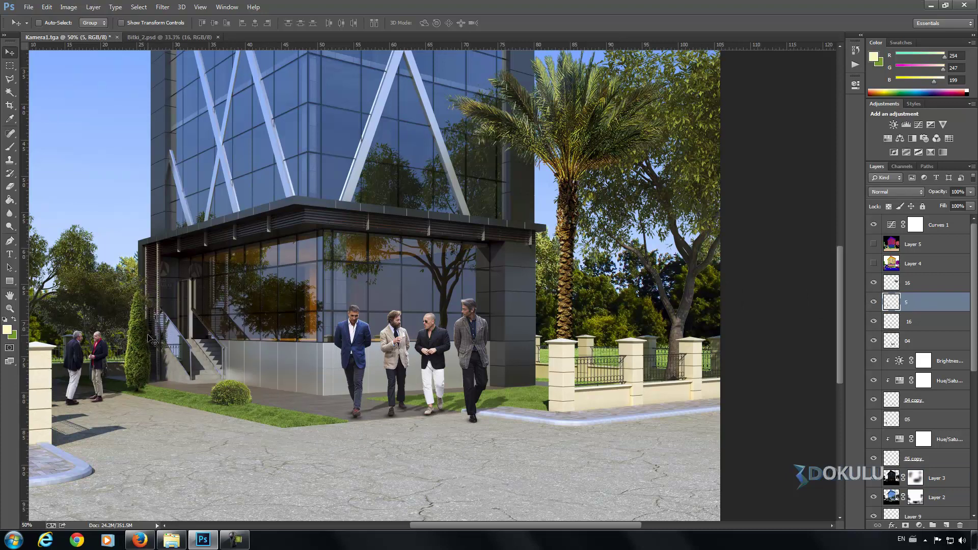
# Step: Enlarge the cypress by about a third and apply the transform
pyautogui.hotkey('ctrl', 't')
pyautogui.moveTo(154, 289); pyautogui.dragTo(193, 251)
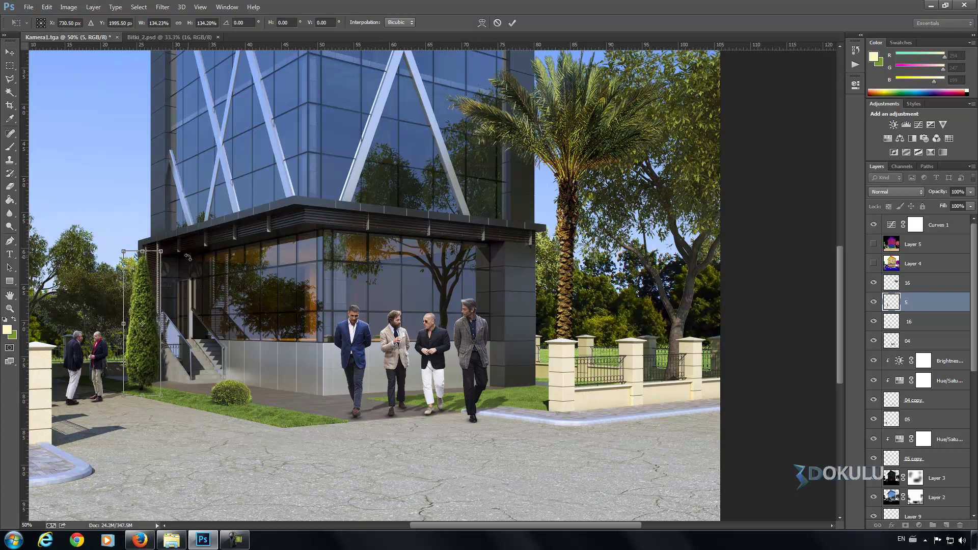
pyautogui.press('Return')
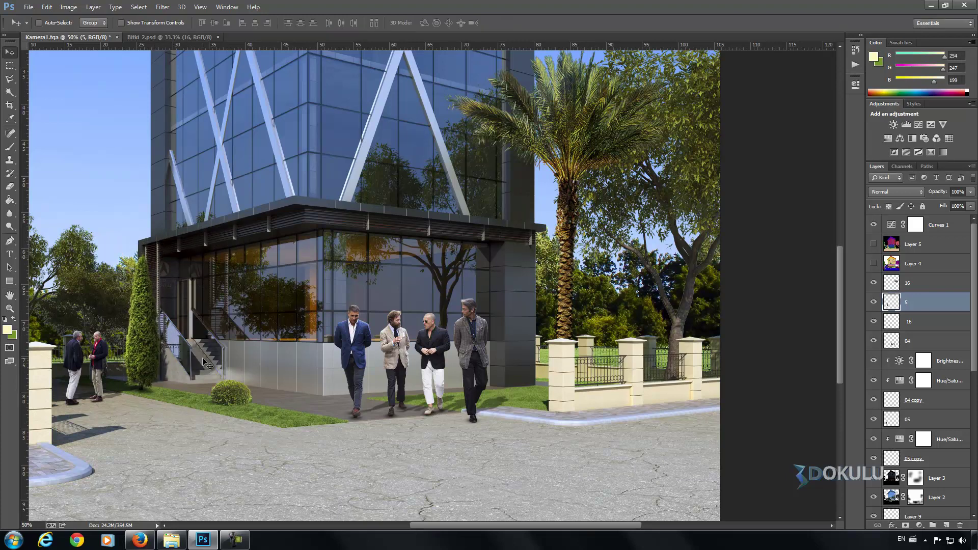
pyautogui.moveTo(434, 530); pyautogui.dragTo(411, 528)
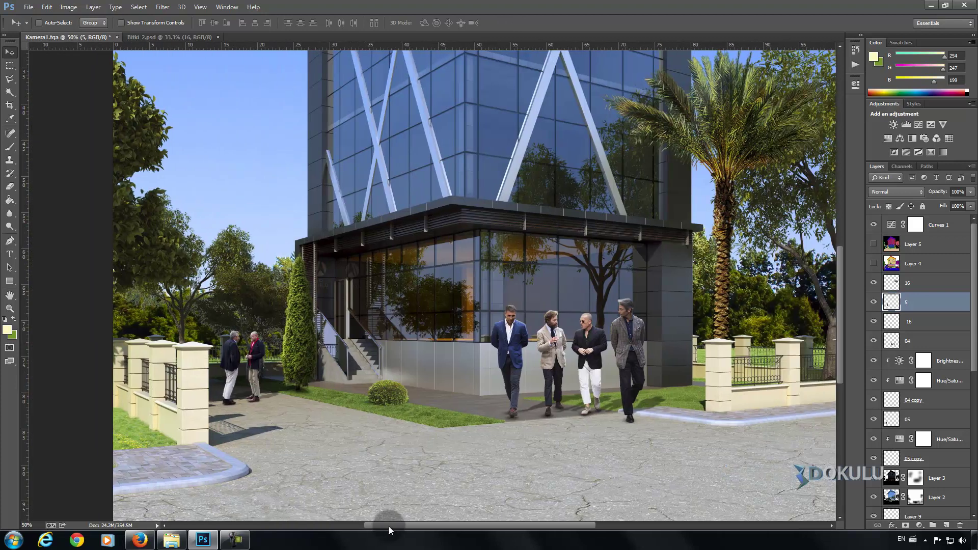
# Step: Move the shrub on layer 16 slightly and flip it horizontally
pyautogui.rightClick(296, 386)
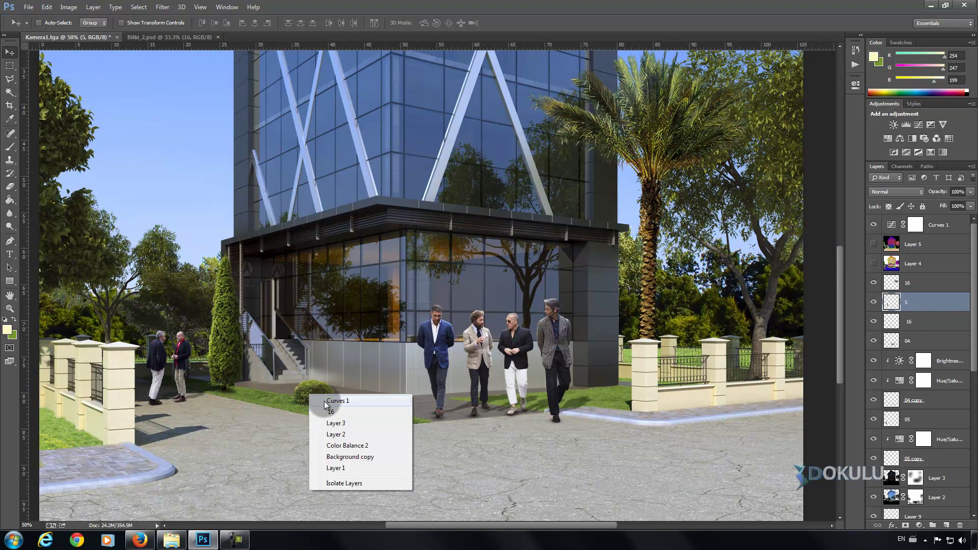
pyautogui.click(325, 402)
pyautogui.moveTo(324, 401)
pyautogui.mouseDown()
pyautogui.moveTo(367, 418)
pyautogui.moveTo(389, 395)
pyautogui.mouseUp()
pyautogui.hotkey('ctrl', 't')
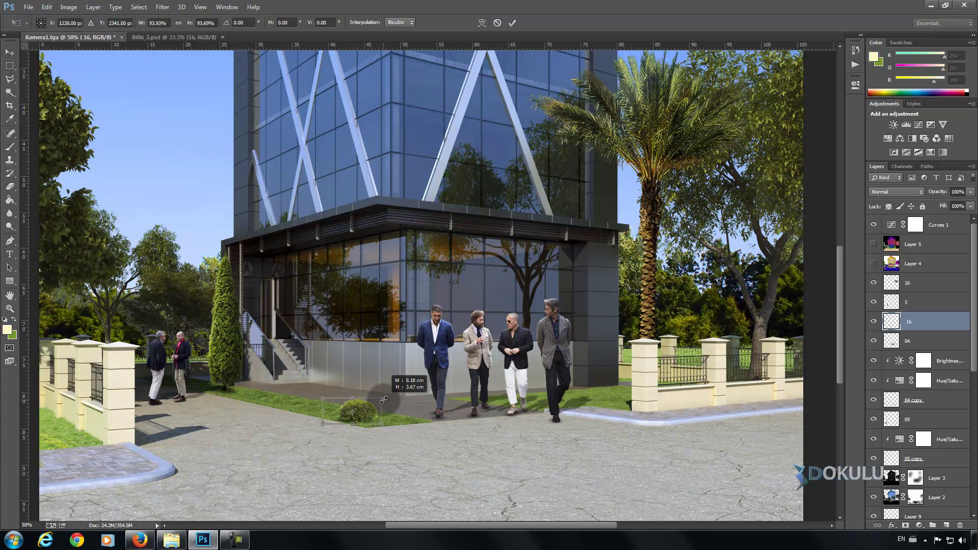
pyautogui.rightClick(363, 406)
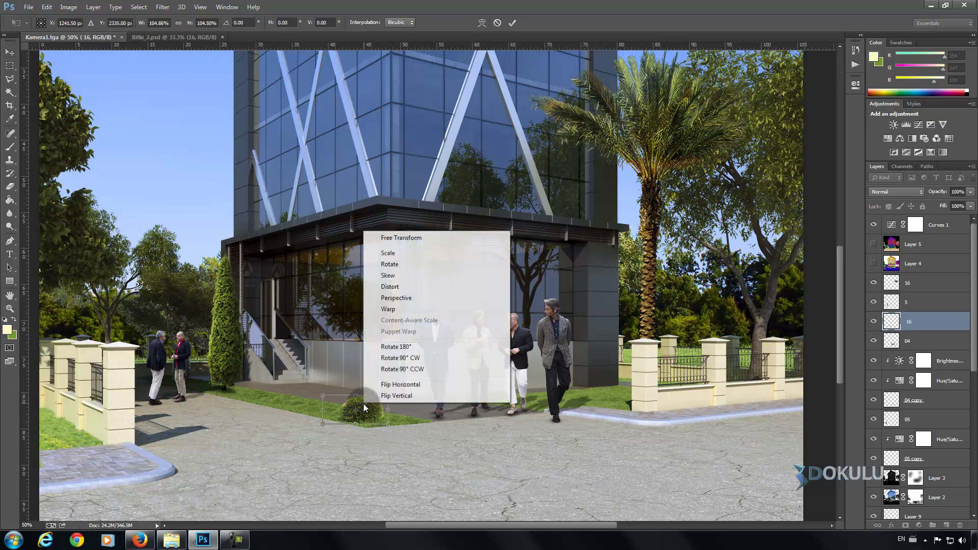
pyautogui.click(387, 383)
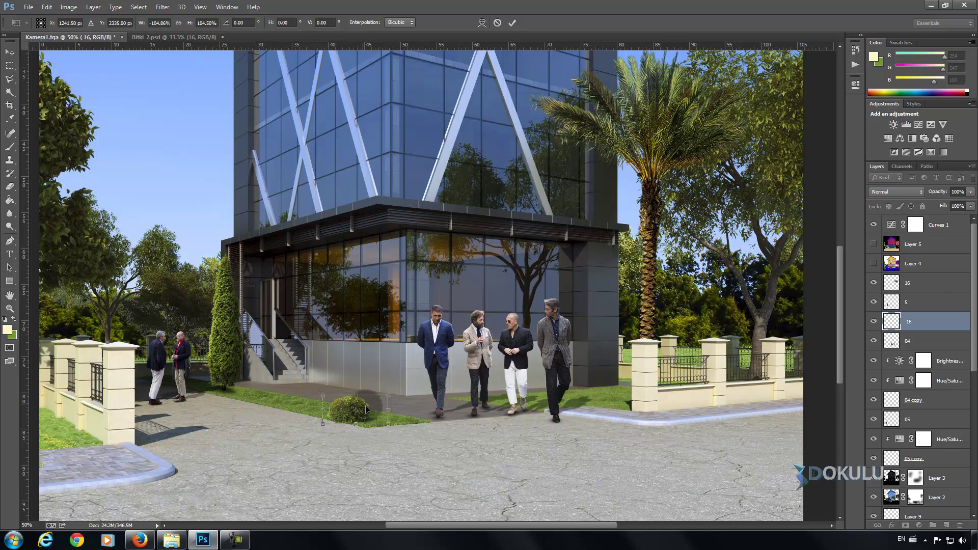
pyautogui.press('Return')
pyautogui.moveTo(382, 405); pyautogui.dragTo(372, 410)
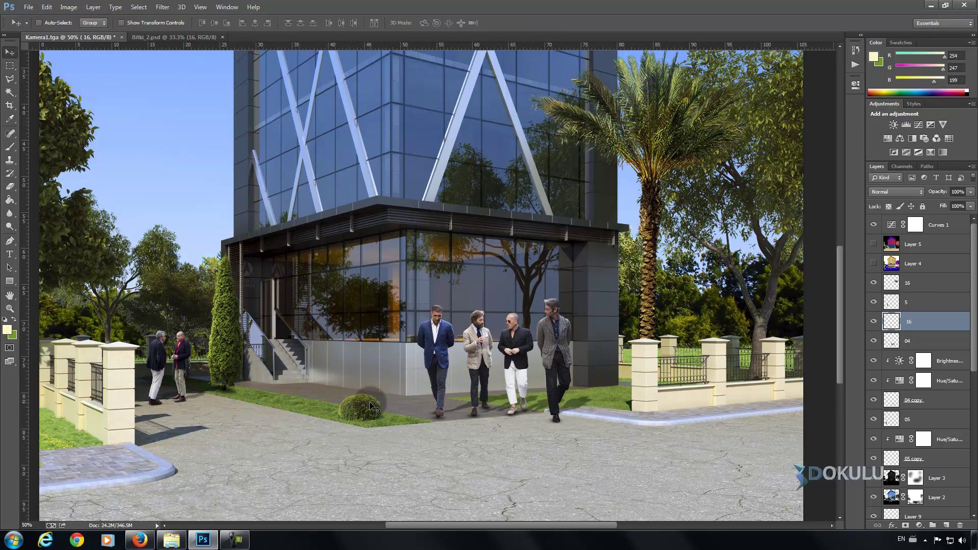
pyautogui.scroll(2, 367, 410)
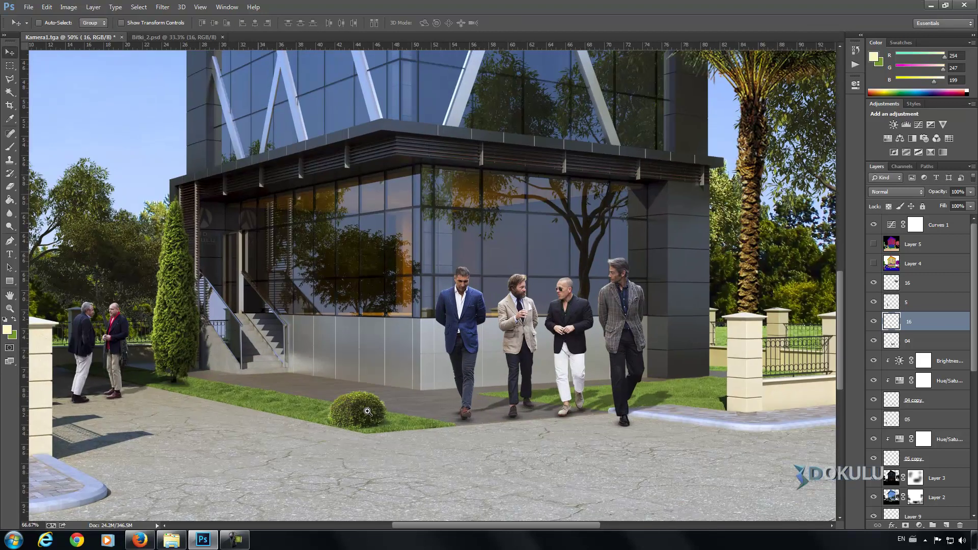
# Step: Add shrub copies on the left lawn at 85% and near the cypress at 82%, raised in the stack
pyautogui.moveTo(314, 393); pyautogui.dragTo(236, 386)
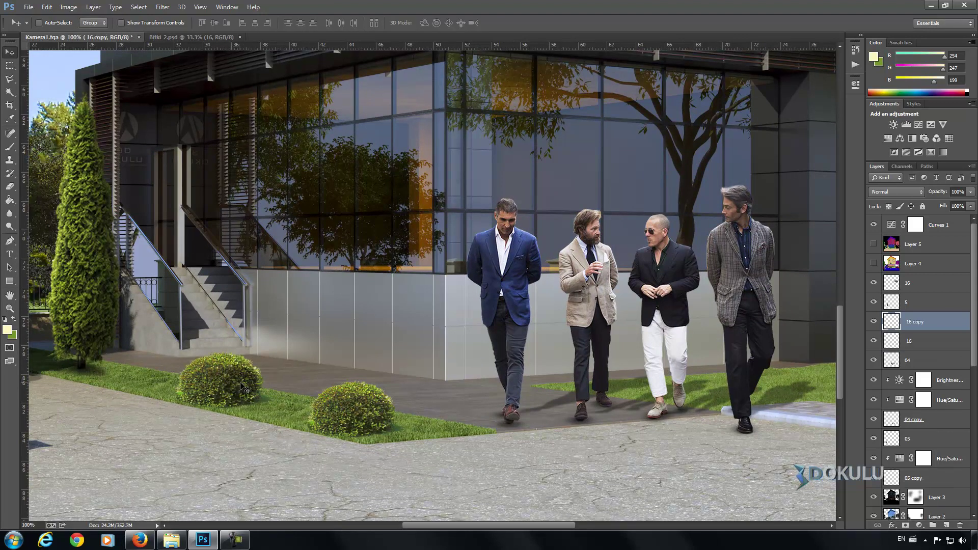
pyautogui.hotkey('ctrl', 't')
pyautogui.moveTo(296, 350); pyautogui.dragTo(276, 360)
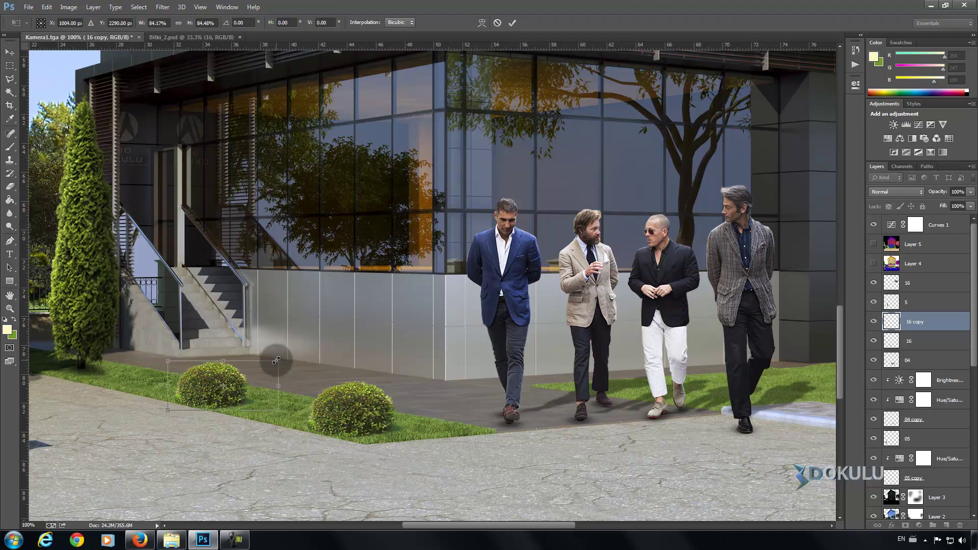
pyautogui.press('Return')
pyautogui.moveTo(113, 360); pyautogui.dragTo(120, 368)
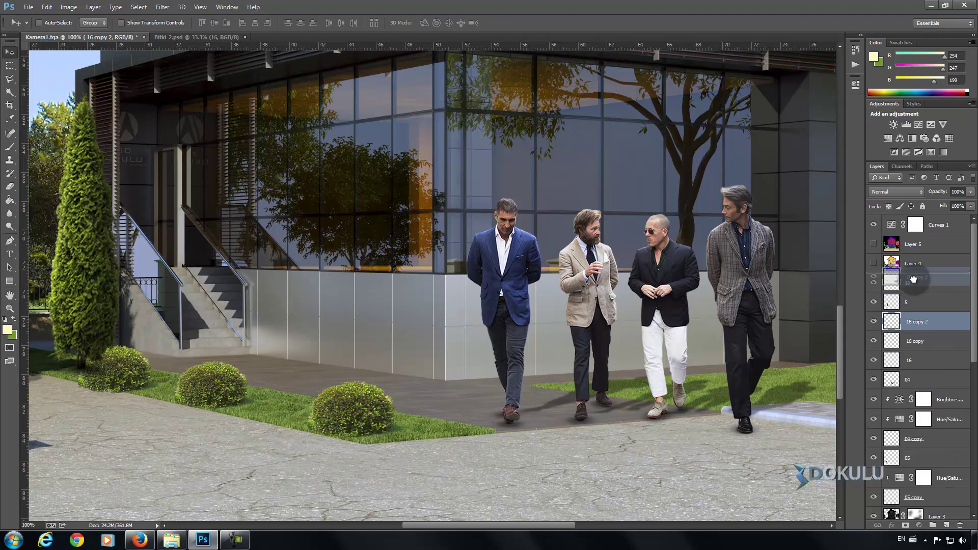
pyautogui.moveTo(901, 322); pyautogui.dragTo(901, 276)
pyautogui.hotkey('ctrl', 't')
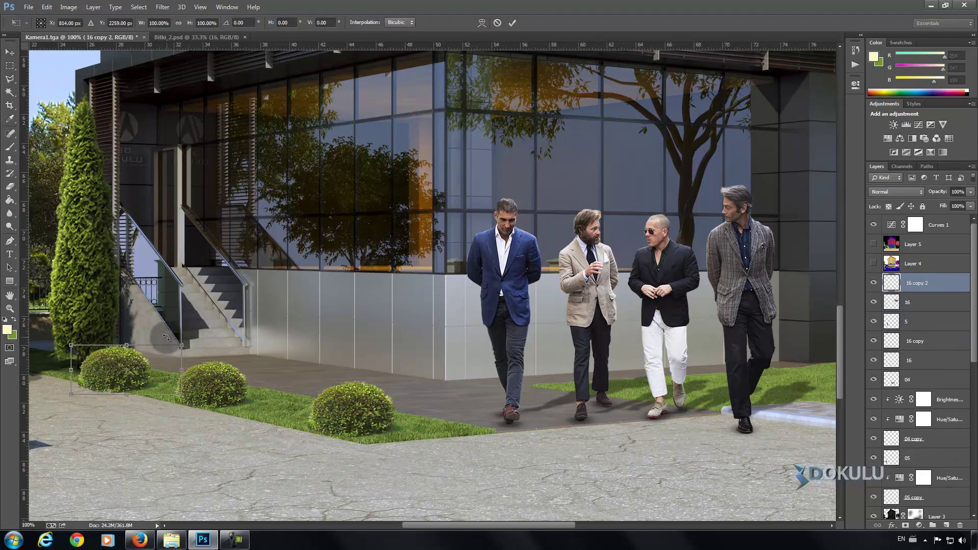
pyautogui.moveTo(182, 344)
pyautogui.mouseDown()
pyautogui.moveTo(149, 360)
pyautogui.moveTo(160, 354)
pyautogui.mouseUp()
pyautogui.press('Return')
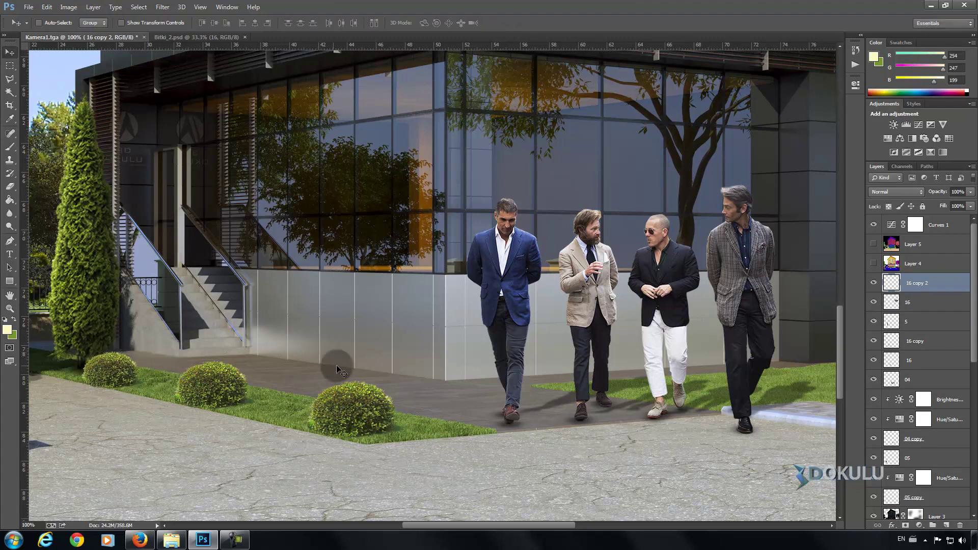
pyautogui.moveTo(423, 526)
pyautogui.mouseDown()
pyautogui.moveTo(452, 525)
pyautogui.moveTo(440, 526)
pyautogui.mouseUp()
# Step: Place a smaller shrub copy behind the walking group, layered beneath the 05 copy layer
pyautogui.rightClick(278, 403)
pyautogui.click(320, 281)
pyautogui.moveTo(280, 416); pyautogui.dragTo(711, 381)
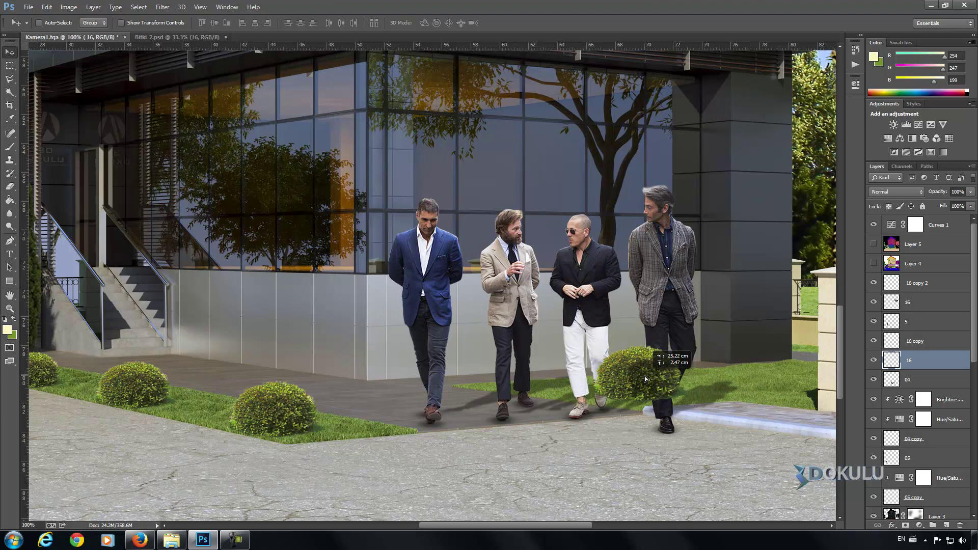
pyautogui.moveTo(644, 379); pyautogui.dragTo(646, 379)
pyautogui.moveTo(896, 362); pyautogui.dragTo(937, 403)
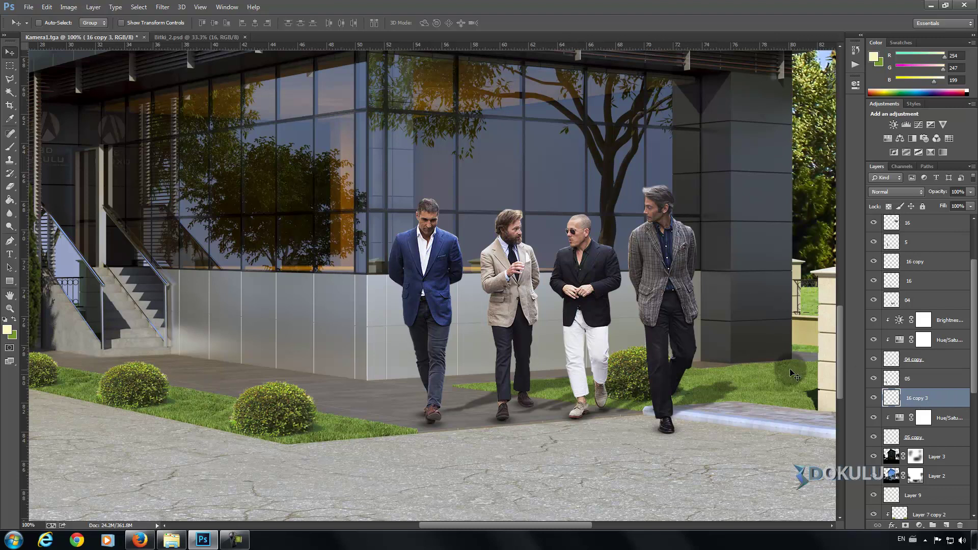
pyautogui.scroll(-3, 931, 408)
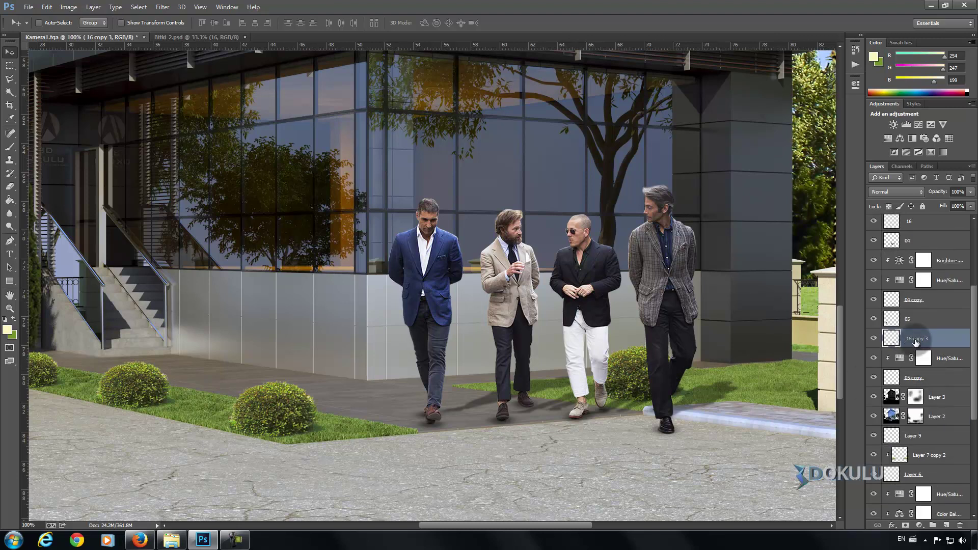
pyautogui.moveTo(916, 342); pyautogui.dragTo(917, 387)
pyautogui.moveTo(625, 356)
pyautogui.mouseDown()
pyautogui.moveTo(657, 363)
pyautogui.moveTo(630, 374)
pyautogui.mouseUp()
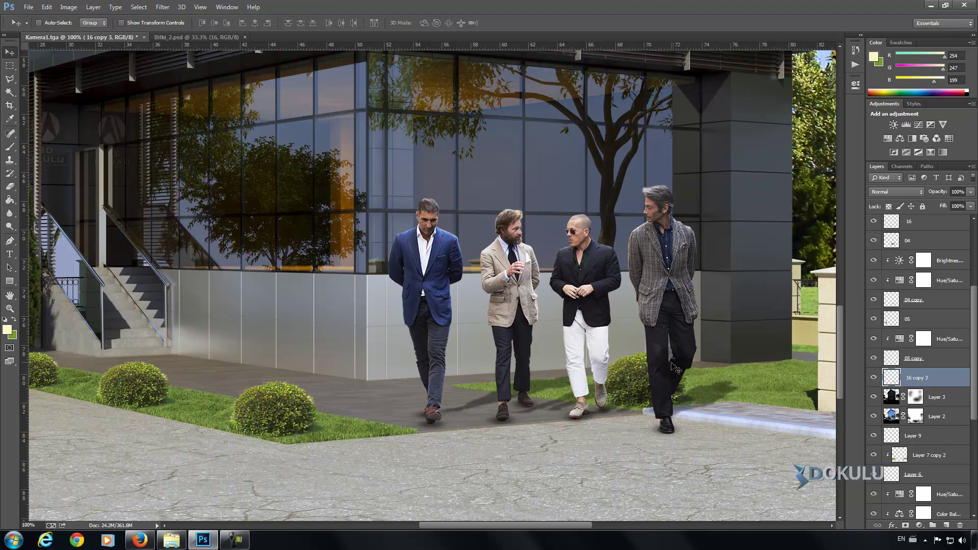
pyautogui.hotkey('ctrl', 'r')
pyautogui.hotkey('ctrl', 'r')
pyautogui.hotkey('ctrl', 't')
pyautogui.moveTo(734, 357); pyautogui.dragTo(673, 383)
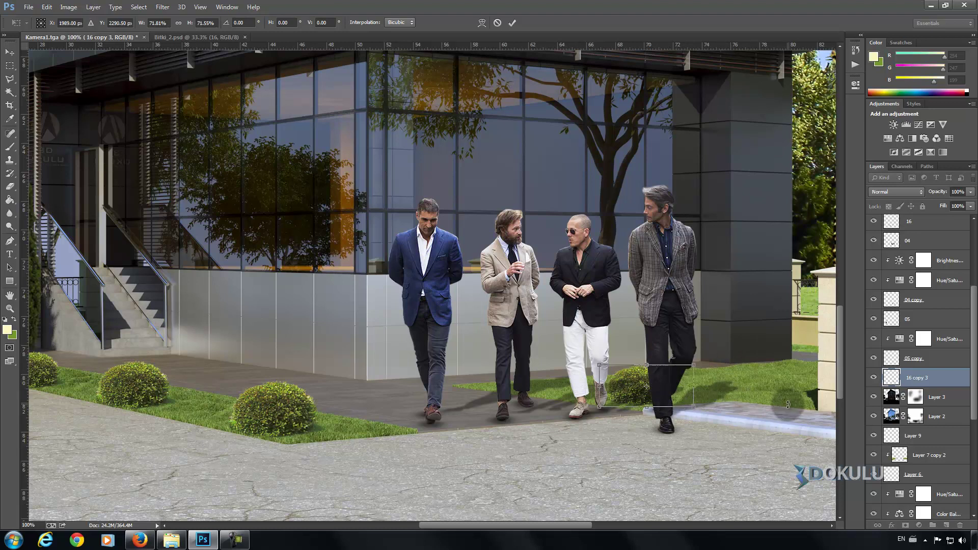
pyautogui.press('Return')
# Step: Add shrub copies behind the man in white trousers at 83% and further right at 82%
pyautogui.moveTo(692, 363)
pyautogui.mouseDown()
pyautogui.moveTo(611, 383)
pyautogui.moveTo(570, 377)
pyautogui.moveTo(691, 366)
pyautogui.mouseUp()
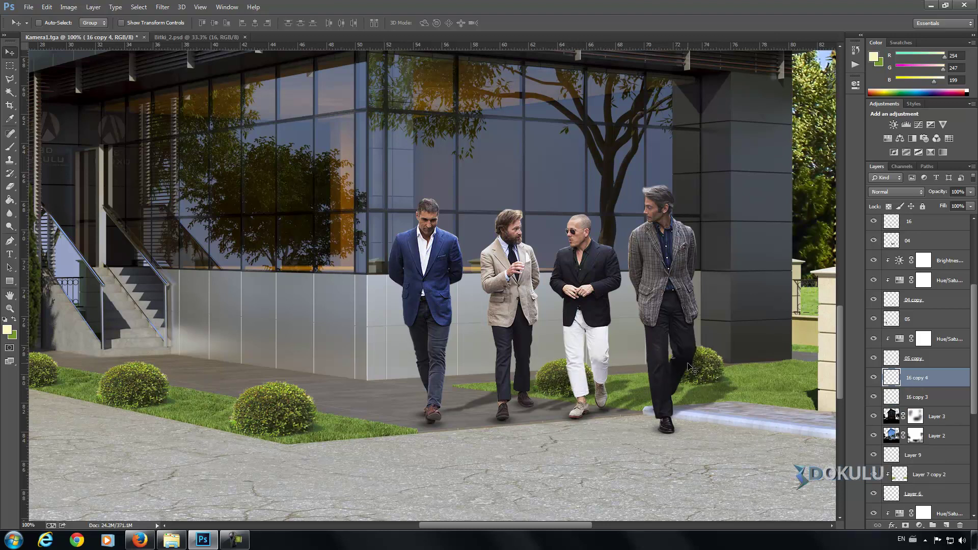
pyautogui.hotkey('ctrl', 't')
pyautogui.moveTo(751, 345); pyautogui.dragTo(736, 350)
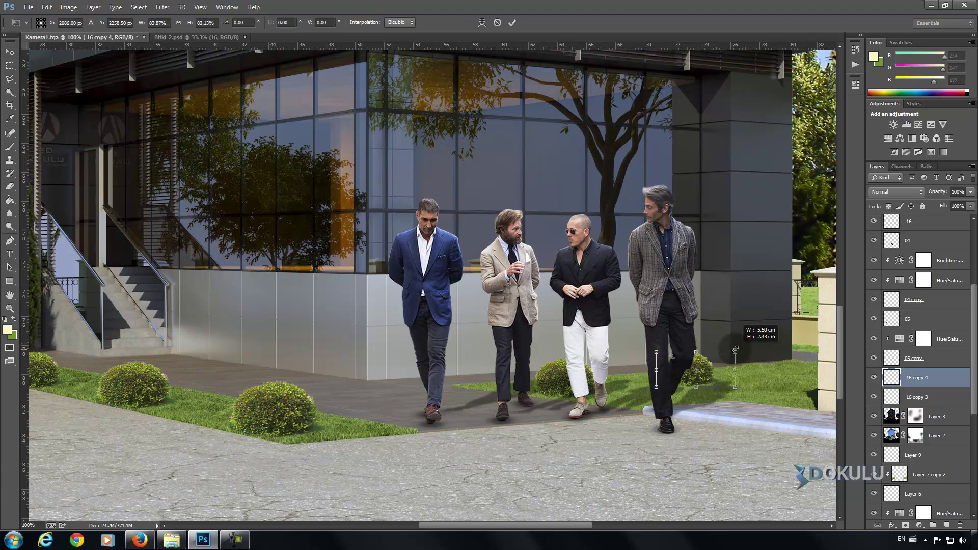
pyautogui.press('Return')
pyautogui.moveTo(703, 366)
pyautogui.mouseDown()
pyautogui.moveTo(809, 356)
pyautogui.moveTo(842, 371)
pyautogui.moveTo(779, 358)
pyautogui.moveTo(780, 367)
pyautogui.mouseUp()
pyautogui.hotkey('ctrl', 't')
pyautogui.moveTo(812, 335); pyautogui.dragTo(803, 345)
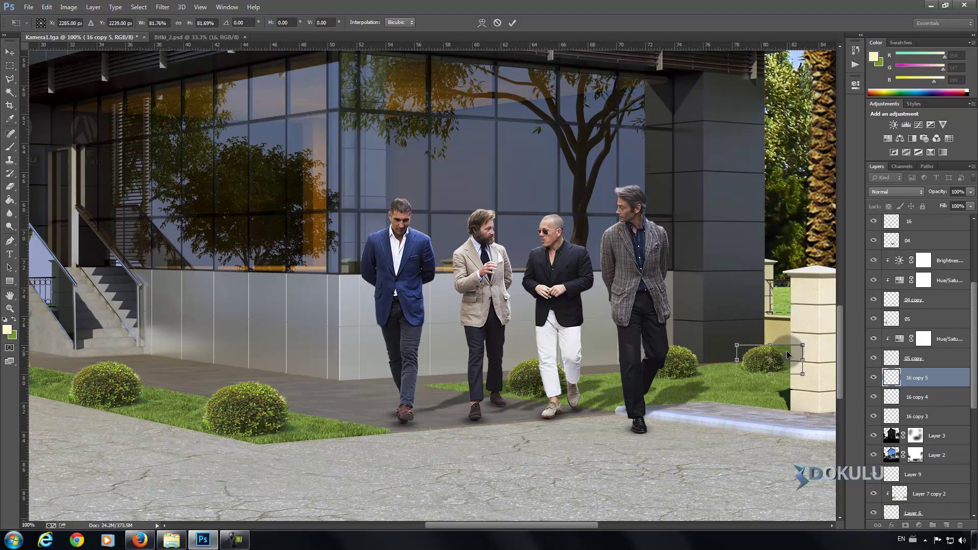
pyautogui.press('Return')
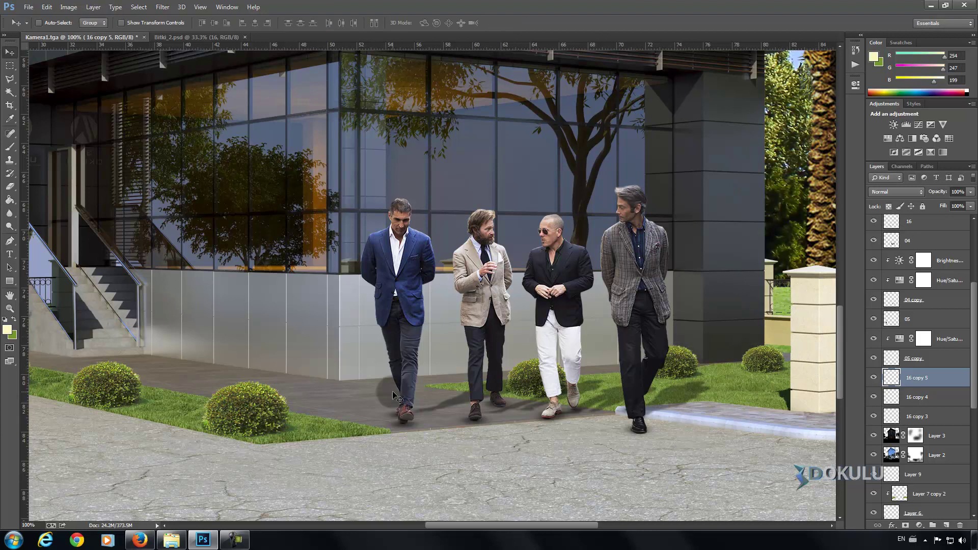
pyautogui.hotkey('ctrl', '0')
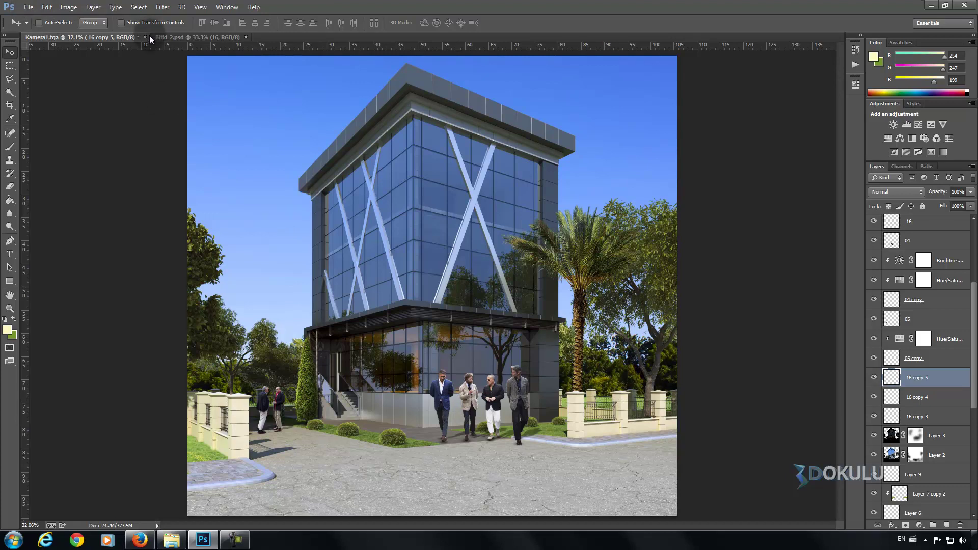
# Step: Copy the cypress trio (layer 13) from Bitki_2 into the scene and reorder the layers
pyautogui.click(180, 37)
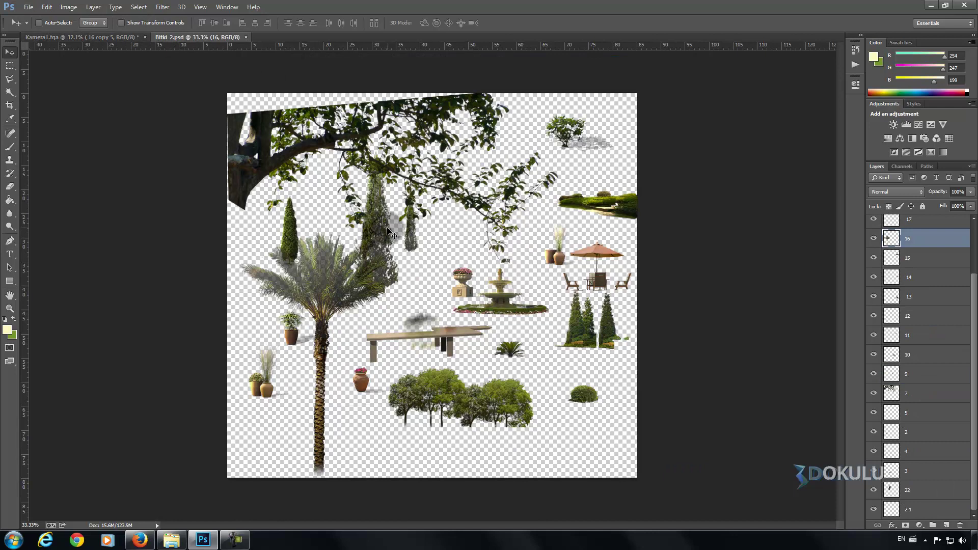
pyautogui.moveTo(596, 335)
pyautogui.mouseDown()
pyautogui.moveTo(494, 350)
pyautogui.moveTo(107, 40)
pyautogui.moveTo(497, 240)
pyautogui.mouseUp()
pyautogui.moveTo(625, 397); pyautogui.dragTo(611, 392)
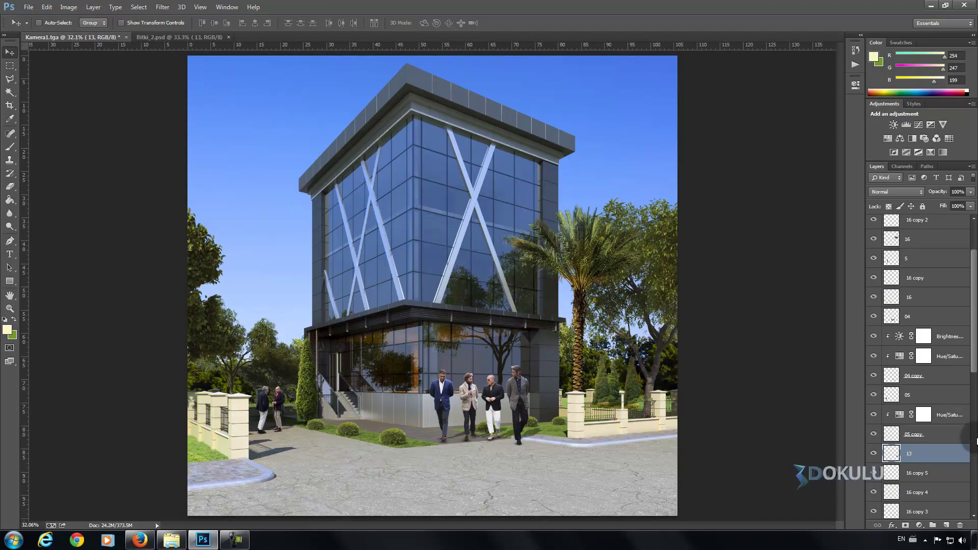
pyautogui.moveTo(973, 347); pyautogui.dragTo(974, 431)
pyautogui.moveTo(912, 230); pyautogui.dragTo(911, 335)
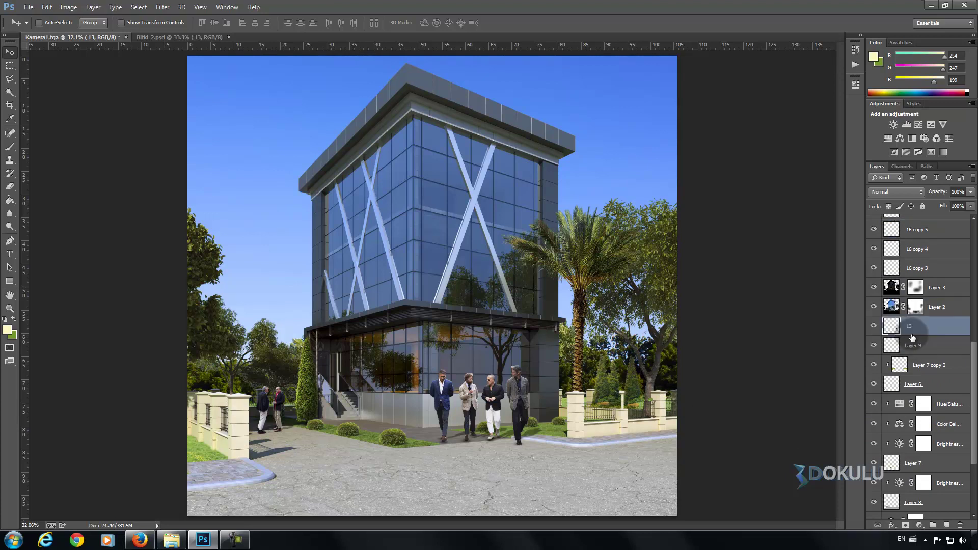
pyautogui.scroll(-5, 918, 306)
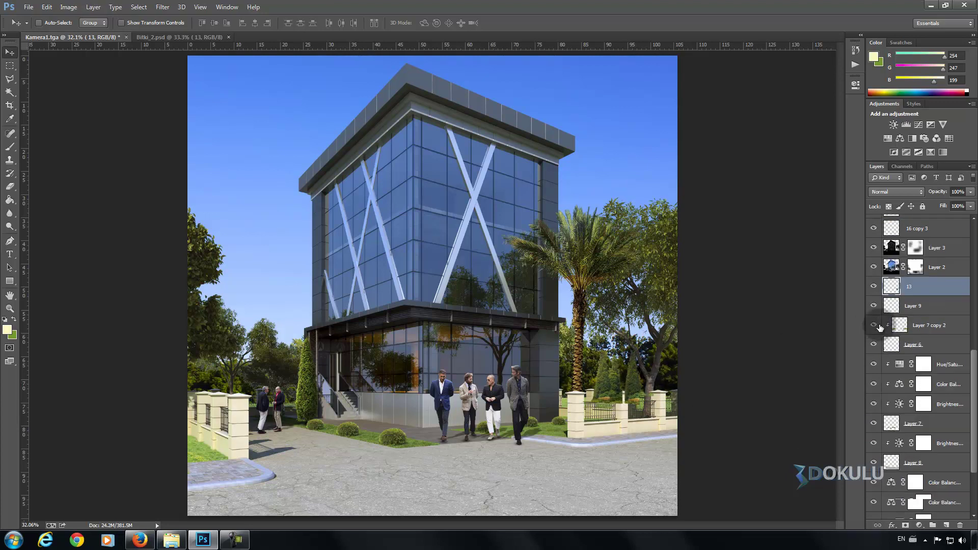
pyautogui.moveTo(917, 230)
pyautogui.mouseDown()
pyautogui.moveTo(923, 495)
pyautogui.moveTo(913, 442)
pyautogui.moveTo(900, 432)
pyautogui.moveTo(915, 482)
pyautogui.mouseUp()
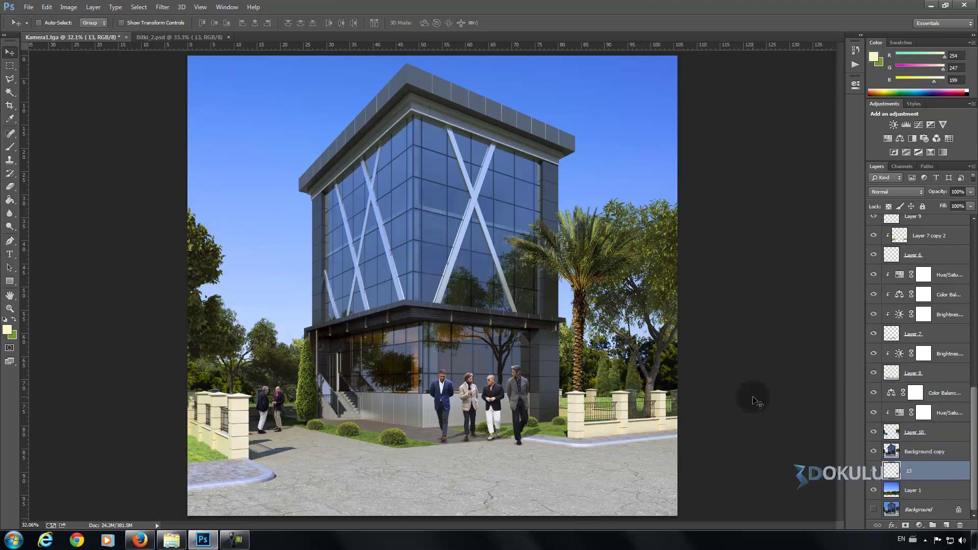
# Step: Inspect the fence trees up close, delete layer 13, fit the image to screen and start File > Open
pyautogui.keyDown('ctrl'); pyautogui.click(615, 379); pyautogui.keyUp('ctrl')
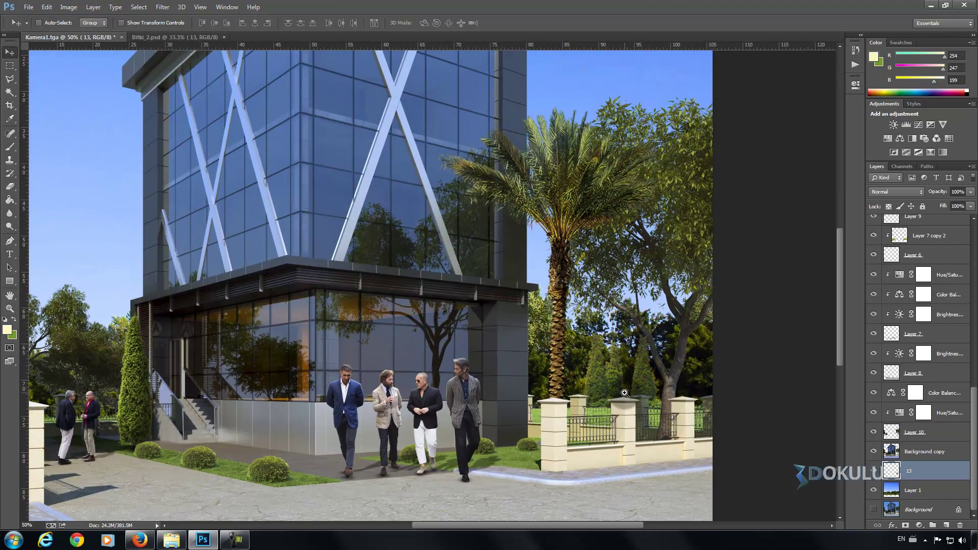
pyautogui.keyDown('ctrl'); pyautogui.click(615, 379); pyautogui.keyUp('ctrl')
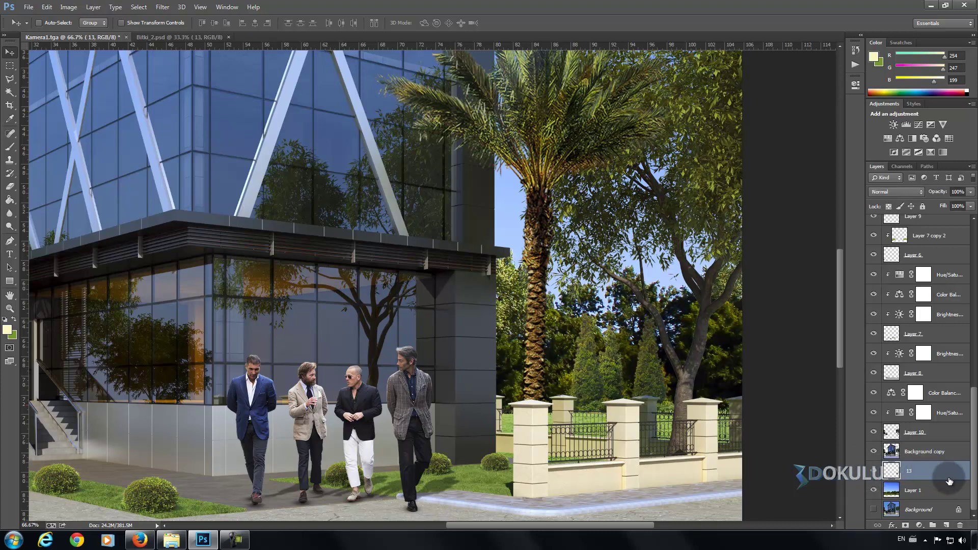
pyautogui.click(961, 526)
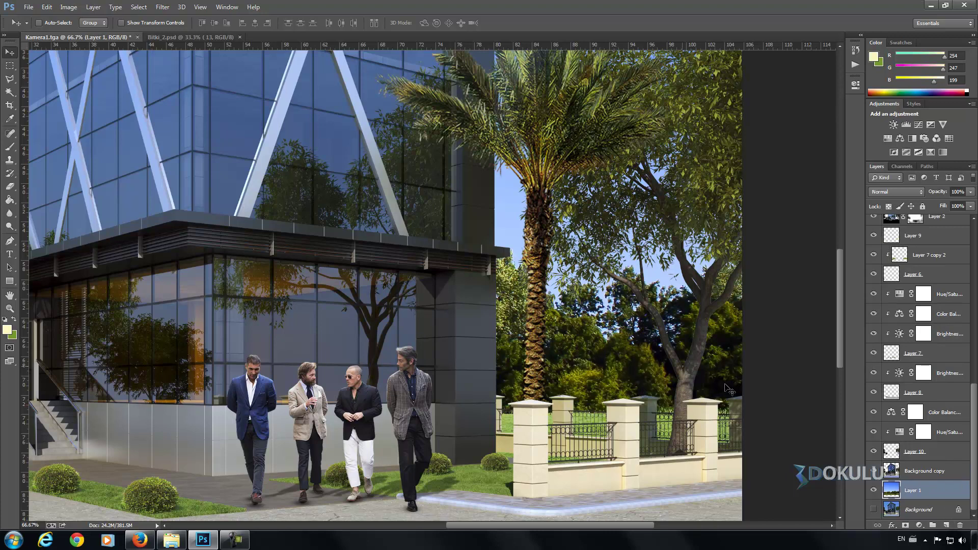
pyautogui.hotkey('ctrl', '0')
pyautogui.click(28, 7)
pyautogui.click(39, 28)
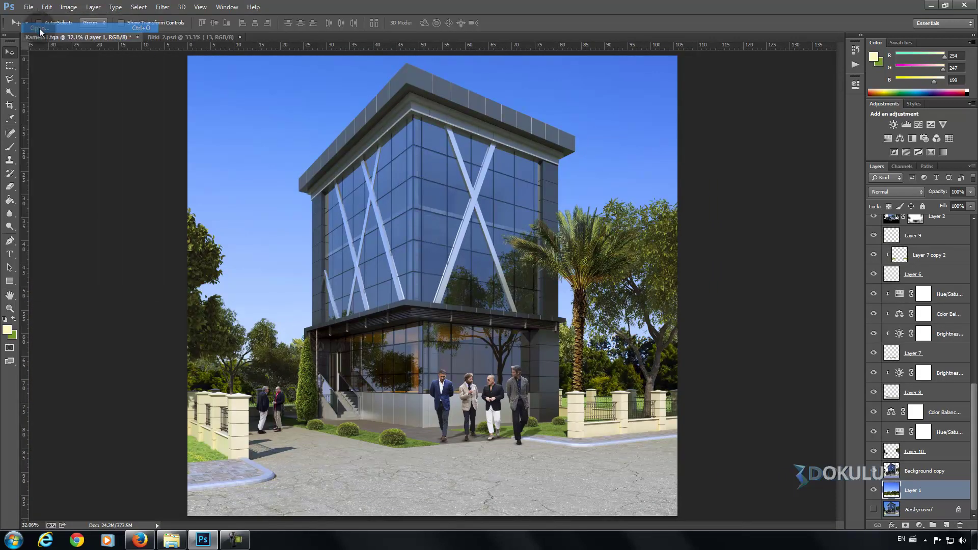
# Step: In the Open dialog, go up to Textures and enter the 17PngTreeLine folder
pyautogui.click(231, 77)
pyautogui.click(180, 23)
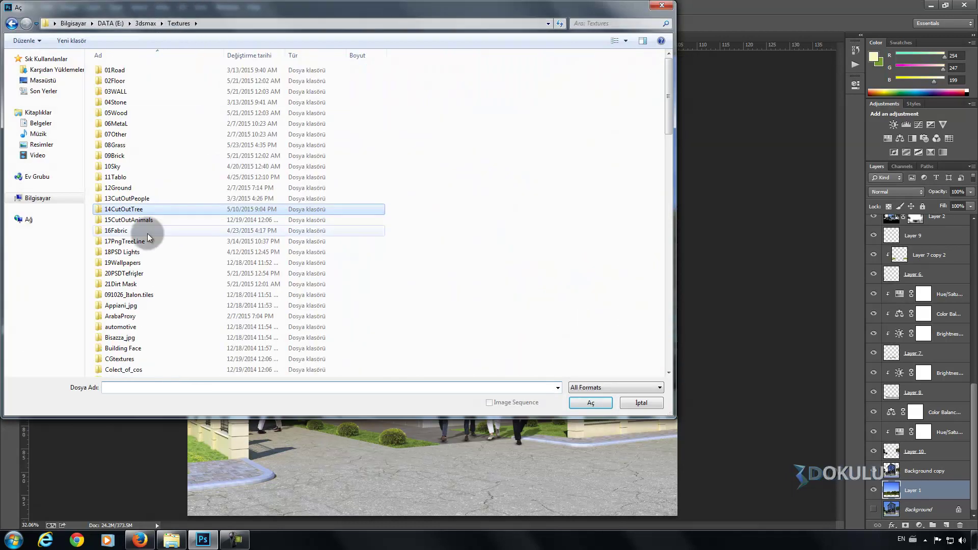
pyautogui.click(131, 253)
pyautogui.doubleClick(131, 242)
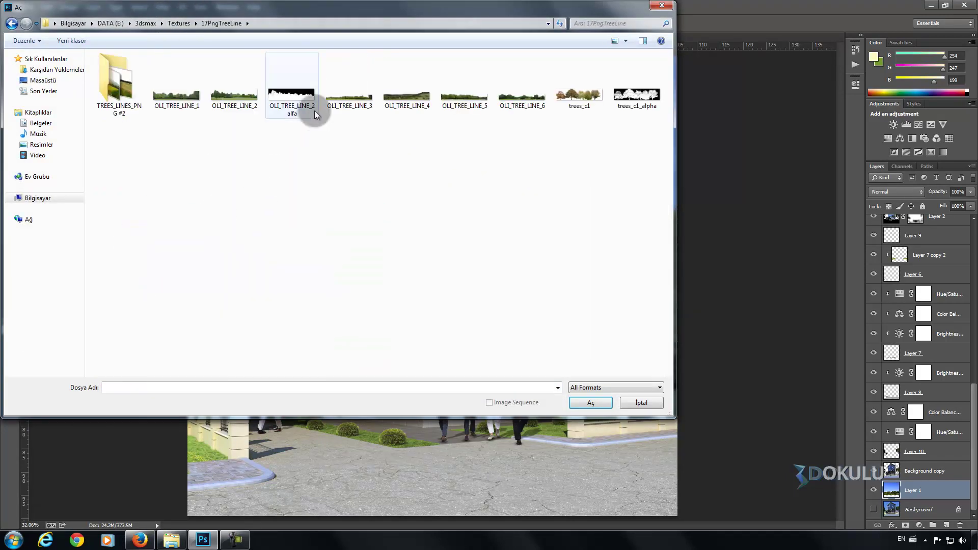
# Step: Preview OLI_TREE_LINE_3 in Windows Photo Viewer
pyautogui.rightClick(350, 94)
pyautogui.click(349, 94)
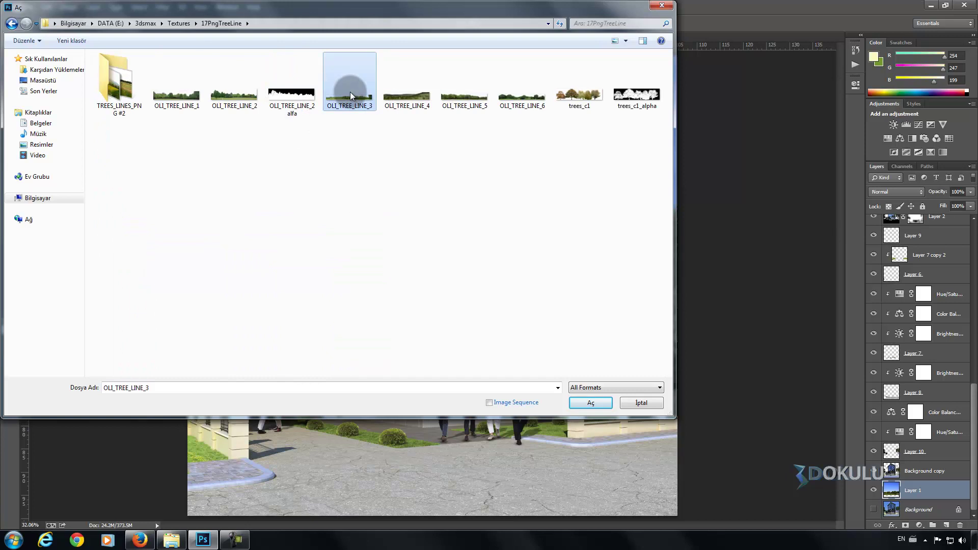
pyautogui.rightClick(371, 106)
pyautogui.click(370, 107)
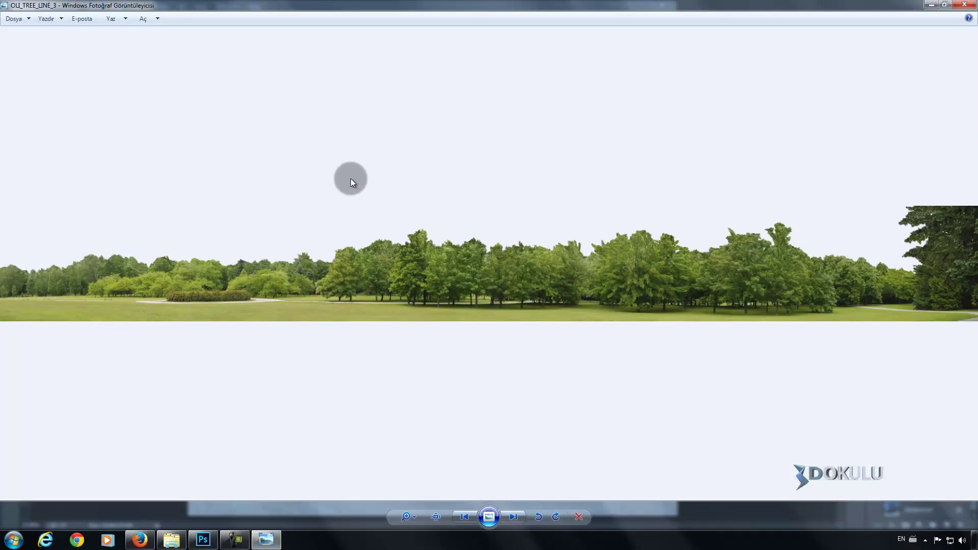
# Step: Browse the tree-line images, close the viewer and open OLI_TREE_LINE_5 in Photoshop
pyautogui.scroll(-1, 354, 180)
pyautogui.scroll(-1, 353, 181)
pyautogui.scroll(-1, 354, 181)
pyautogui.scroll(1, 356, 185)
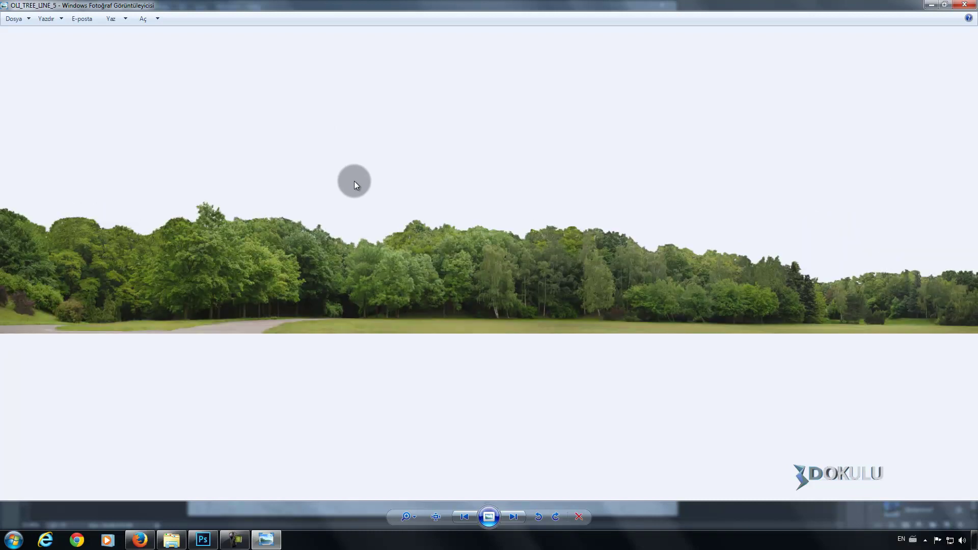
pyautogui.click(969, 14)
pyautogui.doubleClick(460, 85)
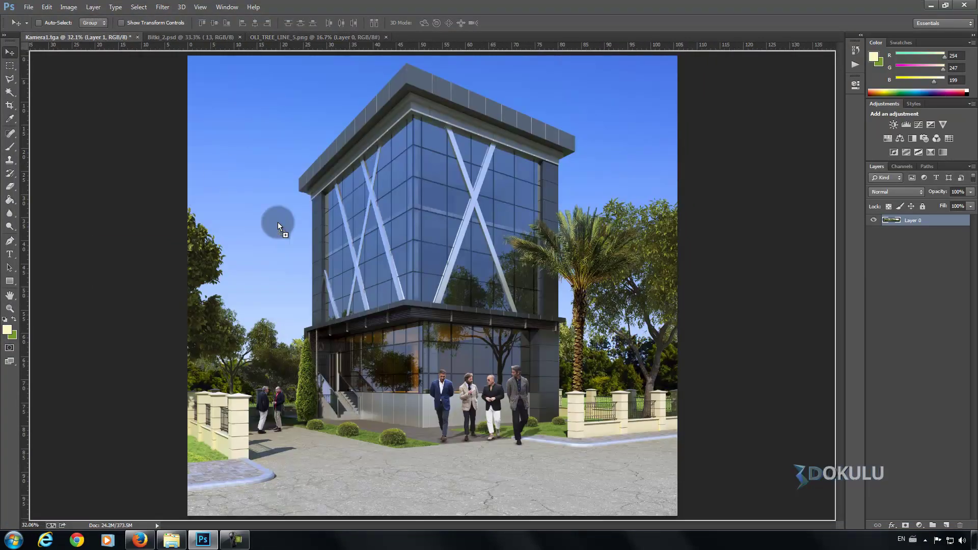
# Step: Drag the OLI_TREE_LINE_5 strip into the Kamera1.tga scene and shrink it to about 41%
pyautogui.moveTo(97, 34)
pyautogui.mouseDown()
pyautogui.moveTo(279, 274)
pyautogui.moveTo(276, 287)
pyautogui.mouseUp()
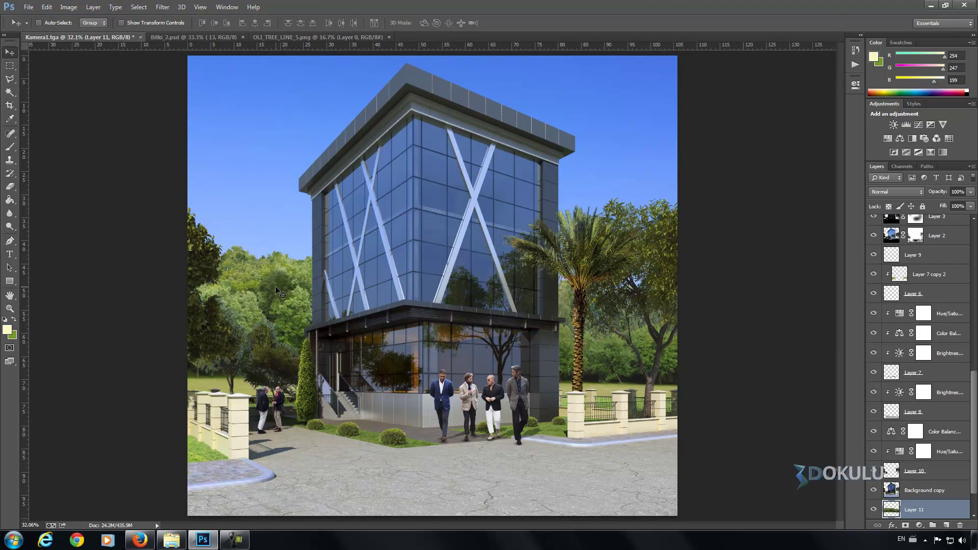
pyautogui.hotkey('ctrl', 't')
pyautogui.rightClick(507, 277)
pyautogui.click(540, 343)
pyautogui.rightClick(447, 297)
pyautogui.click(487, 365)
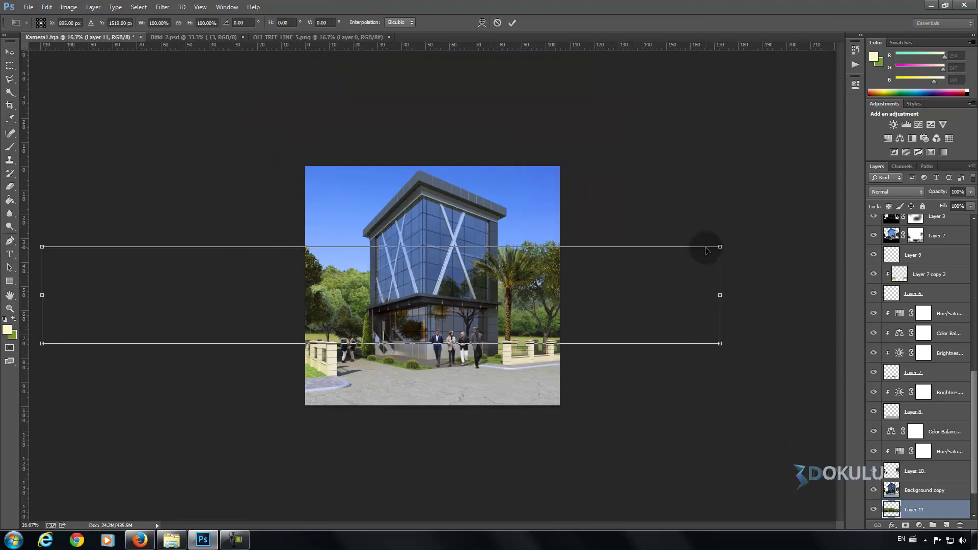
pyautogui.moveTo(719, 247)
pyautogui.mouseDown()
pyautogui.moveTo(319, 302)
pyautogui.moveTo(532, 314)
pyautogui.mouseUp()
# Step: Enlarge the tree strip and move it behind the fence at the building base
pyautogui.hotkey('ctrl', '+')
pyautogui.hotkey('ctrl', '+')
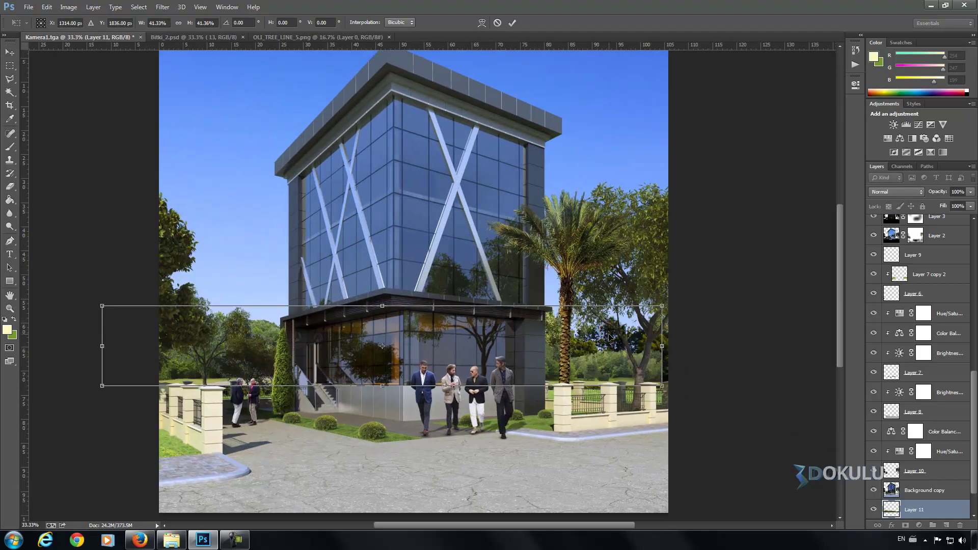
pyautogui.hotkey('ctrl', '+')
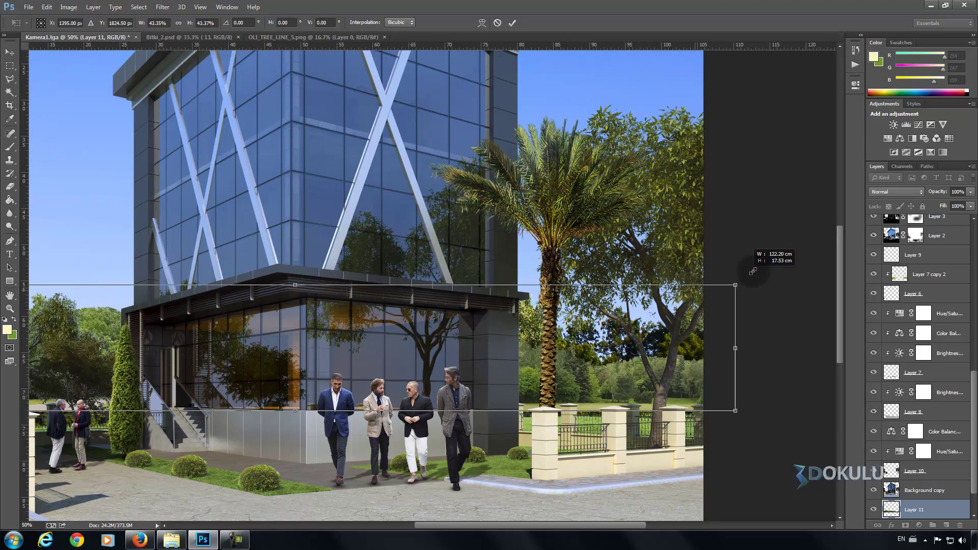
pyautogui.moveTo(693, 288); pyautogui.dragTo(809, 259)
pyautogui.moveTo(649, 331); pyautogui.dragTo(739, 319)
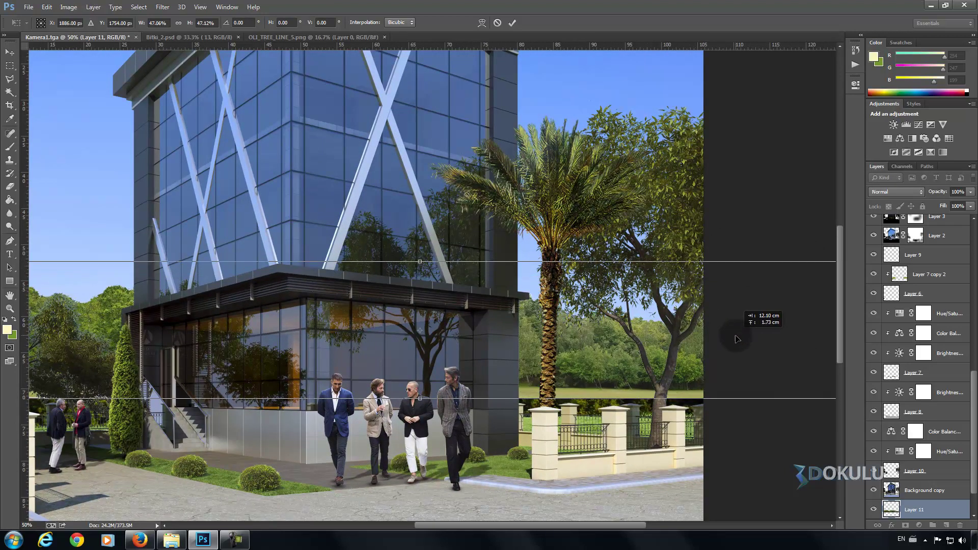
pyautogui.scroll(-1, 644, 327)
pyautogui.rightClick(610, 358)
pyautogui.click(614, 371)
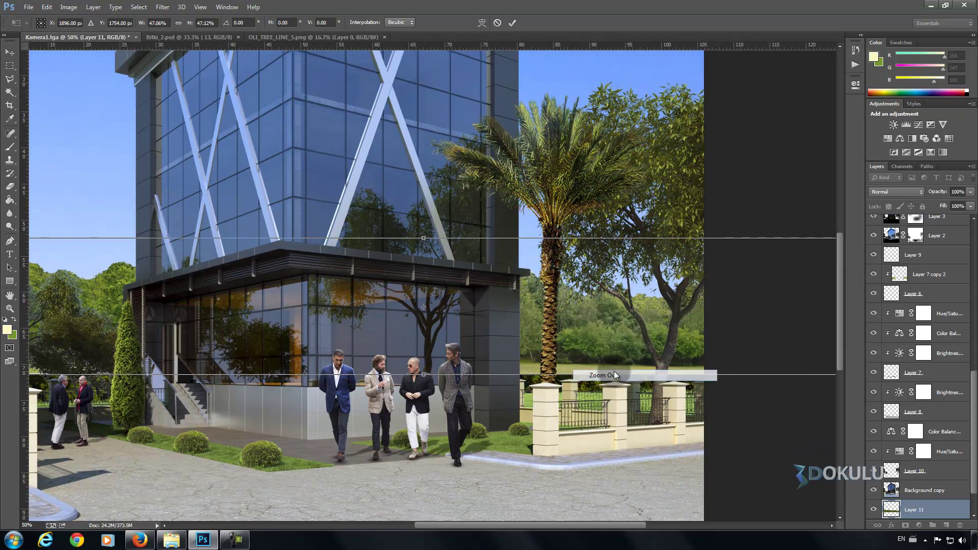
# Step: Widen the tree strip to about 58%, align it along the horizon and commit the transform
pyautogui.moveTo(180, 301); pyautogui.dragTo(65, 282)
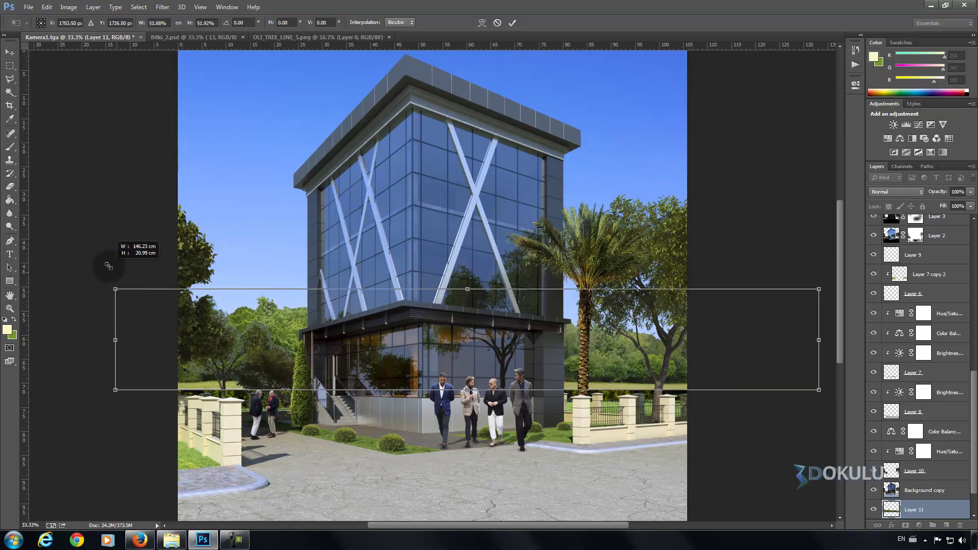
pyautogui.moveTo(225, 327); pyautogui.dragTo(265, 334)
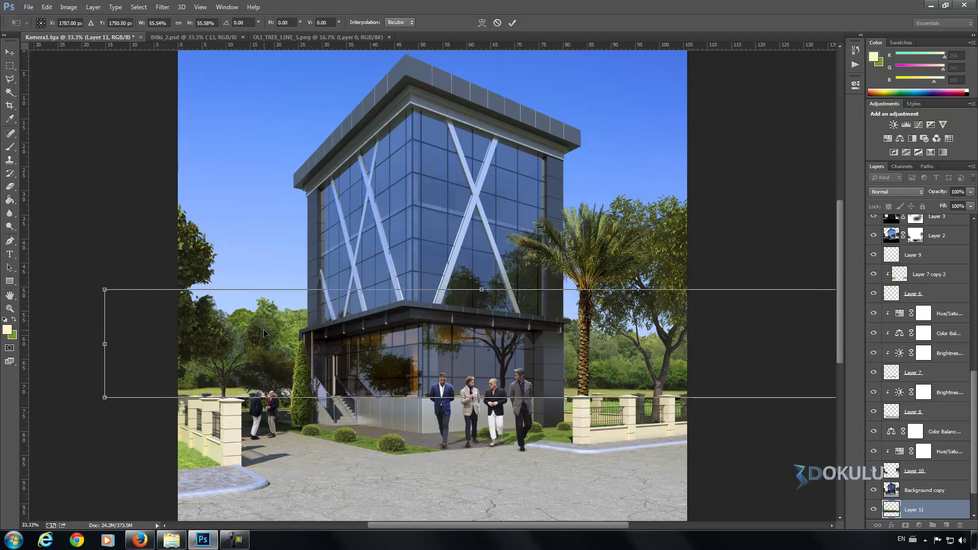
pyautogui.moveTo(105, 290); pyautogui.dragTo(67, 284)
pyautogui.moveTo(228, 327); pyautogui.dragTo(242, 342)
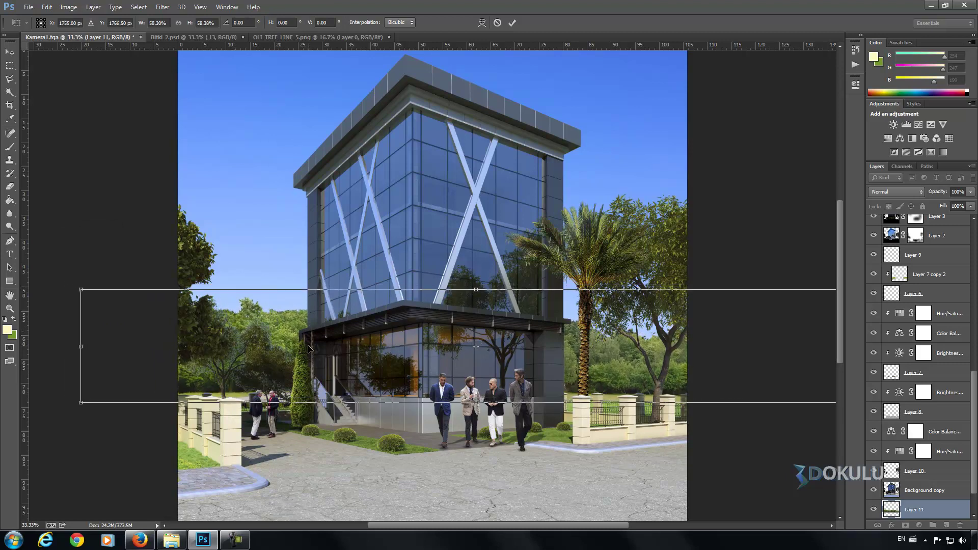
pyautogui.press('Return')
pyautogui.moveTo(312, 370); pyautogui.dragTo(312, 373)
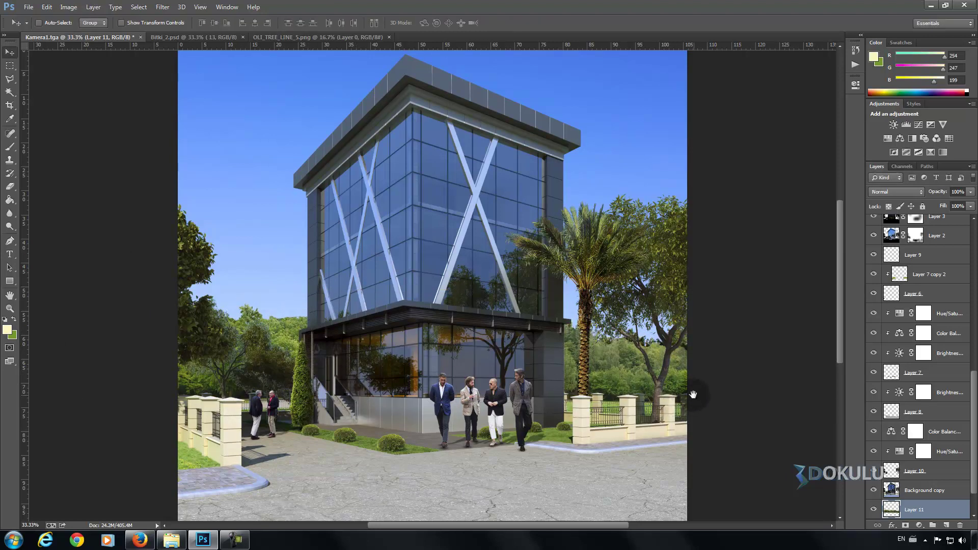
# Step: Add a Curves adjustment layer with two points bowing the RGB curve upward, then fit the render on screen
pyautogui.scroll(1, 693, 395)
pyautogui.scroll(1, 627, 359)
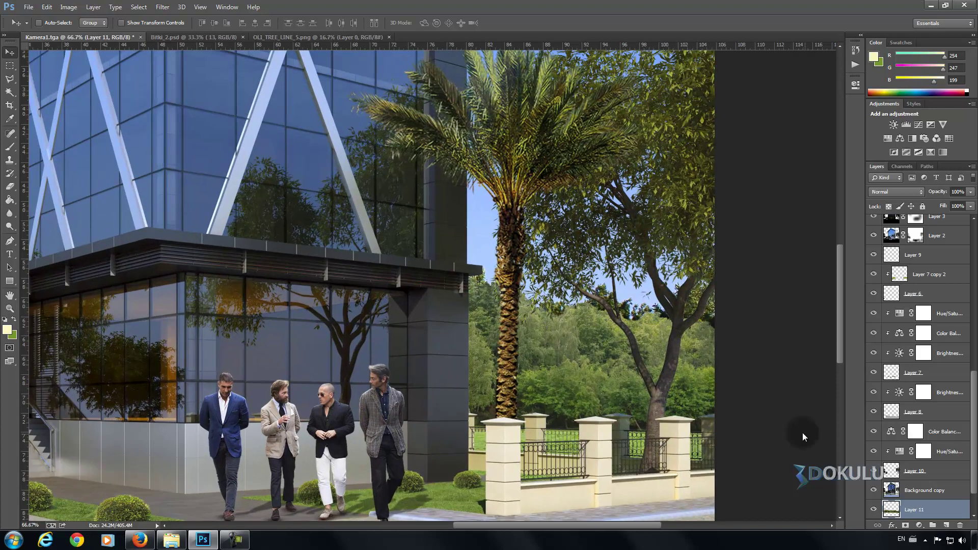
pyautogui.click(921, 526)
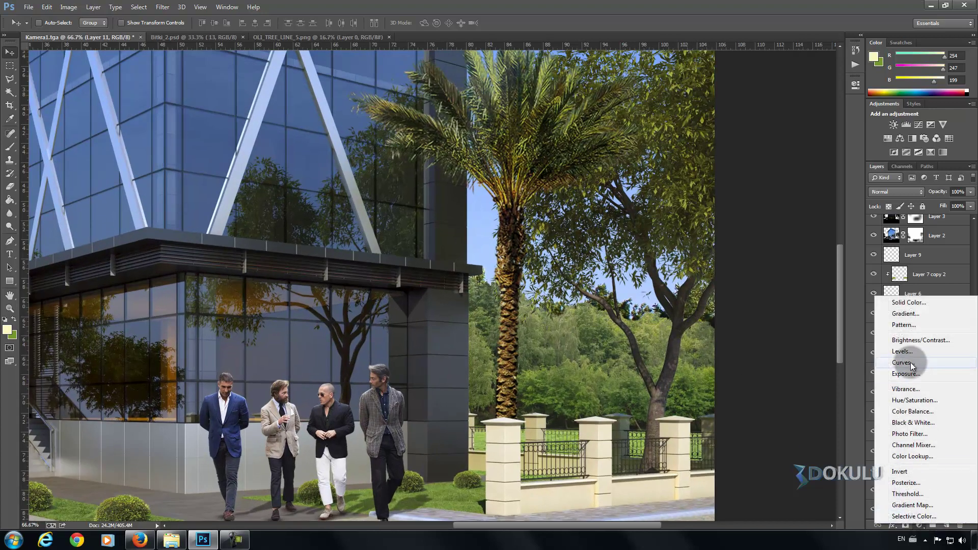
pyautogui.click(911, 363)
pyautogui.click(799, 151)
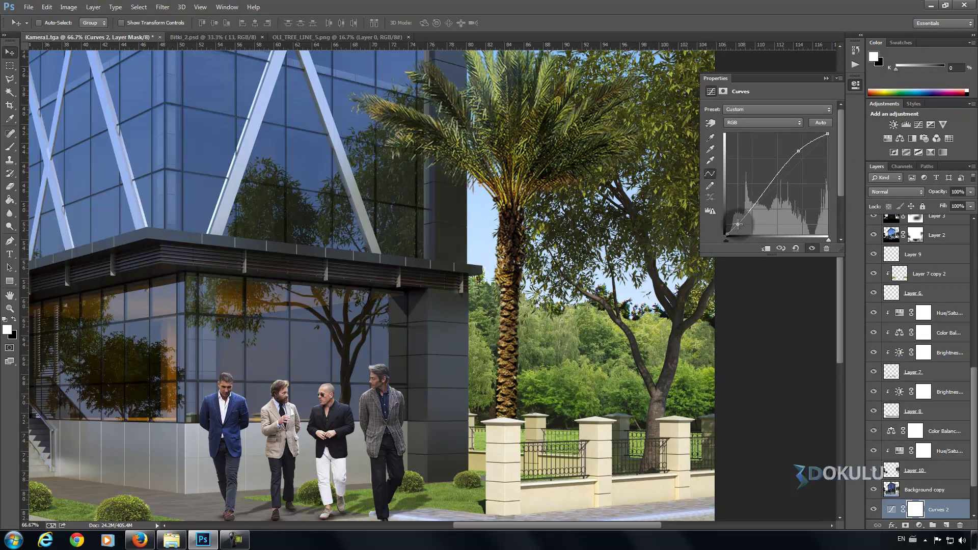
pyautogui.click(738, 224)
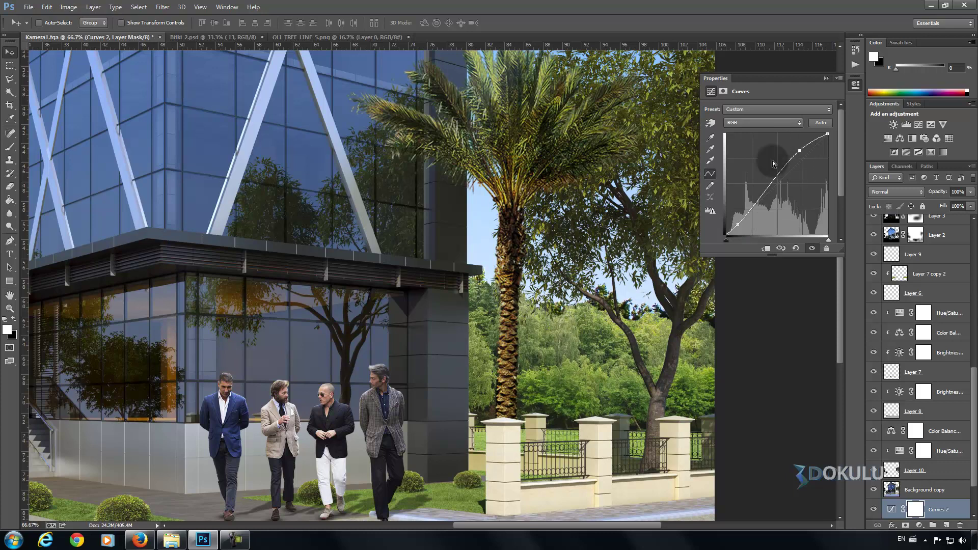
pyautogui.click(826, 79)
pyautogui.rightClick(561, 166)
pyautogui.click(589, 179)
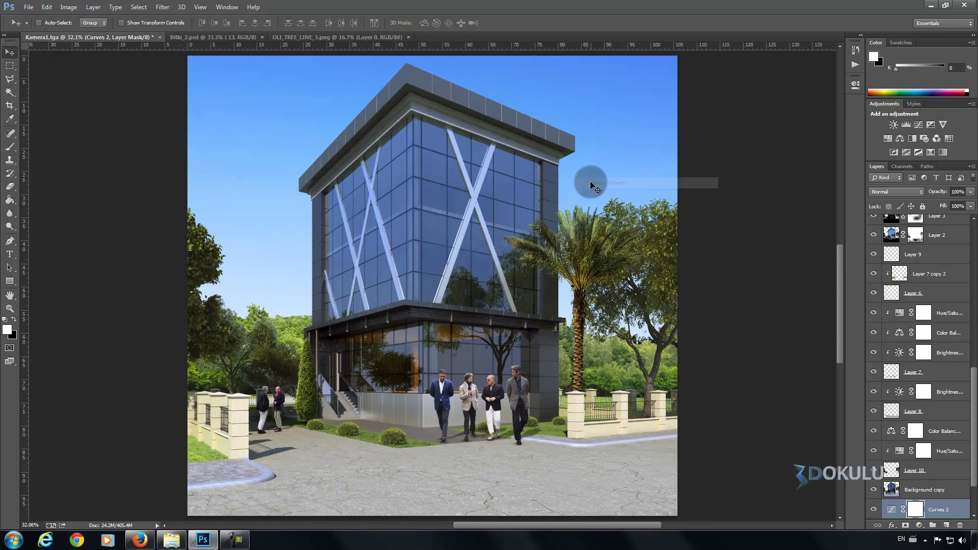
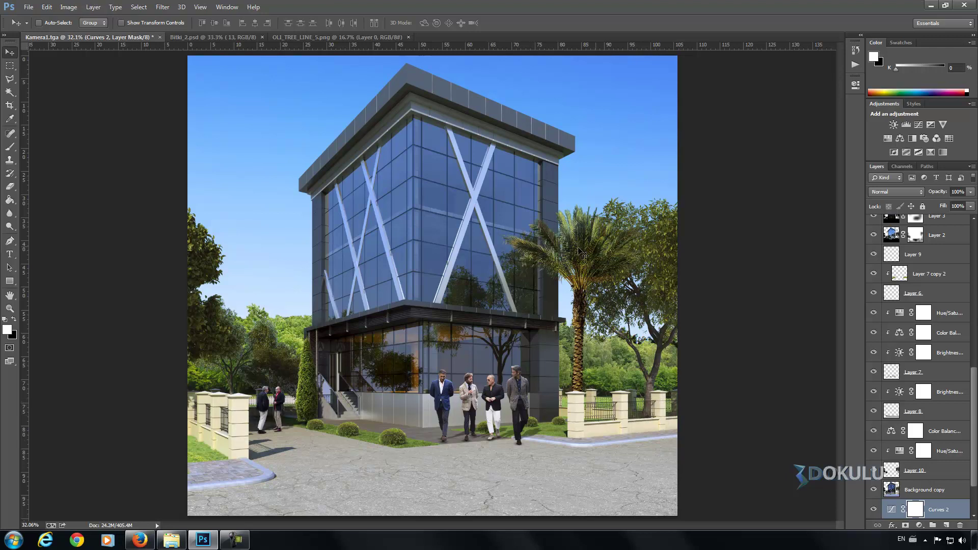
# Step: Zoom in on the two men by the left fence and select their layer 05
pyautogui.scroll(3, 912, 285)
pyautogui.hotkey('ctrl', '+')
pyautogui.click(272, 406)
pyautogui.rightClick(257, 406)
pyautogui.press('Escape')
pyautogui.click(258, 405)
pyautogui.rightClick(258, 404)
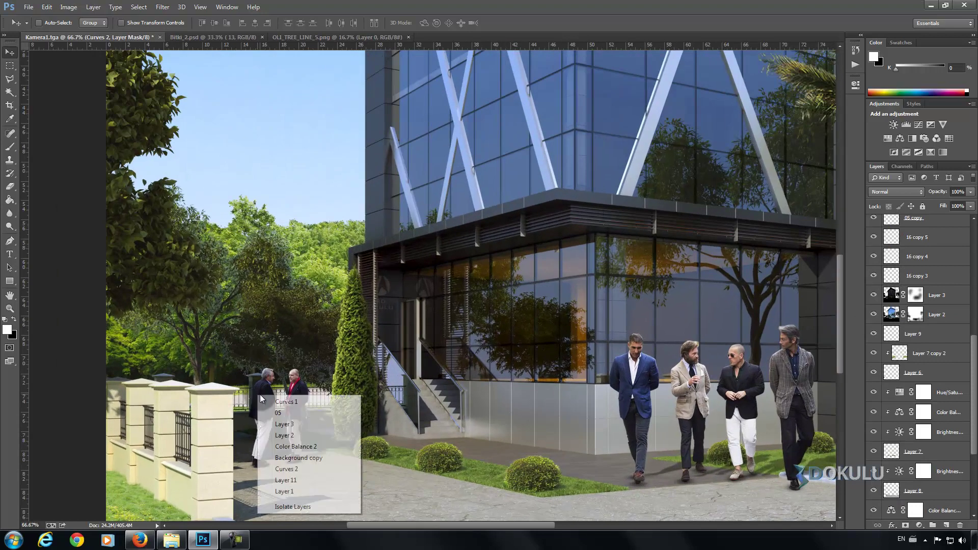
pyautogui.click(269, 401)
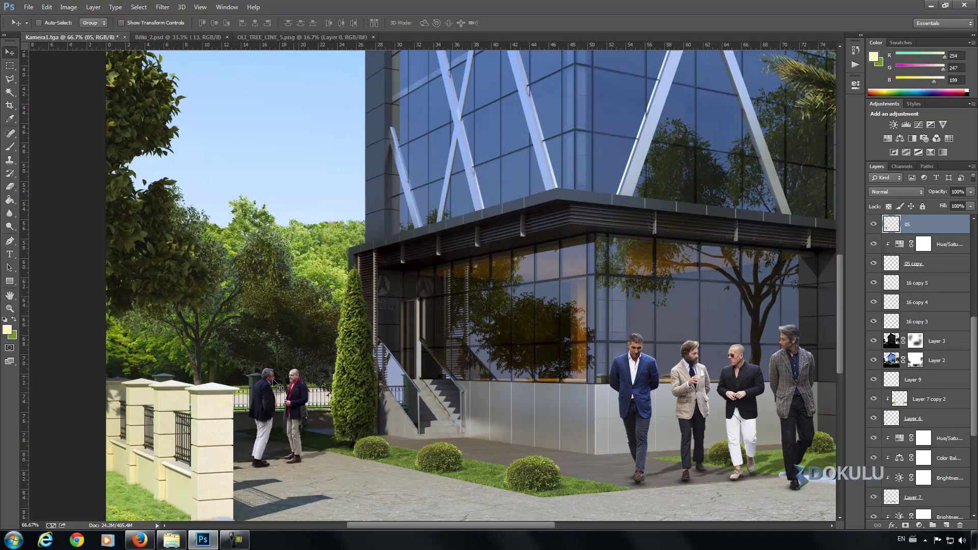
pyautogui.rightClick(272, 392)
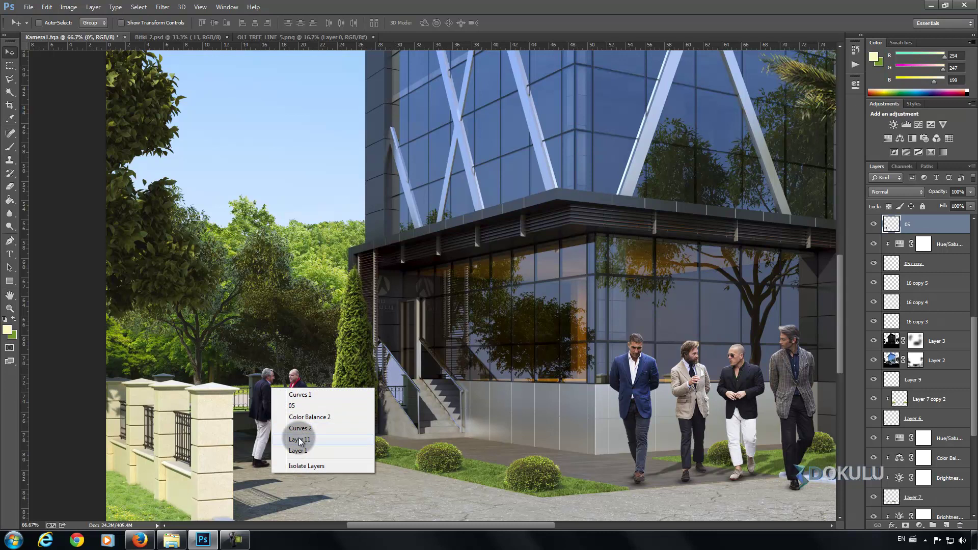
pyautogui.click(301, 440)
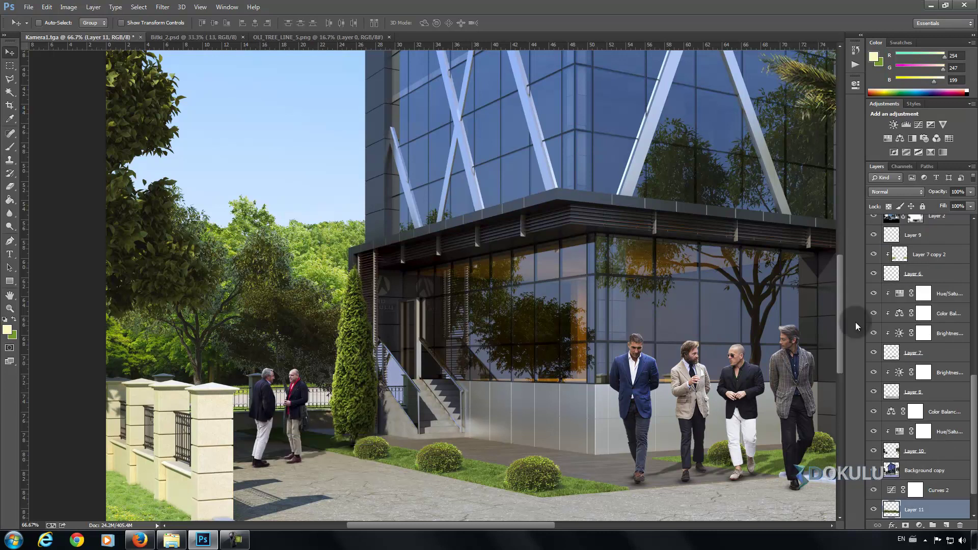
pyautogui.rightClick(261, 413)
pyautogui.click(288, 435)
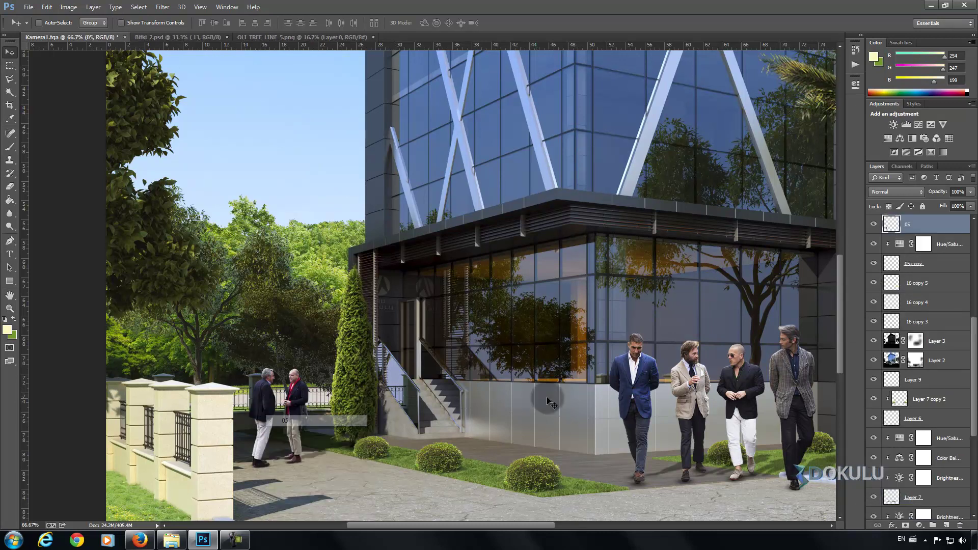
pyautogui.click(874, 225)
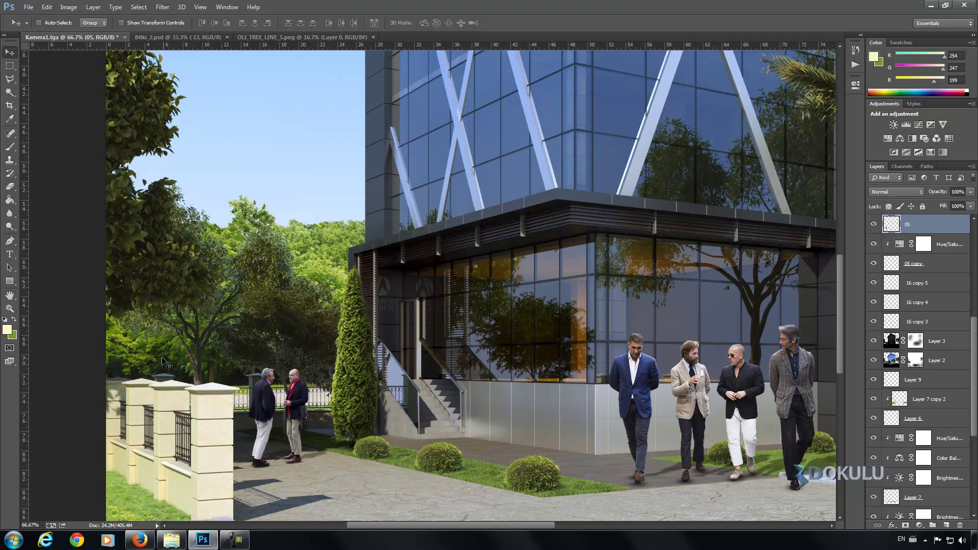
# Step: Scale the two men about 116% and then 104%, nudging them slightly right and down
pyautogui.hotkey('ctrl', 't')
pyautogui.moveTo(310, 368); pyautogui.dragTo(326, 356)
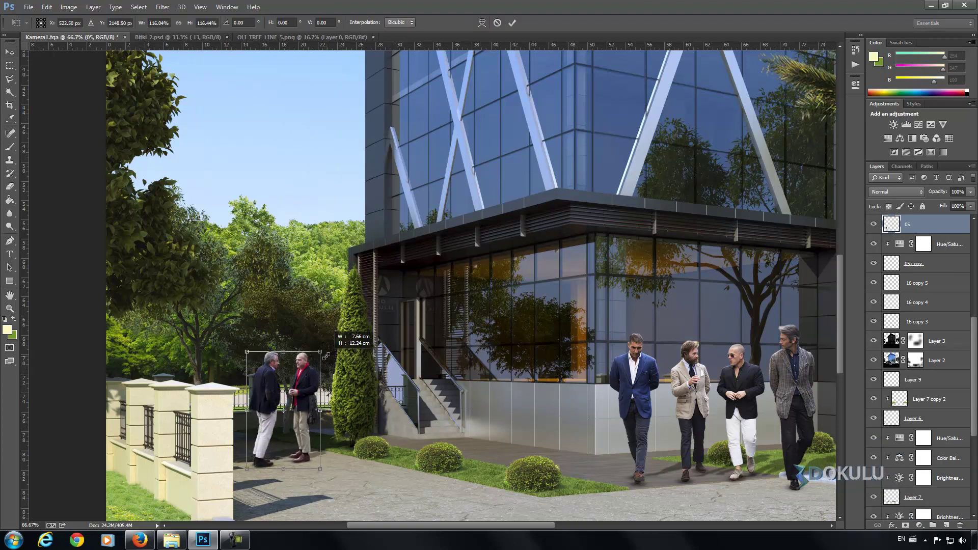
pyautogui.press('Return')
pyautogui.moveTo(253, 389); pyautogui.dragTo(262, 392)
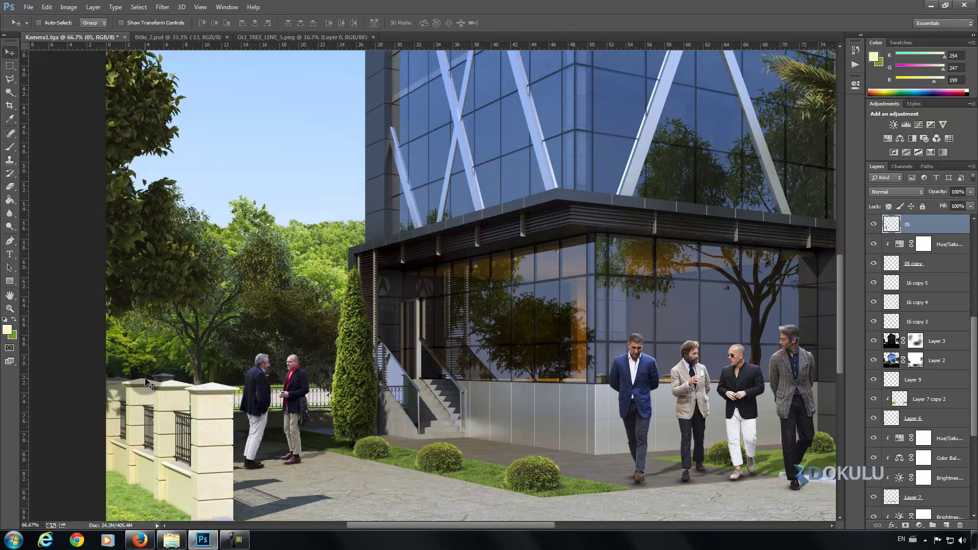
pyautogui.hotkey('ctrl', 't')
pyautogui.moveTo(311, 354); pyautogui.dragTo(317, 352)
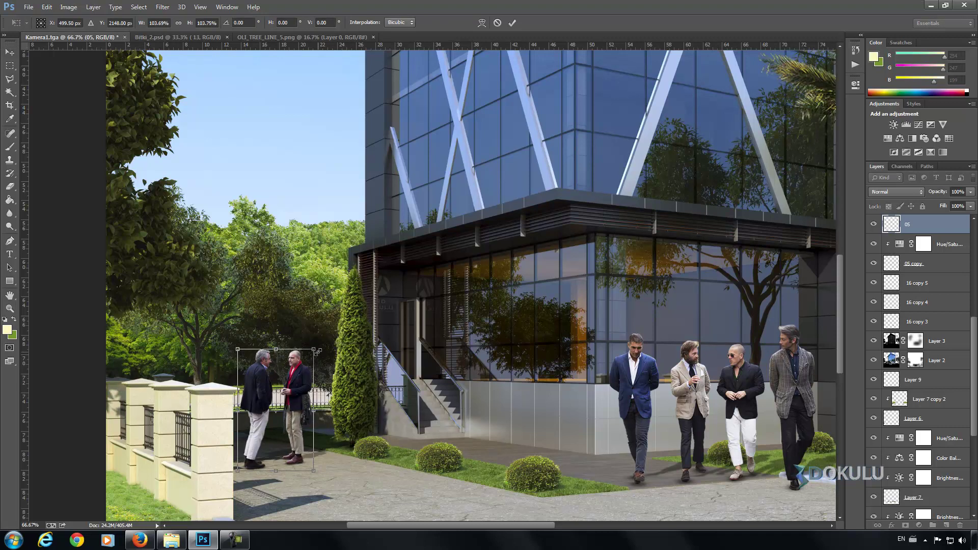
pyautogui.press('Return')
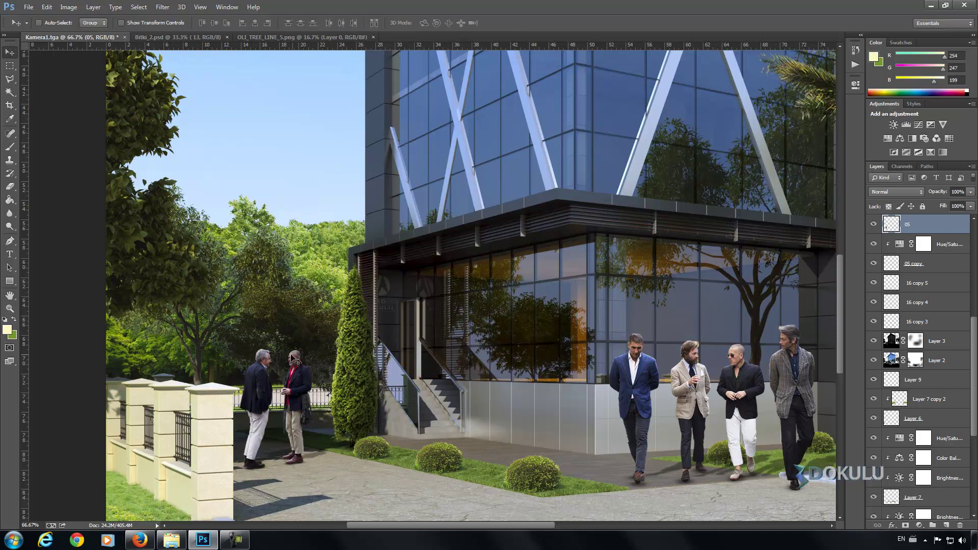
# Step: Fit the image on screen, move Layer 4 and Layer 5 above Curves 1, and select Curves 1
pyautogui.rightClick(454, 336)
pyautogui.click(484, 402)
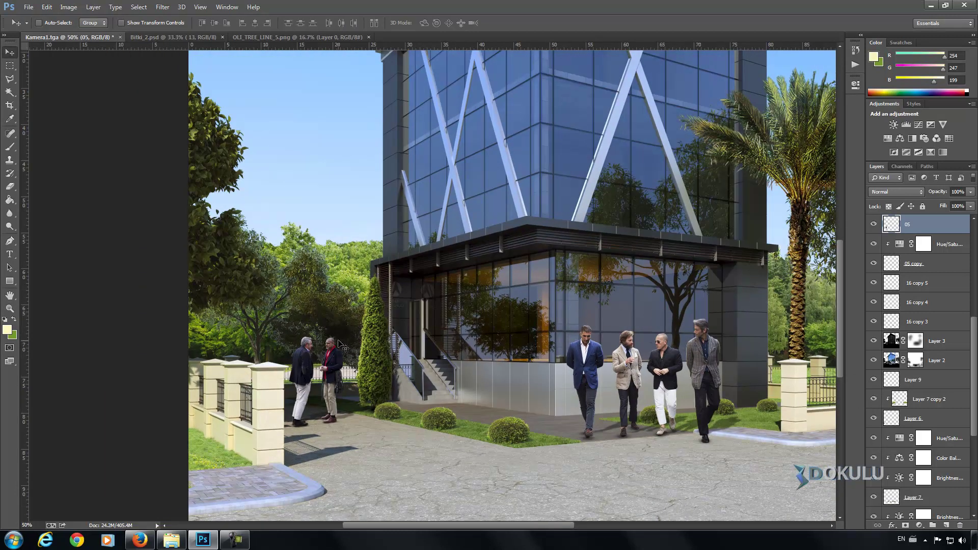
pyautogui.rightClick(494, 236)
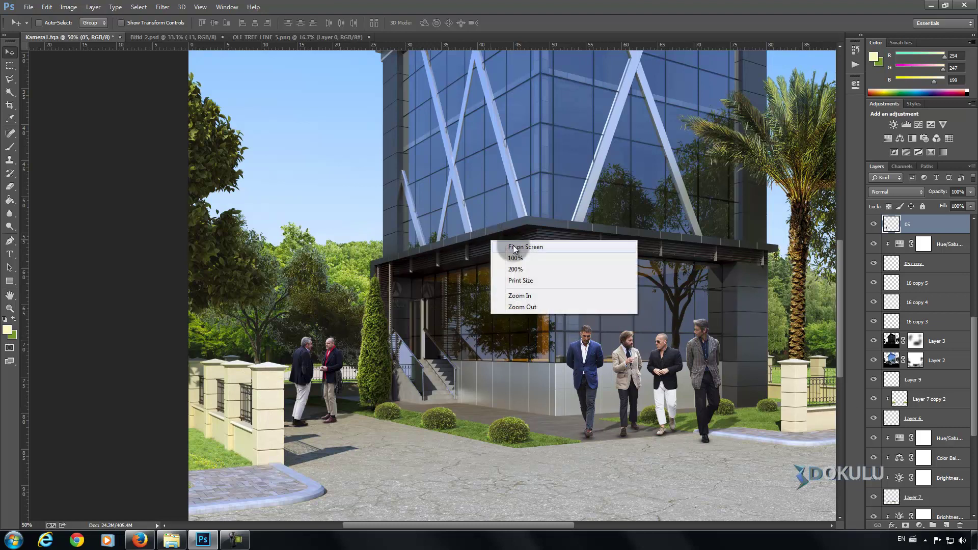
pyautogui.click(510, 245)
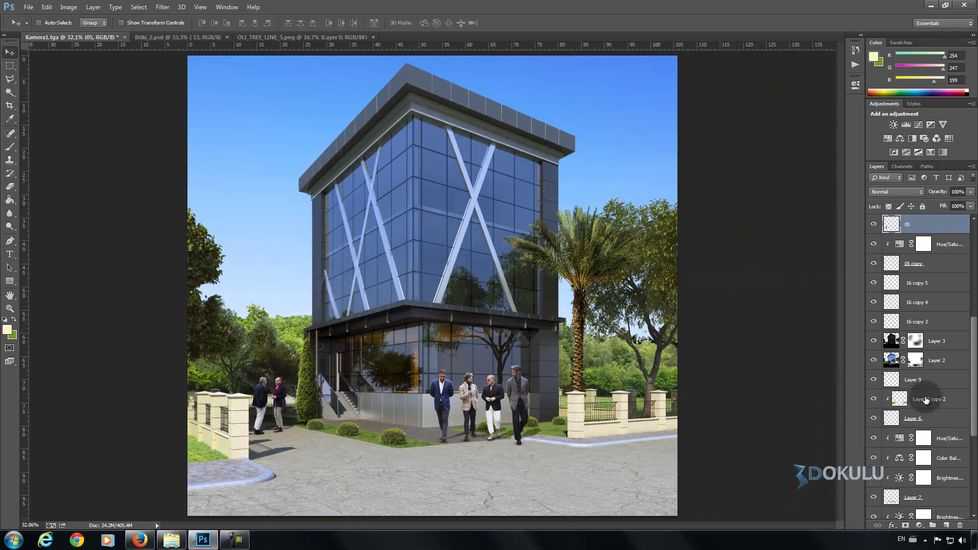
pyautogui.scroll(2, 943, 375)
pyautogui.scroll(5, 961, 339)
pyautogui.scroll(3, 969, 308)
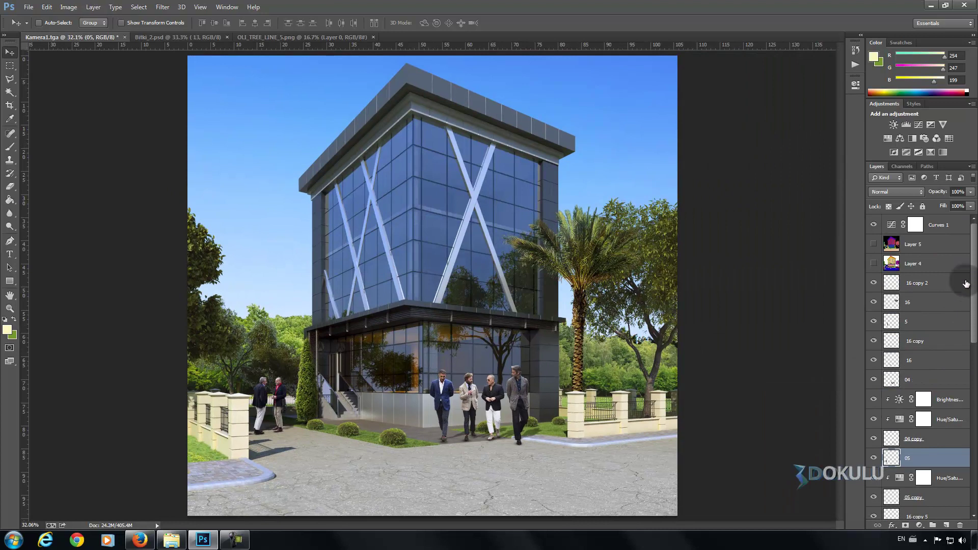
pyautogui.click(920, 282)
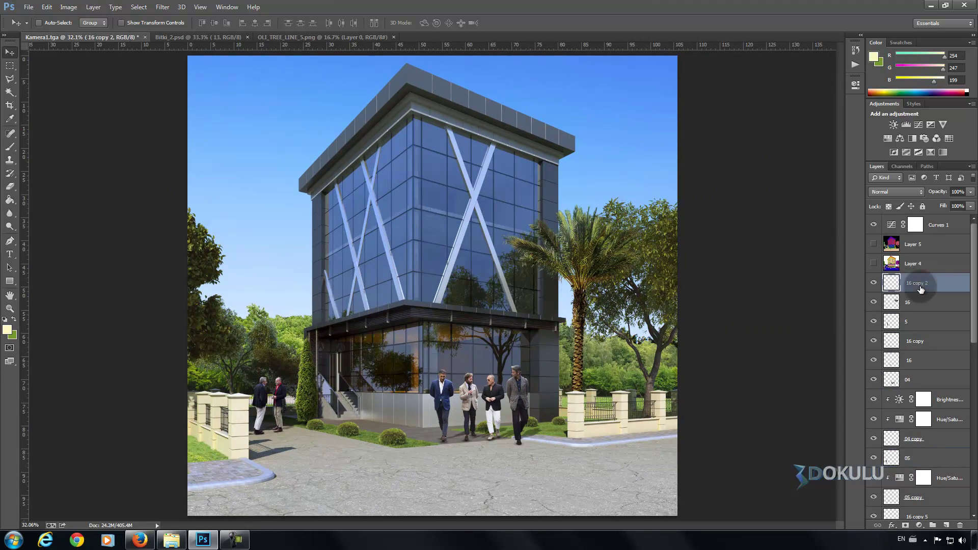
pyautogui.click(874, 225)
pyautogui.moveTo(917, 263); pyautogui.dragTo(929, 227)
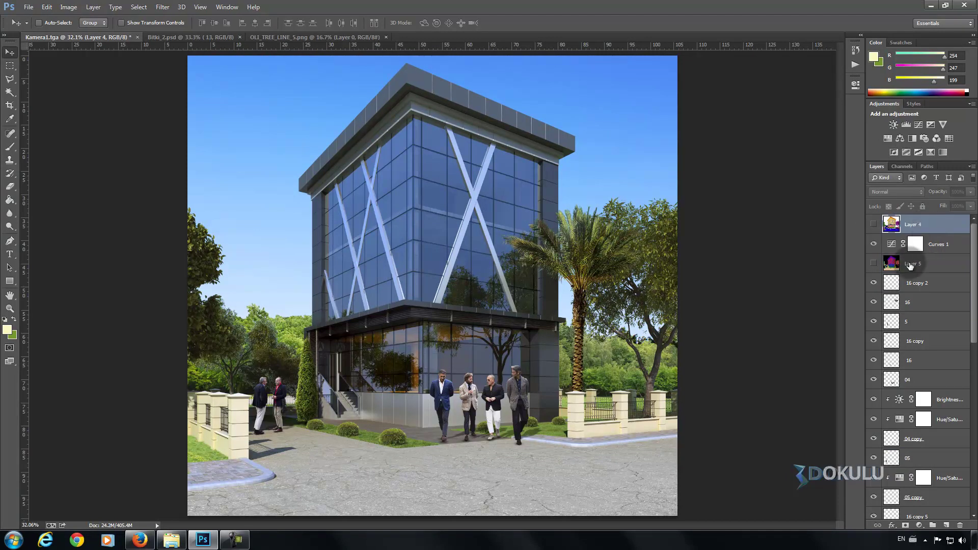
pyautogui.moveTo(918, 264); pyautogui.dragTo(928, 234)
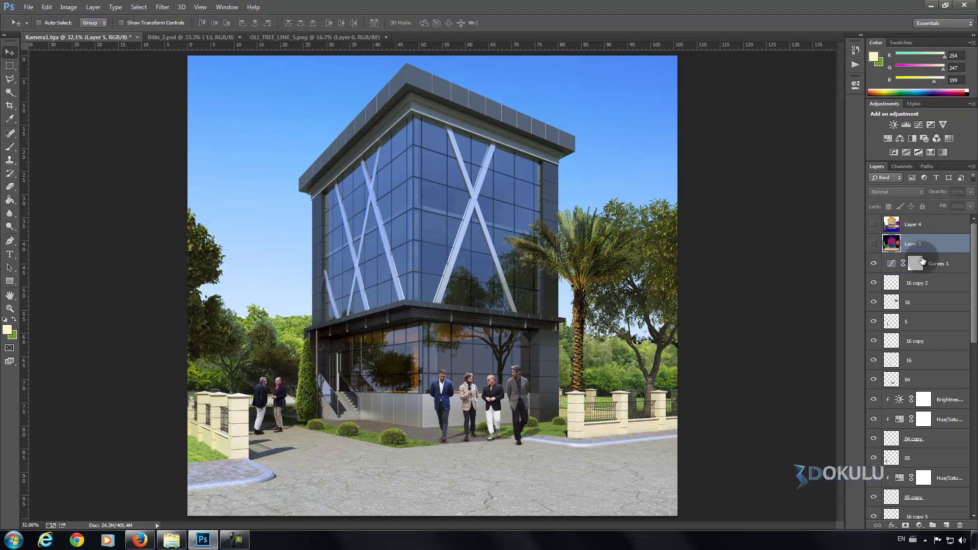
pyautogui.click(947, 264)
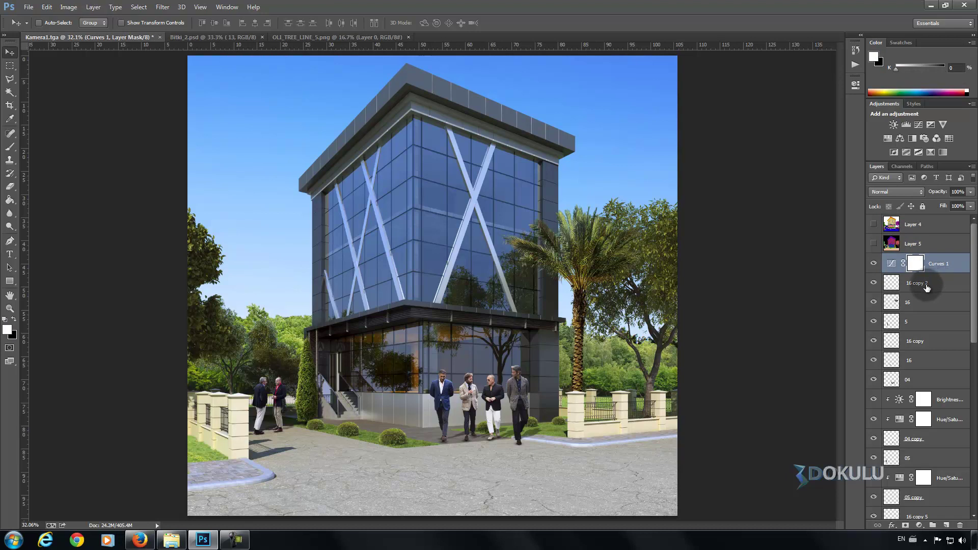
# Step: Stamp the visible image into Layer 12, duplicate it, and hide the original
pyautogui.hotkey('ctrl', 'alt', 'shift', 'e')
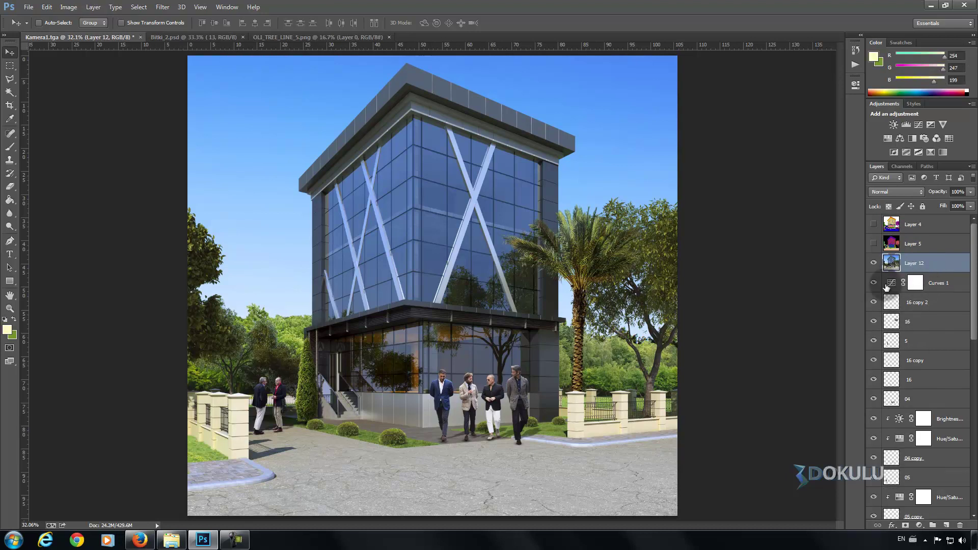
pyautogui.doubleClick(911, 264)
pyautogui.moveTo(912, 266)
pyautogui.mouseDown()
pyautogui.moveTo(939, 282)
pyautogui.moveTo(948, 525)
pyautogui.mouseUp()
pyautogui.click(874, 275)
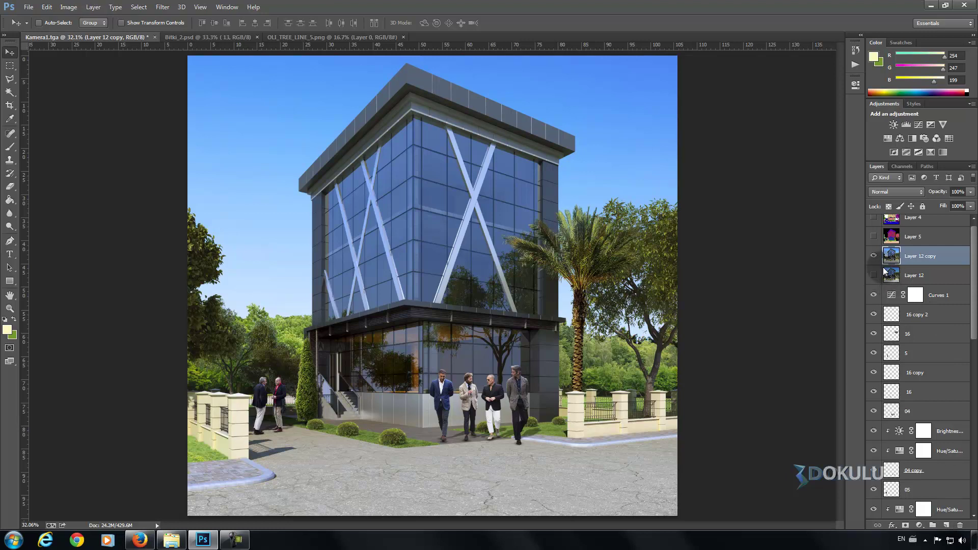
# Step: Apply a High Pass filter of radius 0.5 to Layer 12 copy and blend it in Overlay
pyautogui.click(163, 7)
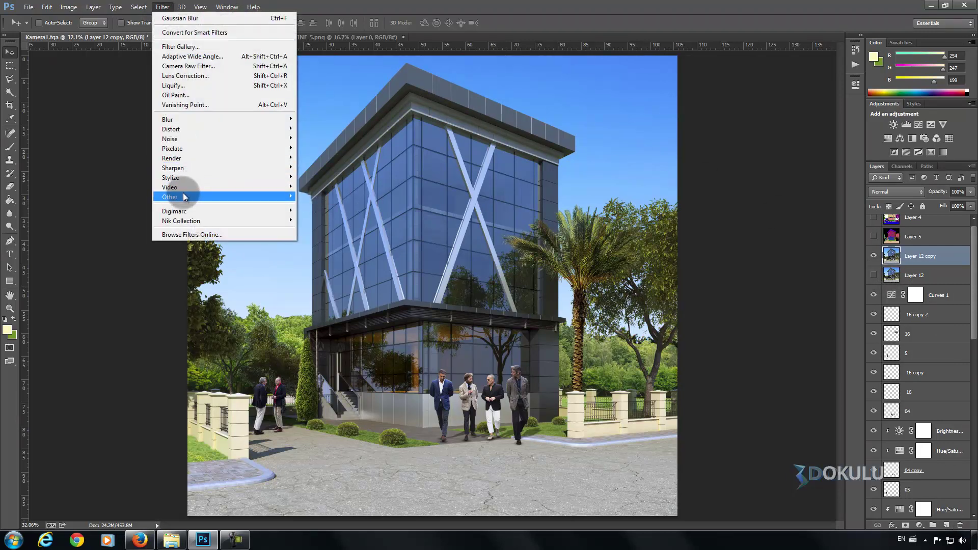
pyautogui.moveTo(176, 197)
pyautogui.click(326, 206)
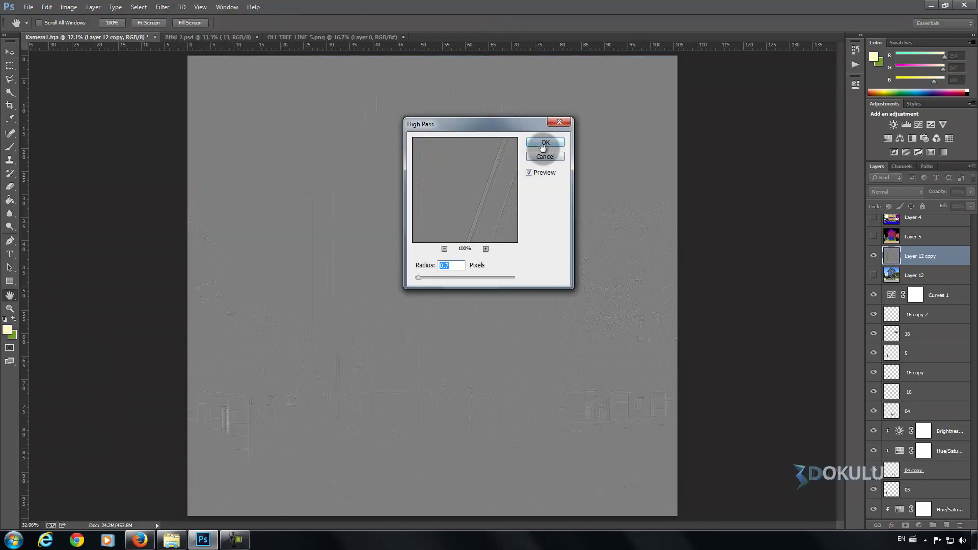
pyautogui.moveTo(417, 277); pyautogui.dragTo(416, 277)
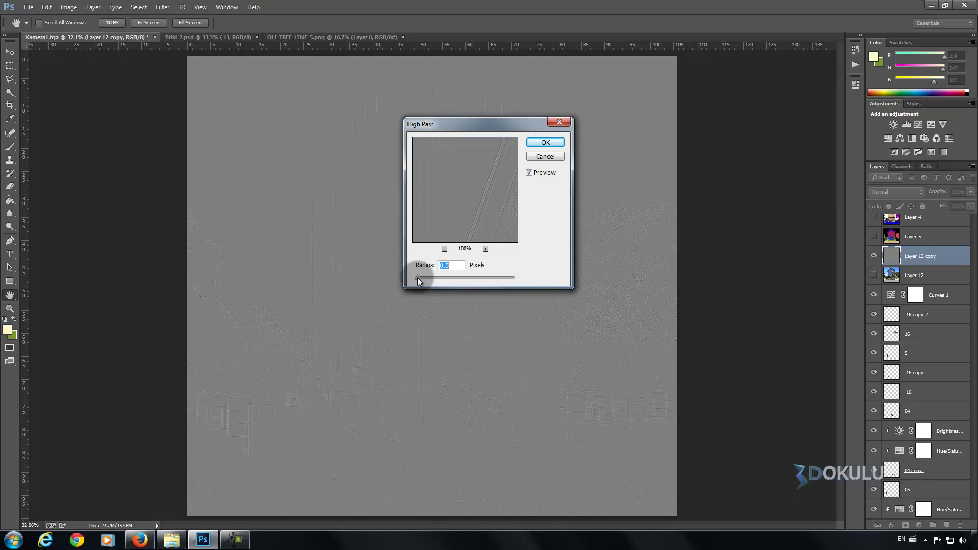
pyautogui.click(541, 142)
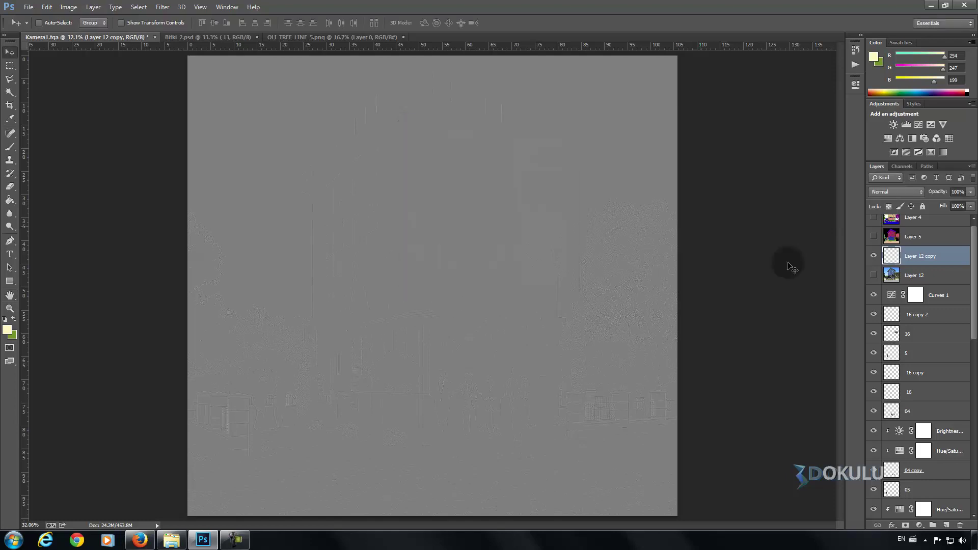
pyautogui.click(903, 191)
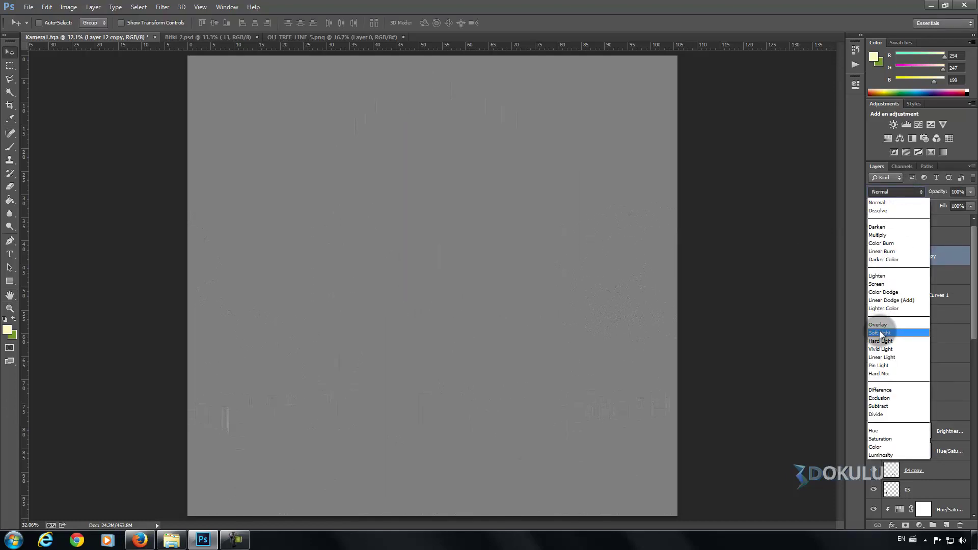
pyautogui.click(882, 322)
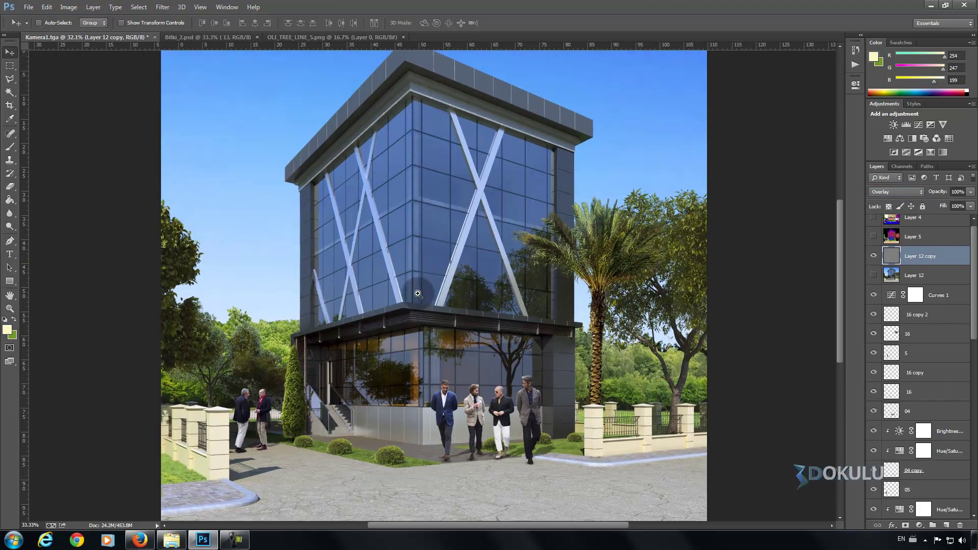
# Step: Toggle Layer 12 copy to compare the sharpened glass facade, leave it on, and fit the image
pyautogui.scroll(3, 414, 288)
pyautogui.scroll(1, 414, 336)
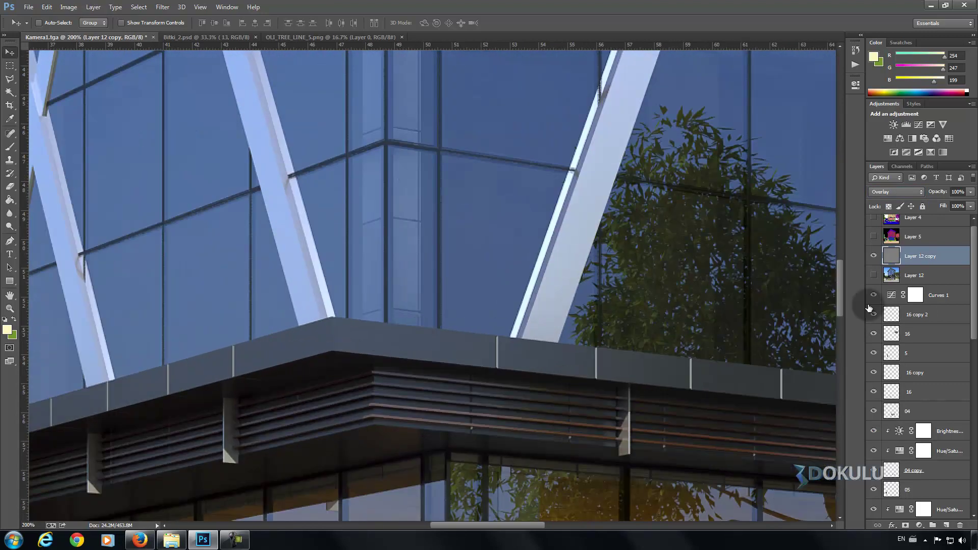
pyautogui.click(873, 257)
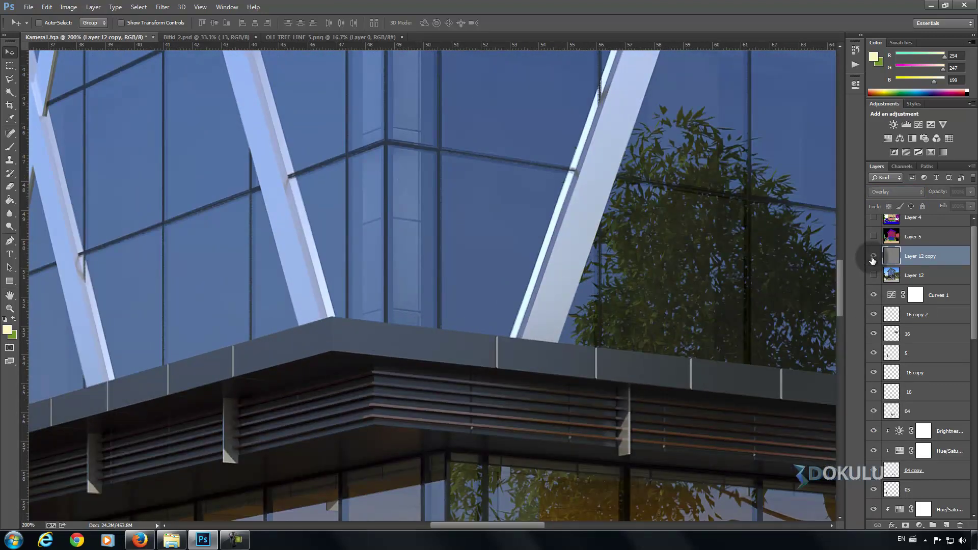
pyautogui.click(873, 257)
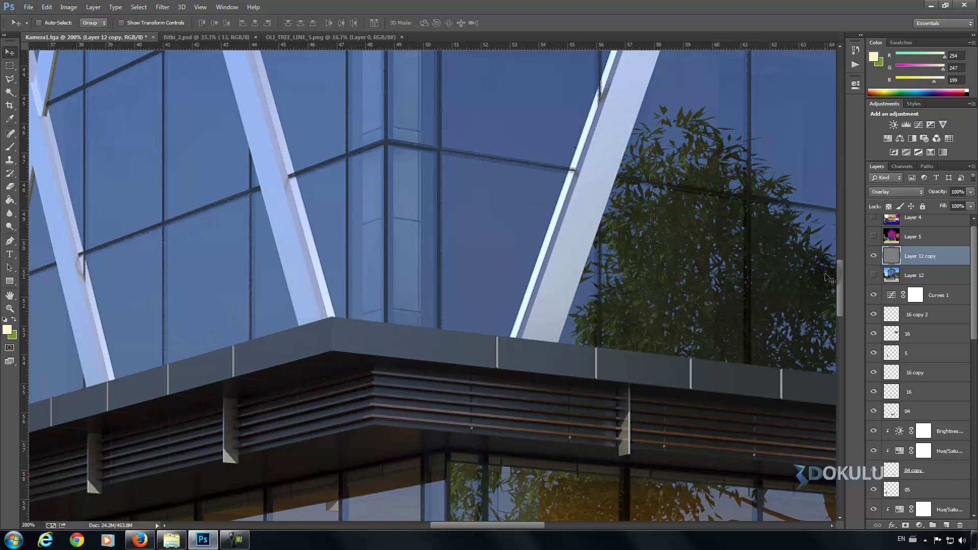
pyautogui.click(874, 257)
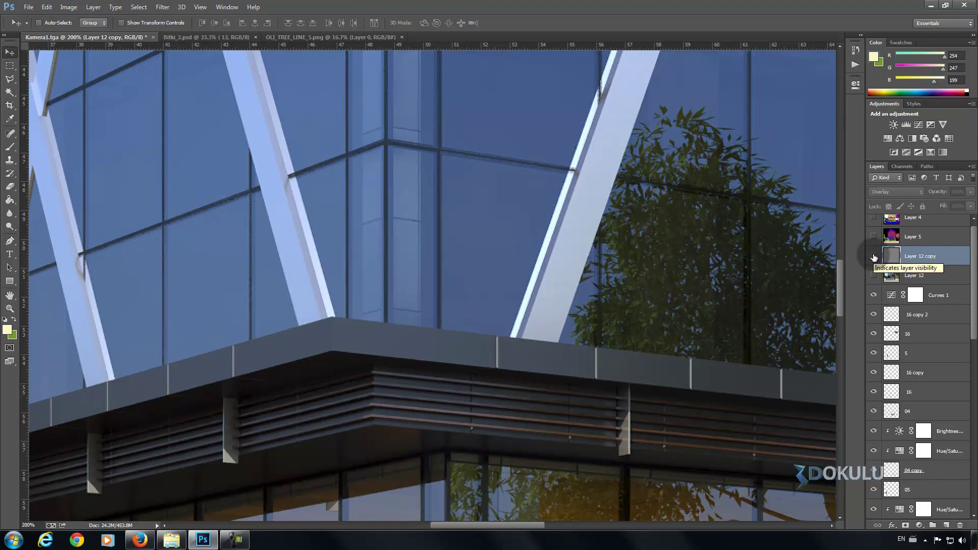
pyautogui.click(874, 257)
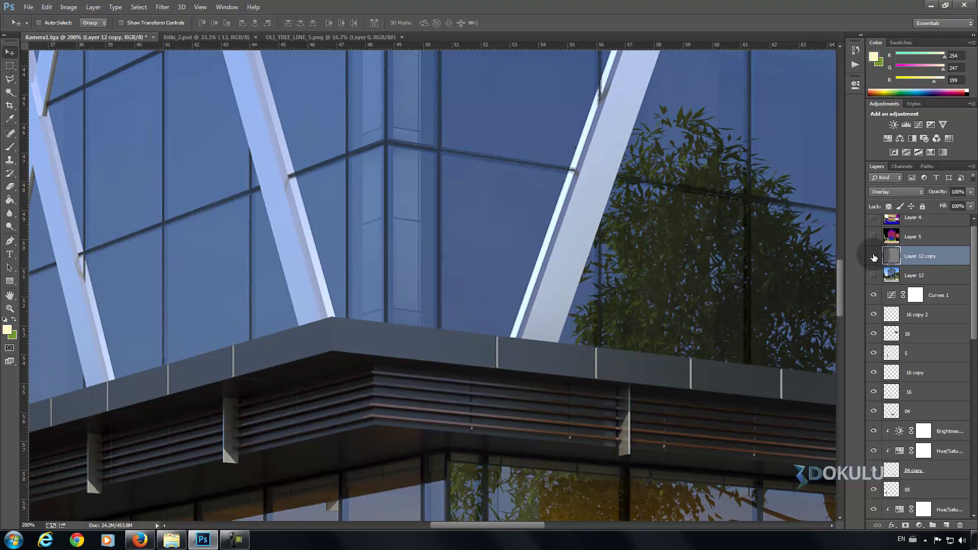
pyautogui.click(873, 256)
pyautogui.click(873, 256)
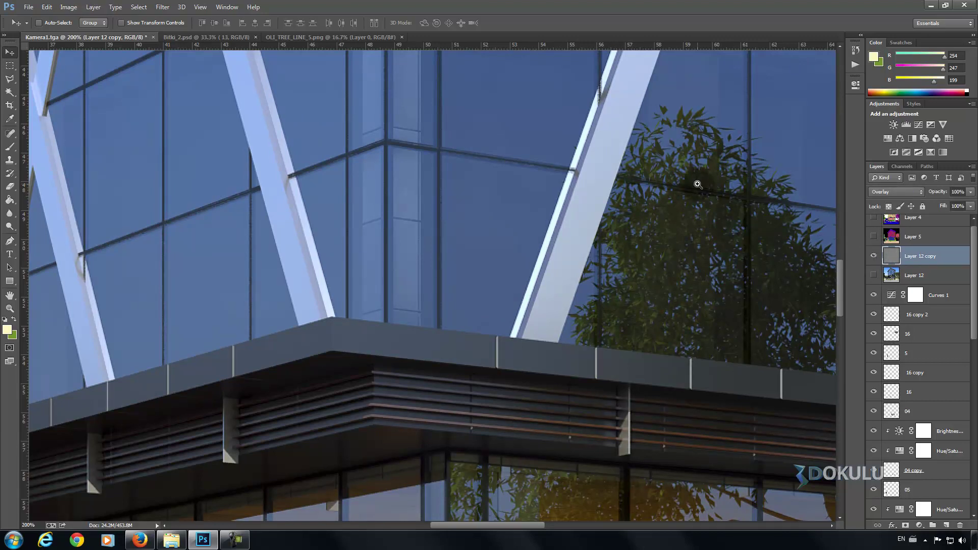
pyautogui.hotkey('ctrl', '0')
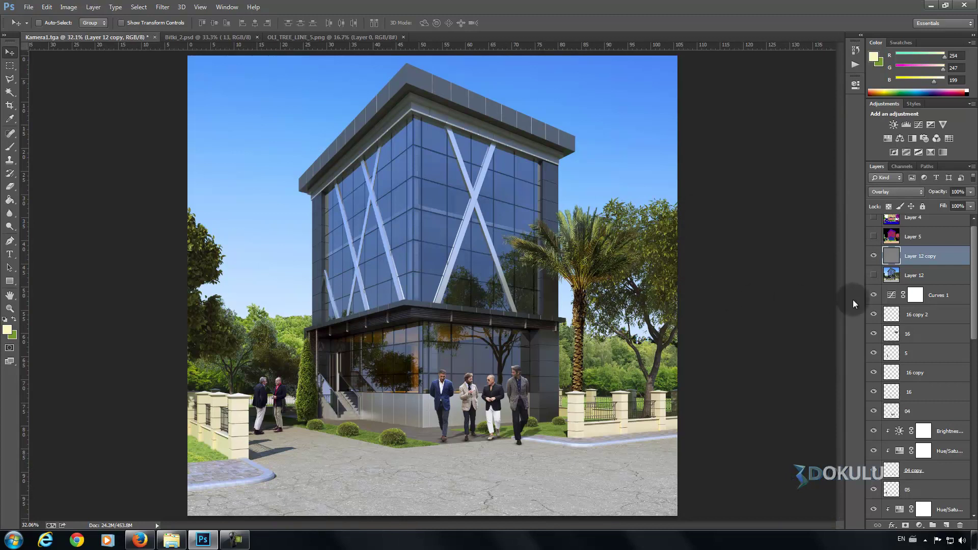
# Step: Stamp the visible image into Layer 13 and open it in the Camera Raw Filter, leaving temperature neutral
pyautogui.hotkey('ctrl', 'alt', 'shift', 'e')
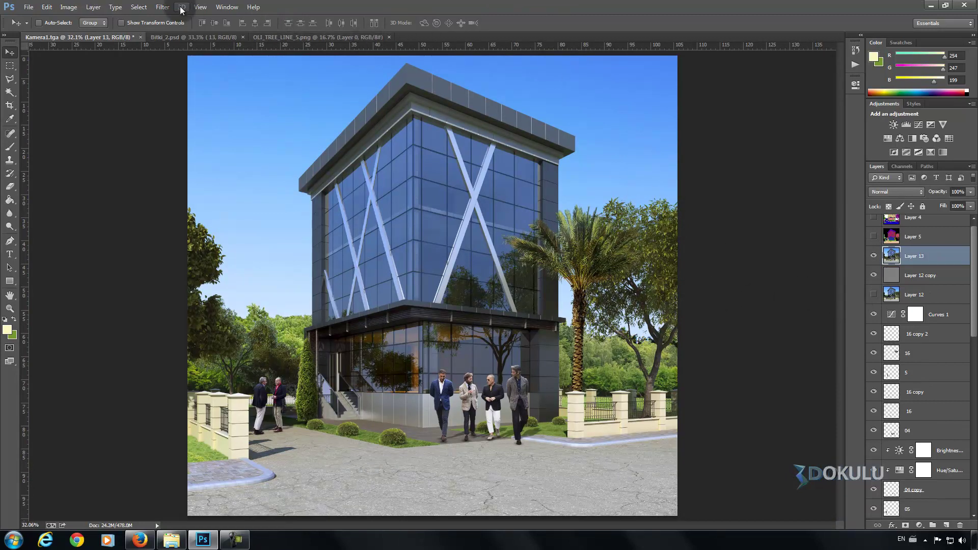
pyautogui.click(164, 7)
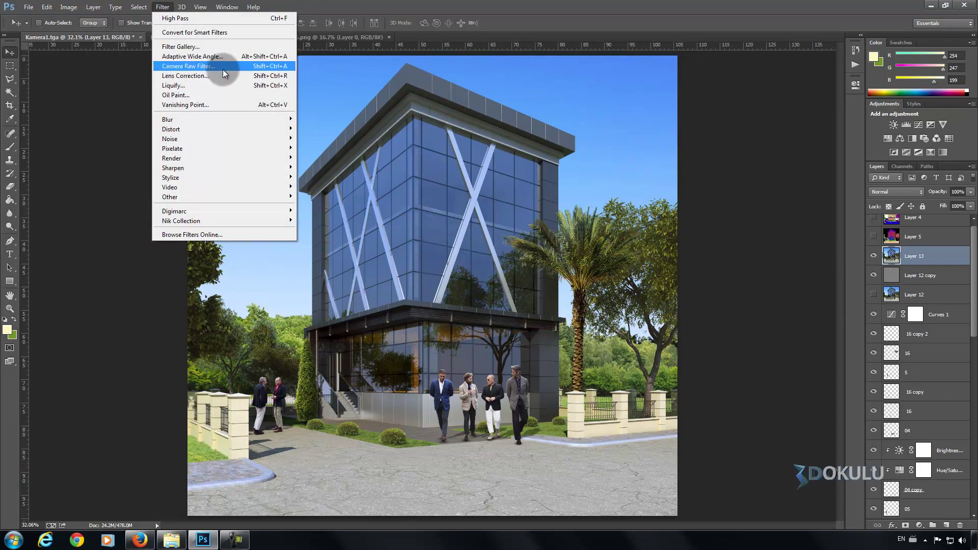
pyautogui.click(207, 71)
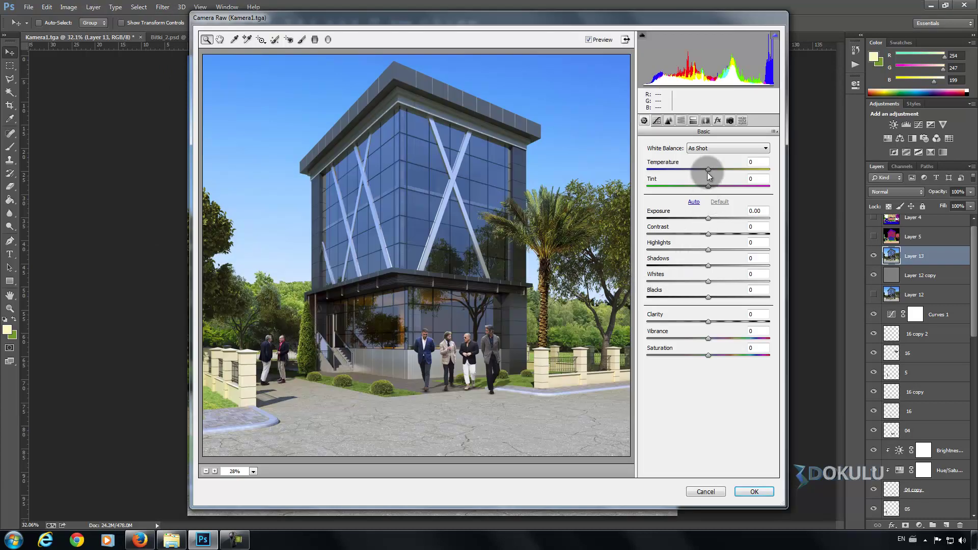
pyautogui.moveTo(708, 170)
pyautogui.mouseDown()
pyautogui.moveTo(796, 175)
pyautogui.moveTo(708, 176)
pyautogui.mouseUp()
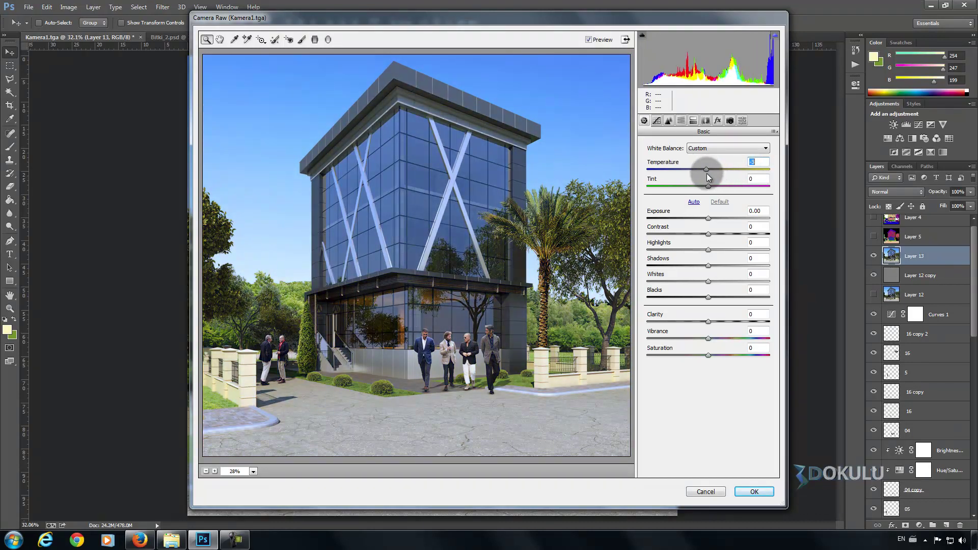
pyautogui.doubleClick(708, 171)
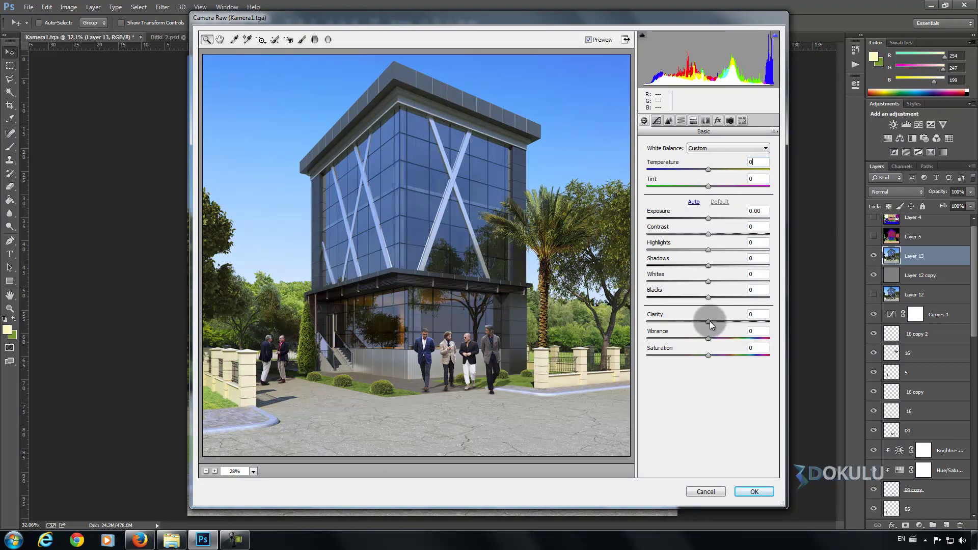
# Step: Set Clarity +63, Highlights -79, Shadows +73 and Saturation -8, and apply the Camera Raw Filter
pyautogui.moveTo(707, 321); pyautogui.dragTo(778, 324)
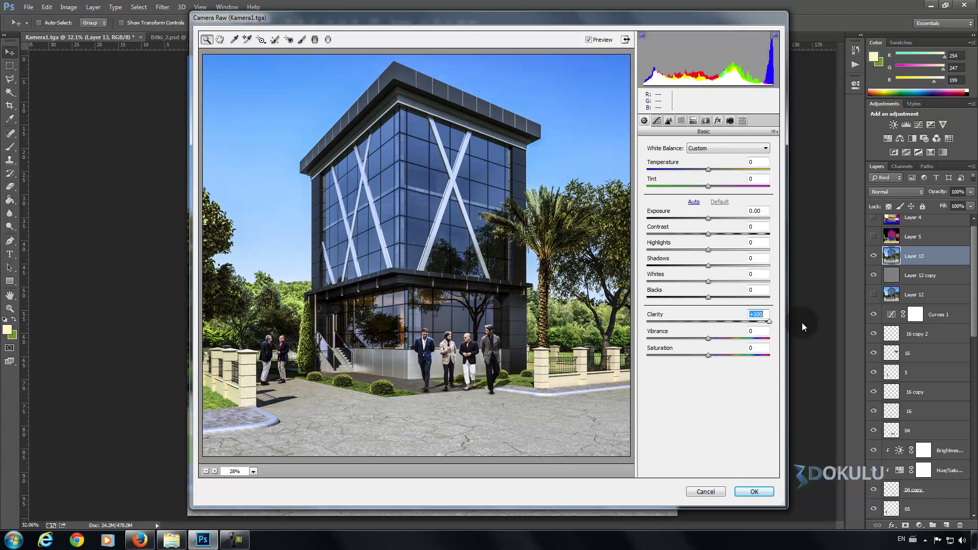
pyautogui.moveTo(770, 322)
pyautogui.mouseDown()
pyautogui.moveTo(641, 316)
pyautogui.moveTo(796, 330)
pyautogui.mouseUp()
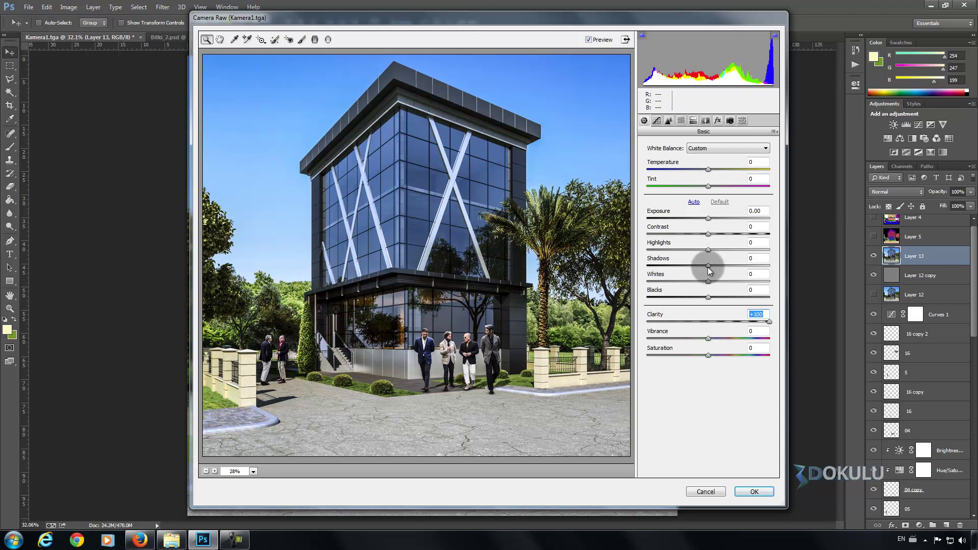
pyautogui.moveTo(710, 266); pyautogui.dragTo(781, 268)
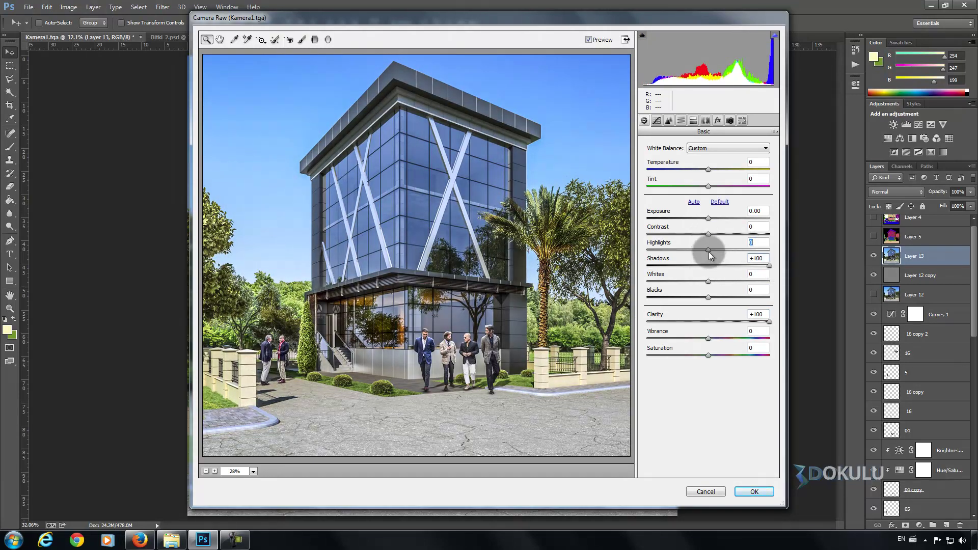
pyautogui.moveTo(708, 250); pyautogui.dragTo(638, 253)
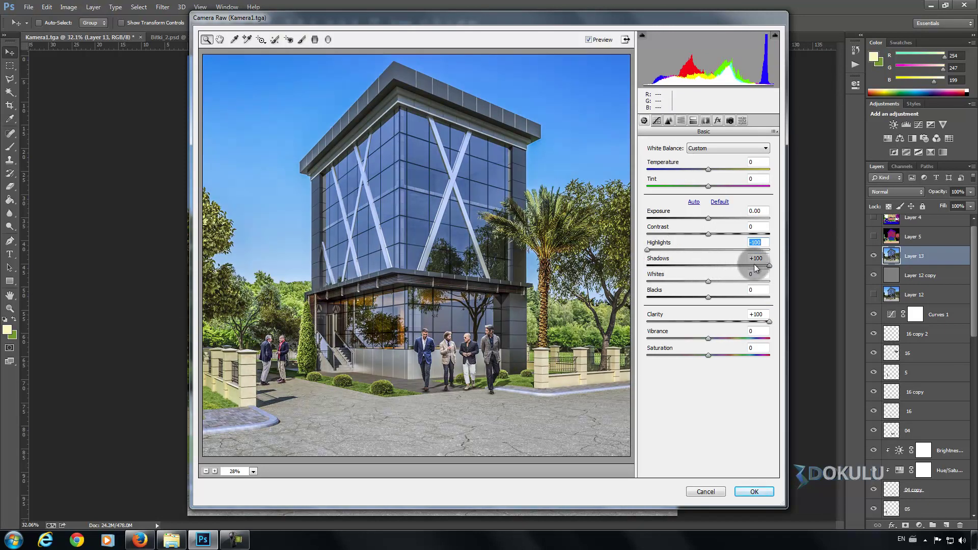
pyautogui.moveTo(769, 266); pyautogui.dragTo(753, 266)
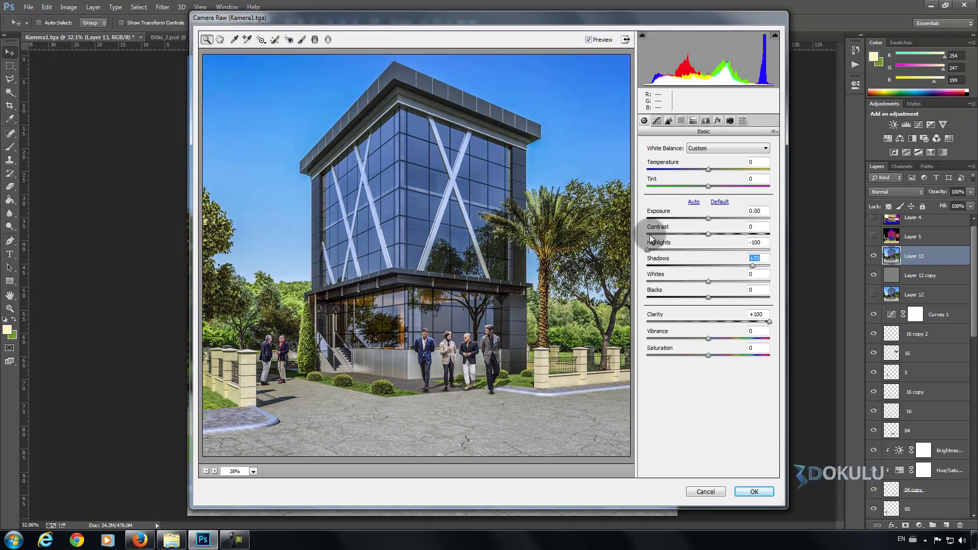
pyautogui.moveTo(647, 250); pyautogui.dragTo(662, 251)
pyautogui.moveTo(769, 322); pyautogui.dragTo(746, 322)
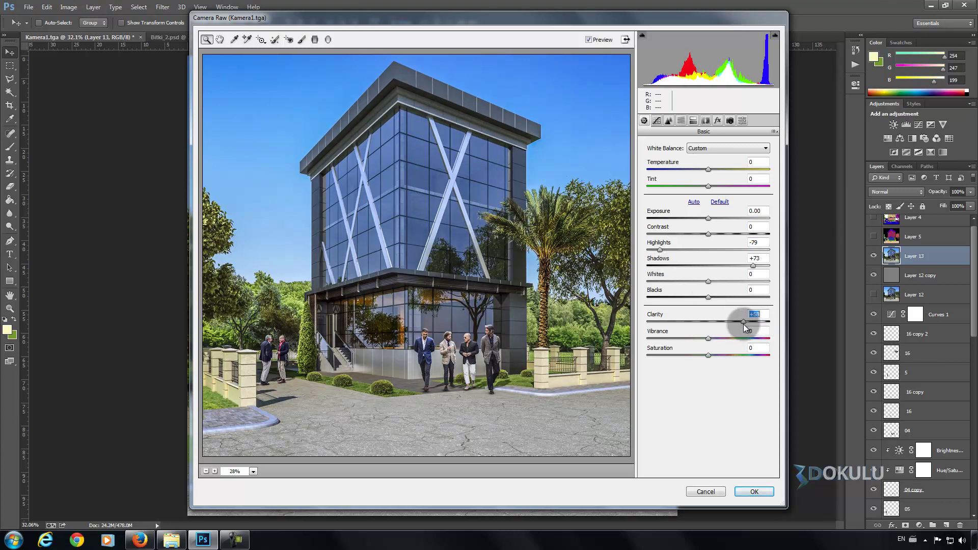
pyautogui.moveTo(745, 326); pyautogui.dragTo(753, 327)
pyautogui.moveTo(708, 356); pyautogui.dragTo(712, 339)
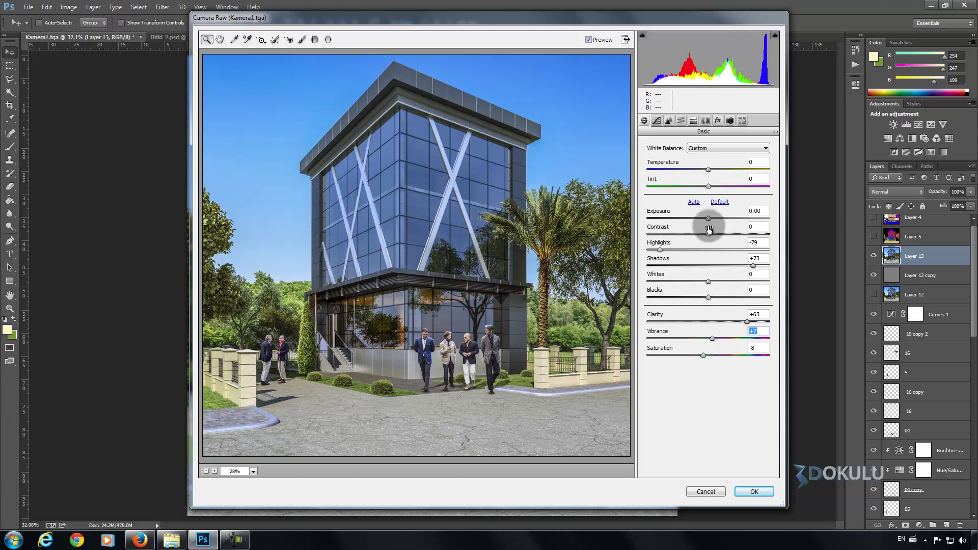
pyautogui.click(757, 494)
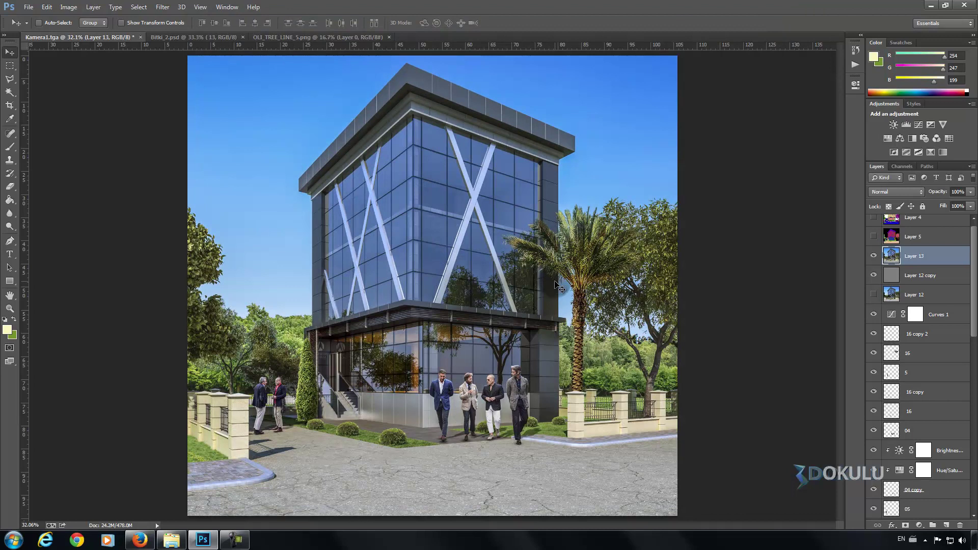
# Step: Compare Layer 13 on and off, then lower its fill to about 50%
pyautogui.click(874, 256)
pyautogui.click(879, 256)
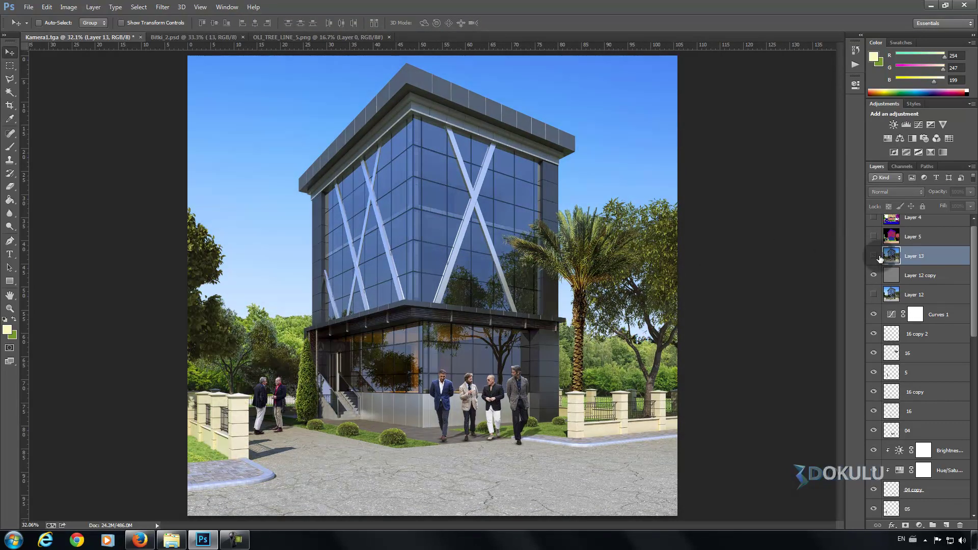
pyautogui.click(875, 256)
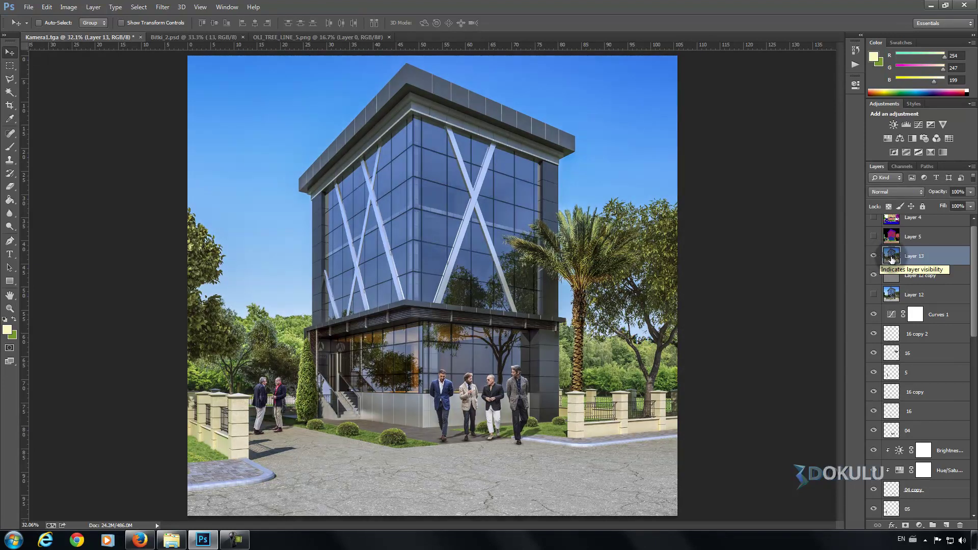
pyautogui.click(972, 209)
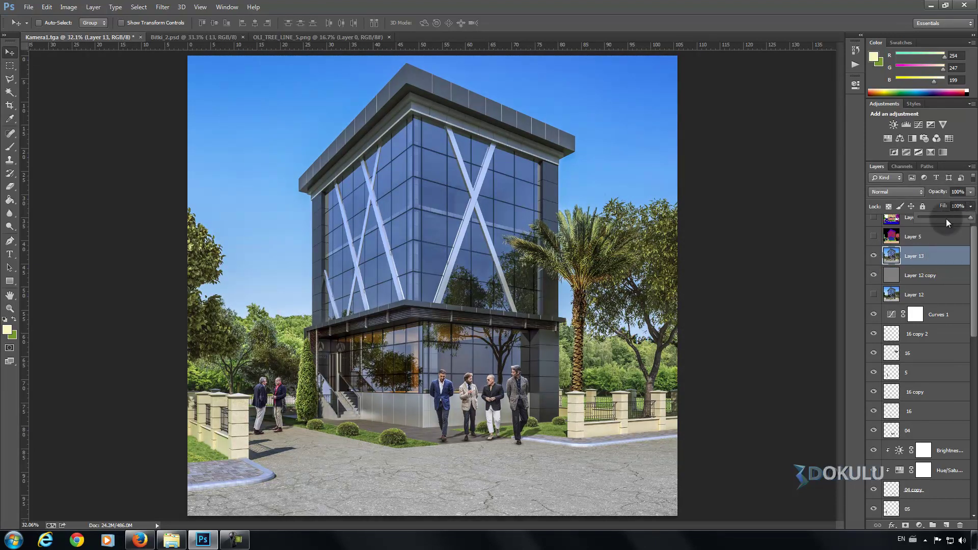
pyautogui.click(946, 218)
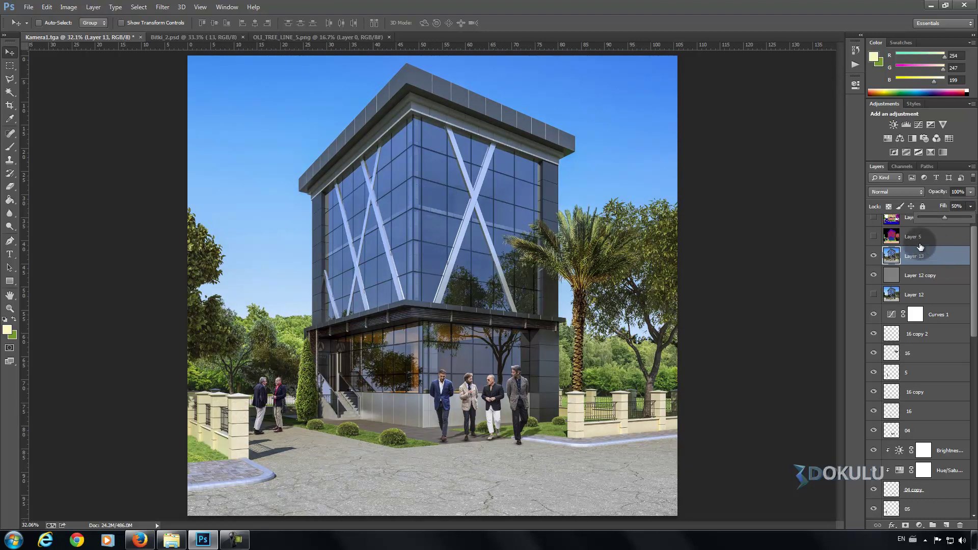
pyautogui.click(873, 256)
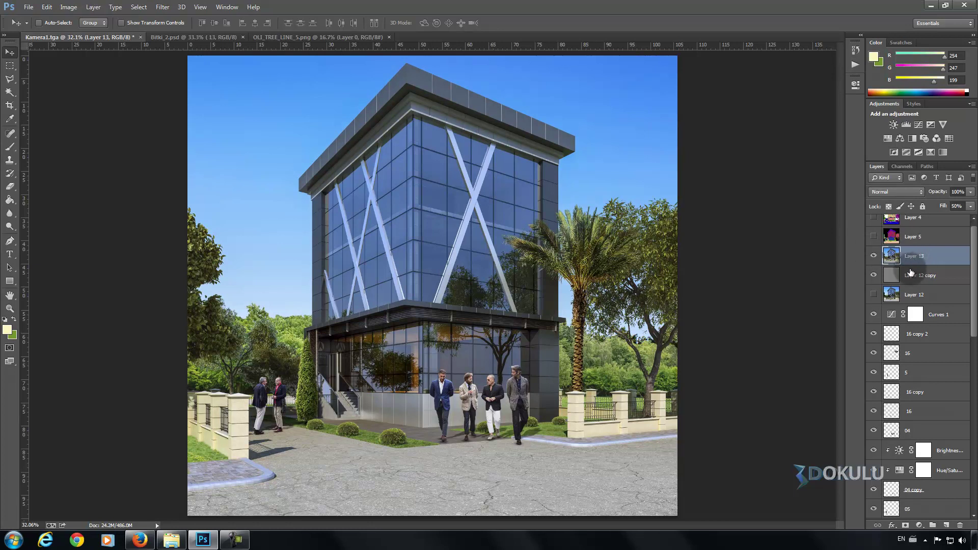
# Step: Stamp the visible image into Layer 14 and apply a Lens Correction vignette of -100
pyautogui.hotkey('ctrl', 'shift', 'alt', 'e')
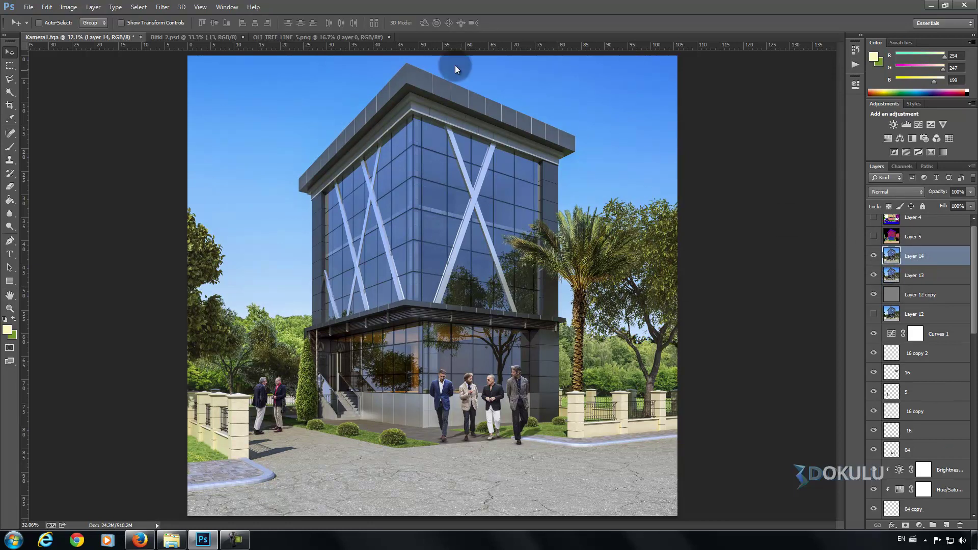
pyautogui.click(162, 7)
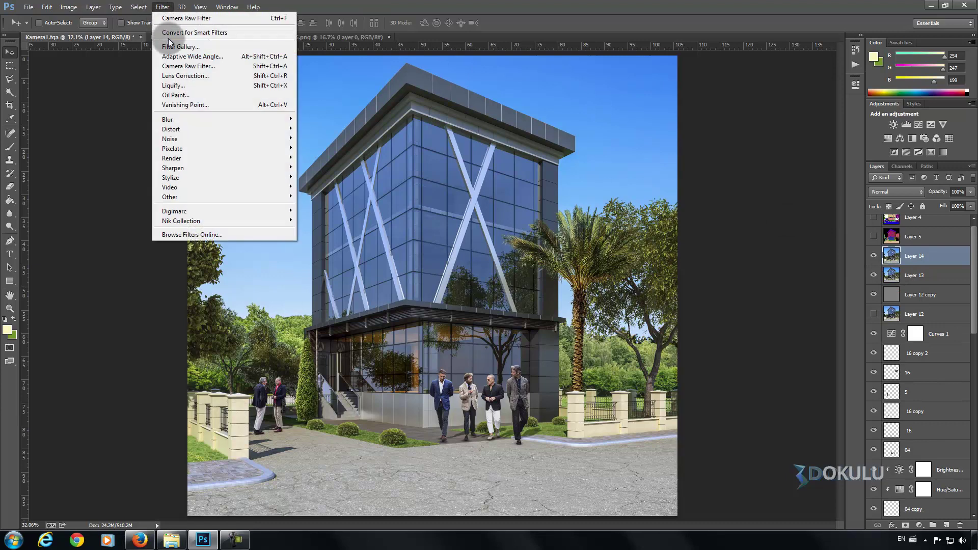
pyautogui.click(184, 76)
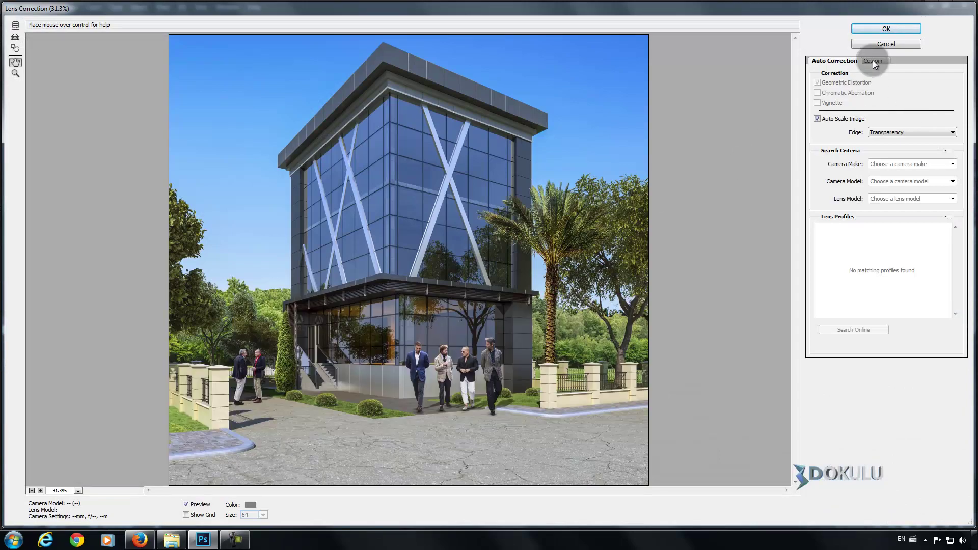
pyautogui.click(873, 60)
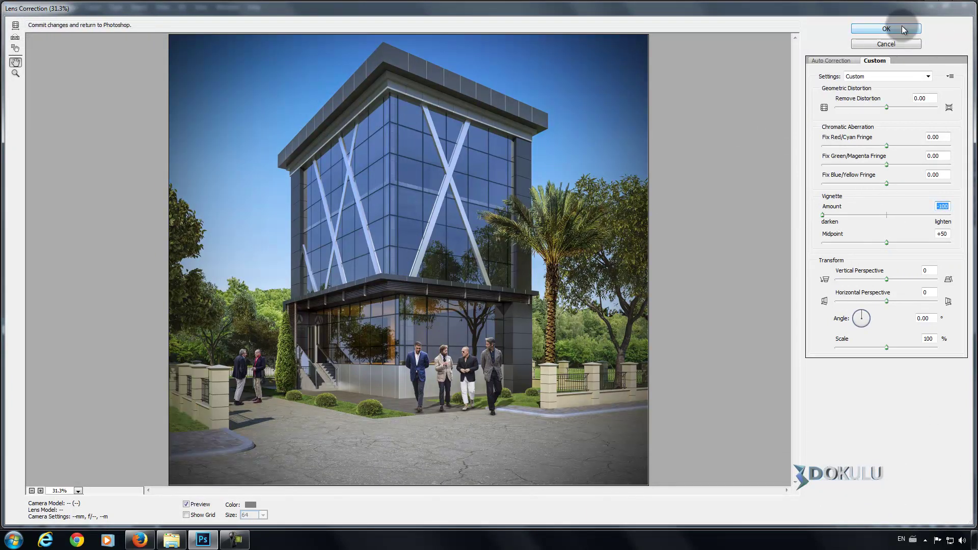
pyautogui.click(886, 28)
# Step: Compare the vignette, then hide Layer 14 and make Layer 13 active
pyautogui.click(875, 256)
pyautogui.click(875, 257)
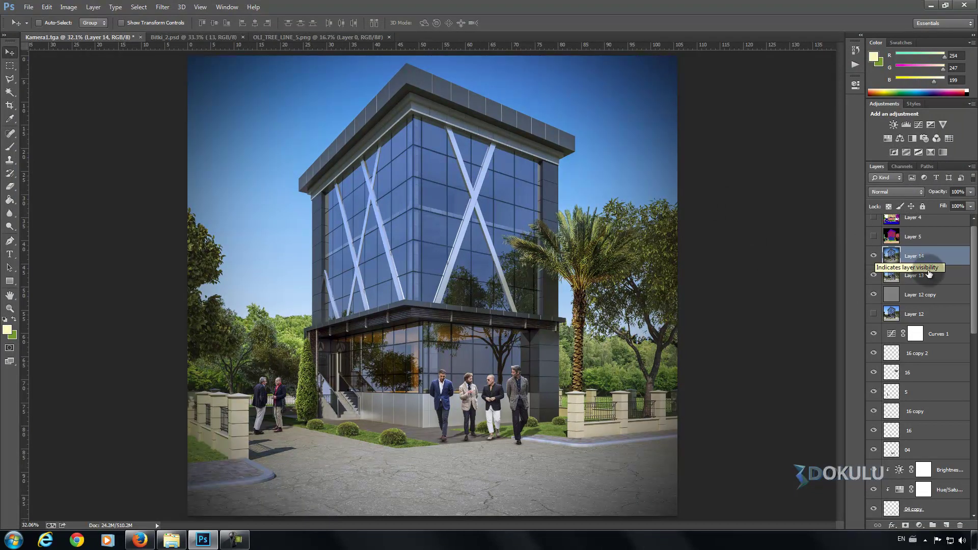
pyautogui.click(874, 256)
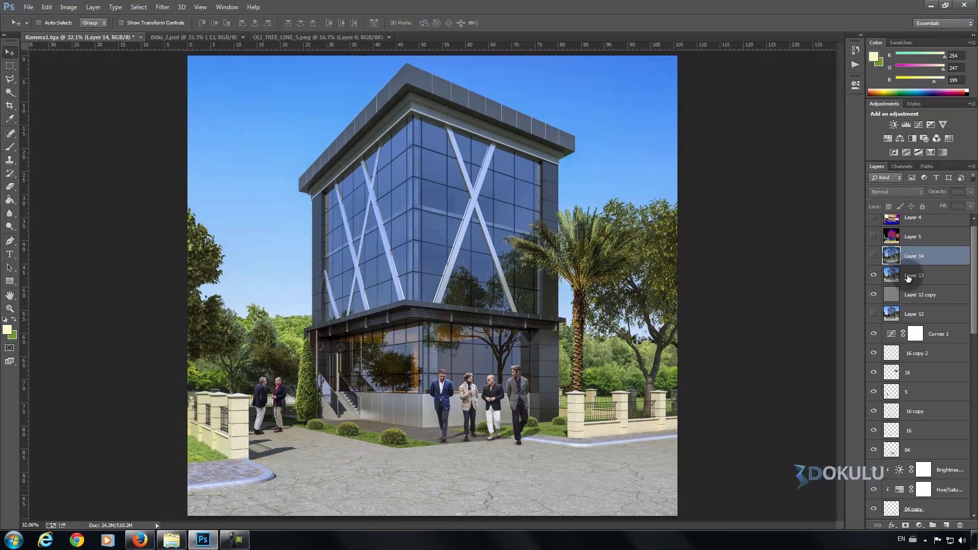
pyautogui.click(909, 277)
# Step: Stamp visible into Layer 15 and try a Camera Raw radial filter with Exposure -3.80 outside it
pyautogui.hotkey('ctrl', 'alt', 'shift', 'e')
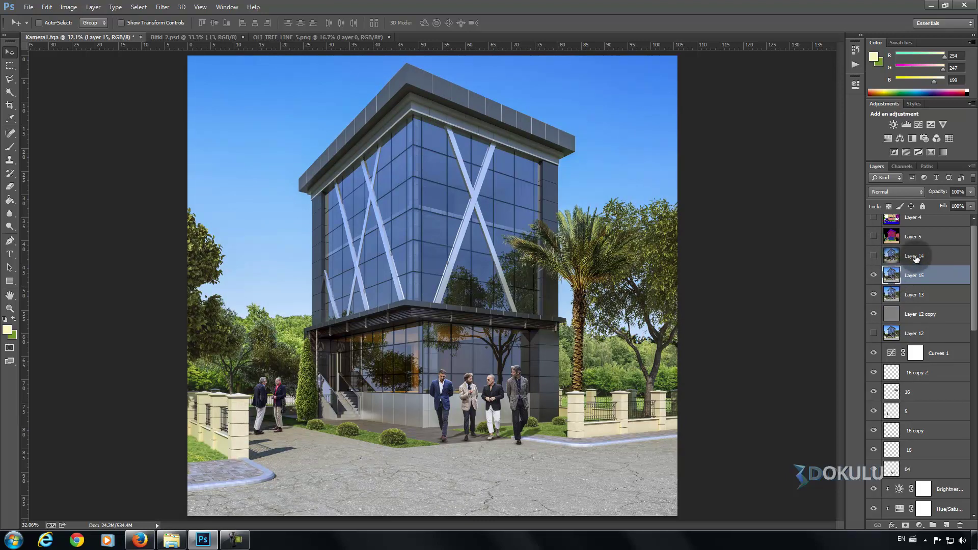
pyautogui.click(163, 7)
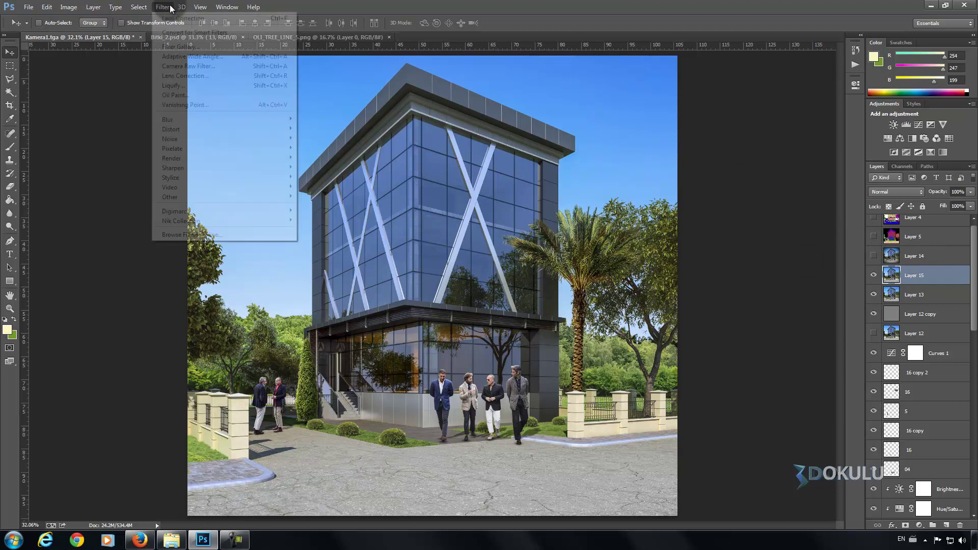
pyautogui.click(189, 65)
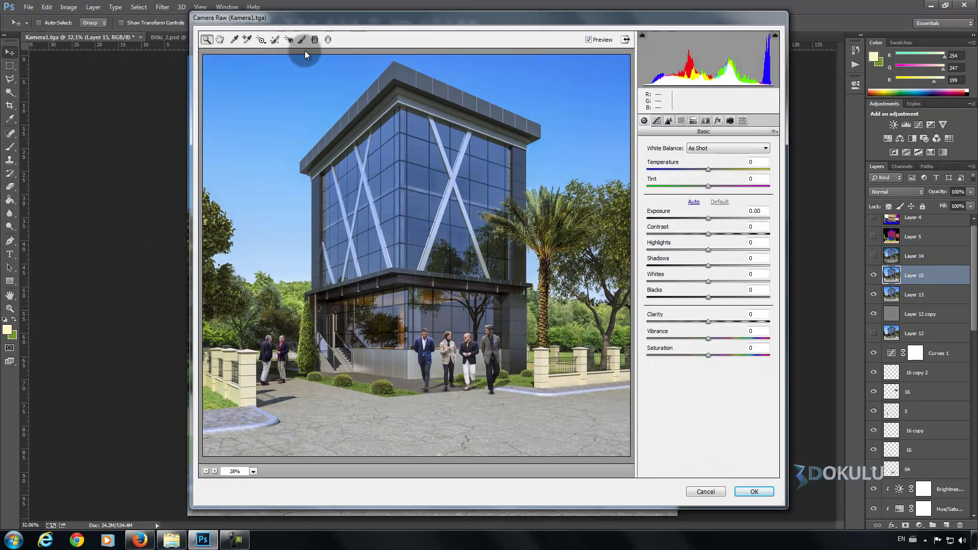
pyautogui.click(327, 40)
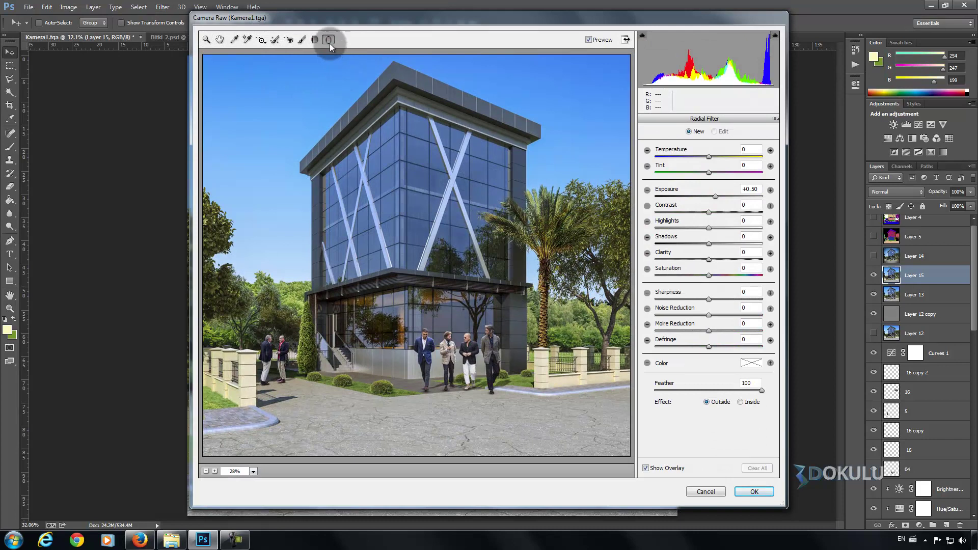
pyautogui.moveTo(388, 170); pyautogui.dragTo(514, 316)
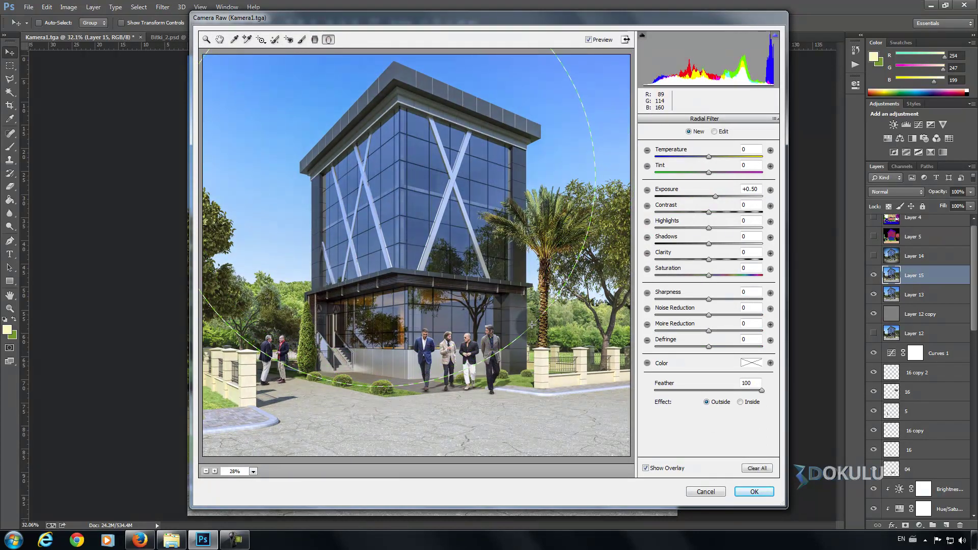
pyautogui.moveTo(515, 316); pyautogui.dragTo(533, 329)
pyautogui.moveTo(427, 151); pyautogui.dragTo(458, 237)
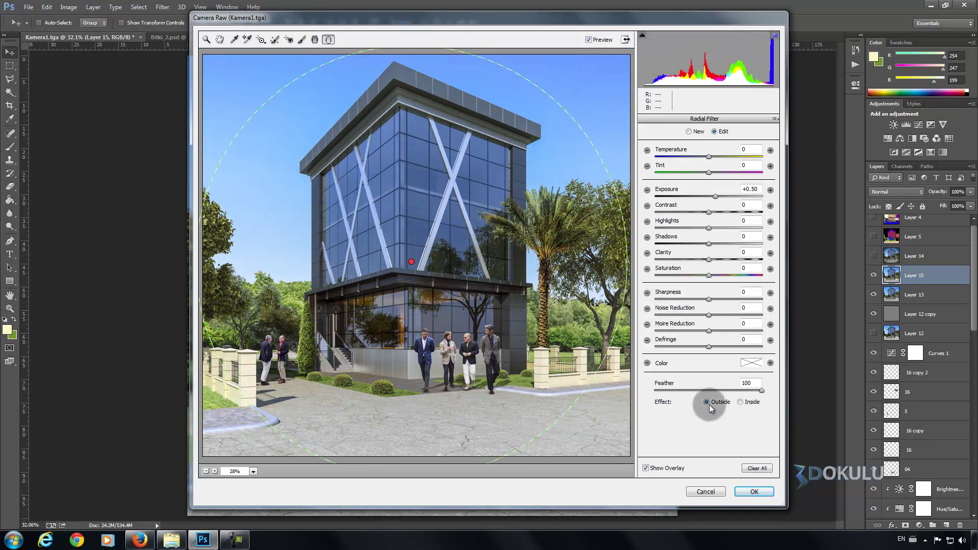
pyautogui.moveTo(716, 201)
pyautogui.mouseDown()
pyautogui.moveTo(656, 208)
pyautogui.moveTo(666, 208)
pyautogui.mouseUp()
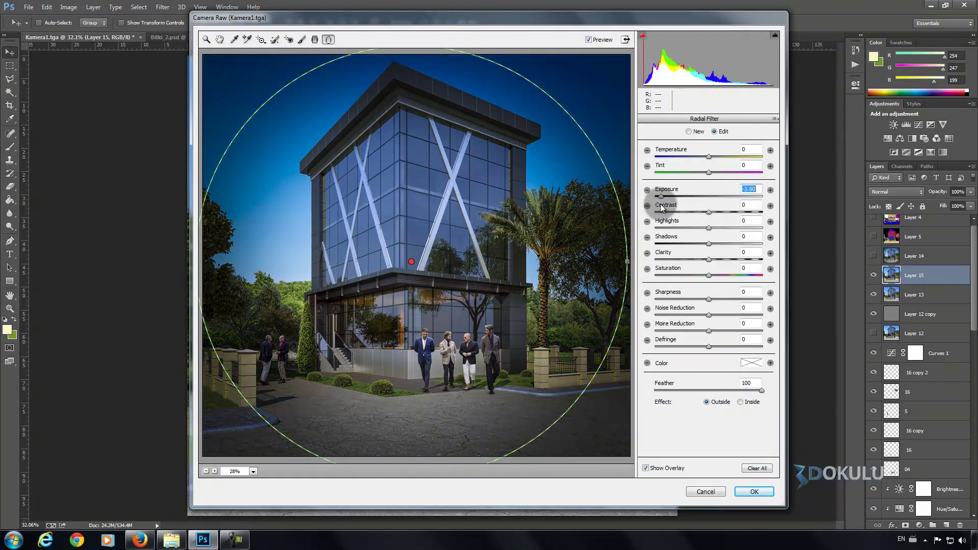
# Step: Cancel the Camera Raw changes and choose the Gradient Tool
pyautogui.click(716, 498)
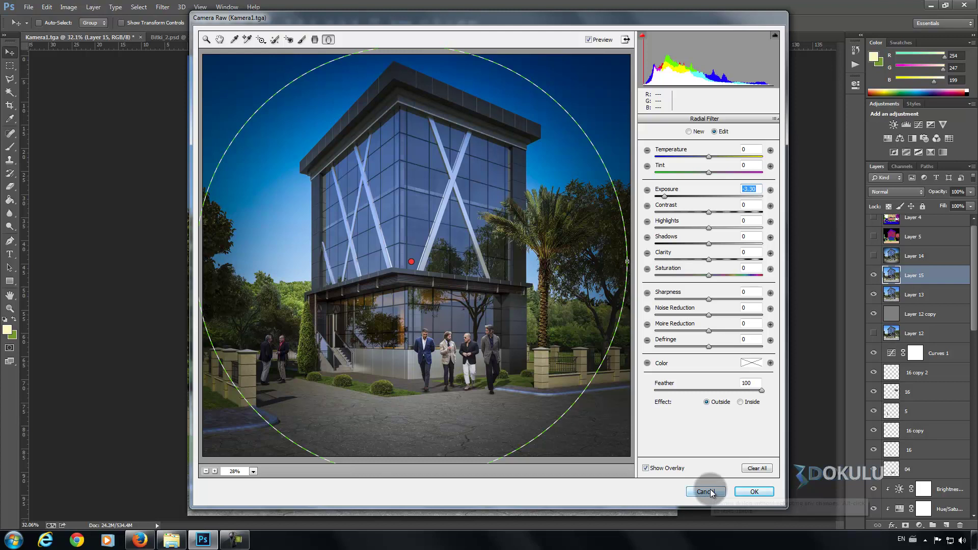
pyautogui.click(10, 200)
pyautogui.click(51, 199)
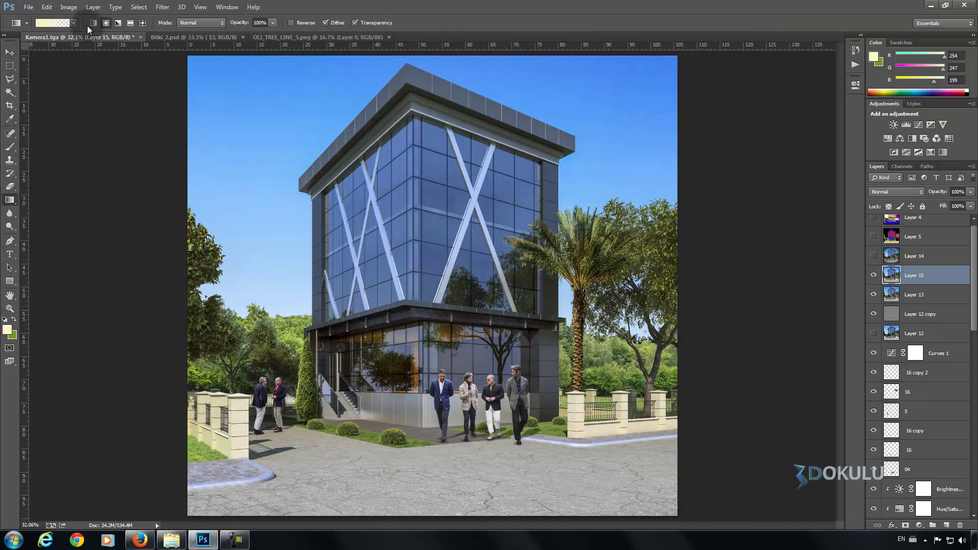
# Step: Return to the Move tool, turn Layer 14's vignette back on, and delete Layer 15
pyautogui.click(106, 23)
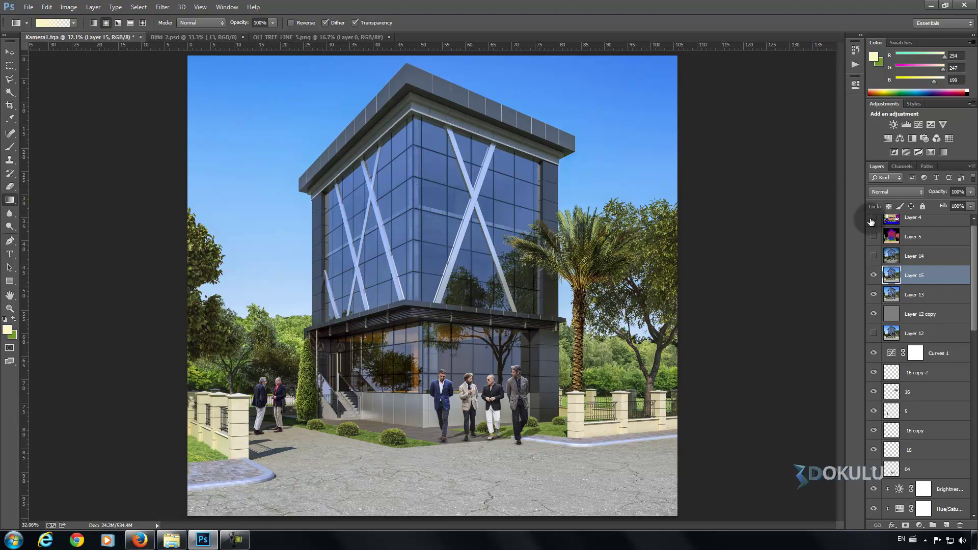
pyautogui.click(10, 52)
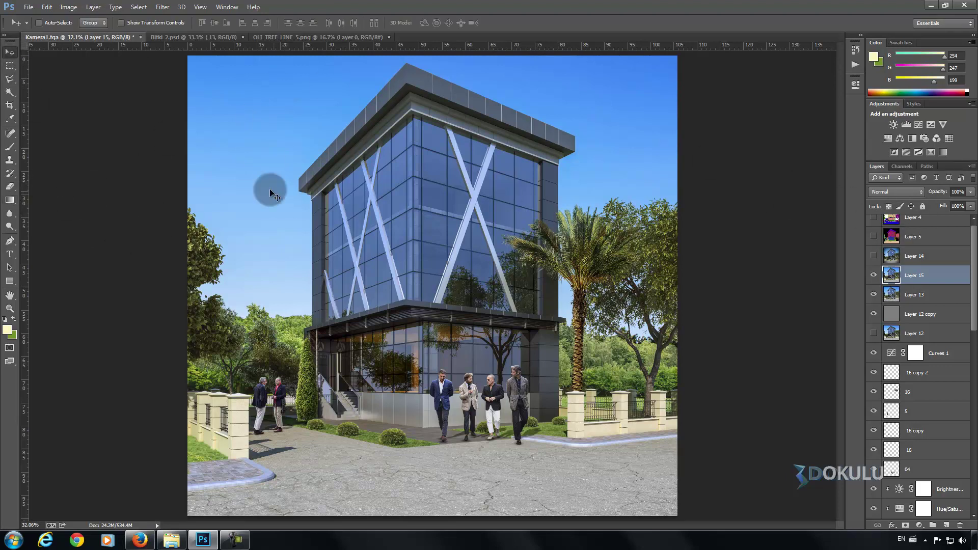
pyautogui.click(883, 256)
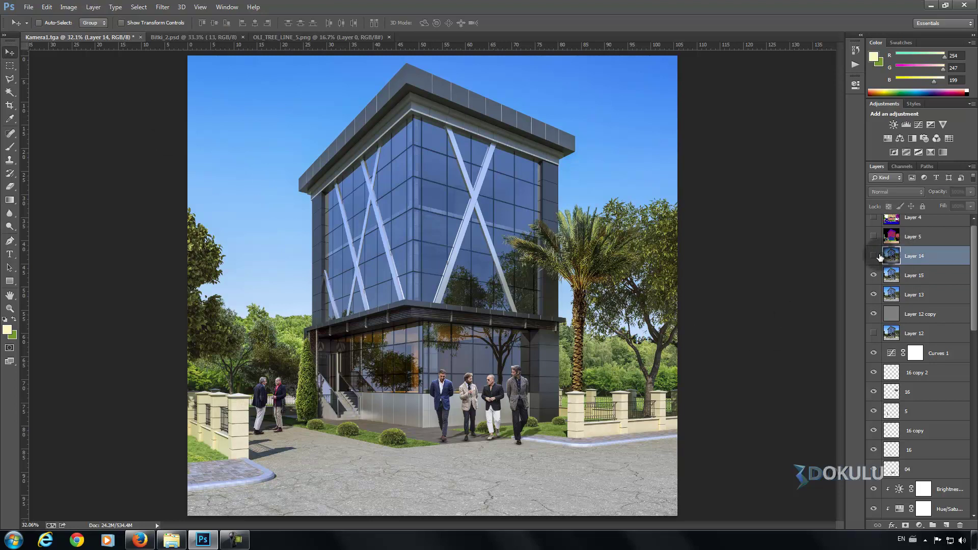
pyautogui.click(874, 256)
pyautogui.click(874, 275)
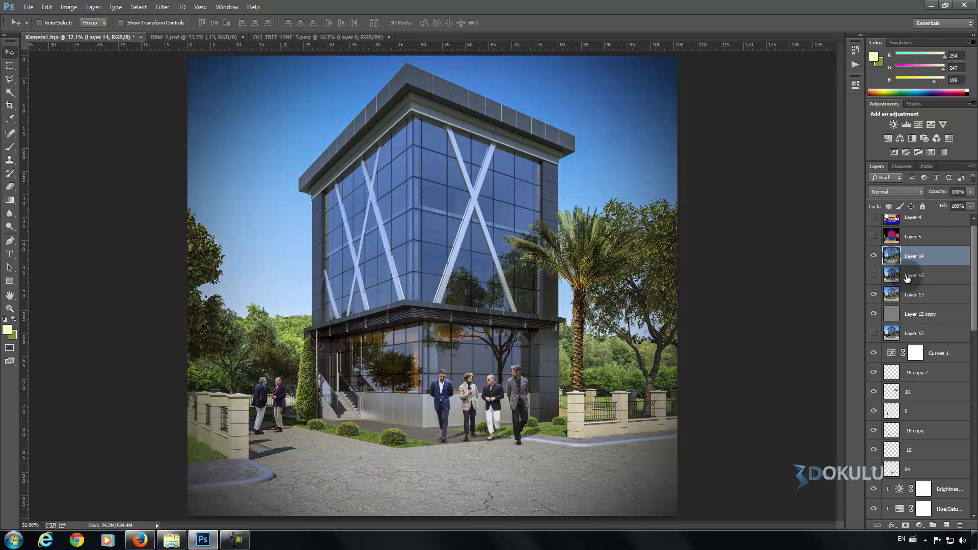
pyautogui.click(930, 275)
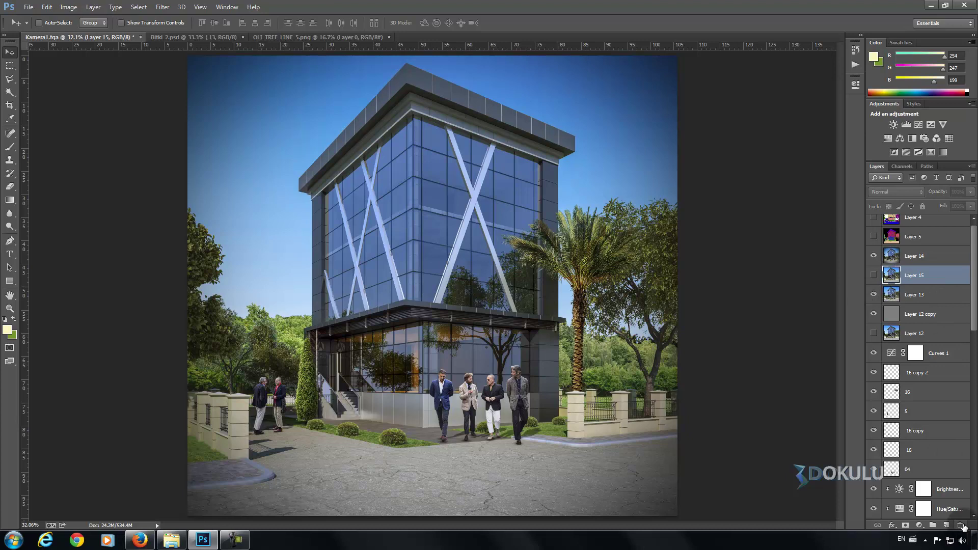
pyautogui.click(961, 526)
pyautogui.click(932, 256)
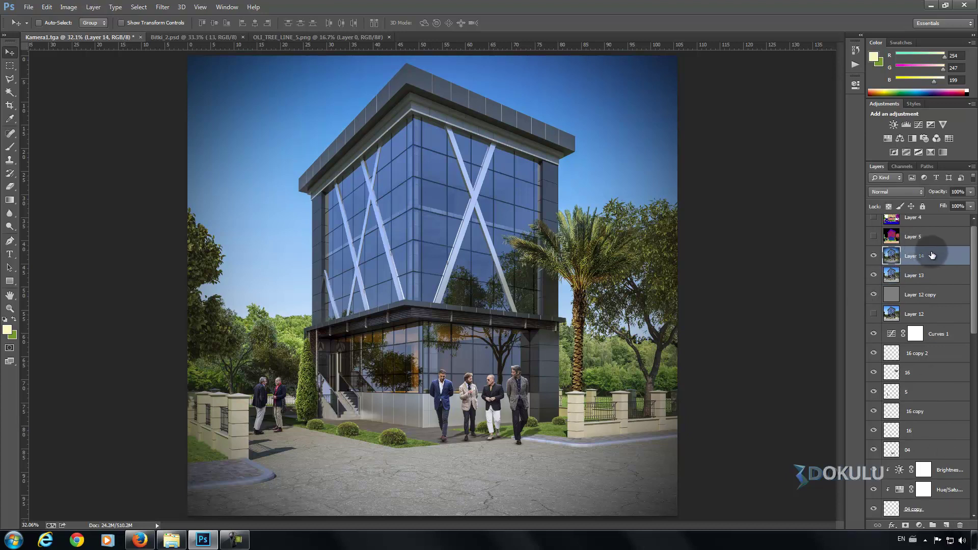
# Step: Duplicate Layer 14 as a Soft Light copy at 22% fill, then stamp visible into Layer 15
pyautogui.moveTo(932, 255); pyautogui.dragTo(946, 526)
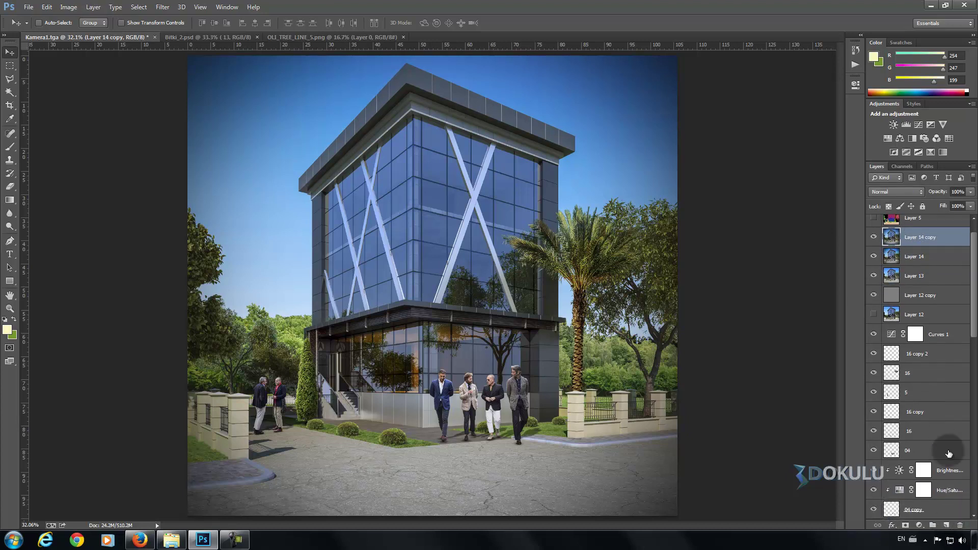
pyautogui.click(903, 192)
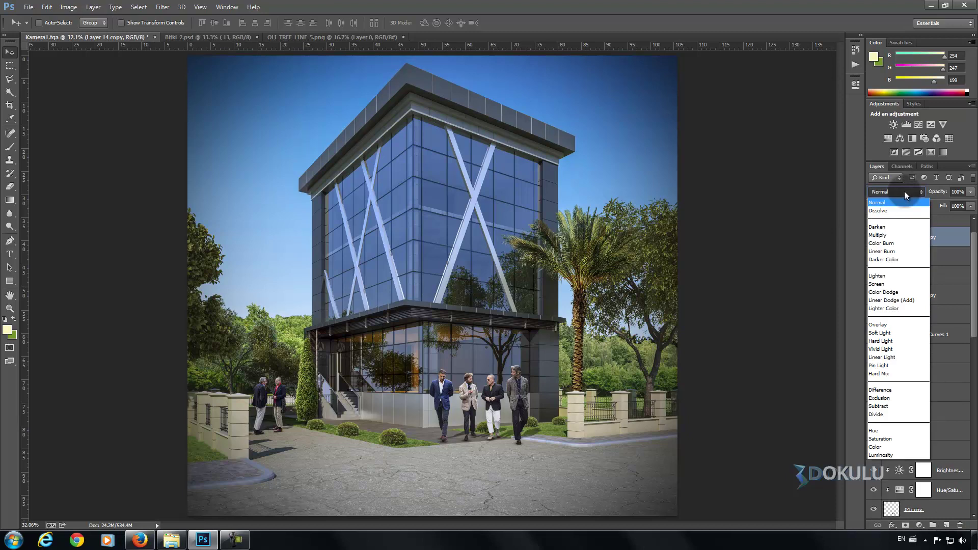
pyautogui.click(904, 333)
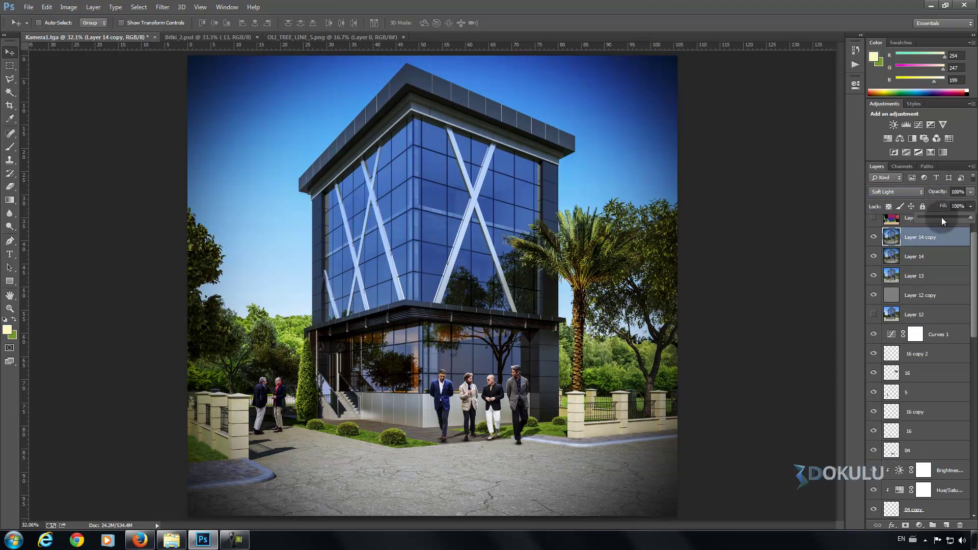
pyautogui.click(932, 217)
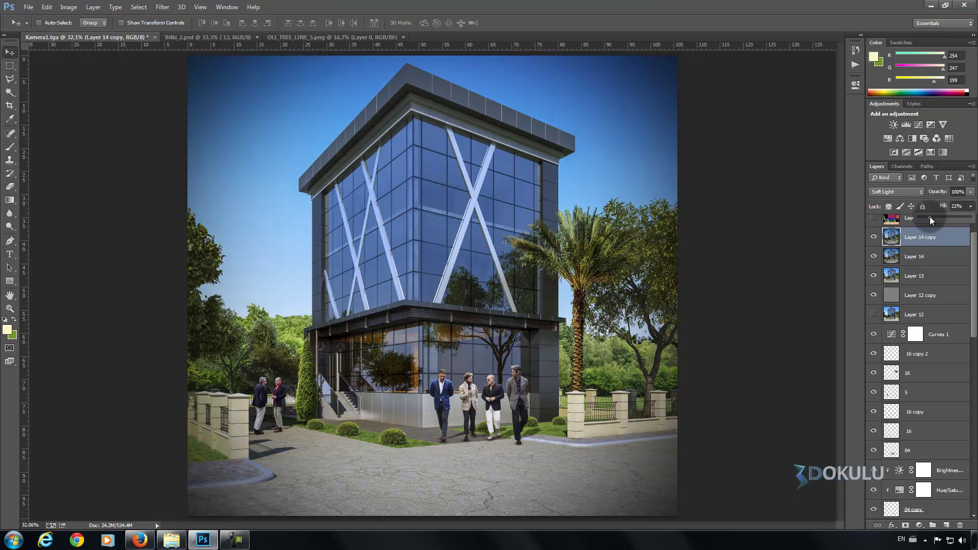
pyautogui.click(873, 237)
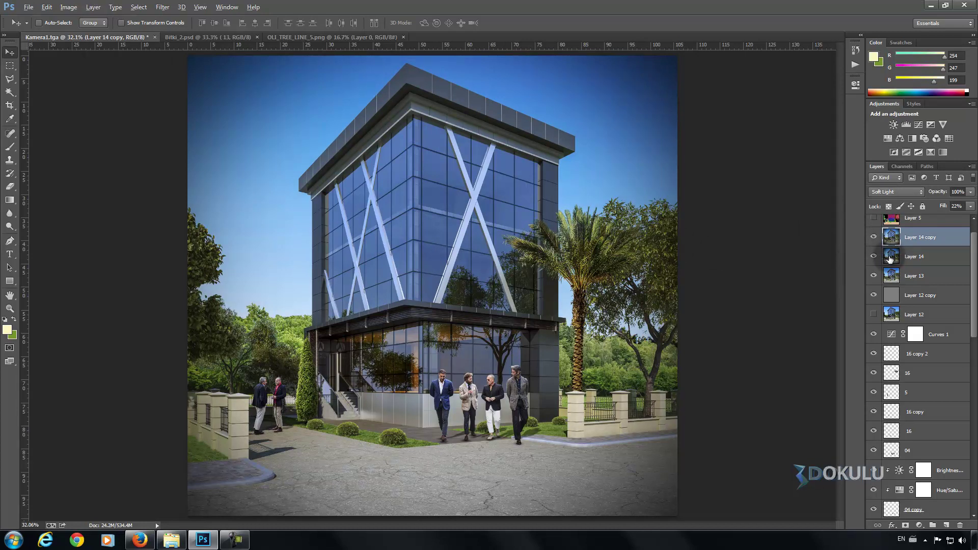
pyautogui.hotkey('ctrl', 'alt', 'shift', 'e')
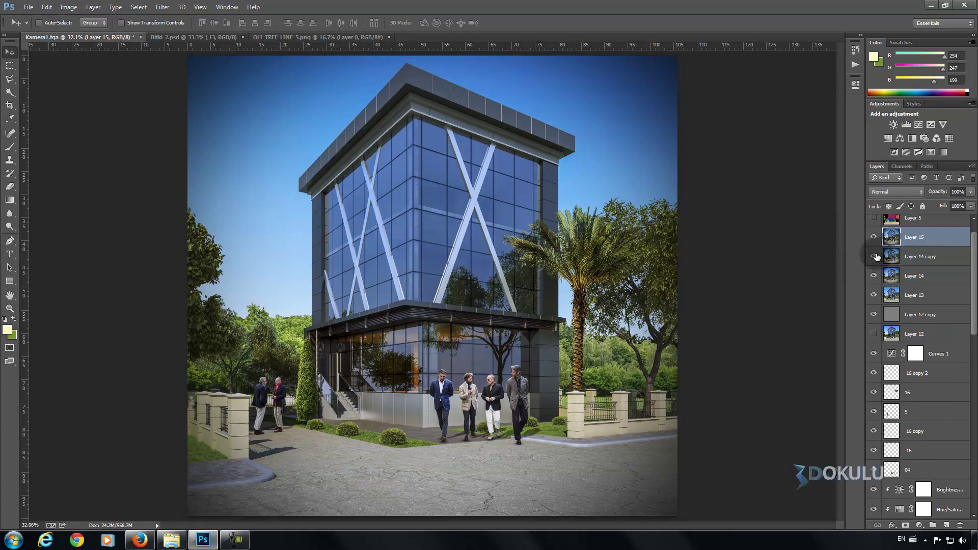
# Step: Zoom to 100% on the roof corner and scroll down through the building
pyautogui.scroll(1, 904, 265)
pyautogui.scroll(1, 917, 280)
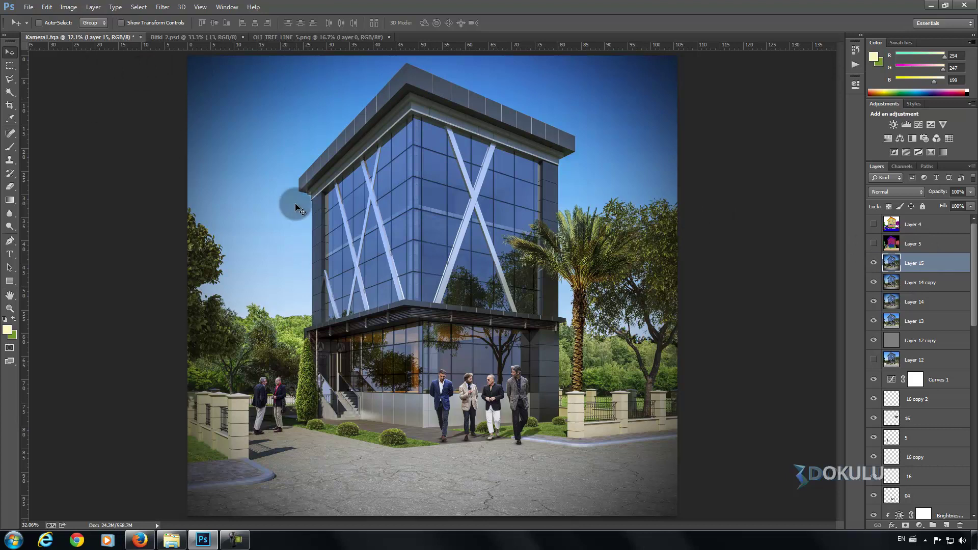
pyautogui.click(10, 308)
pyautogui.moveTo(406, 99); pyautogui.dragTo(435, 141)
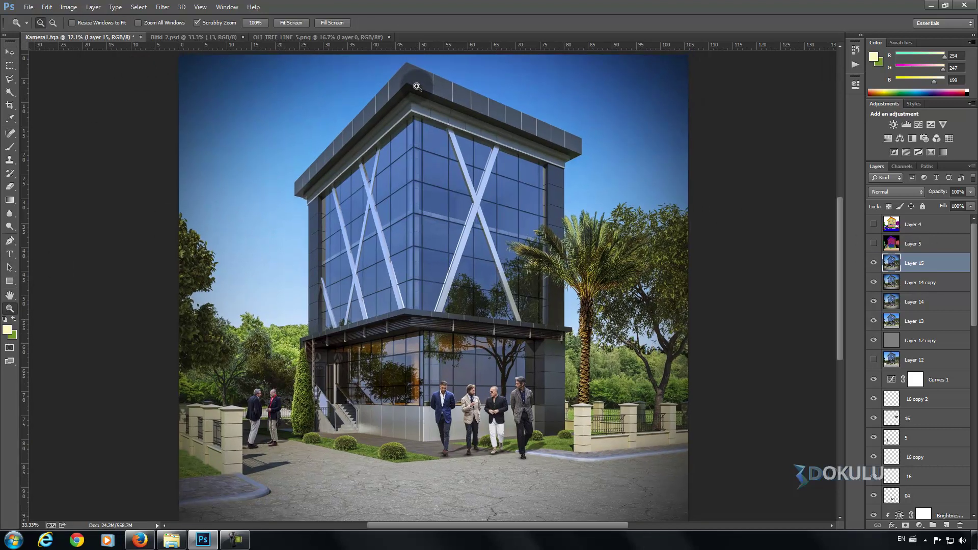
pyautogui.scroll(-3, 435, 141)
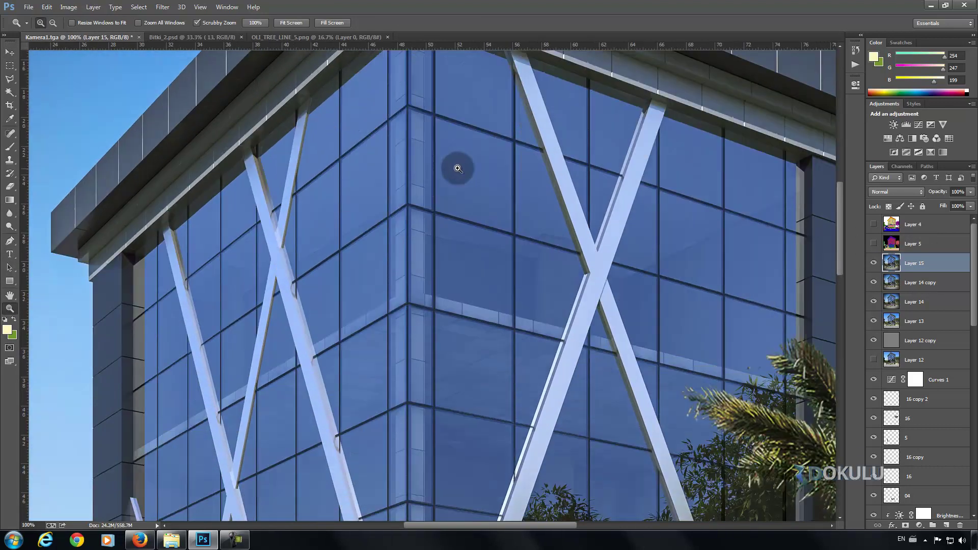
pyautogui.scroll(-3, 459, 166)
pyautogui.scroll(-3, 476, 297)
pyautogui.scroll(-3, 513, 306)
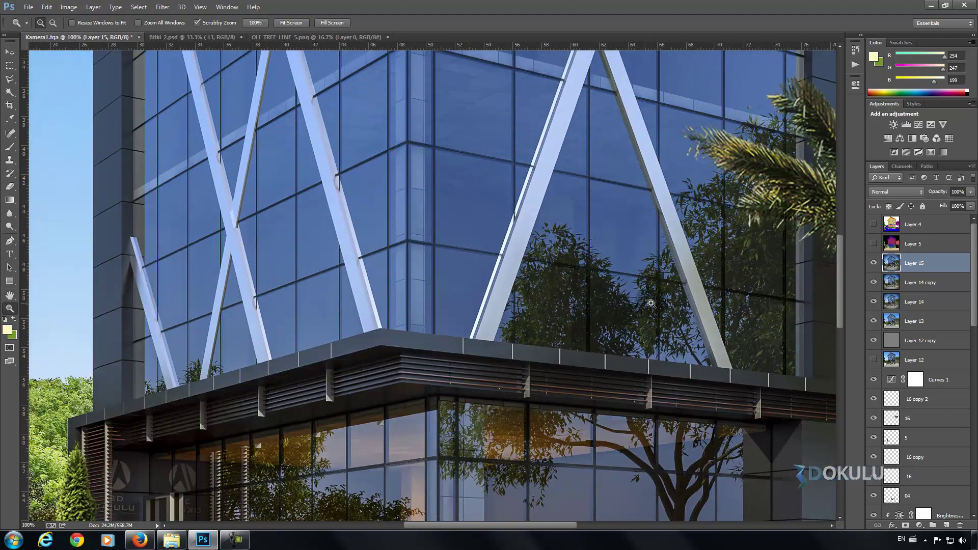
pyautogui.scroll(-3, 574, 306)
pyautogui.scroll(-2, 510, 311)
pyautogui.scroll(-2, 410, 292)
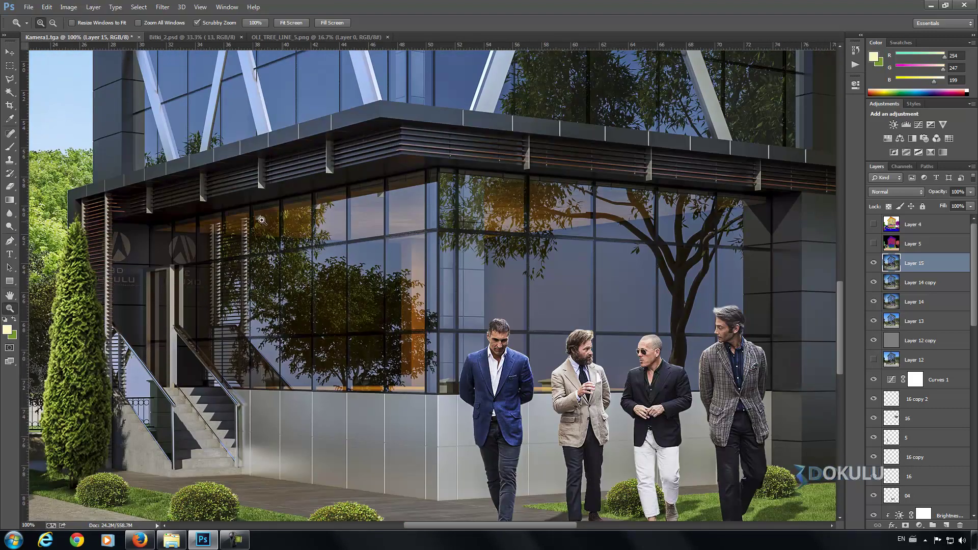
pyautogui.scroll(-1, 433, 306)
pyautogui.scroll(-2, 469, 321)
pyautogui.scroll(-2, 506, 341)
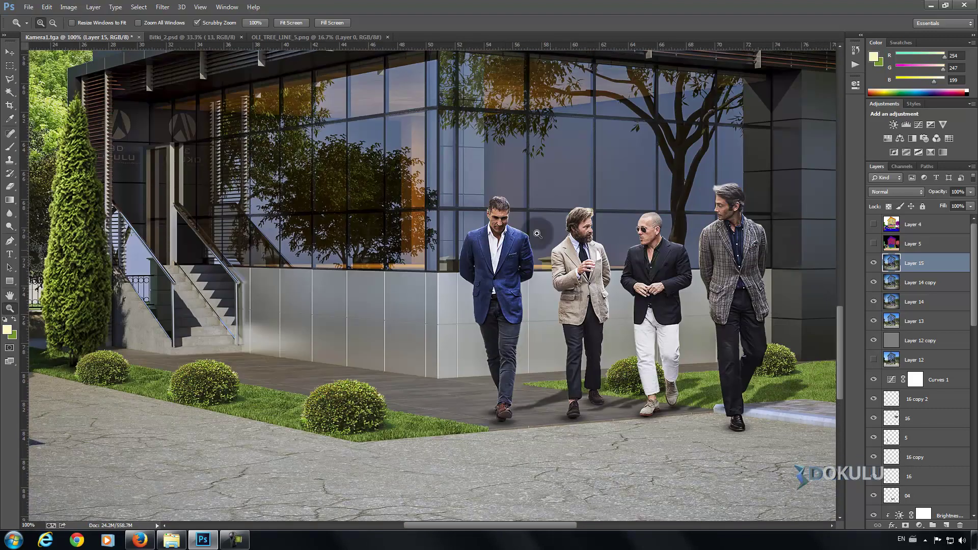
pyautogui.moveTo(554, 527); pyautogui.dragTo(611, 528)
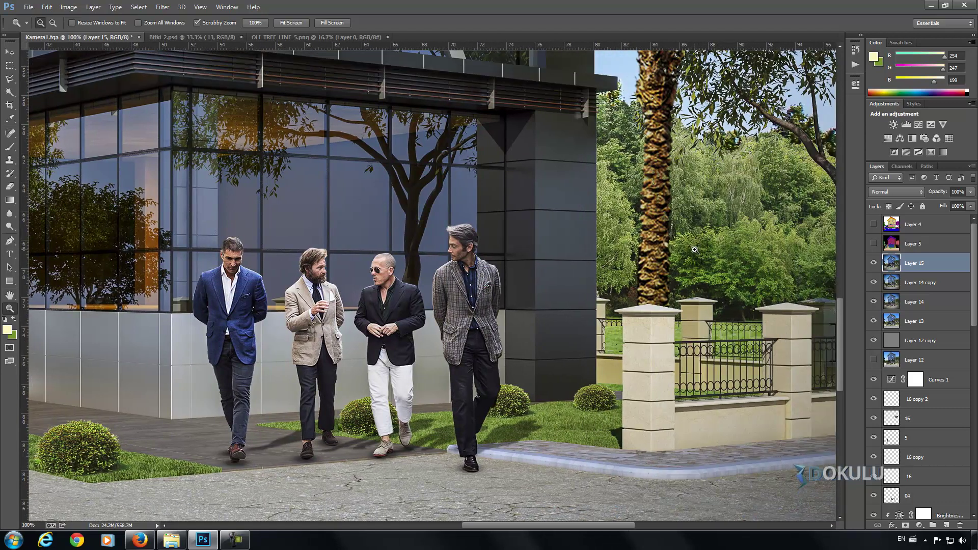
pyautogui.scroll(1, 703, 240)
# Step: Fit the image on screen, zoom on the storefront and people, then fit again
pyautogui.rightClick(697, 238)
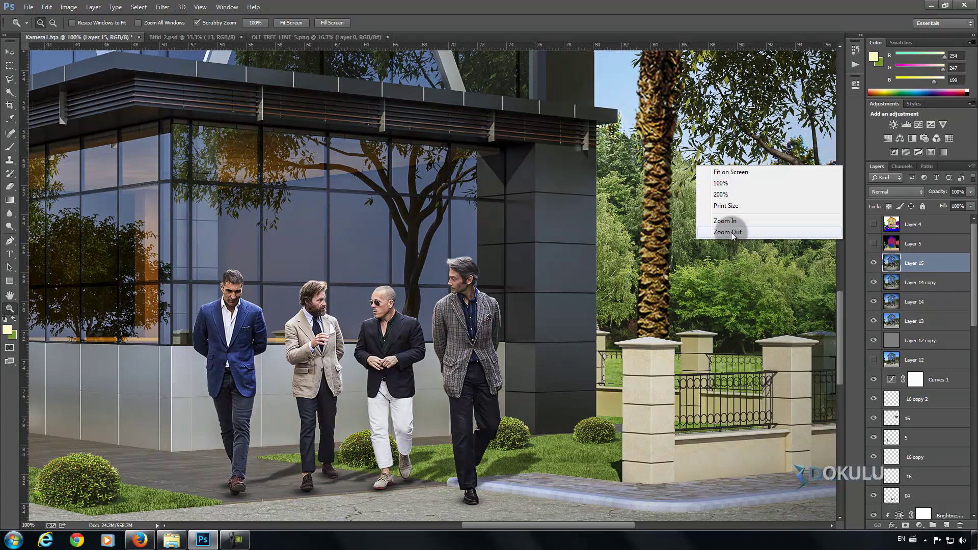
pyautogui.click(733, 233)
pyautogui.rightClick(458, 213)
pyautogui.click(377, 215)
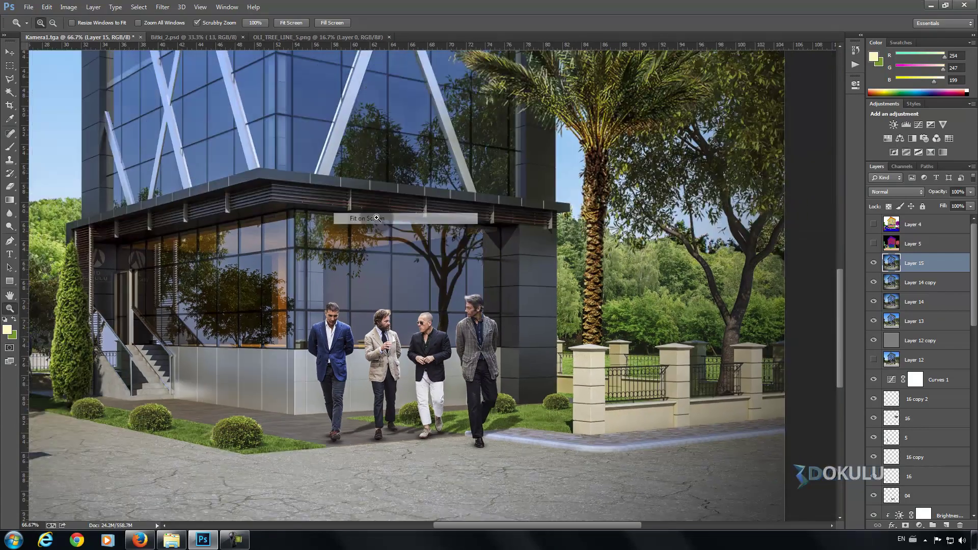
pyautogui.moveTo(387, 397); pyautogui.dragTo(525, 342)
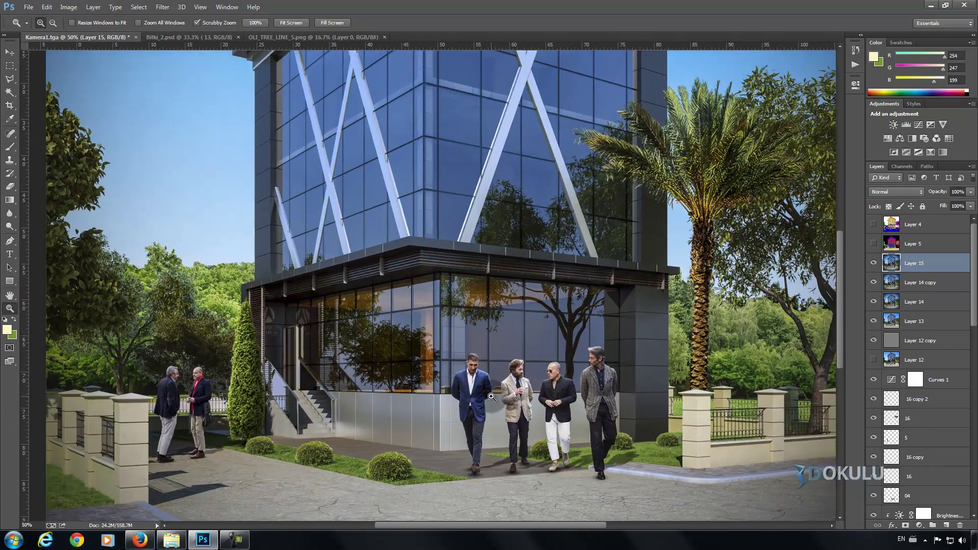
pyautogui.rightClick(461, 250)
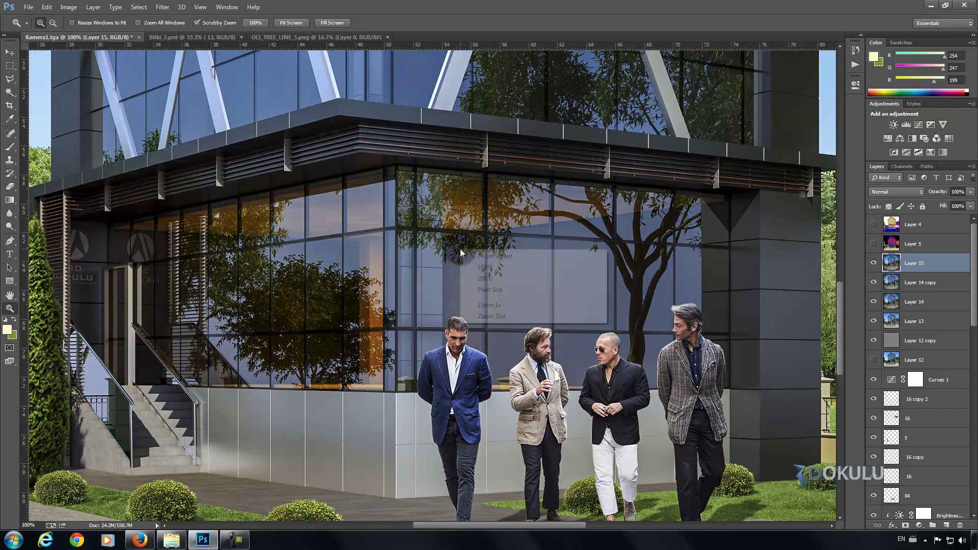
pyautogui.click(492, 316)
pyautogui.rightClick(316, 196)
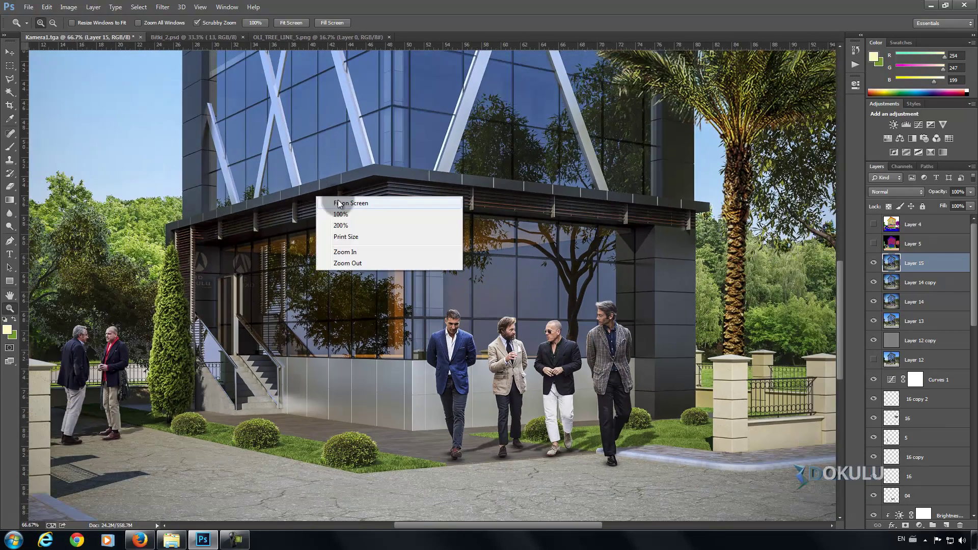
pyautogui.click(332, 202)
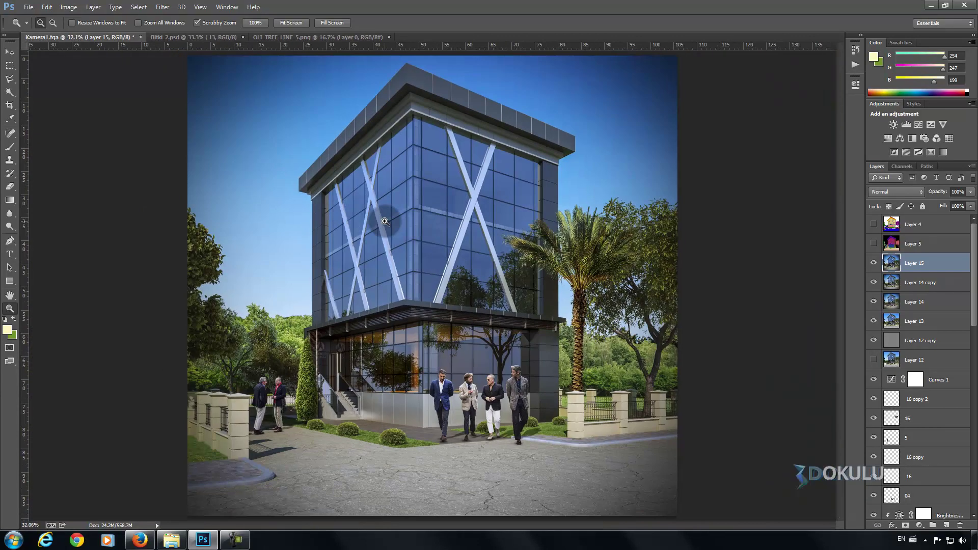
# Step: Create a new folder named Psd in the project folder from Save As
pyautogui.click(29, 8)
pyautogui.click(67, 131)
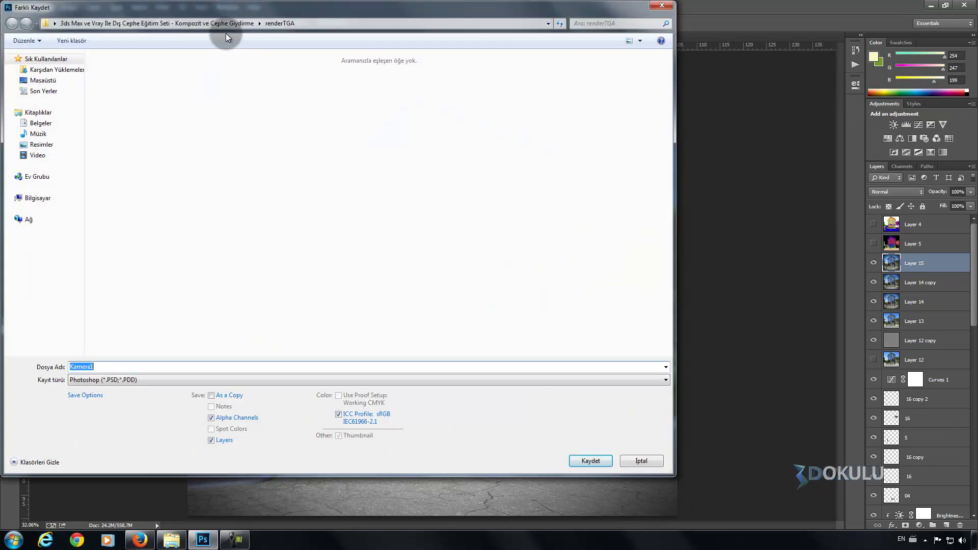
pyautogui.click(224, 25)
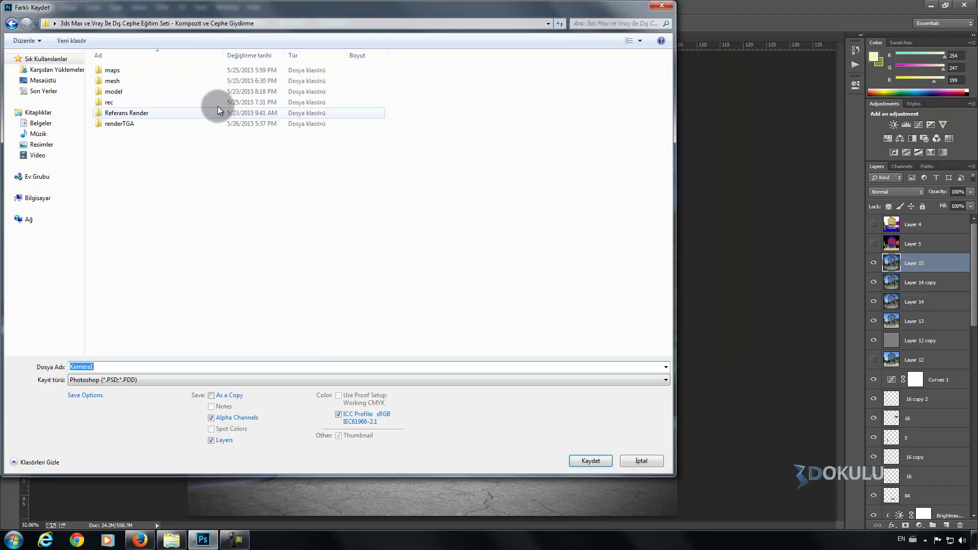
pyautogui.rightClick(178, 166)
pyautogui.moveTo(222, 263)
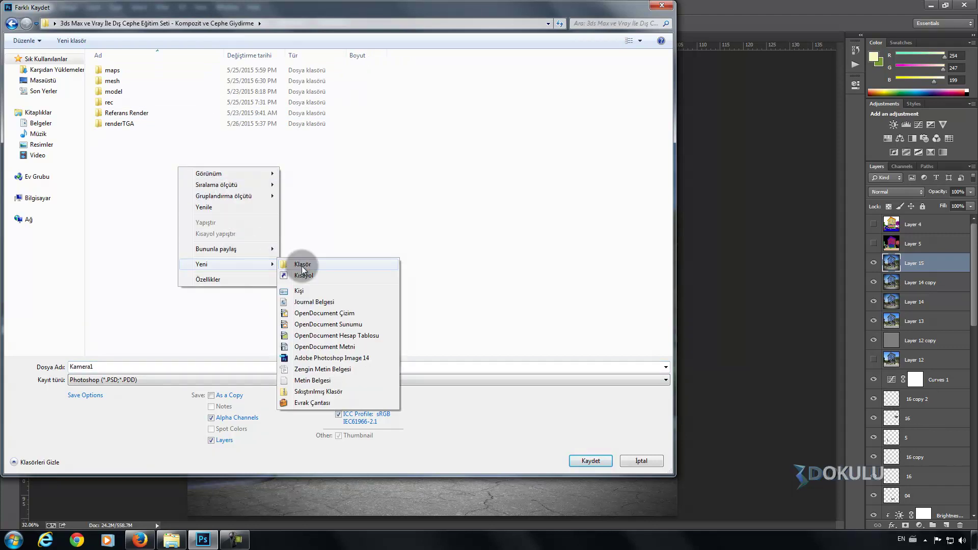
pyautogui.click(302, 265)
pyautogui.write('Psd')
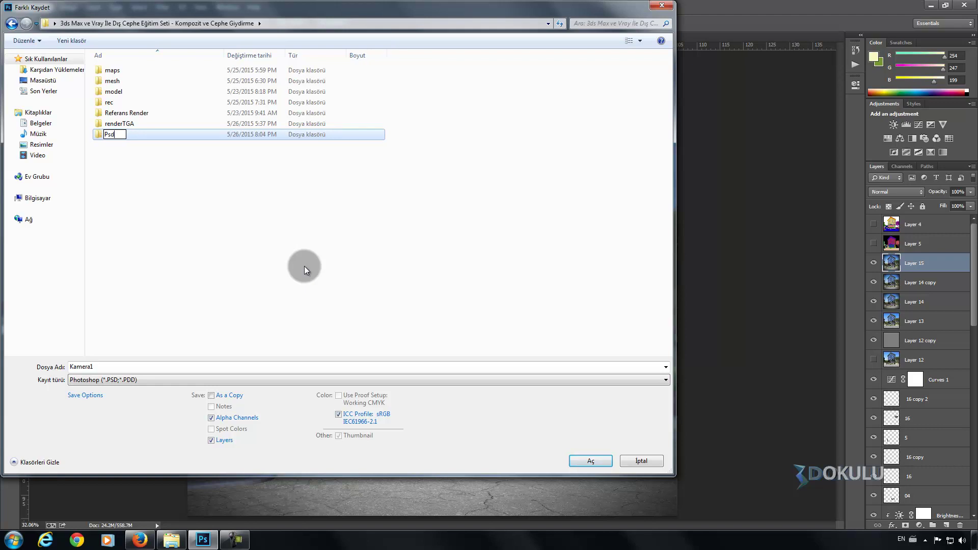
pyautogui.click(164, 172)
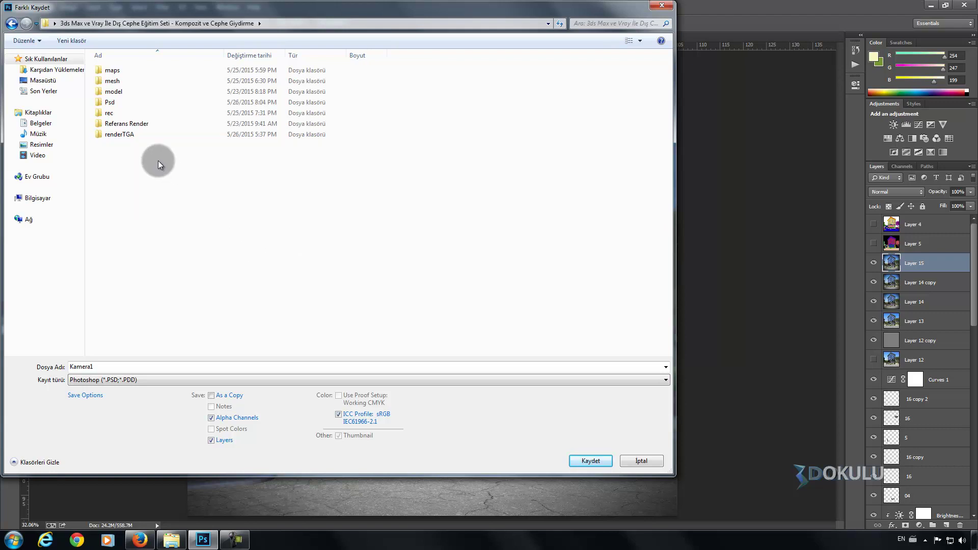
# Step: Save the composite as Kamera1.psd in renderTGA with Maximize Compatibility
pyautogui.doubleClick(121, 135)
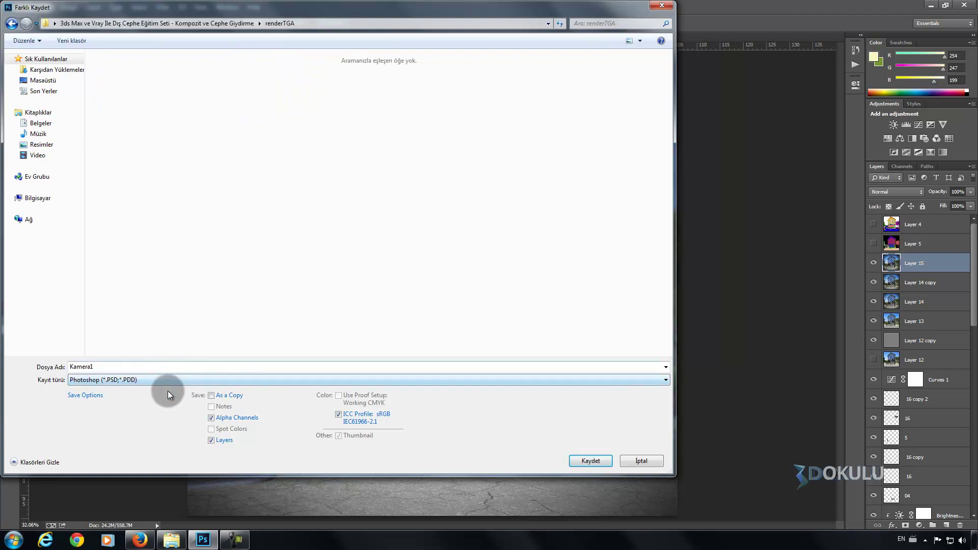
pyautogui.click(597, 460)
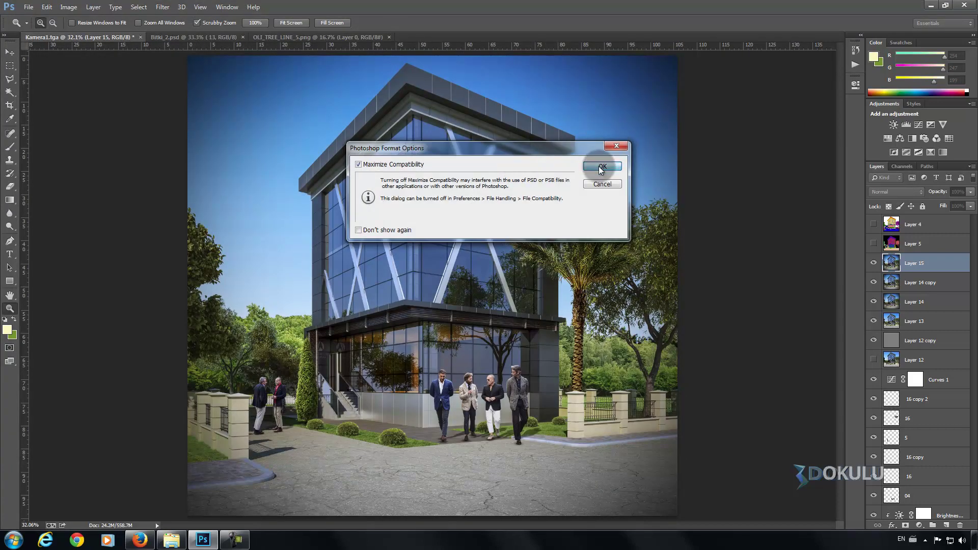
pyautogui.click(601, 167)
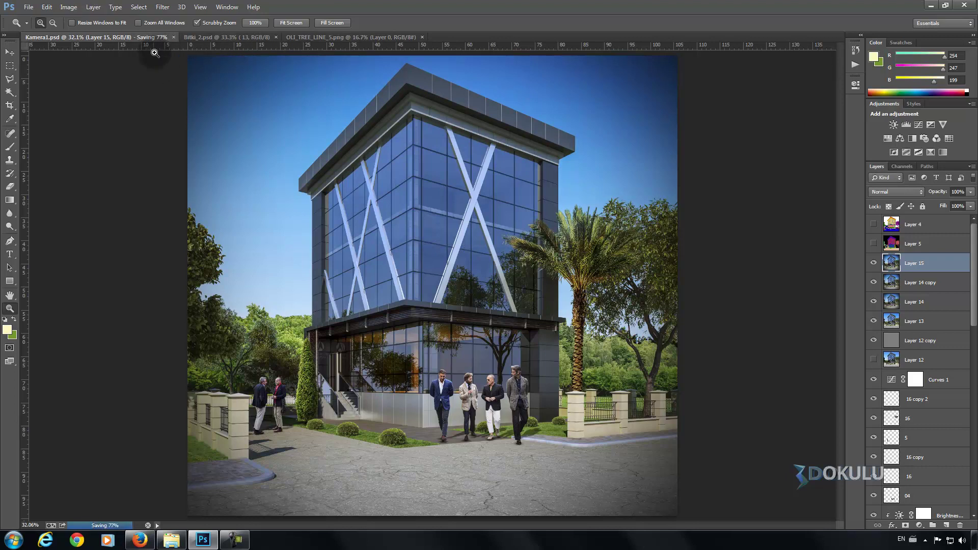
# Step: Save a JPEG copy of Kamera1 at Maximum quality
pyautogui.click(29, 7)
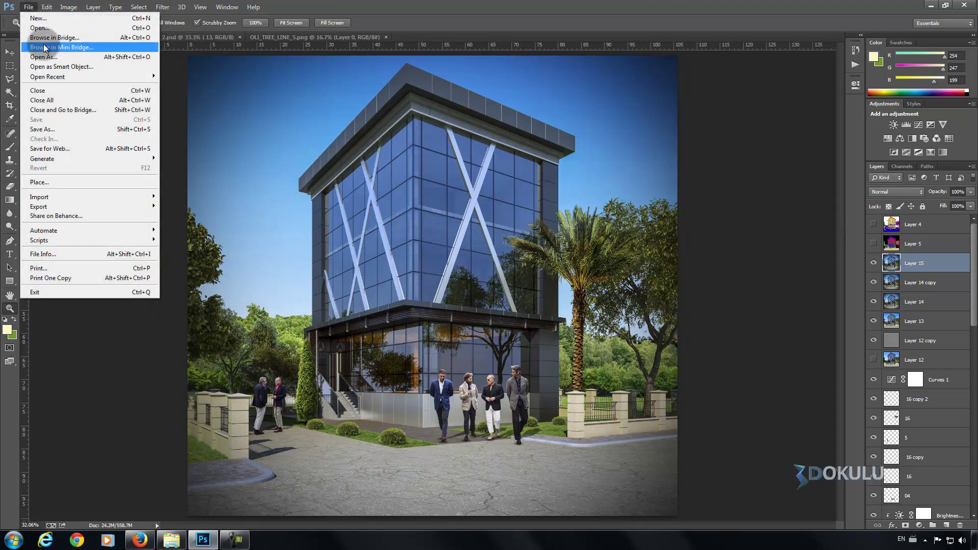
pyautogui.click(62, 127)
pyautogui.click(145, 379)
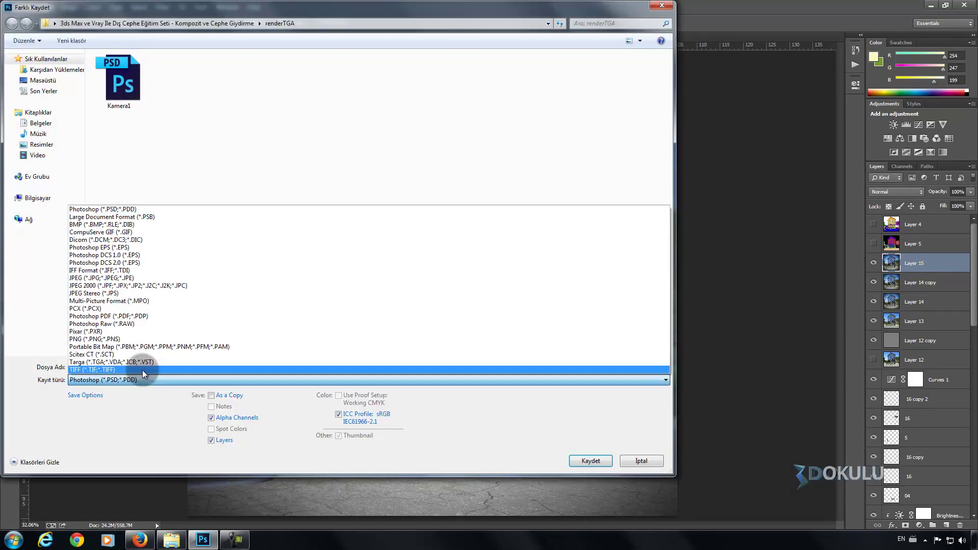
pyautogui.click(76, 279)
pyautogui.click(590, 460)
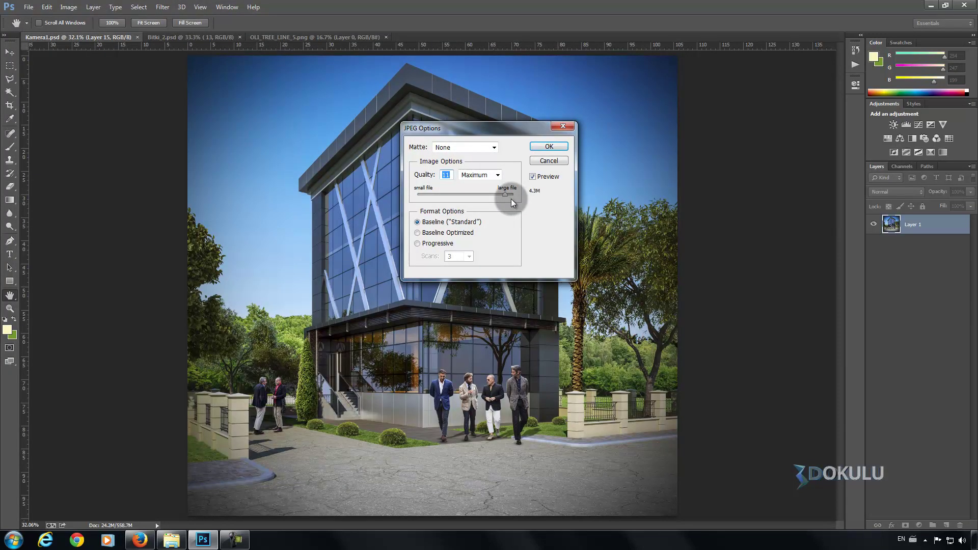
pyautogui.click(549, 147)
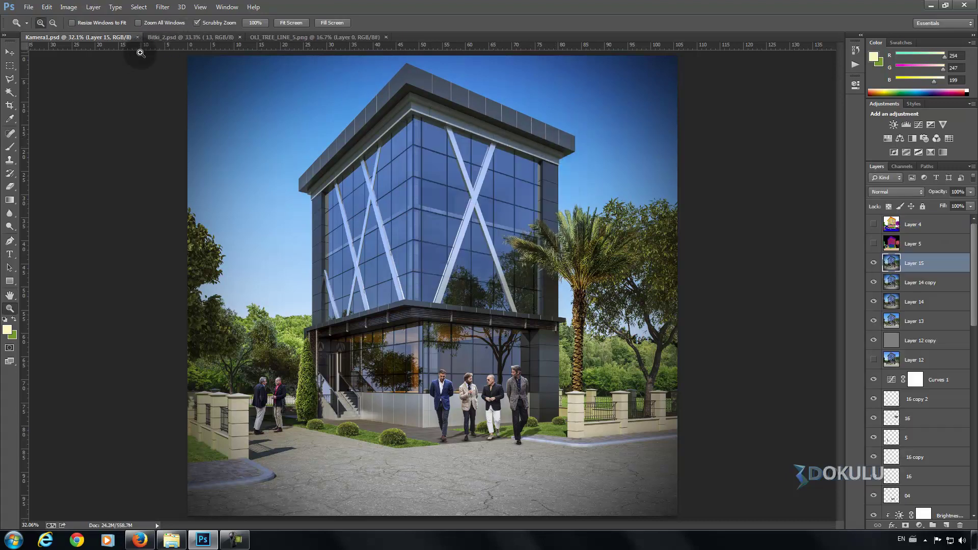
# Step: Close the Kamera1, Bitki_2 and tree-line documents
pyautogui.click(136, 36)
pyautogui.click(120, 37)
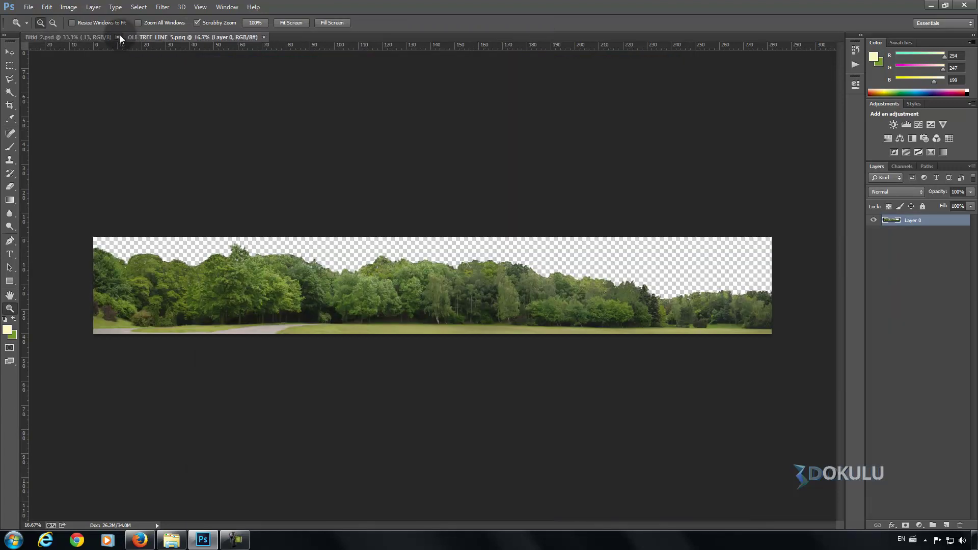
pyautogui.click(161, 36)
# Step: Open both the Kamera1 JPEG and the raw Kamera1 TGA render together
pyautogui.click(29, 7)
pyautogui.click(35, 28)
pyautogui.click(119, 81)
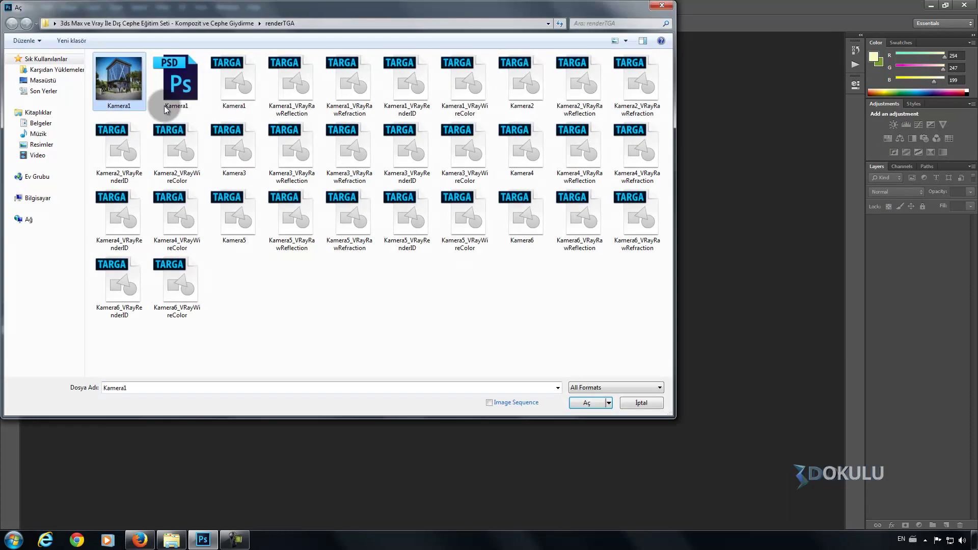
pyautogui.keyDown('ctrl'); pyautogui.click(242, 94); pyautogui.keyUp('ctrl')
pyautogui.click(586, 402)
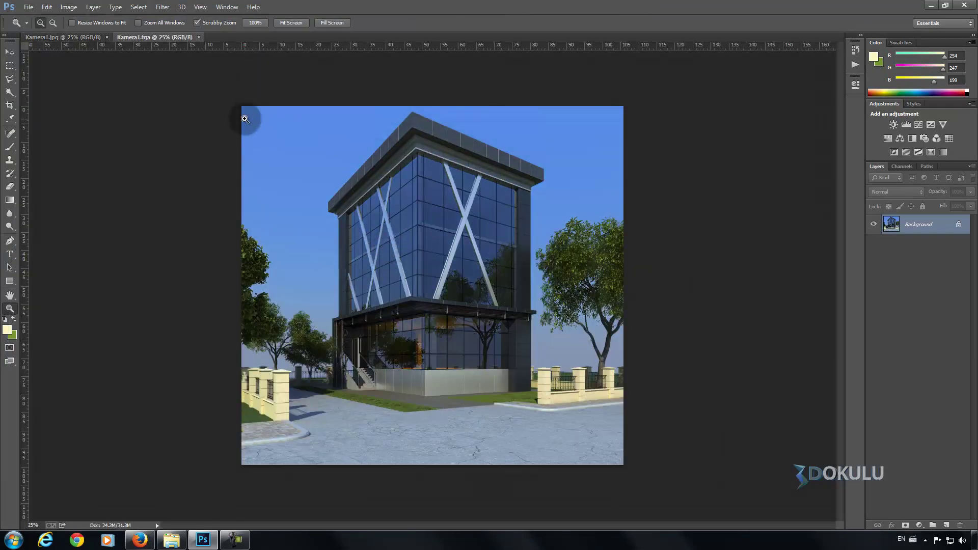
pyautogui.click(10, 53)
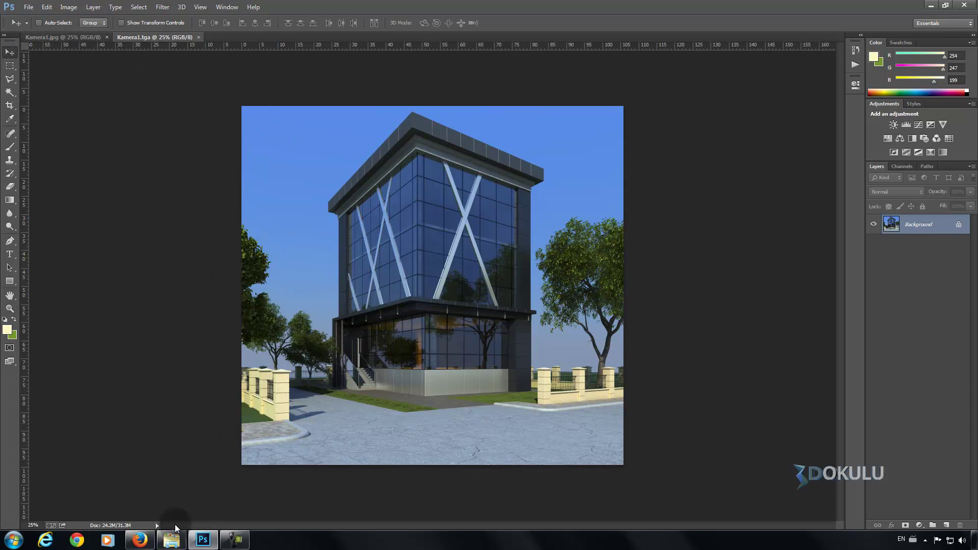
pyautogui.click(171, 539)
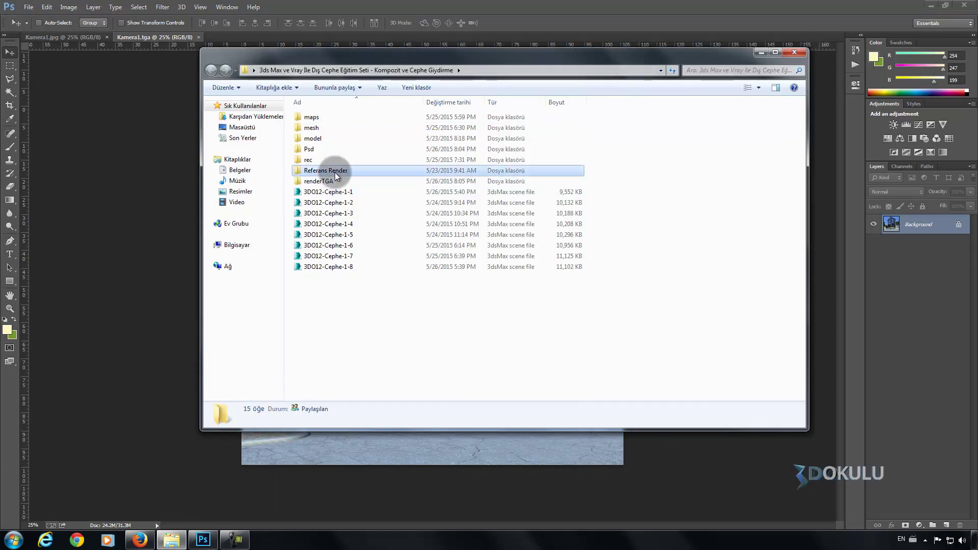
pyautogui.doubleClick(335, 171)
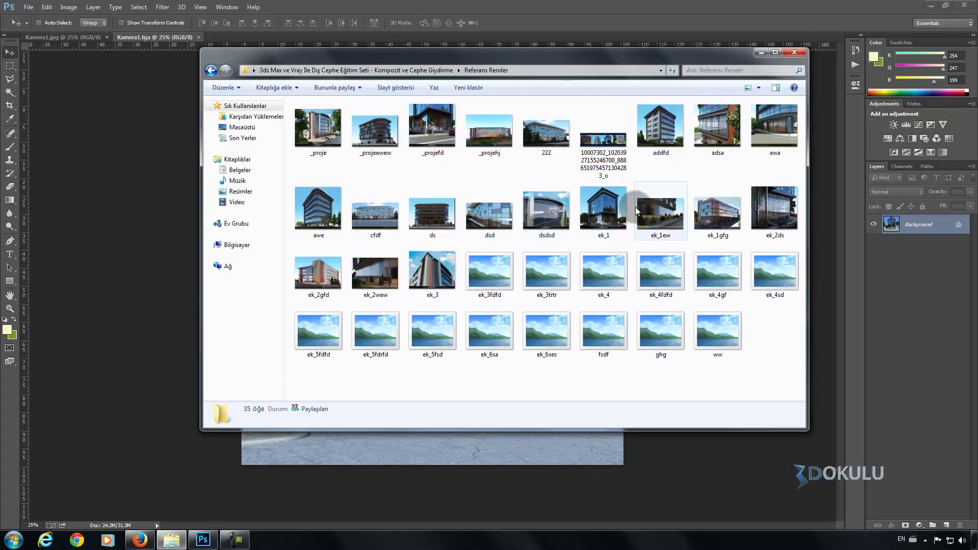
pyautogui.doubleClick(604, 209)
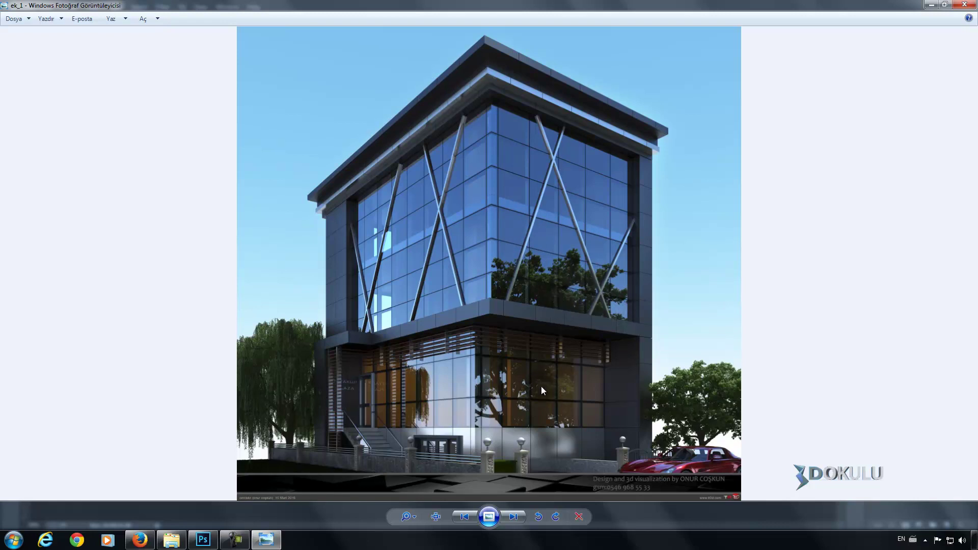
pyautogui.click(965, 5)
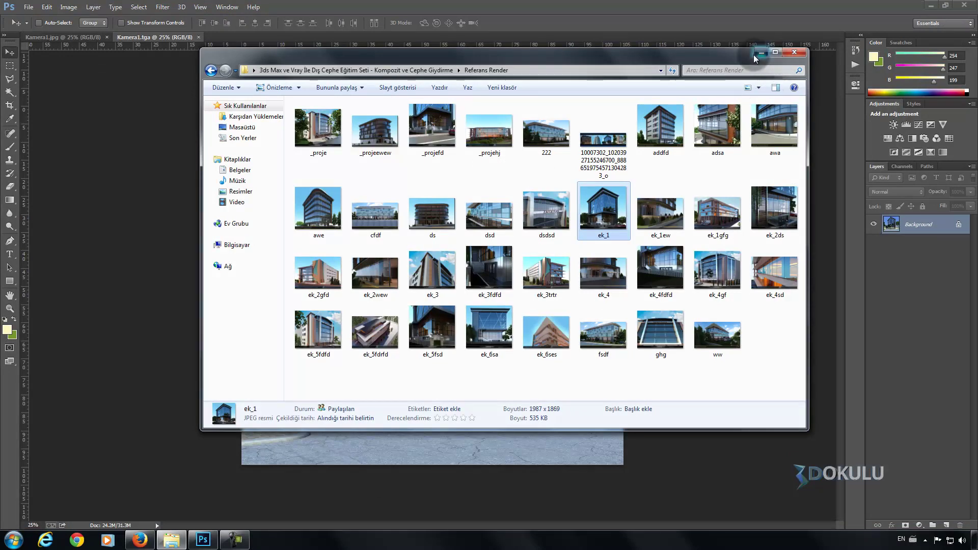
pyautogui.click(761, 52)
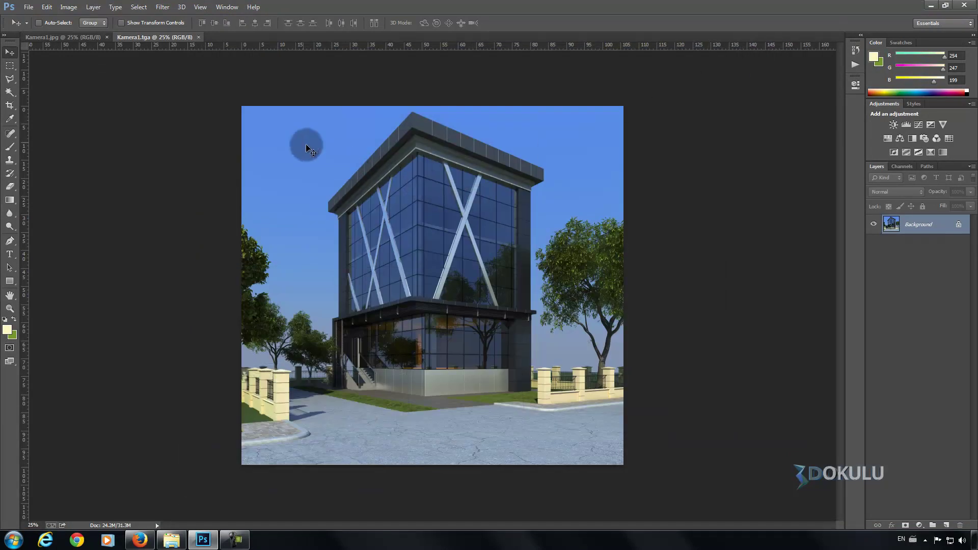
# Step: Toggle between Kamera1.jpg and the raw Kamera1.tga, ending on the JPEG
pyautogui.click(74, 37)
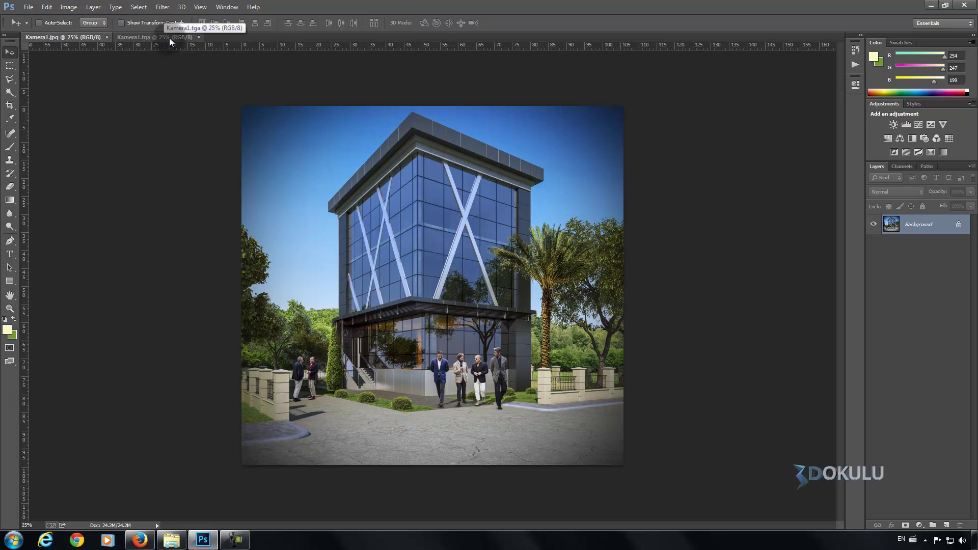
pyautogui.click(169, 37)
pyautogui.click(87, 35)
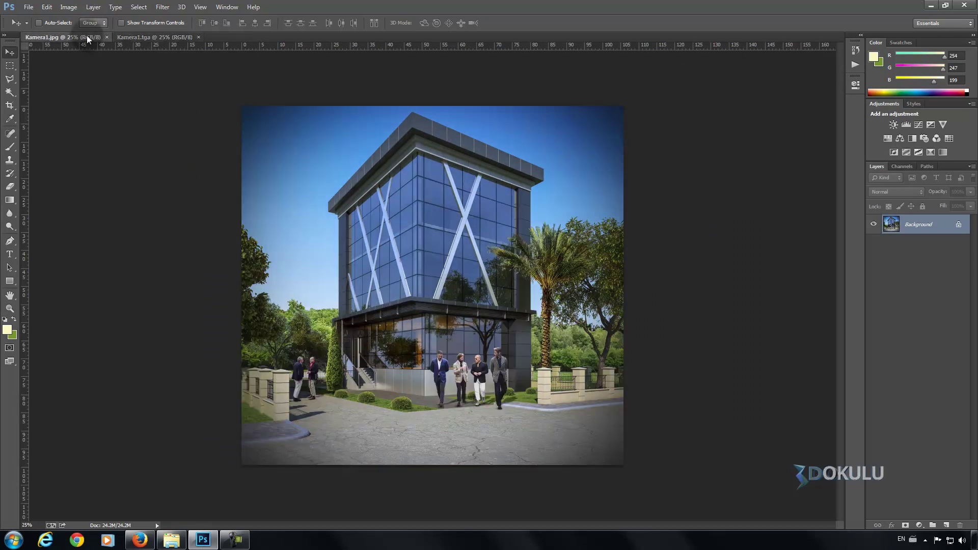
pyautogui.click(126, 36)
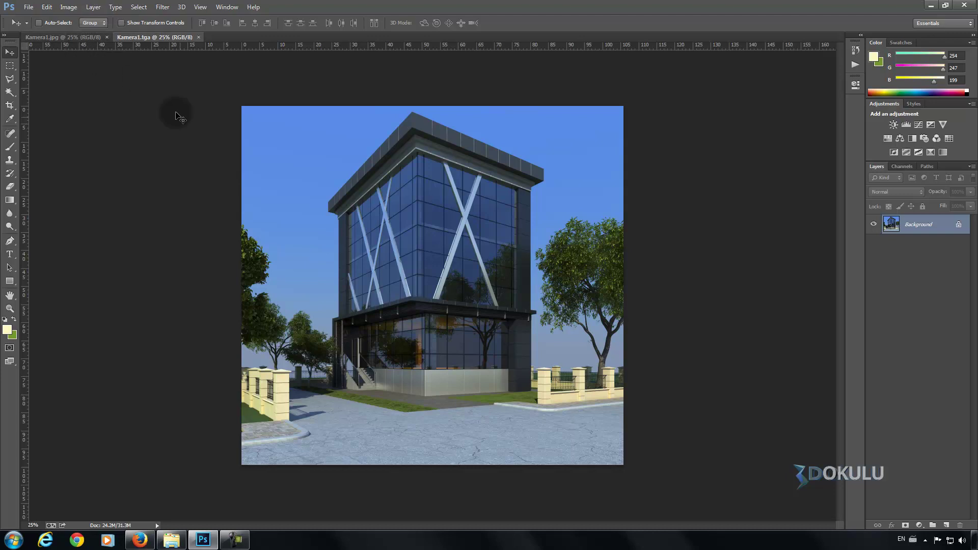
pyautogui.click(84, 37)
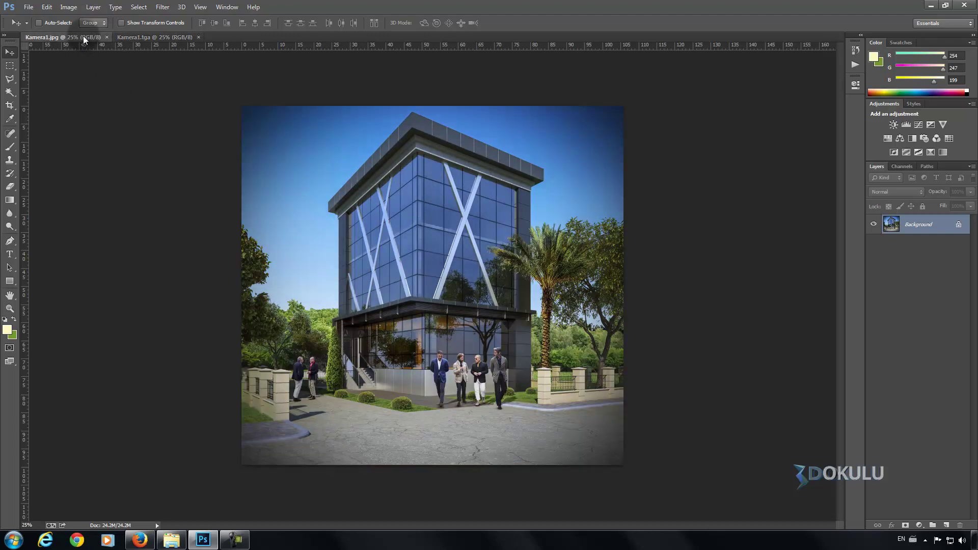